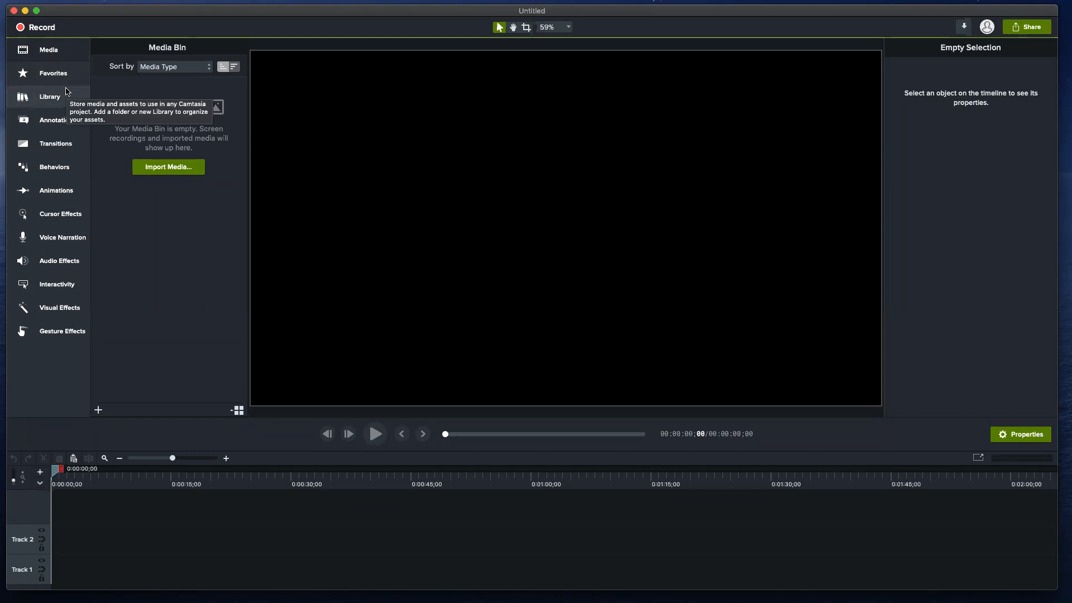
Import all eight files from the Sample Media folder into the media bin
left_click(49, 50)
left_click(50, 50)
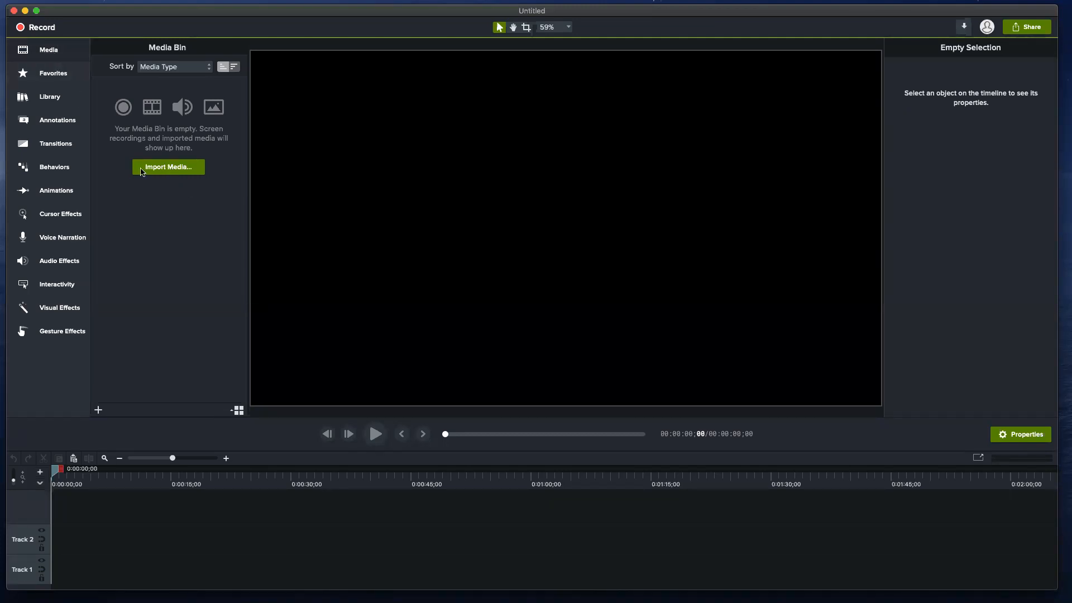
left_click(168, 168)
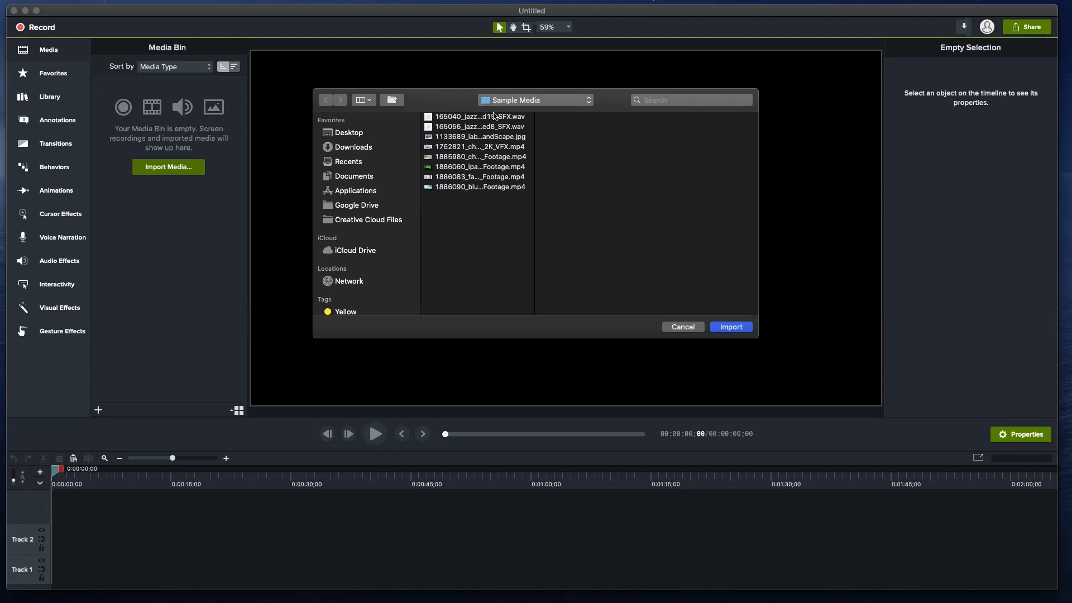
left_click(494, 117)
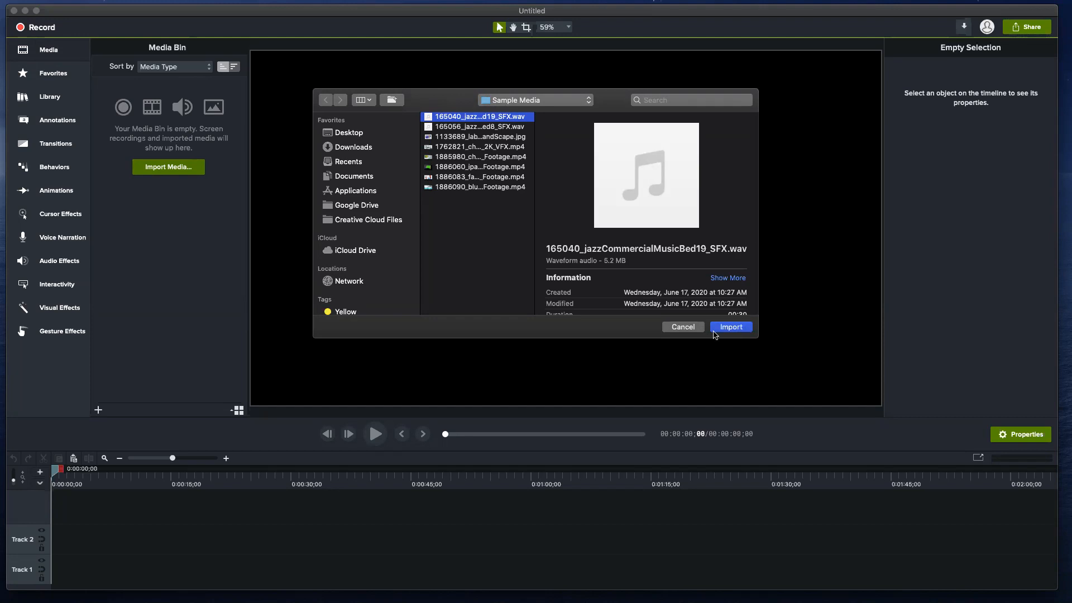
left_click(493, 187, "shift")
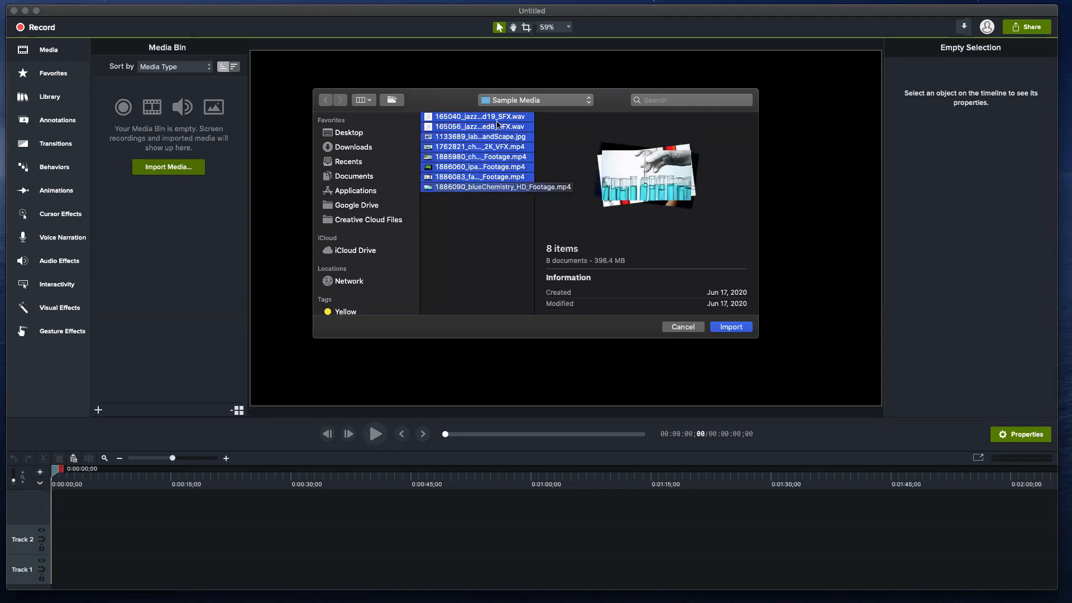
left_click(730, 327)
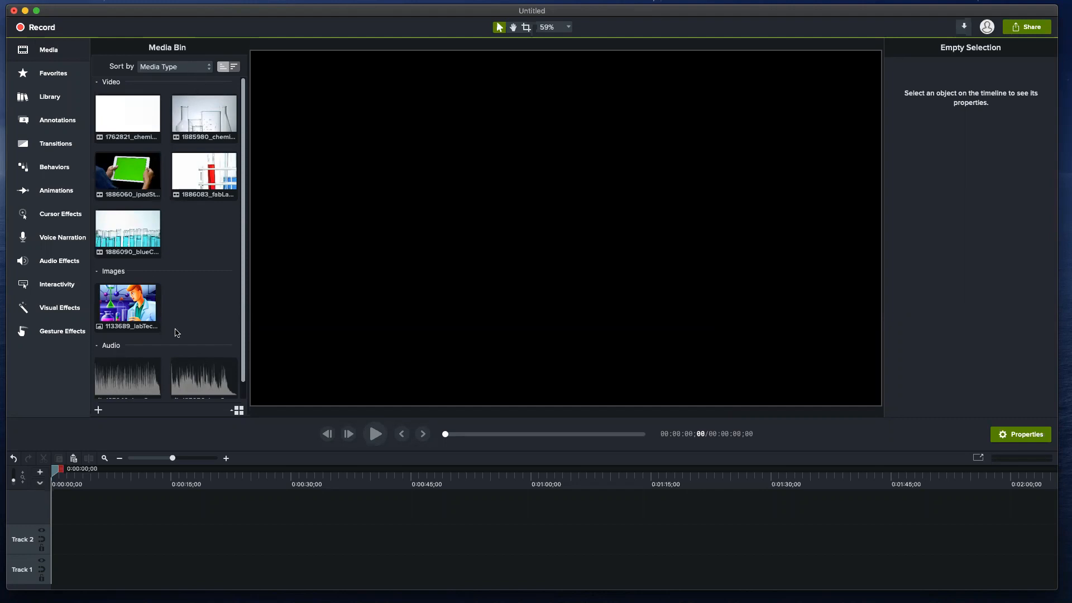
Look through the Favorites, Library, Annotations and Transitions collections and return to the media bin
left_click(65, 74)
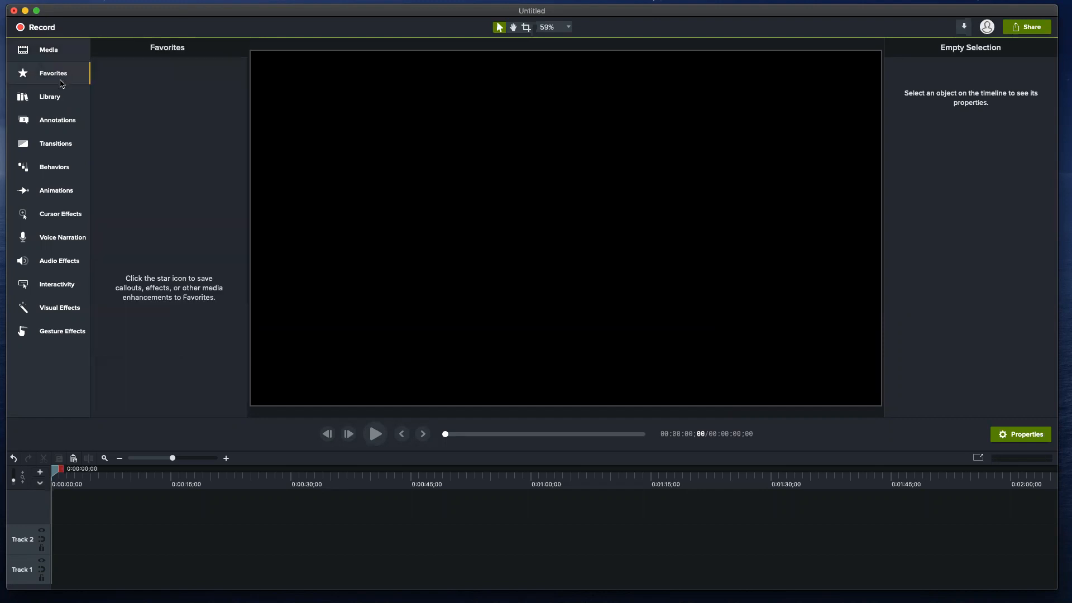
left_click(55, 99)
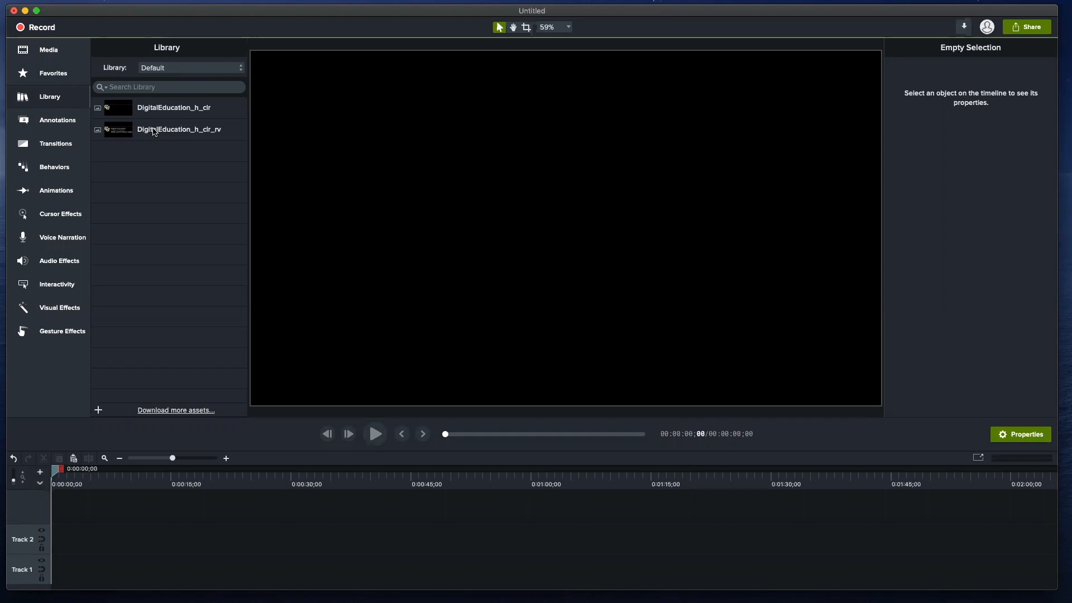
left_click(50, 125)
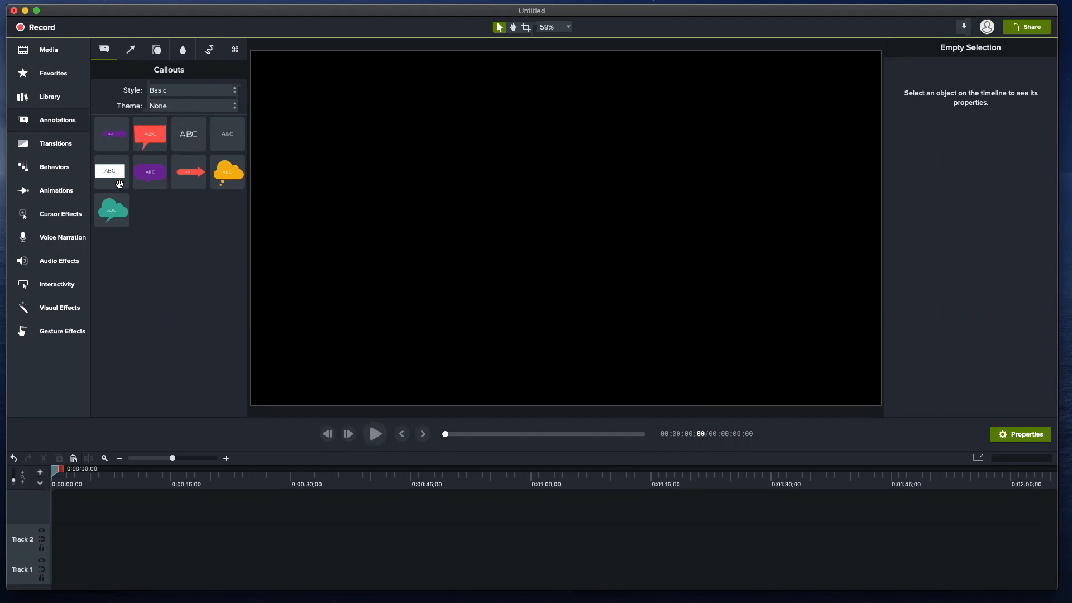
left_click(58, 145)
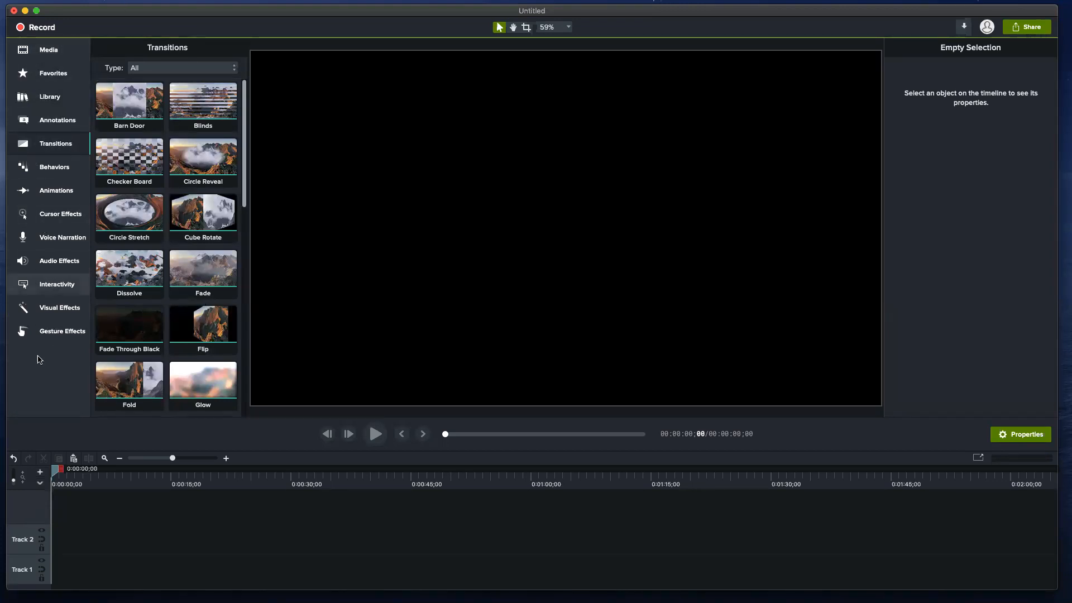
left_click(61, 49)
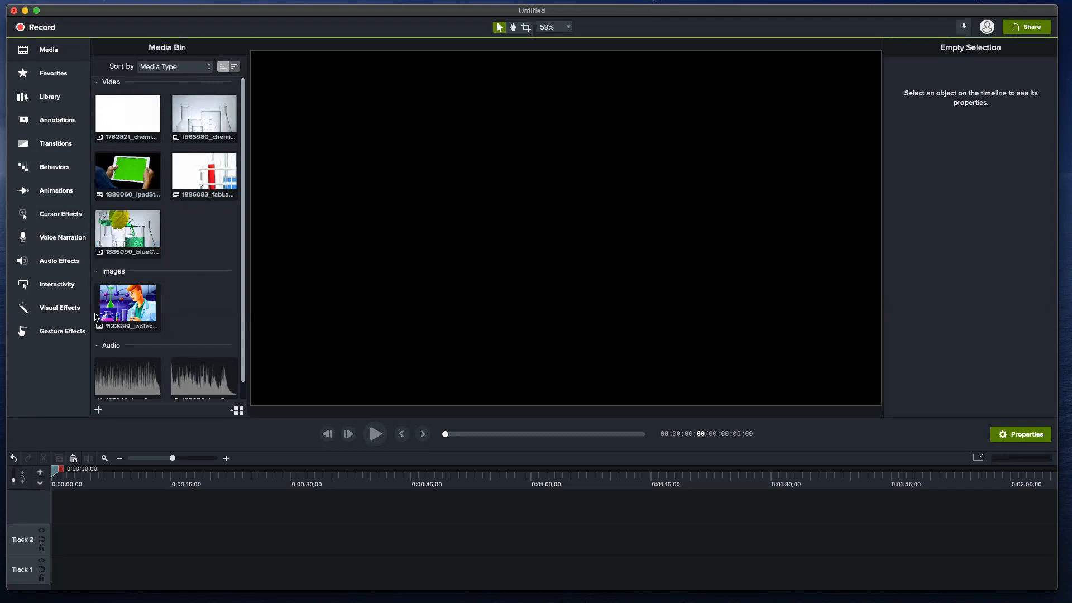
left_click(49, 50)
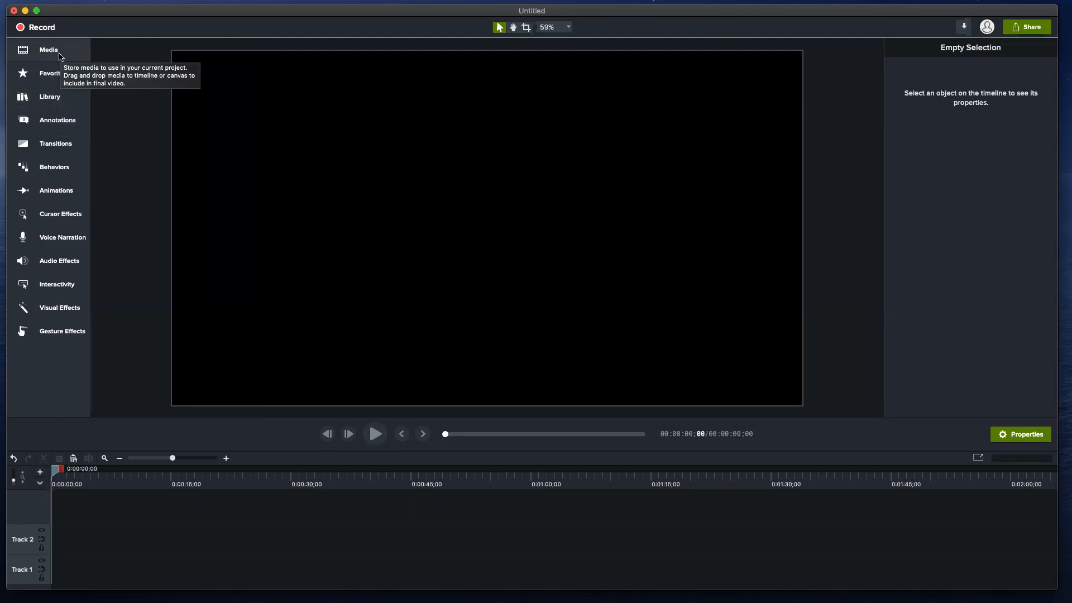
left_click(57, 58)
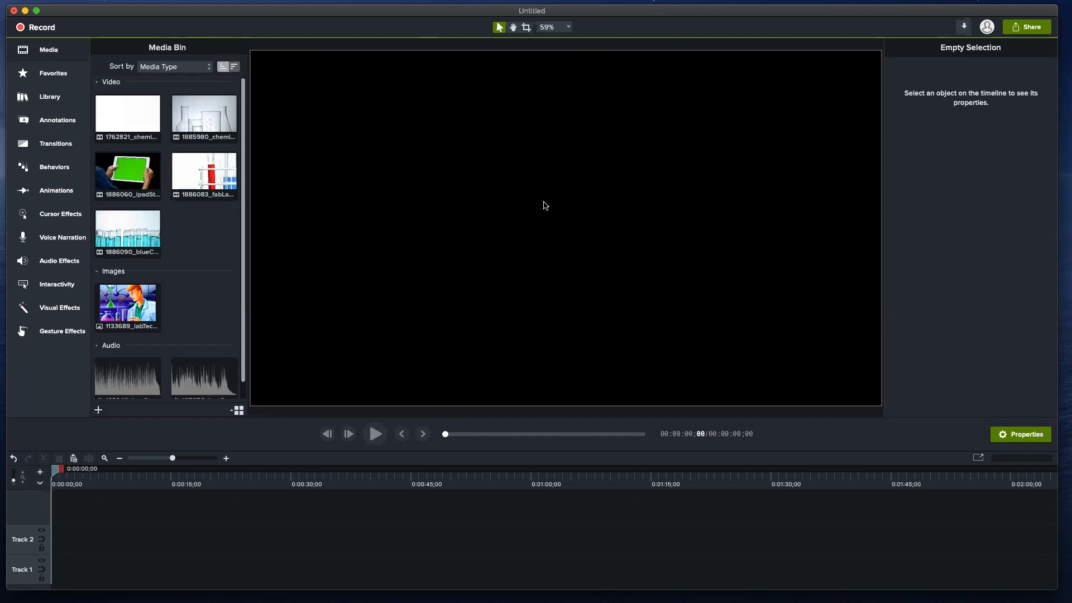
Place the 1885980_chemicalPour video at the start of Track 2
left_click_drag(61, 468, 43, 480)
mouse_move(213, 118)
left_mouse_down()
mouse_move(106, 433)
mouse_move(109, 455)
mouse_move(206, 123)
left_mouse_up()
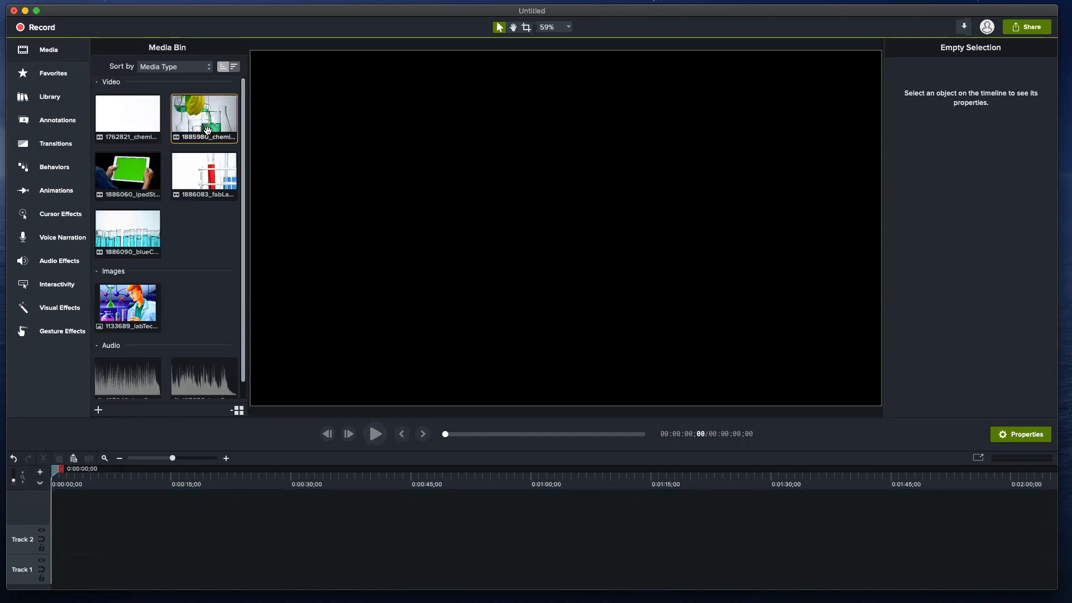
left_click_drag(207, 130, 49, 539)
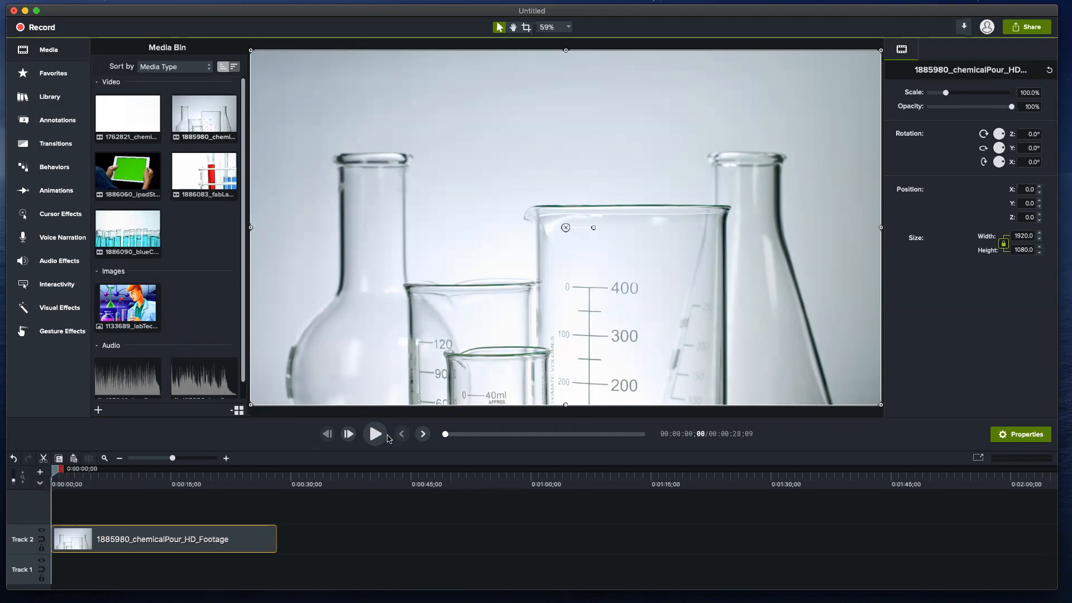
Play the chemicalPour clip and scrub to about 14 seconds and back to about 6 seconds
key("space")
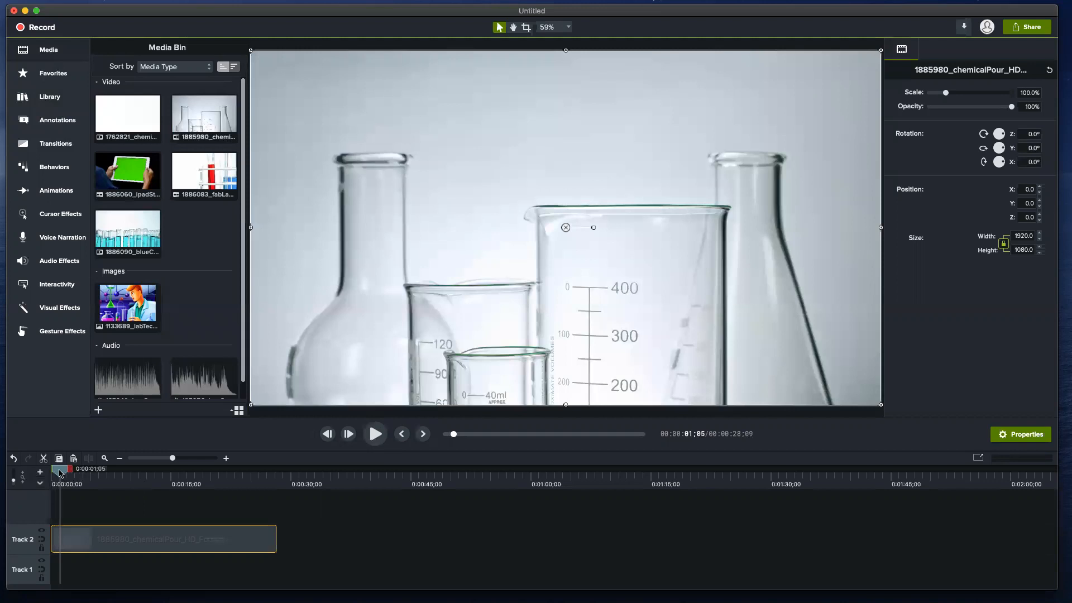
left_click_drag(60, 473, 163, 477)
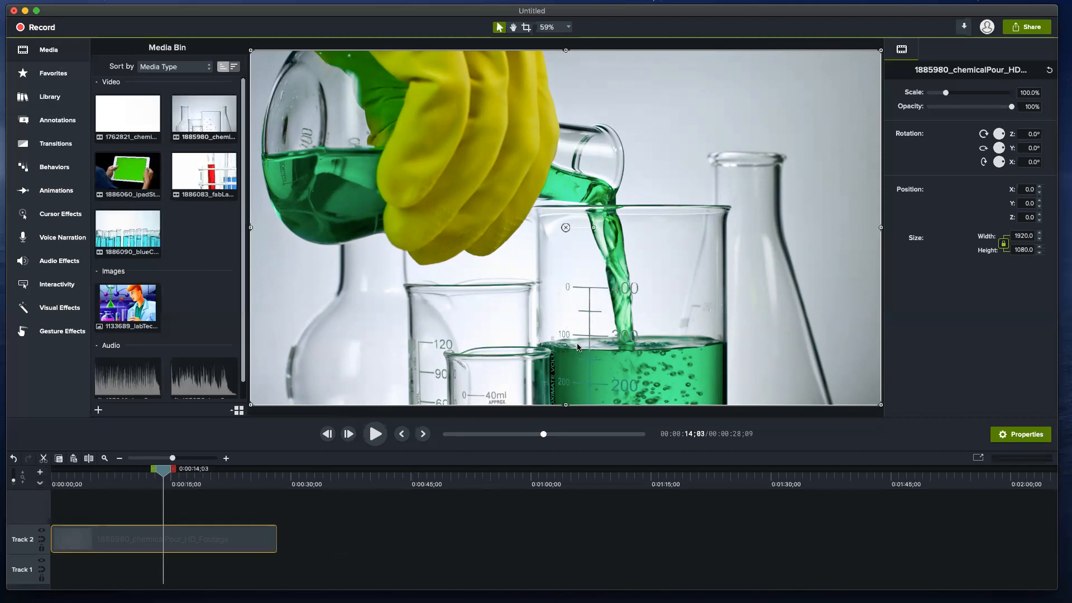
left_click_drag(163, 472, 101, 472)
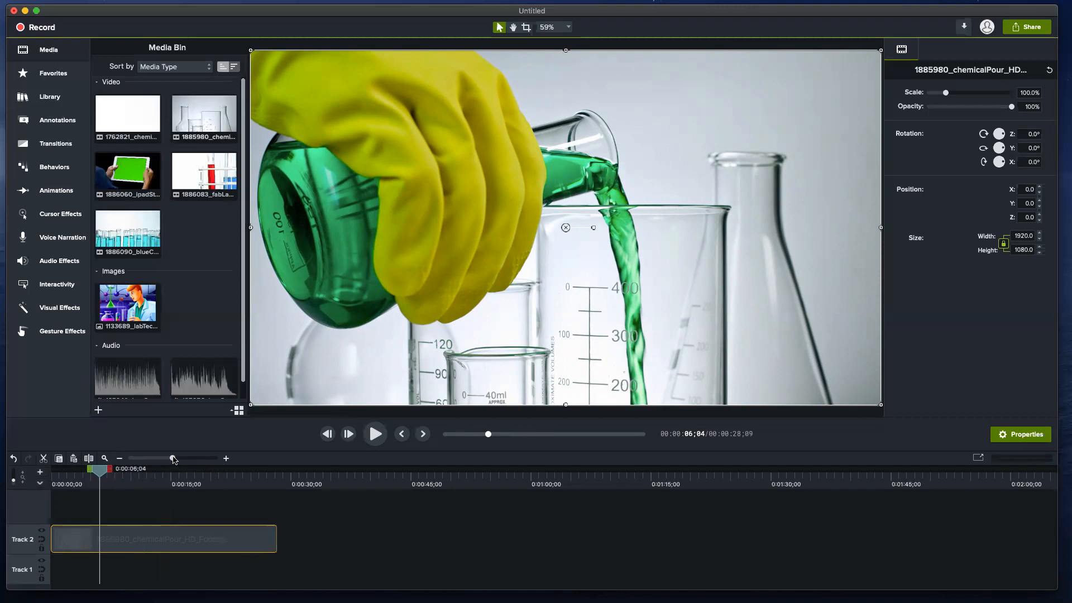
Return the playhead to the start and zoom the timeline so the clip spans most of its width
left_click_drag(173, 459, 189, 461)
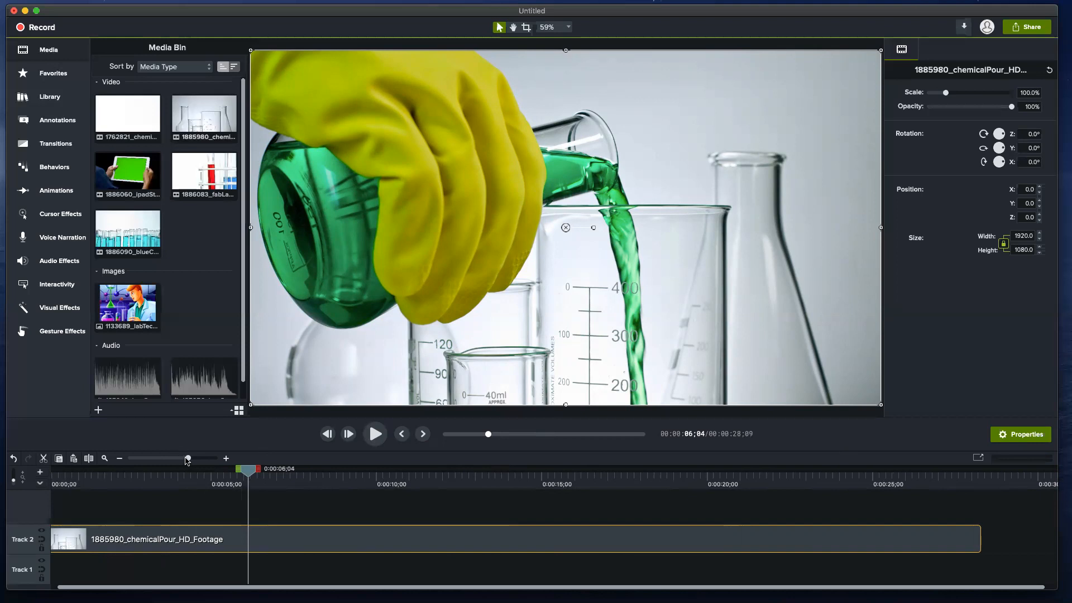
left_click_drag(188, 458, 162, 460)
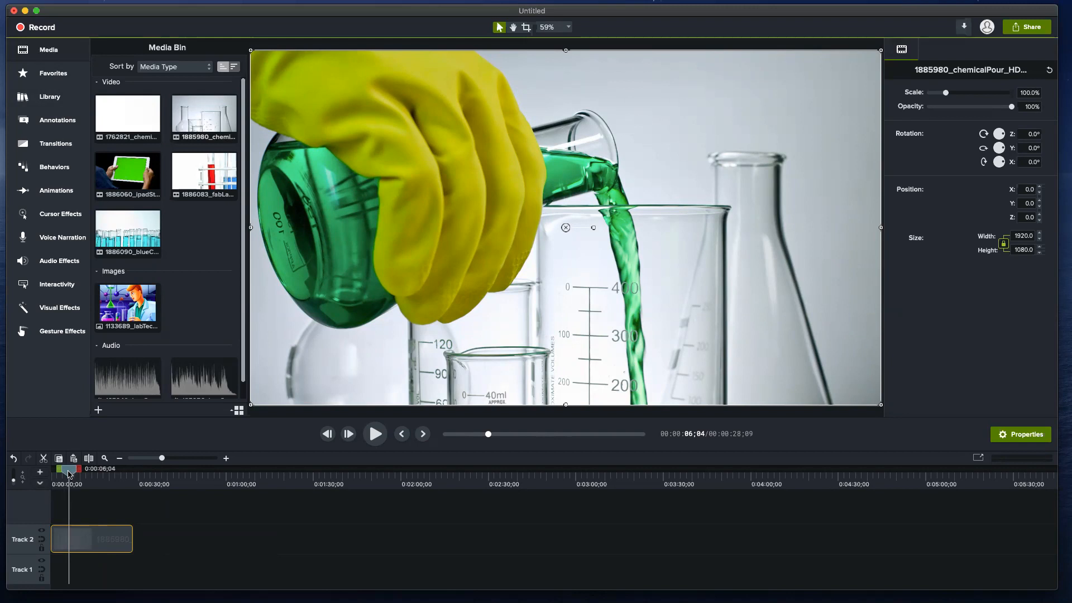
left_click_drag(157, 458, 56, 470)
left_click_drag(191, 458, 187, 458)
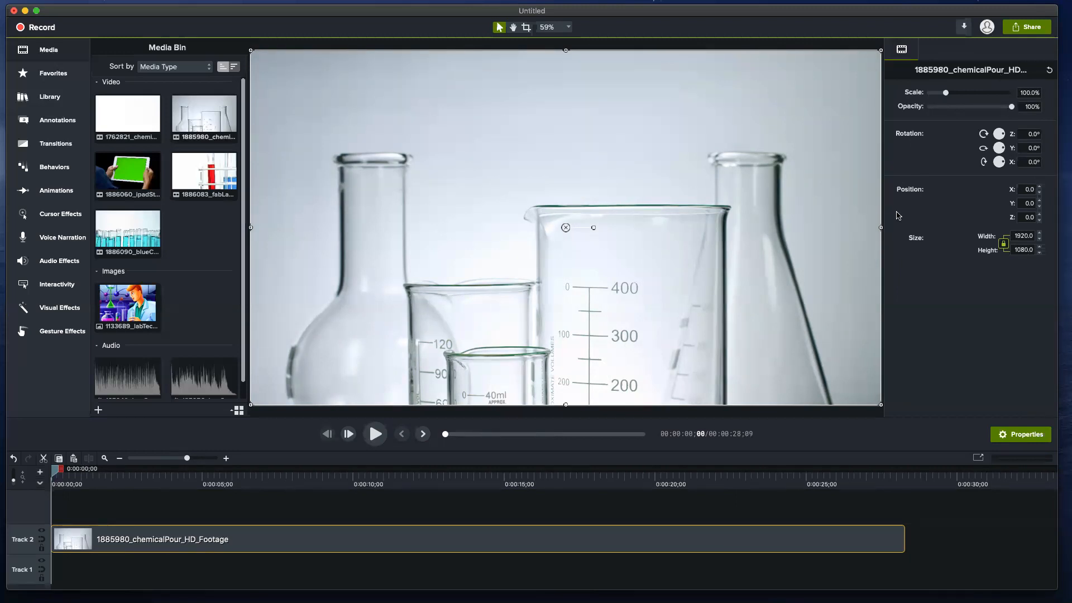
Try scaling the chemicalPour clip to 249.7%, 500% and 127.1%, playing it to about 8 seconds along the way
left_click(1021, 434)
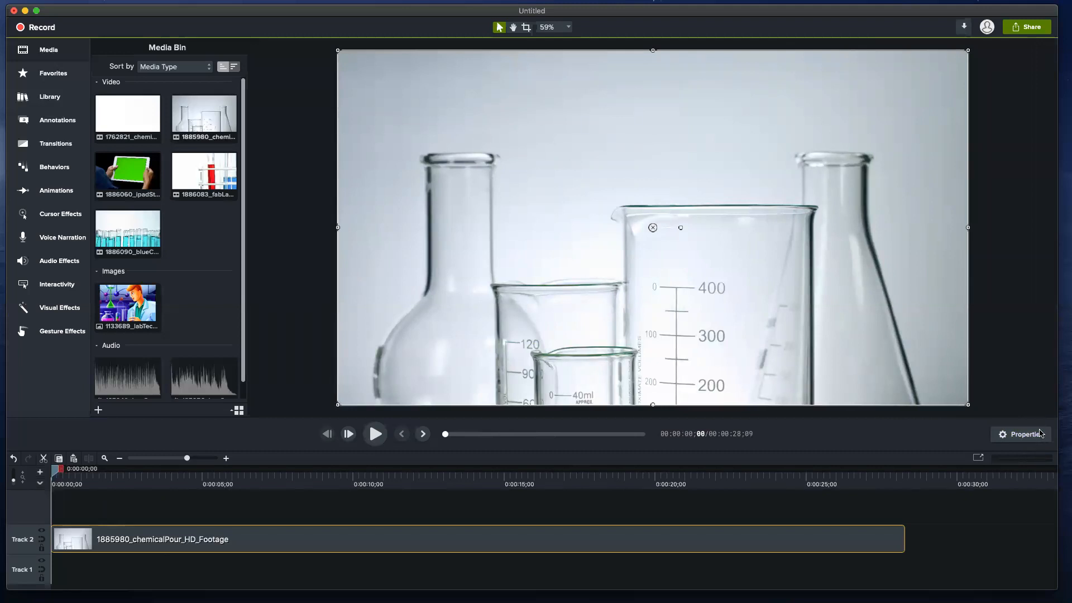
left_click(1018, 439)
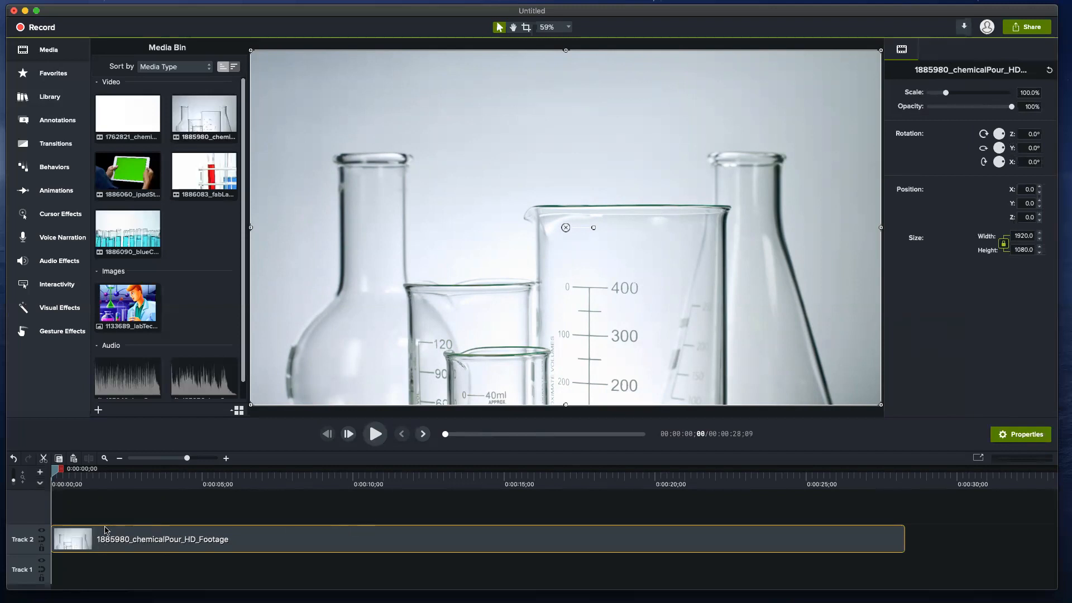
left_click(164, 546)
left_click_drag(947, 95, 971, 96)
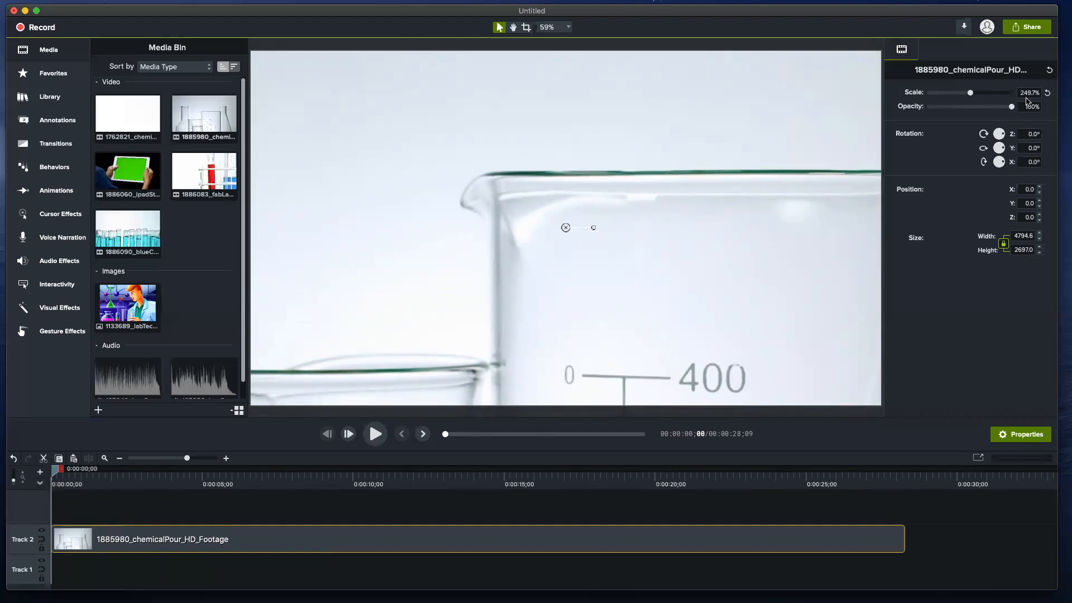
left_click(373, 434)
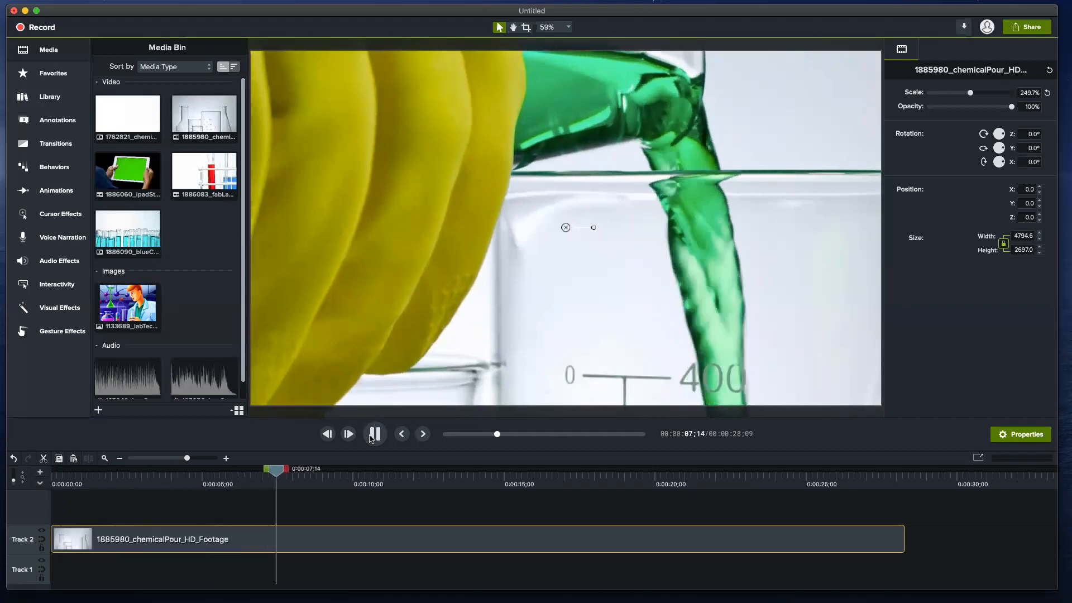
left_click(373, 435)
left_click_drag(970, 93, 1012, 92)
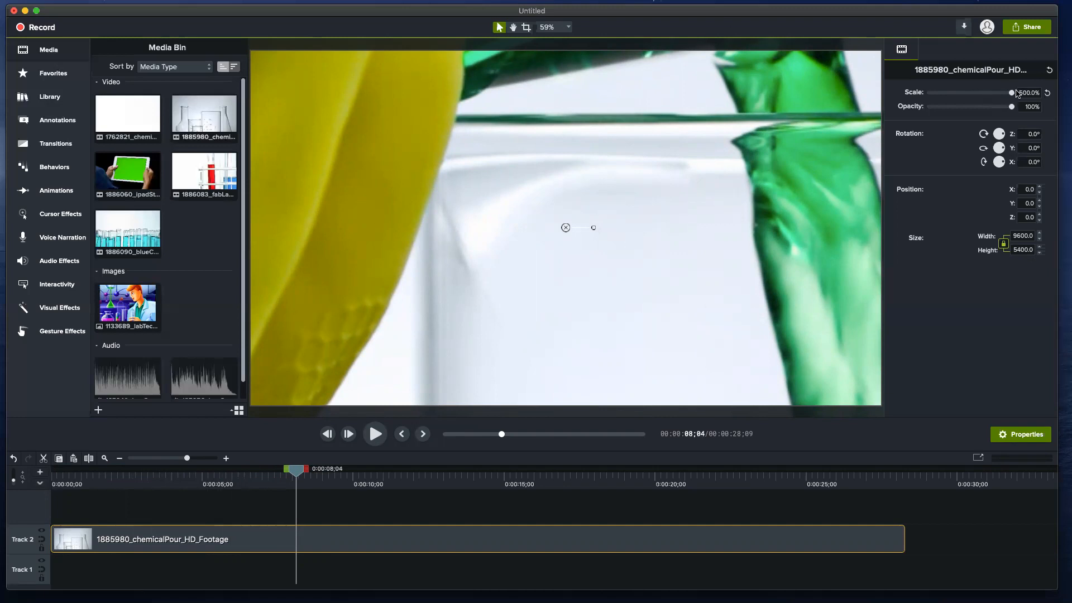
left_click_drag(1010, 95, 948, 97)
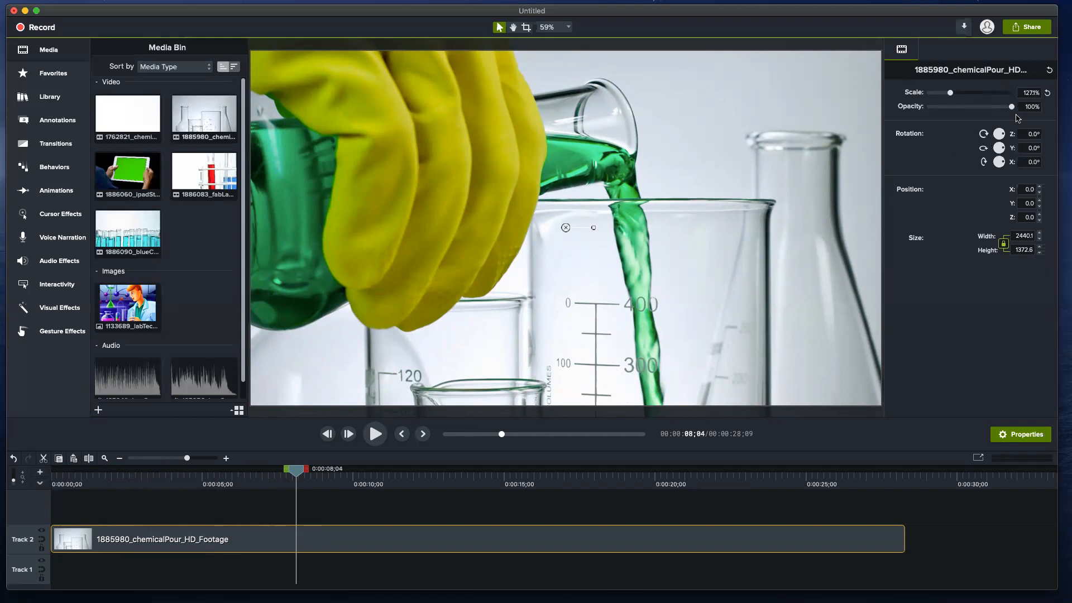
Try rotating the clip to Z -114.4°, Y -106.5°, X -73.7°, with position X -3, Z 3 and width 2454.1
left_click_drag(1000, 139, 1002, 170)
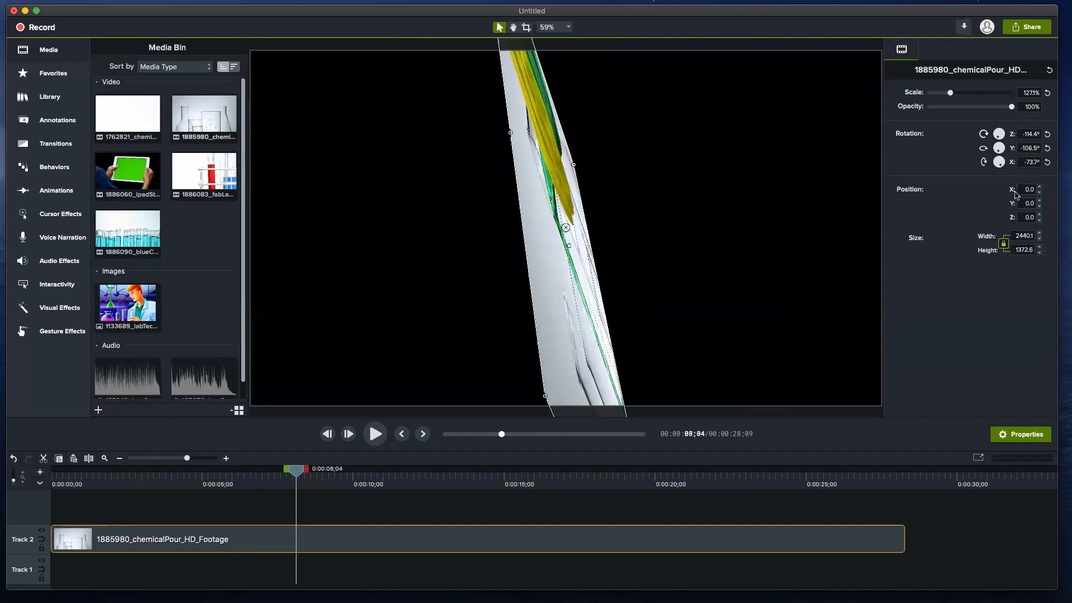
left_click(1039, 193)
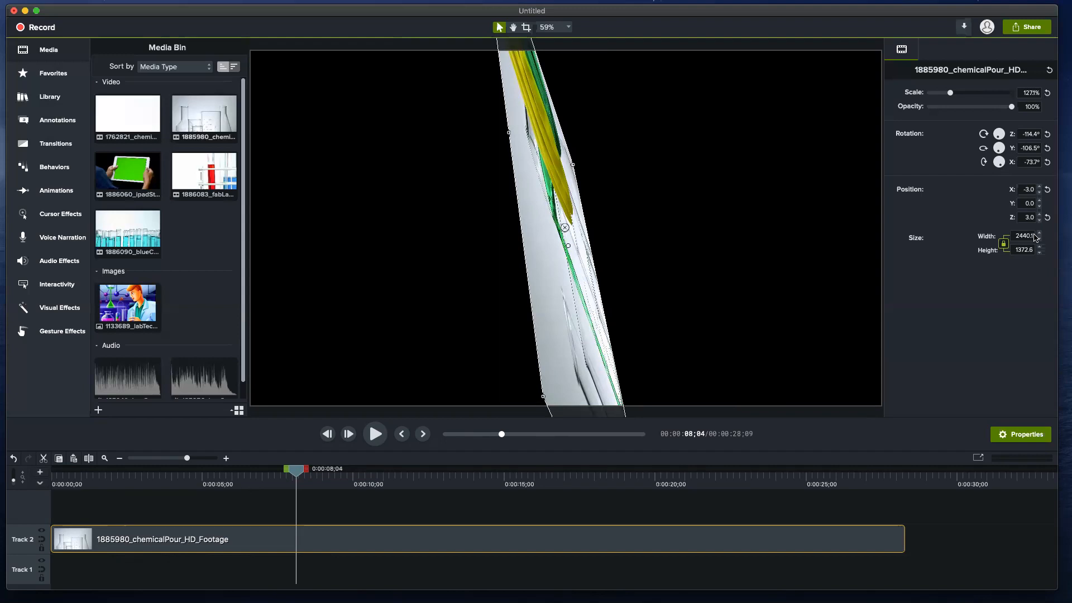
left_click(1038, 233)
left_click(1039, 233)
left_click(1038, 234)
left_click(1038, 233)
left_click(1038, 234)
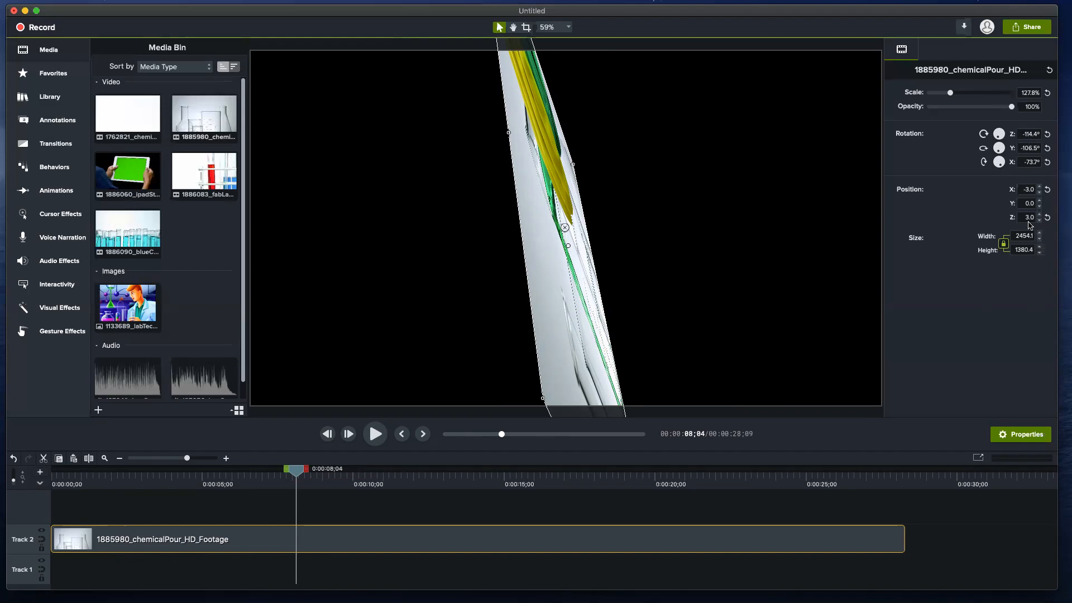
Reset all of the clip's visual properties to their defaults and return the playhead to the start
left_click(1049, 72)
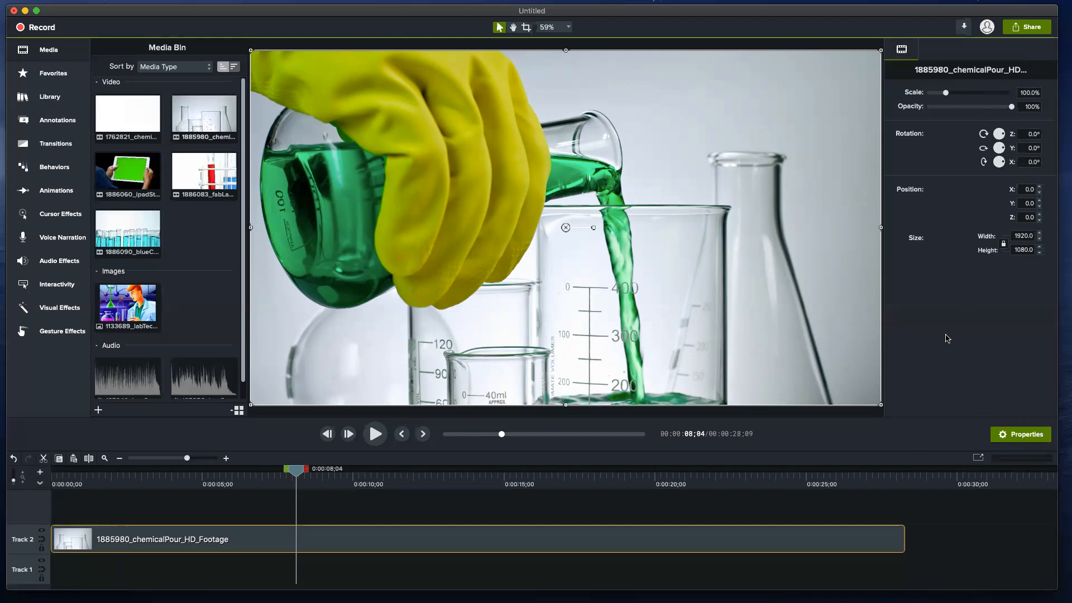
right_click(296, 474)
left_click(296, 473)
left_click_drag(296, 474, 47, 466)
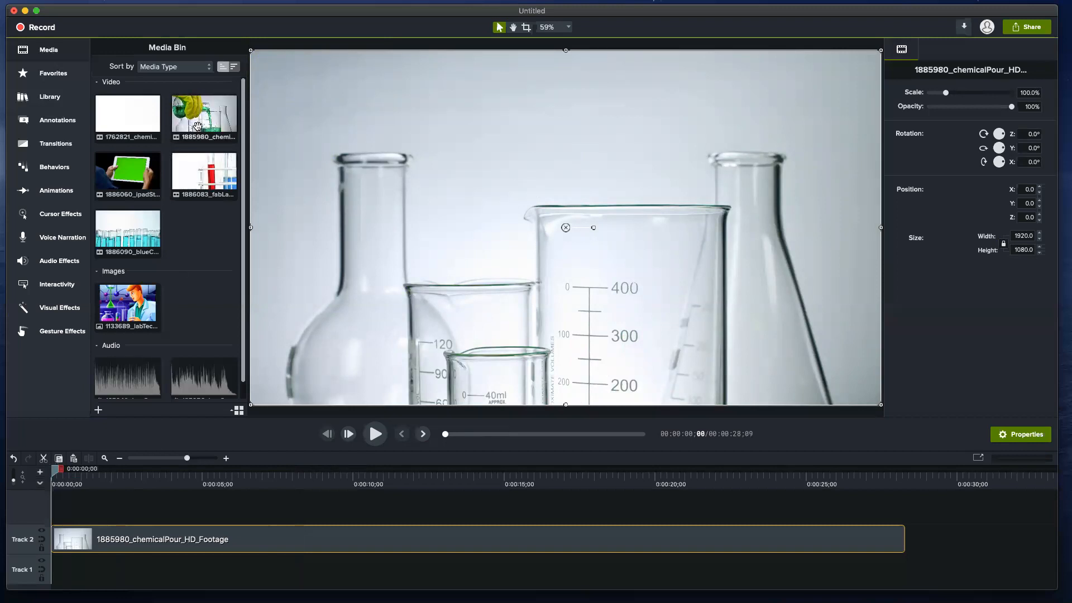
Delete the chemicalPour clip from Track 2
right_click(247, 546)
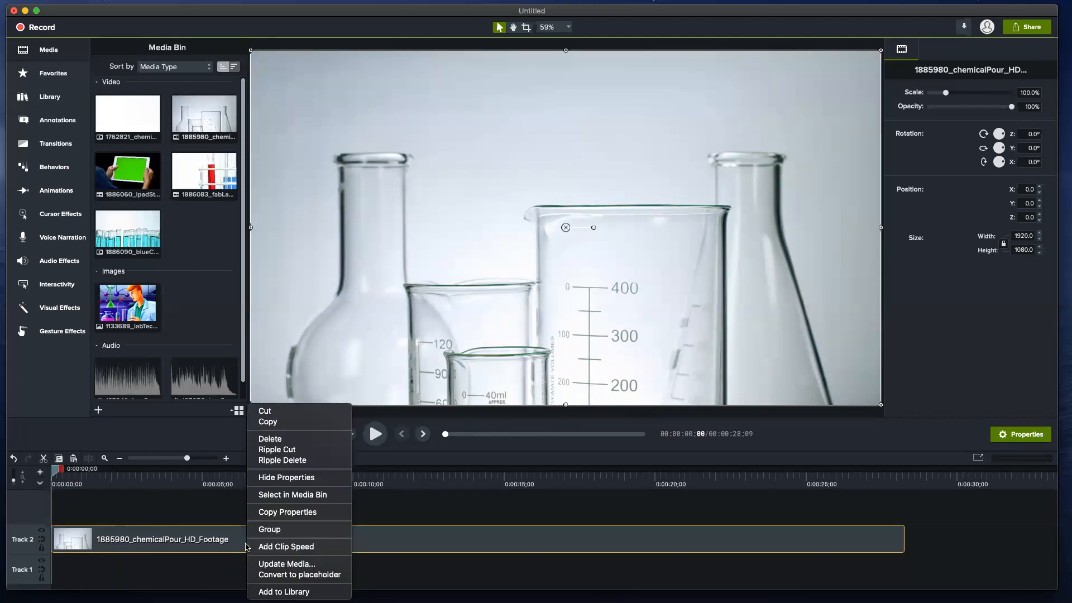
left_click(230, 547)
key("Delete")
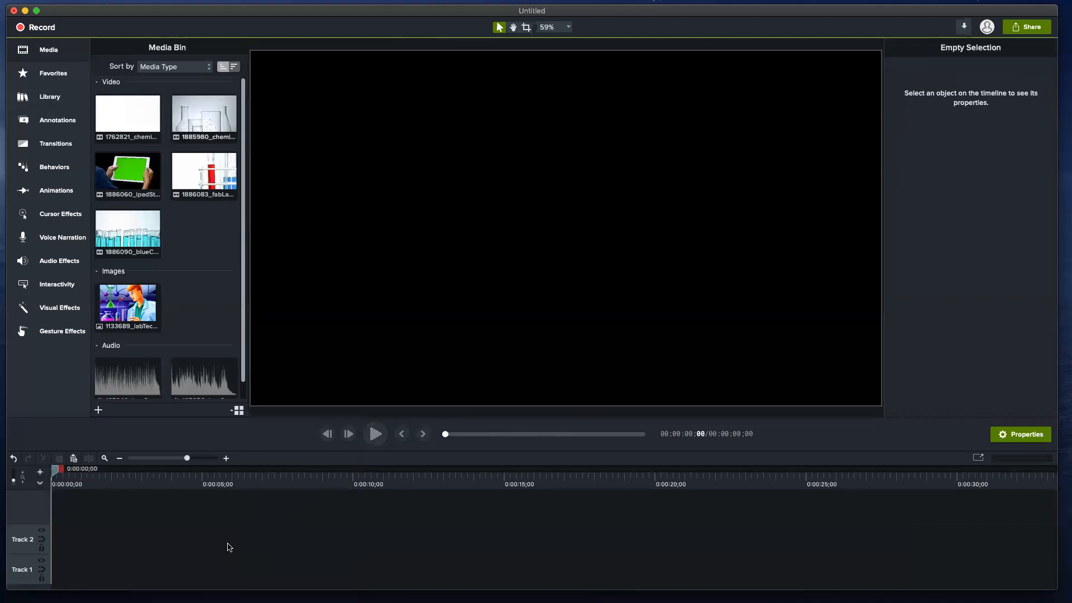
Place the 1885980_chemicalPour video at the start of Track 1 and dismiss the clip's options
left_click_drag(195, 99, 51, 558)
right_click(113, 575)
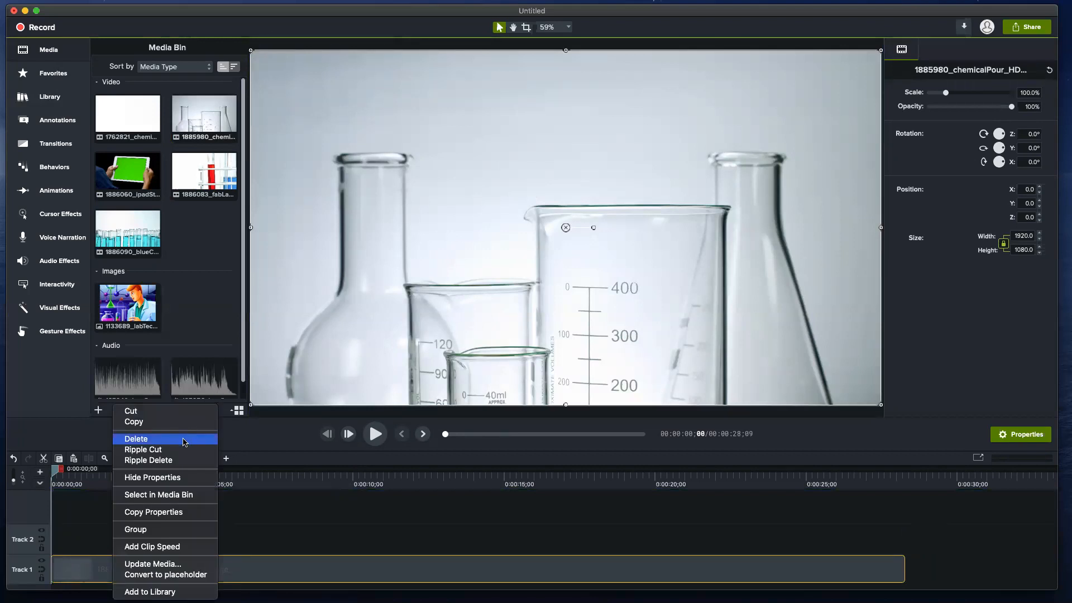
left_click(359, 526)
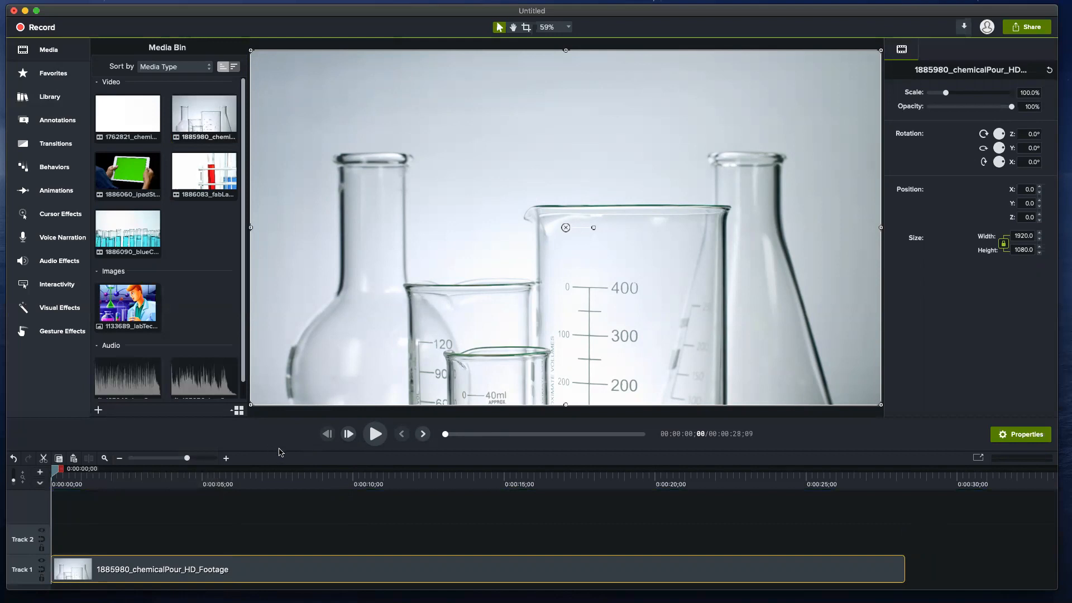
Enlarge the timeline area and move the chemicalPour clip from Track 1 up to Track 2
left_click_drag(280, 452, 281, 395)
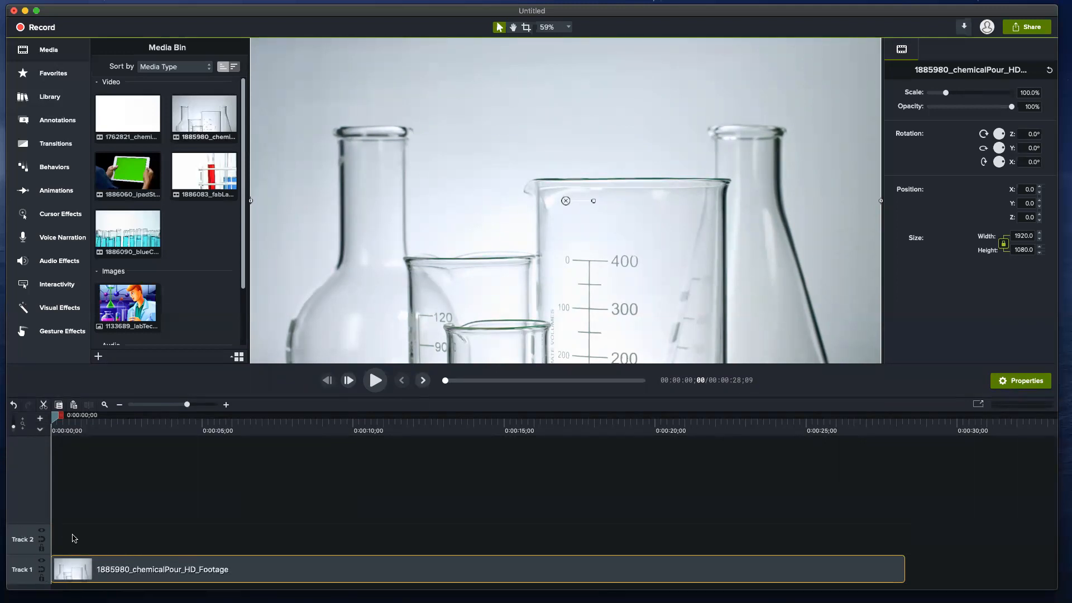
mouse_move(97, 557)
left_mouse_down()
mouse_move(96, 566)
mouse_move(92, 539)
left_mouse_up()
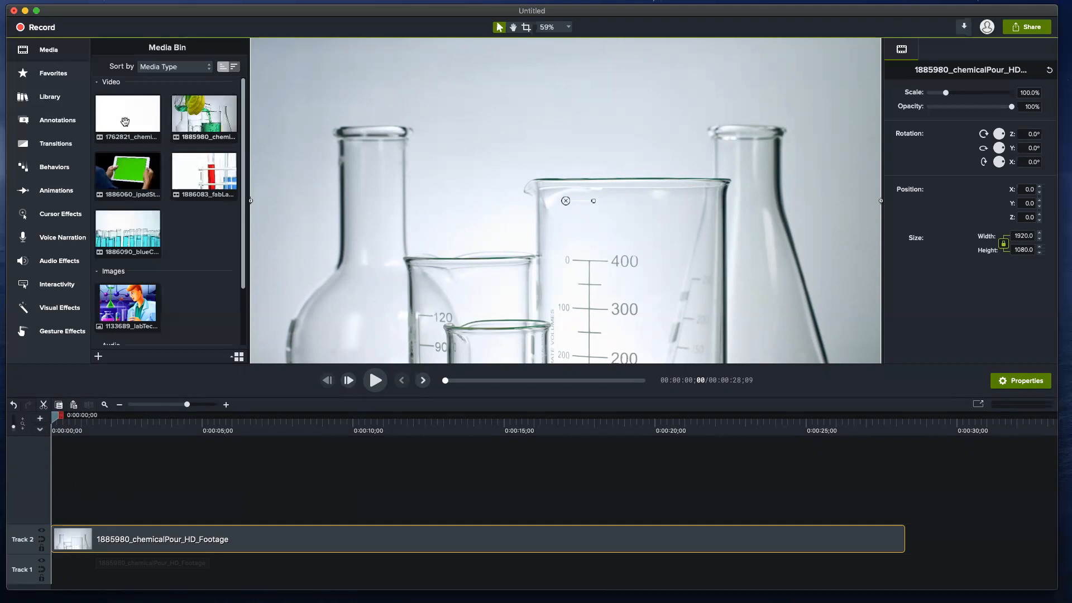
Place the 1762821_chemicalAccount_2K_VFX video at the start of Track 3, deleting the first placement and adding it again
left_click(191, 126)
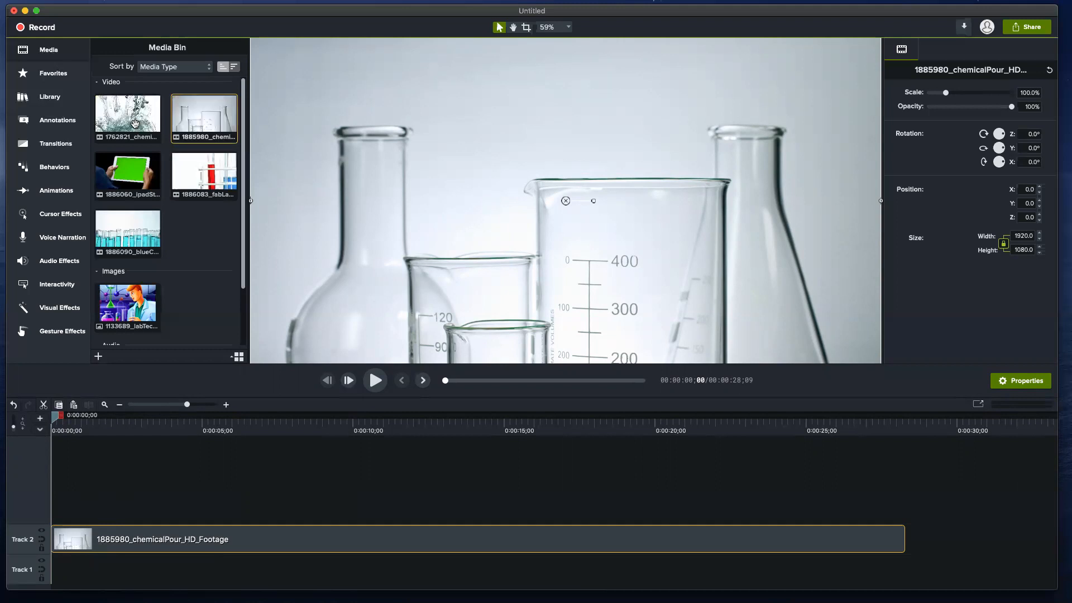
left_click_drag(135, 123, 54, 509)
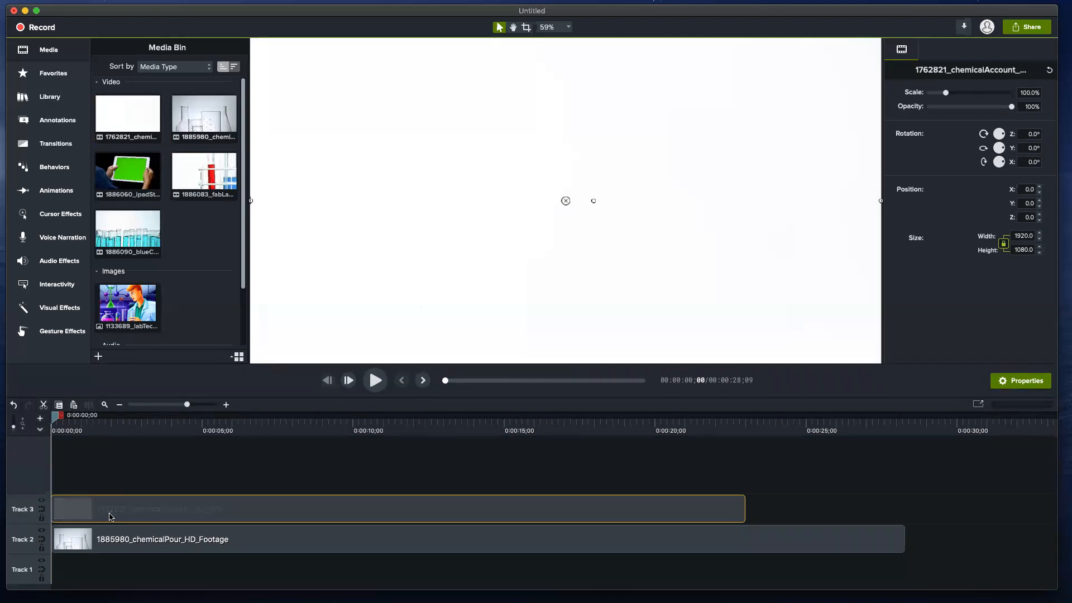
key("Delete")
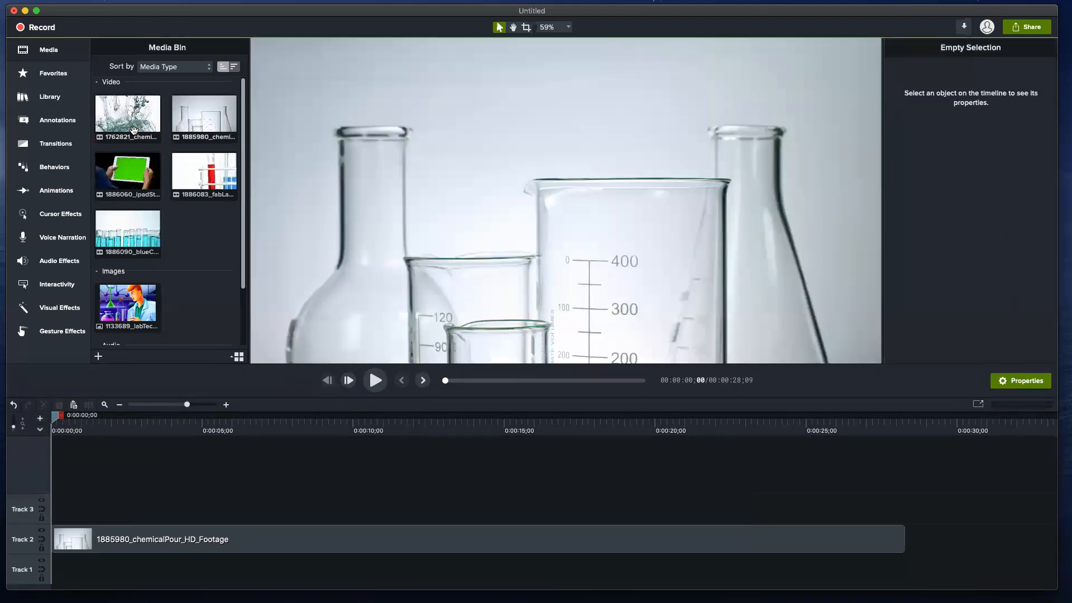
left_click_drag(129, 160, 55, 505)
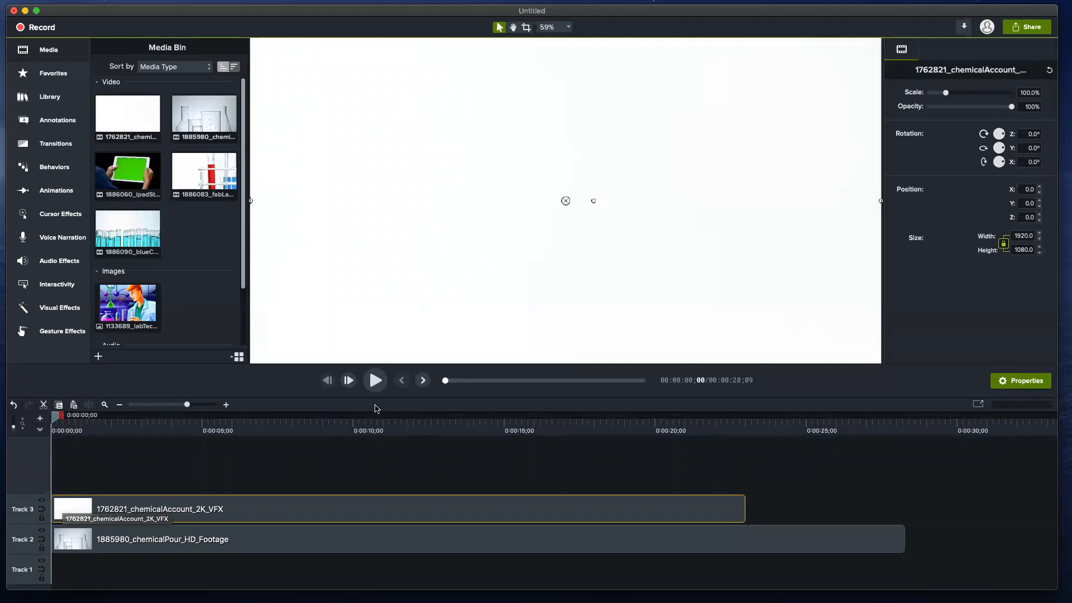
Compare the canvas just before and just after the end of the Track 3 clip, finishing at 0:00:23;13
left_click(719, 430)
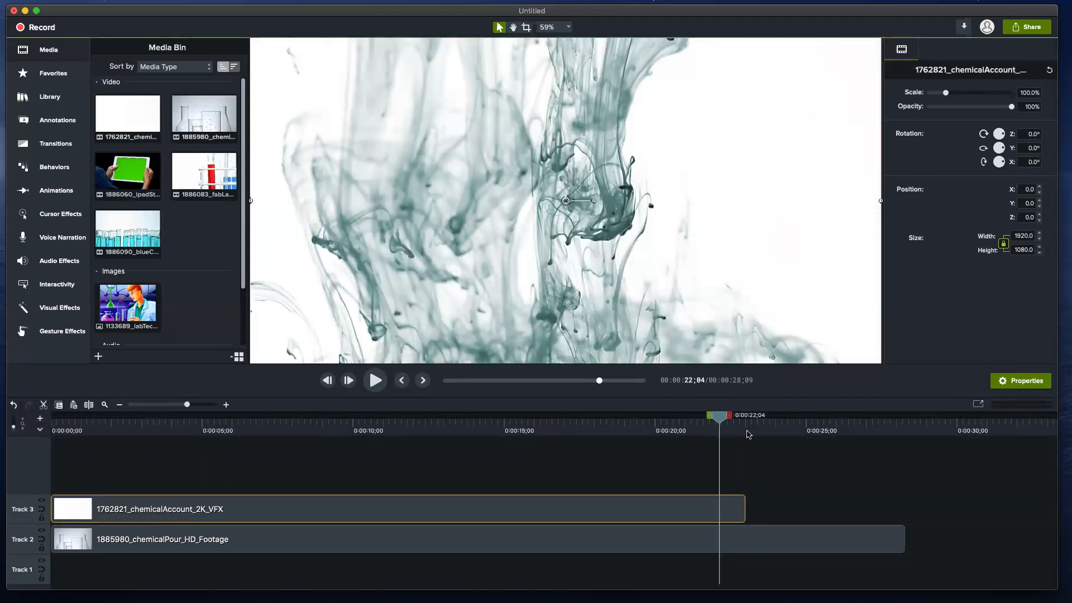
left_click(769, 431)
left_click(714, 427)
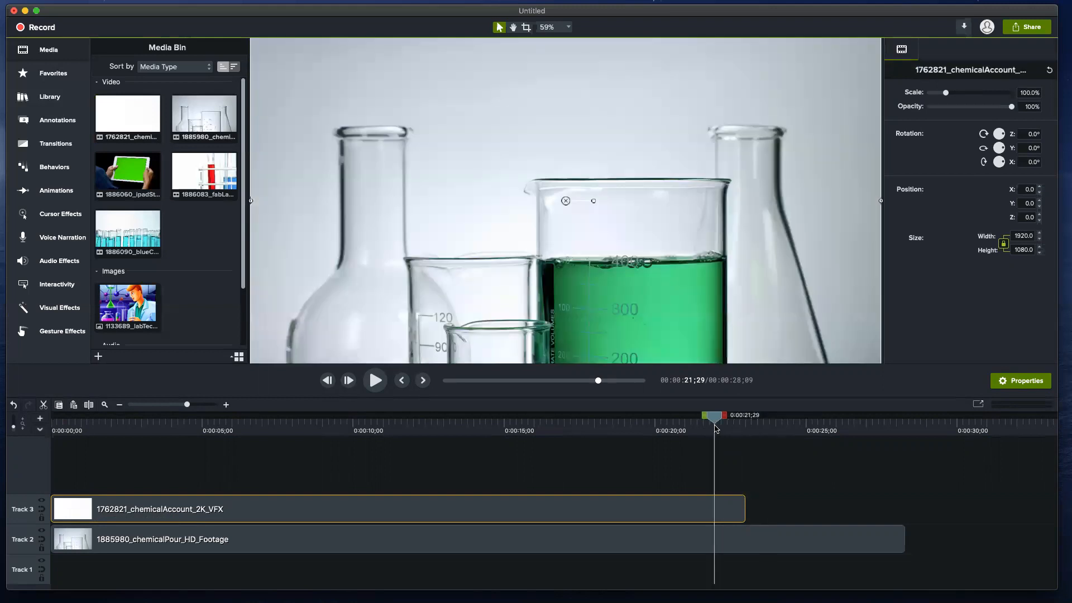
left_click(758, 428)
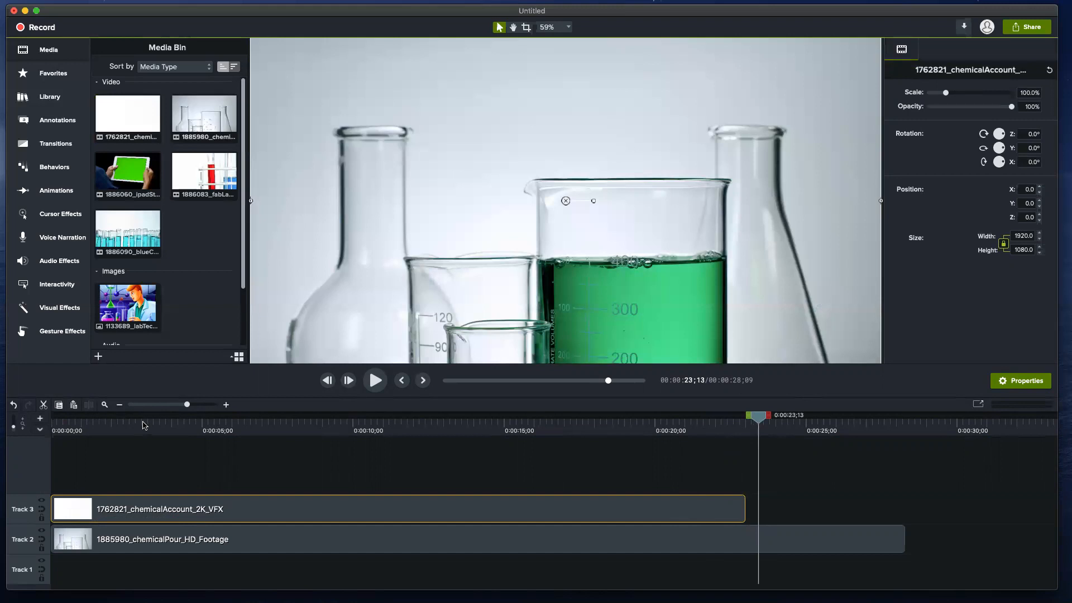
left_click_drag(150, 497, 149, 496)
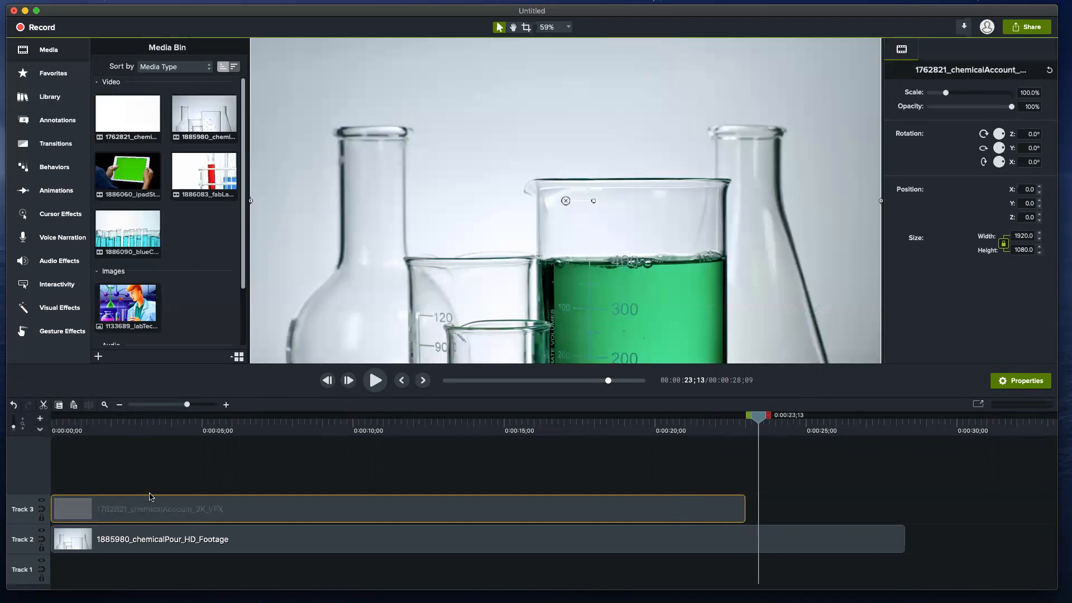
Try the chemicalAccount clip as a 43% inset in the canvas's lower-right corner at X 547, and delete it from Track 3
left_click(134, 429)
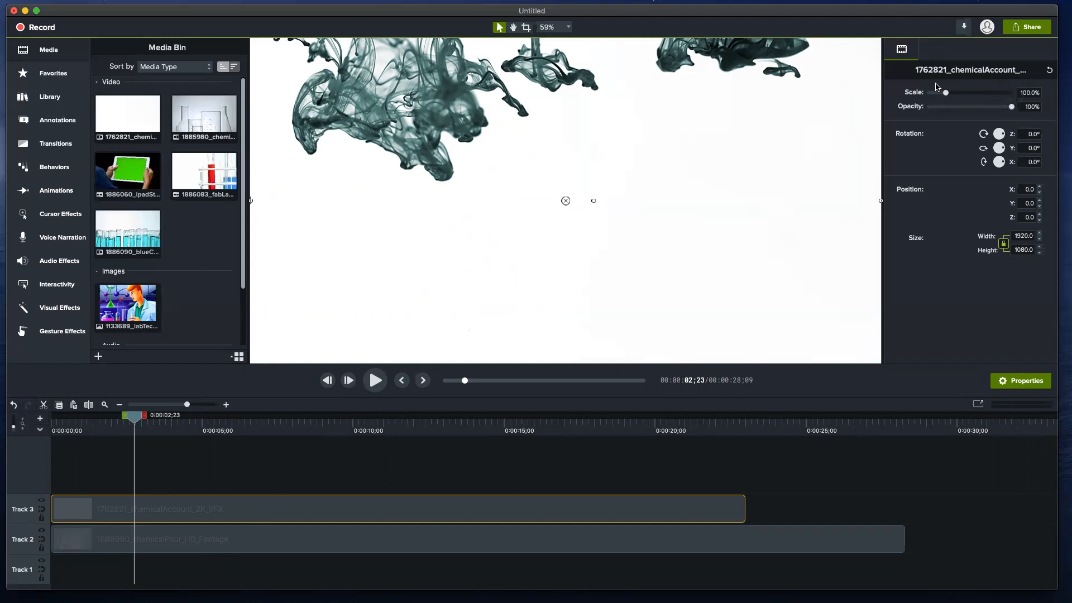
left_click(935, 92)
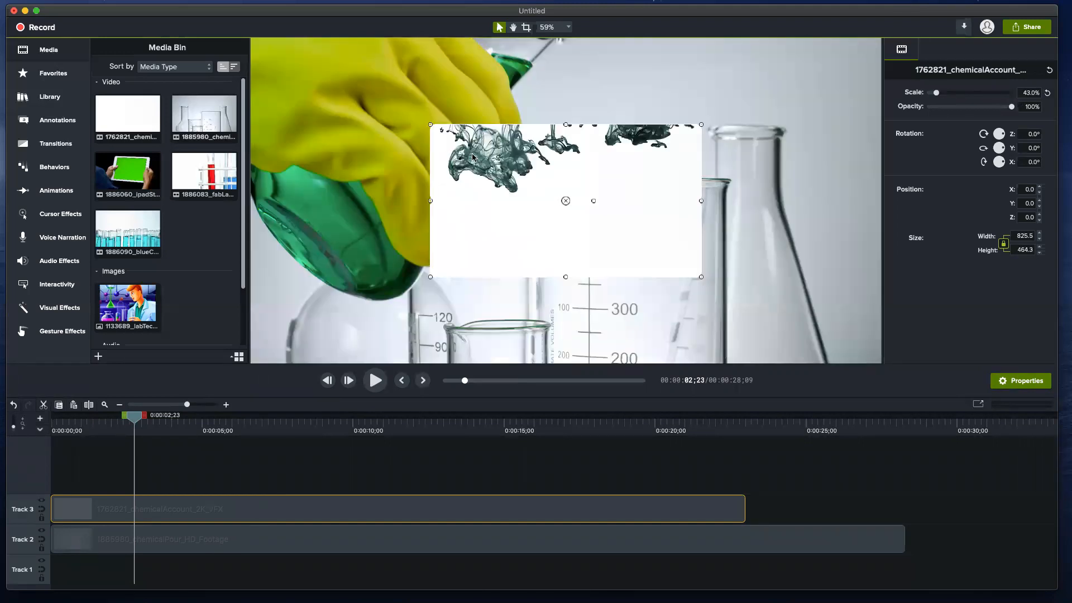
left_click_drag(448, 152, 647, 244)
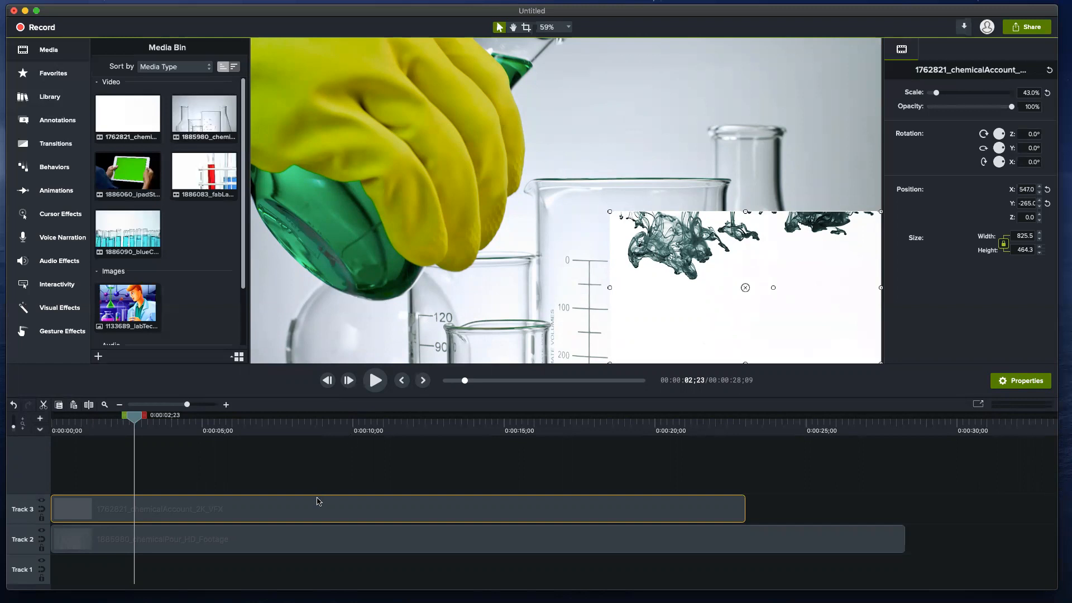
key("Delete")
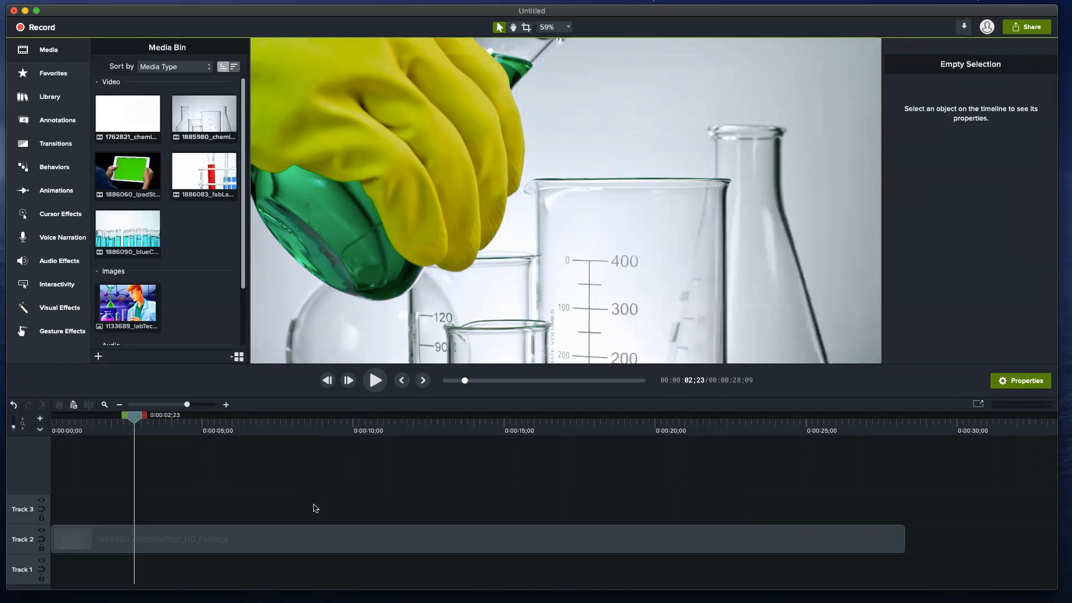
Play the project from the start to 0:00:07;20 and select the chemicalPour clip on Track 2
left_click_drag(135, 418, 48, 426)
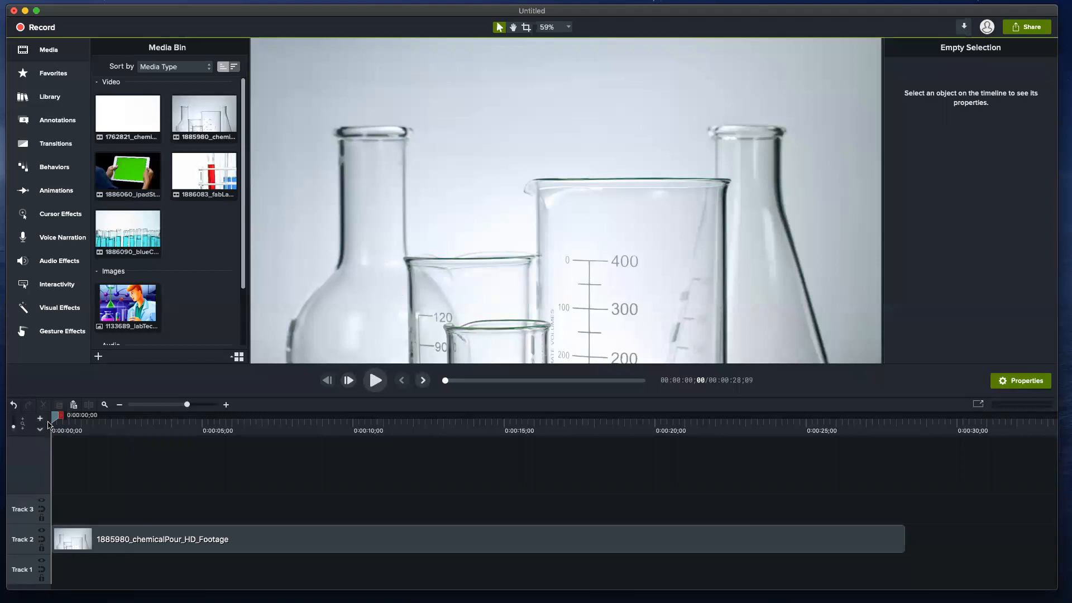
key("space")
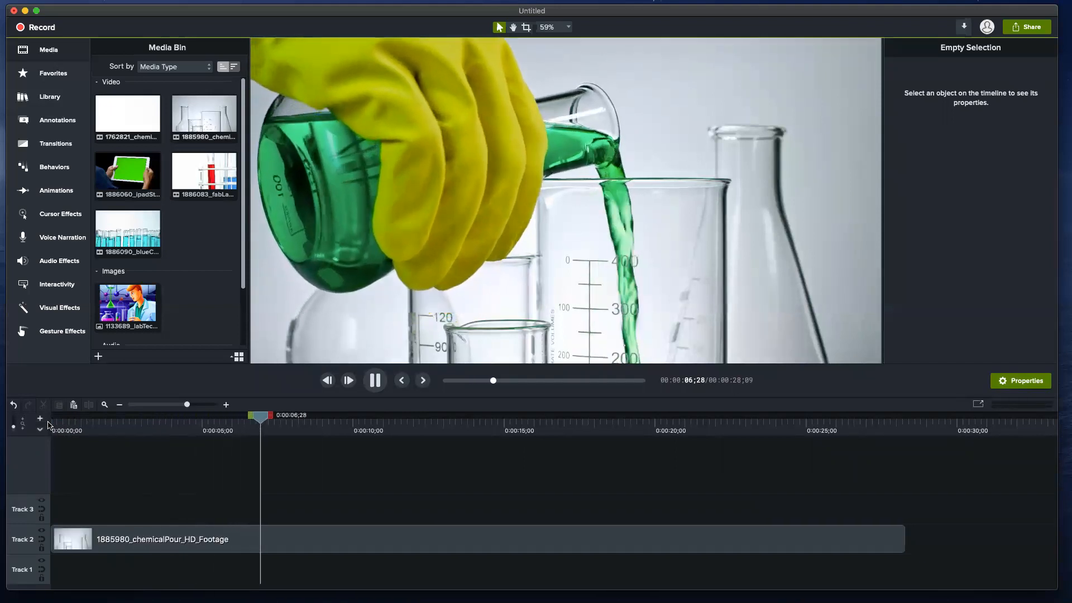
key("space")
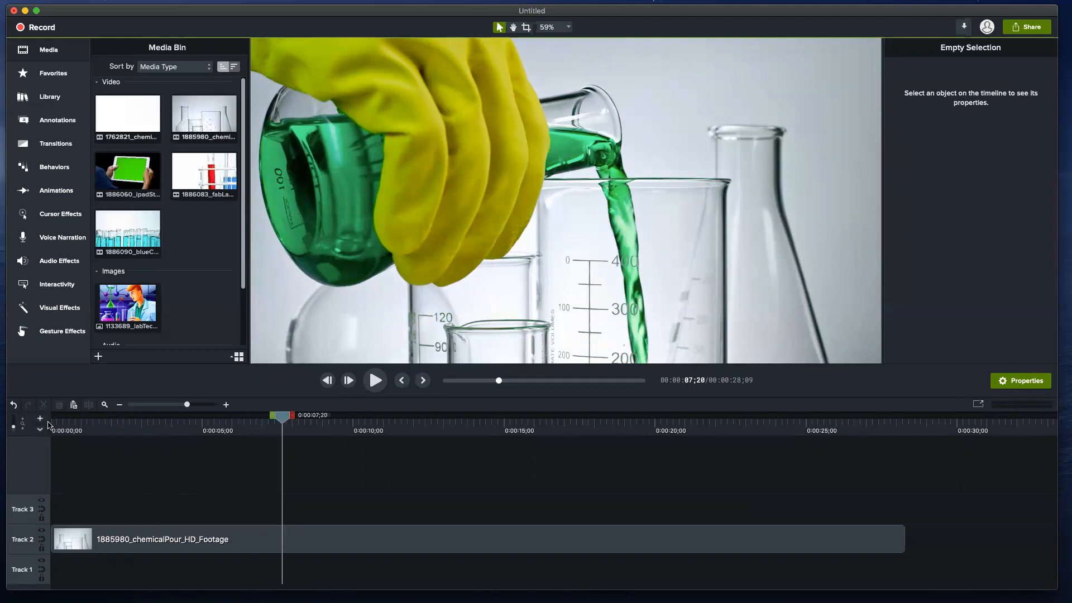
left_click(265, 543)
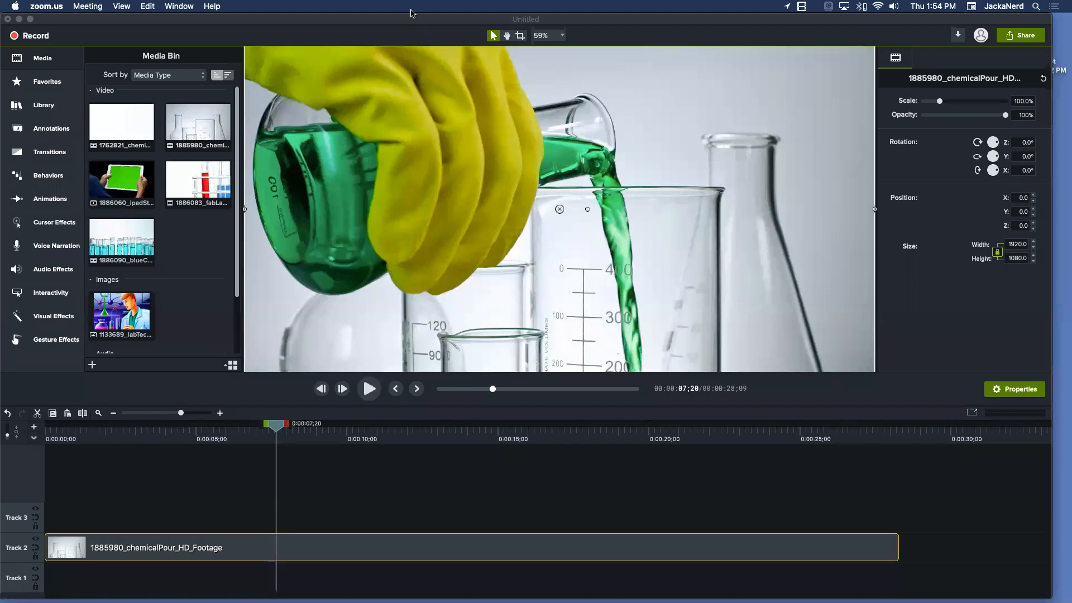
Reposition the Camtasia window and widen it to span the screen below the menu bar
left_click_drag(411, 20, 416, 22)
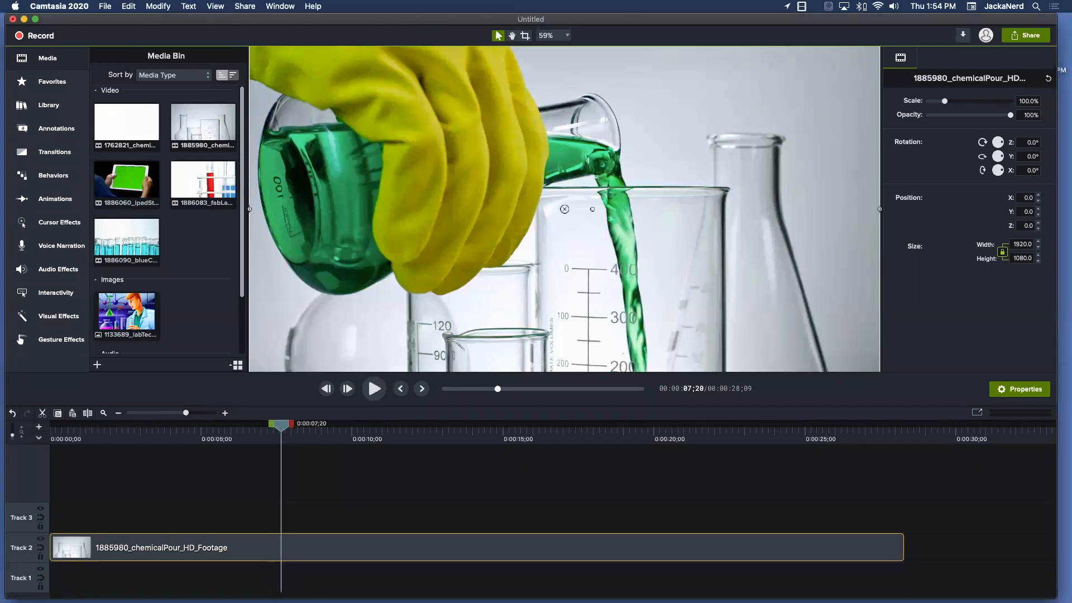
left_click_drag(1055, 20, 1067, 20)
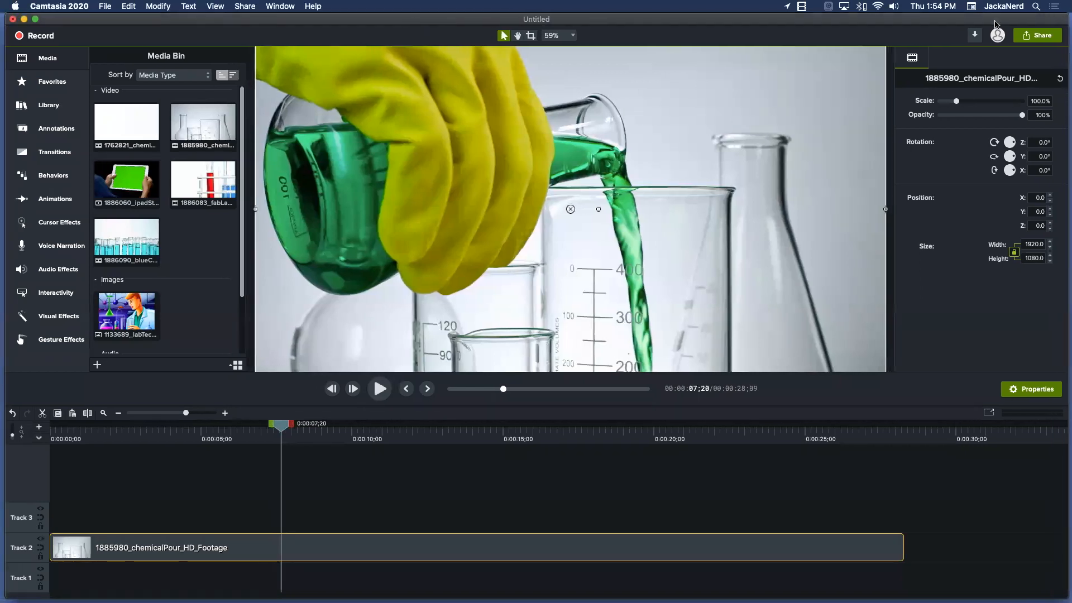
left_click_drag(949, 24, 949, 25)
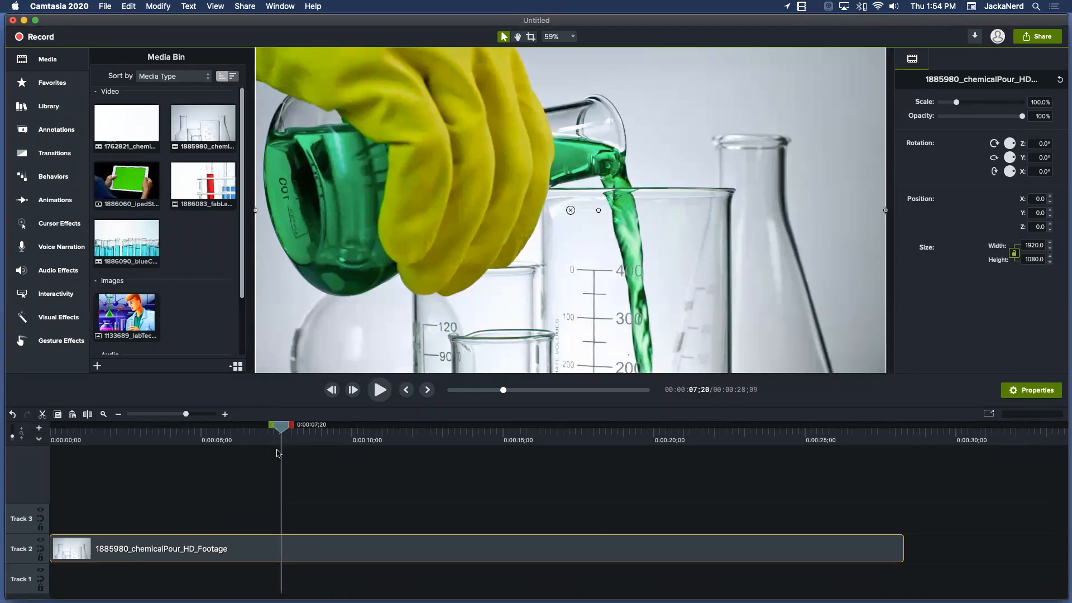
Split the chemicalPour clip on Track 2 at 0:00:05;14
left_click(318, 523)
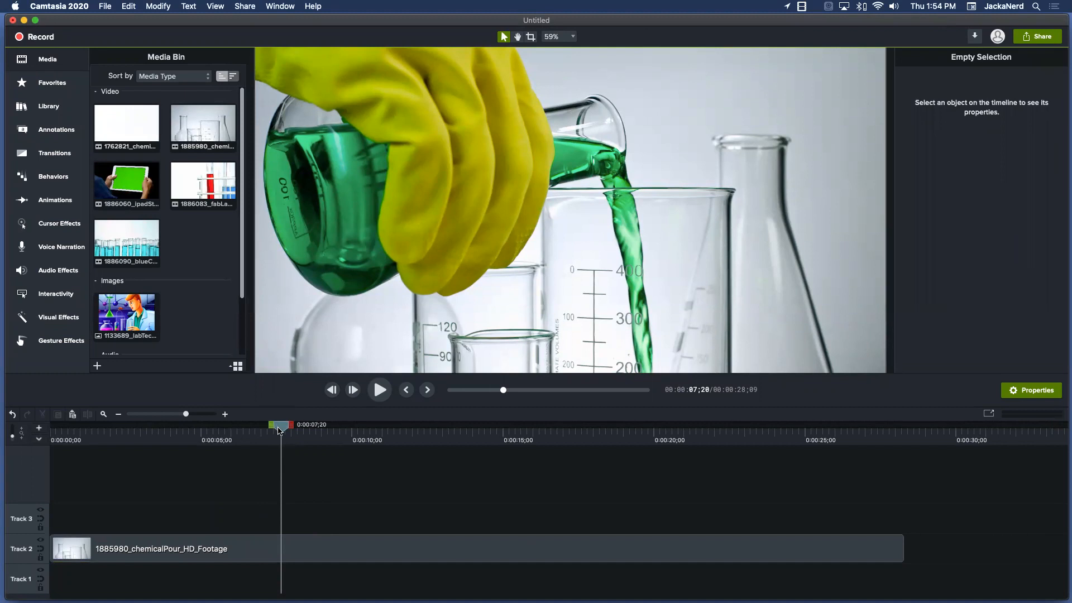
left_click_drag(279, 428, 214, 430)
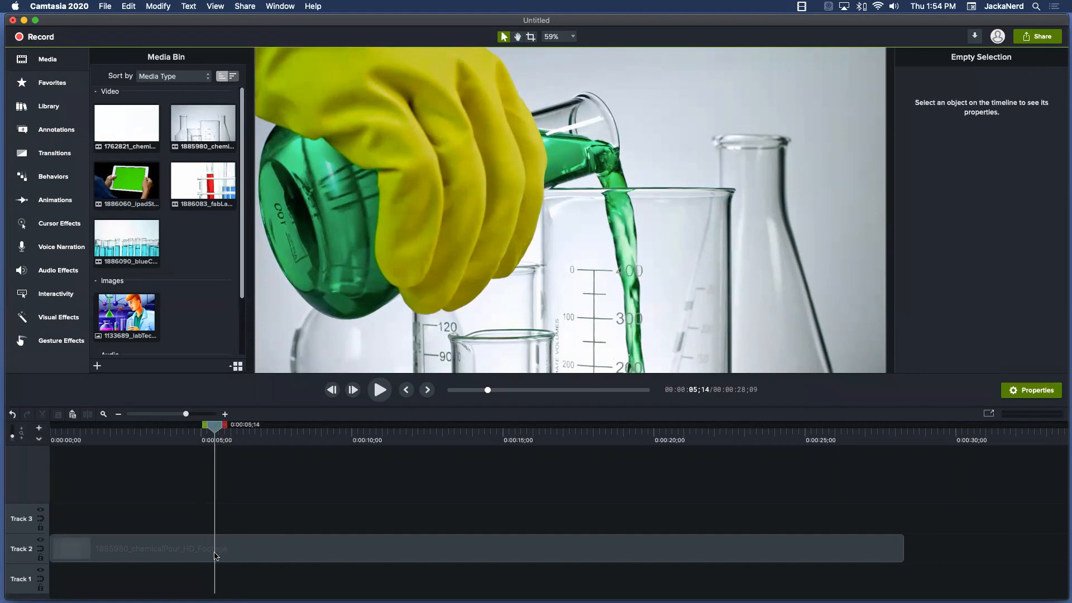
left_click(128, 6)
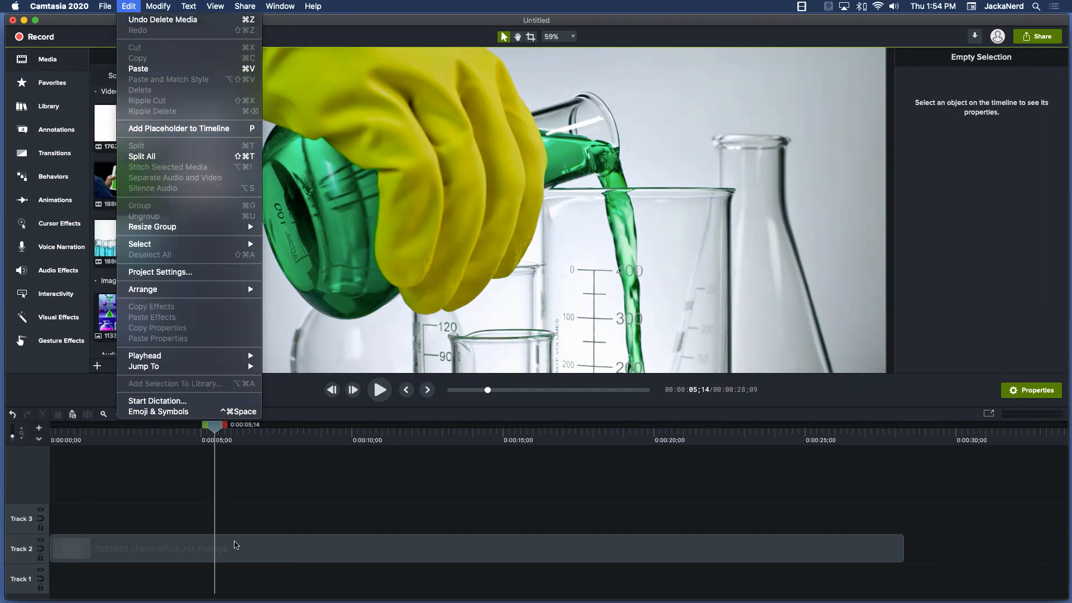
left_click(234, 546)
left_click(192, 547)
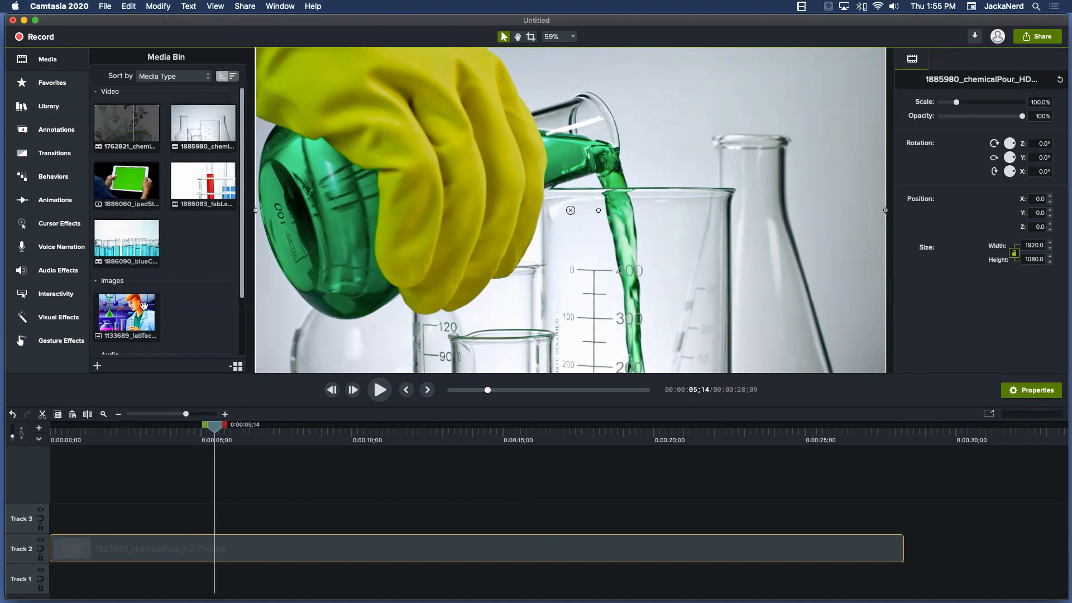
left_click(129, 6)
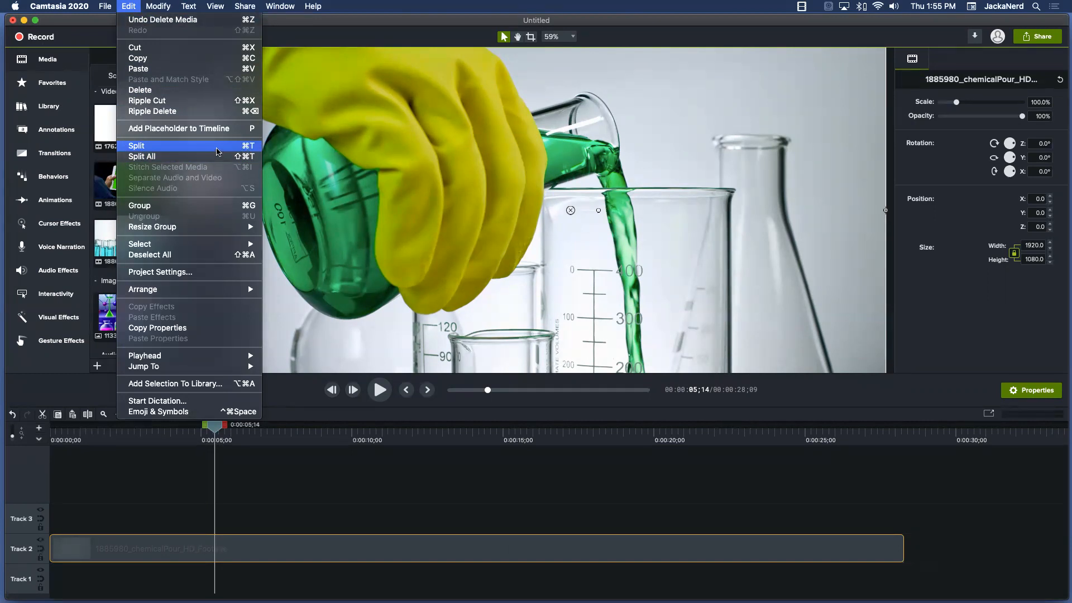
left_click(217, 147)
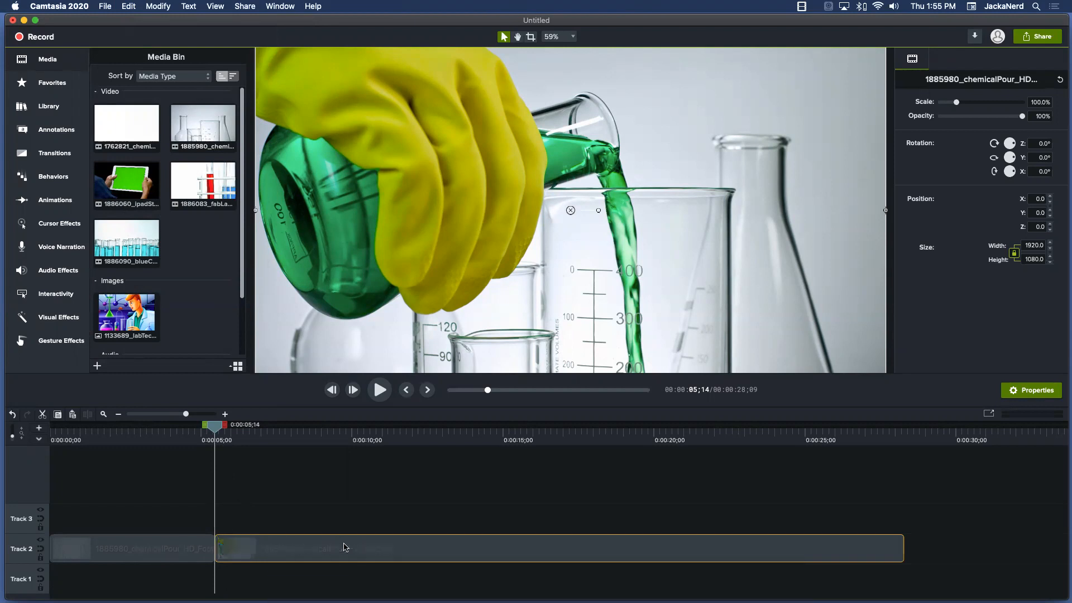
Delete the part of the chemicalPour clip after the split and scrub the remaining part from the start to 0:00:03;20
key("Delete")
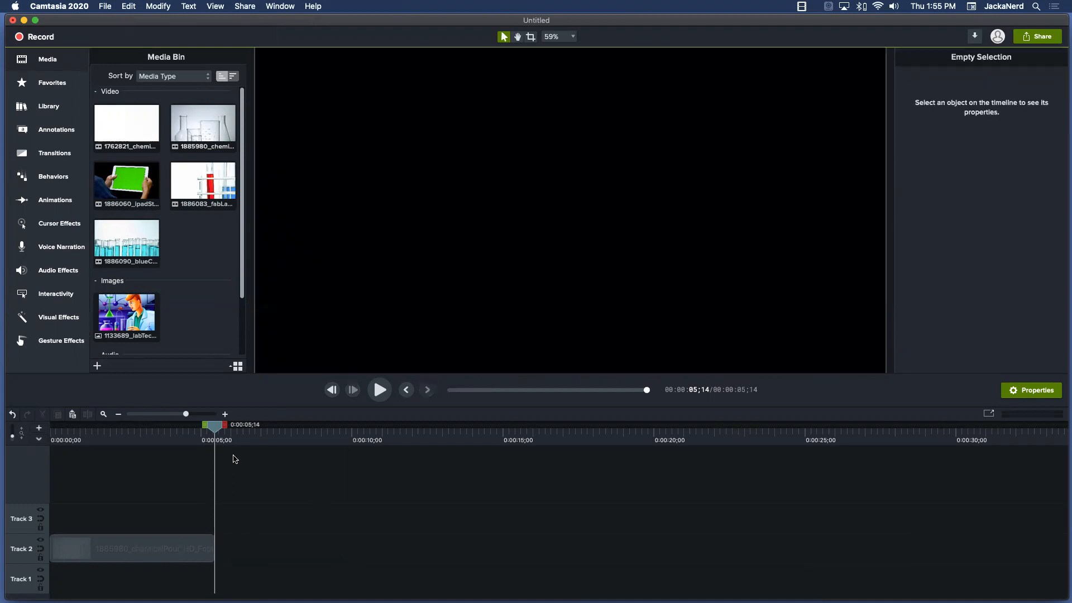
left_click_drag(216, 428, 3, 458)
left_click_drag(67, 444, 162, 447)
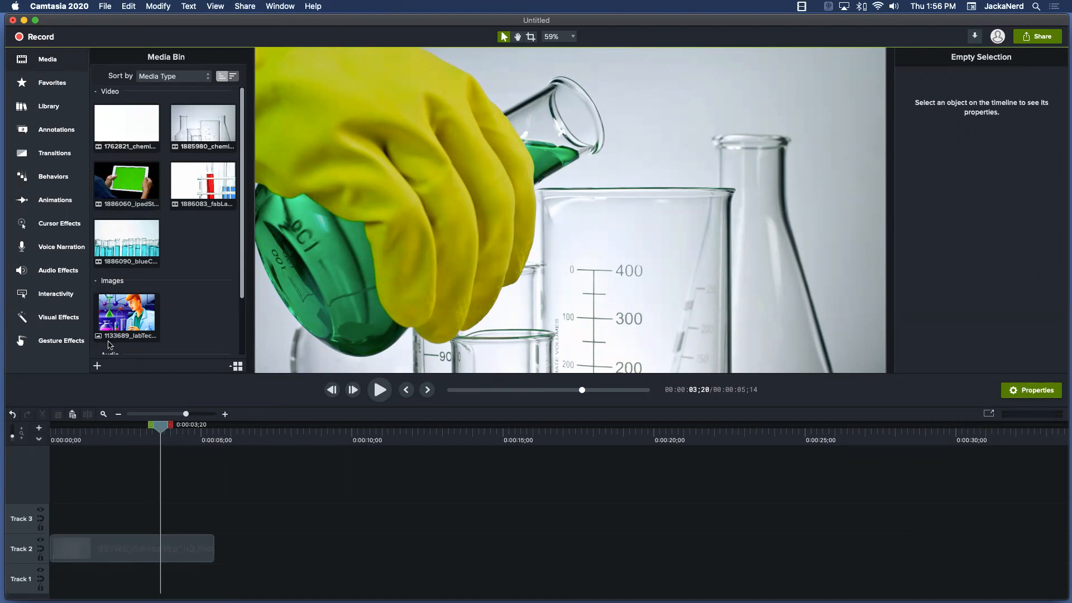
Add the white rectangular Basic callout to Track 3 above the chemicalPour clip and move the playhead to 0:00:02;23
left_click(56, 132)
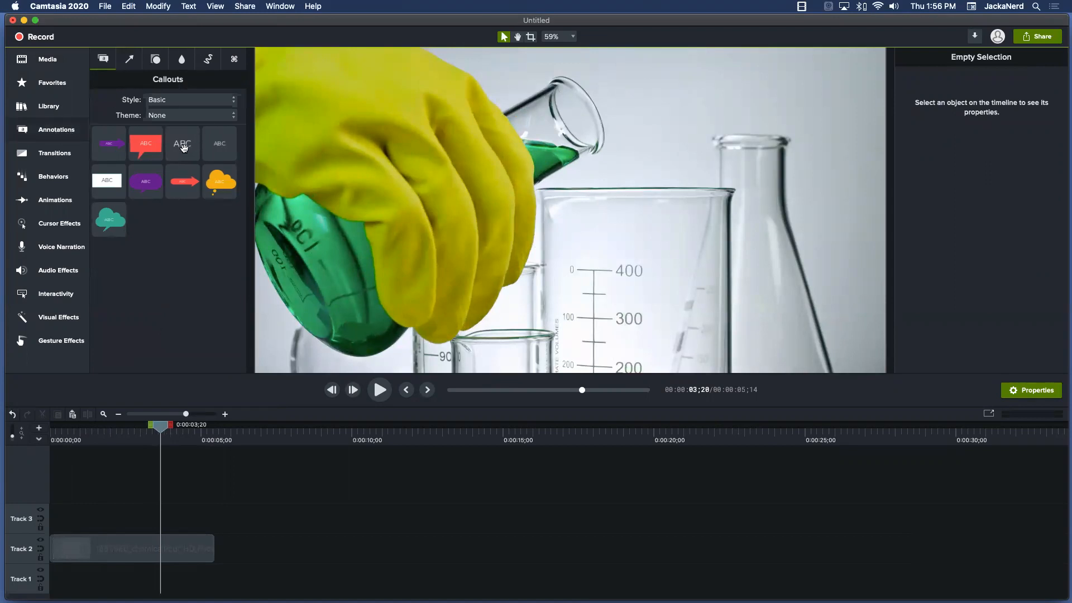
left_click(114, 183)
left_click_drag(113, 183, 112, 525)
left_click(50, 430)
left_click_drag(51, 431, 134, 430)
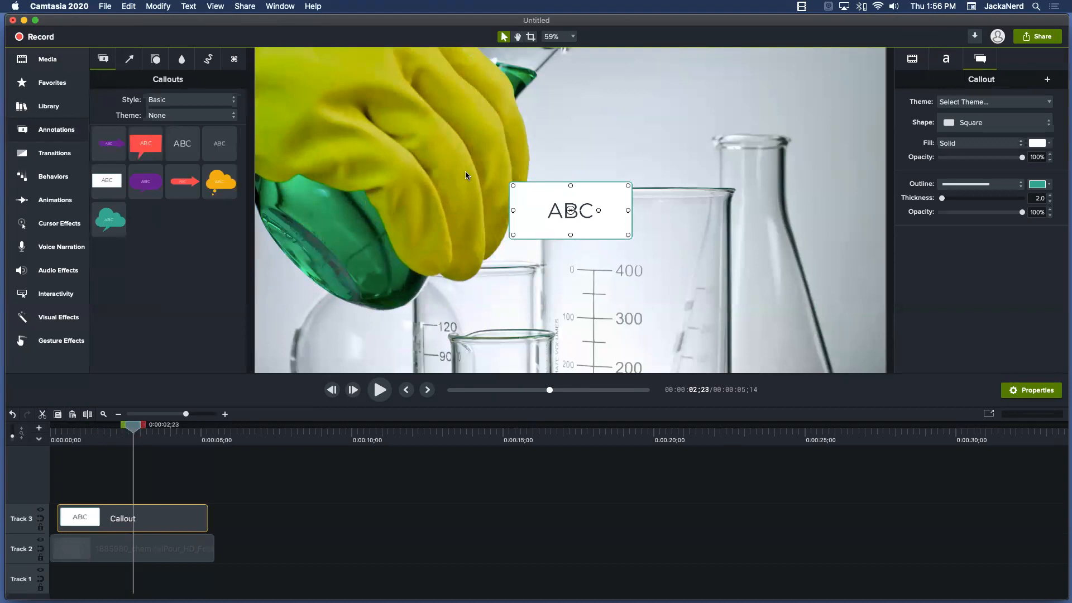
Stretch the callout across the full canvas width, about 1973 by 189, and open its text properties
left_click_drag(514, 235, 242, 245)
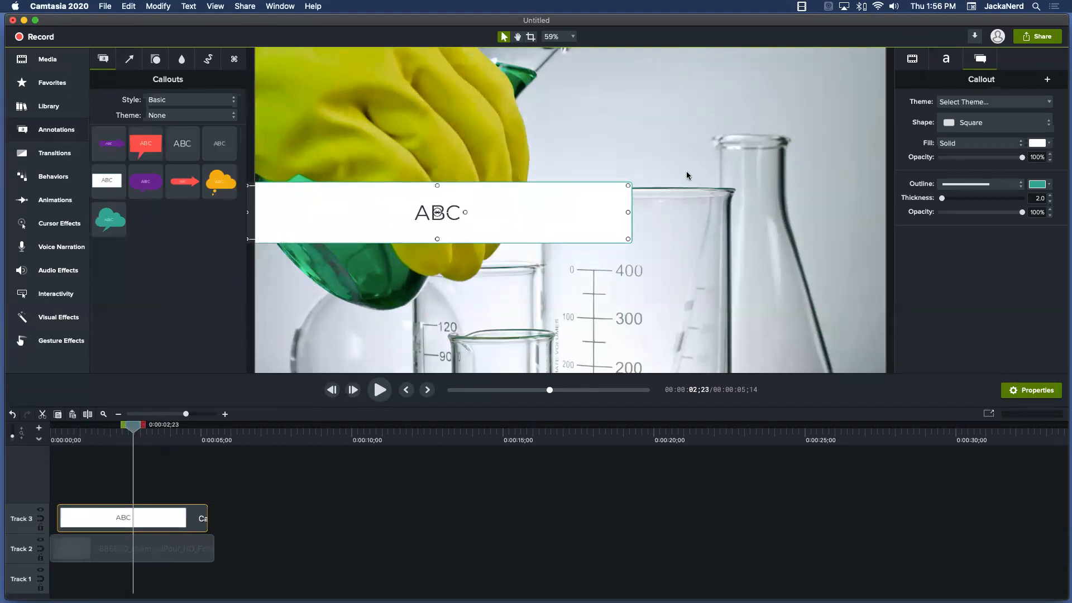
left_click_drag(630, 213, 892, 215)
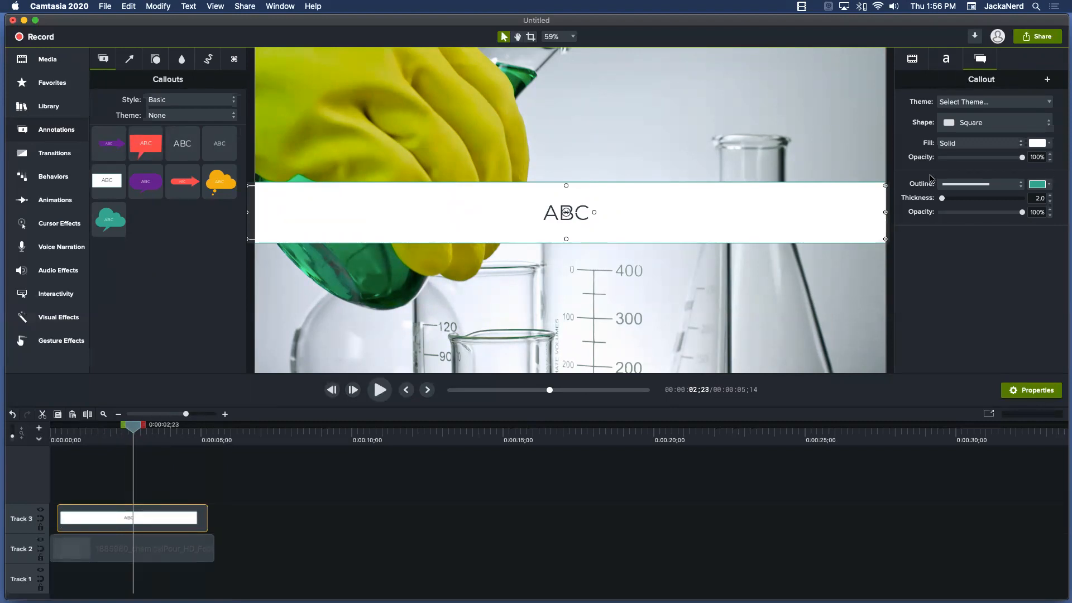
left_click(917, 63)
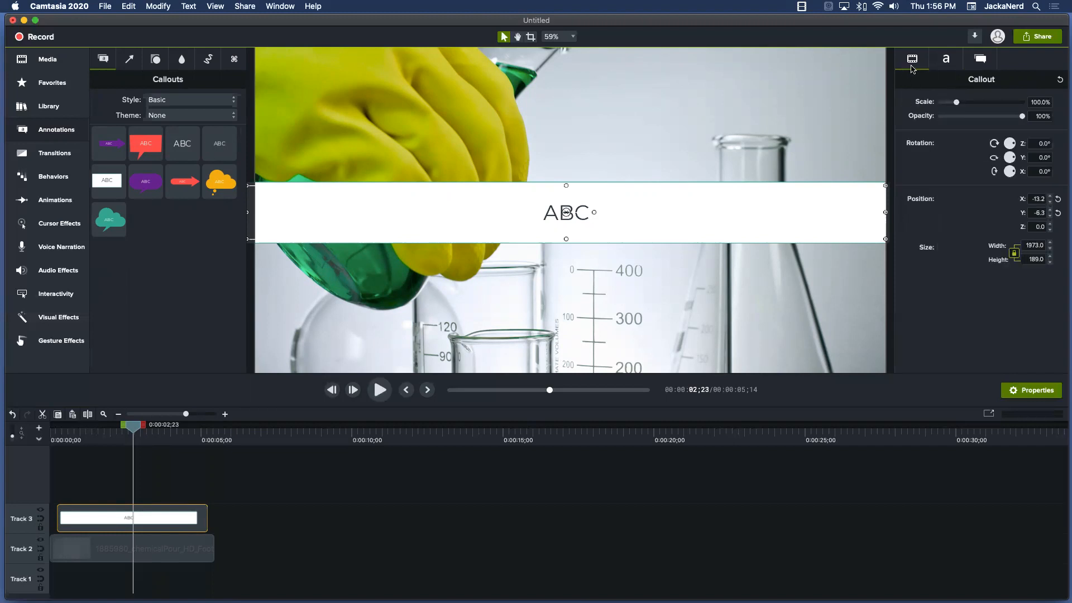
left_click(944, 60)
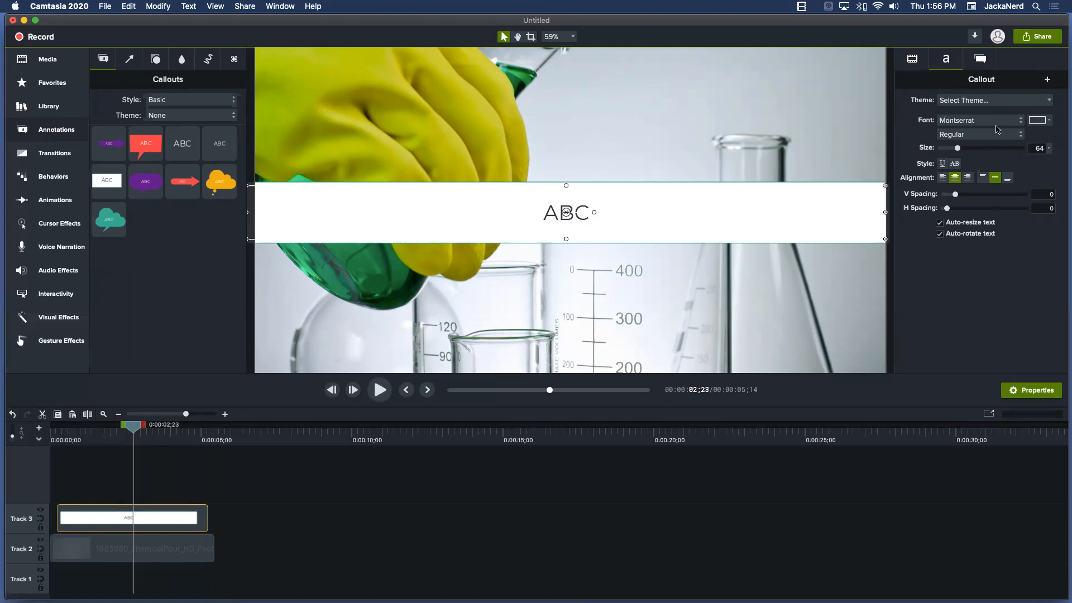
Set the callout's outline to solid green with 0.0 thickness and its fill to dark red, RGB 70, 1, 1
left_click(981, 62)
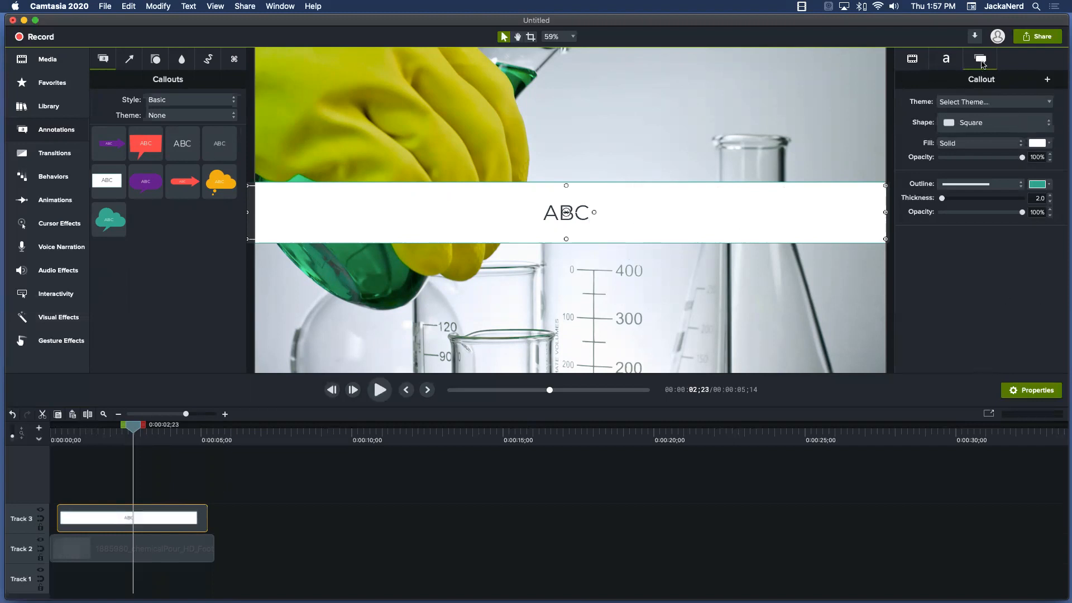
left_click(1045, 187)
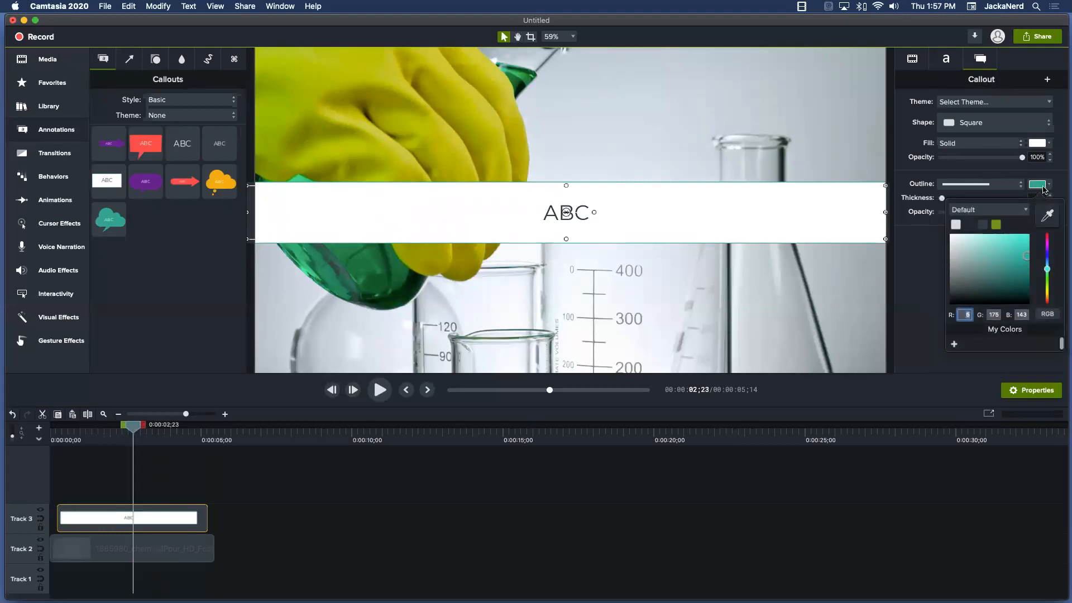
left_click(999, 225)
left_click(999, 188)
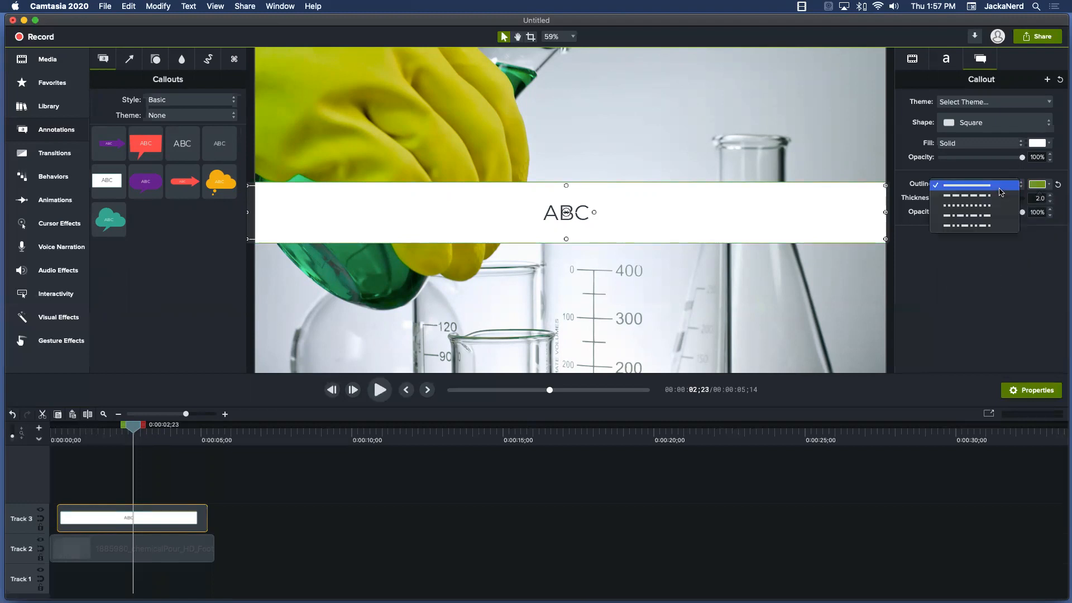
left_click(999, 190)
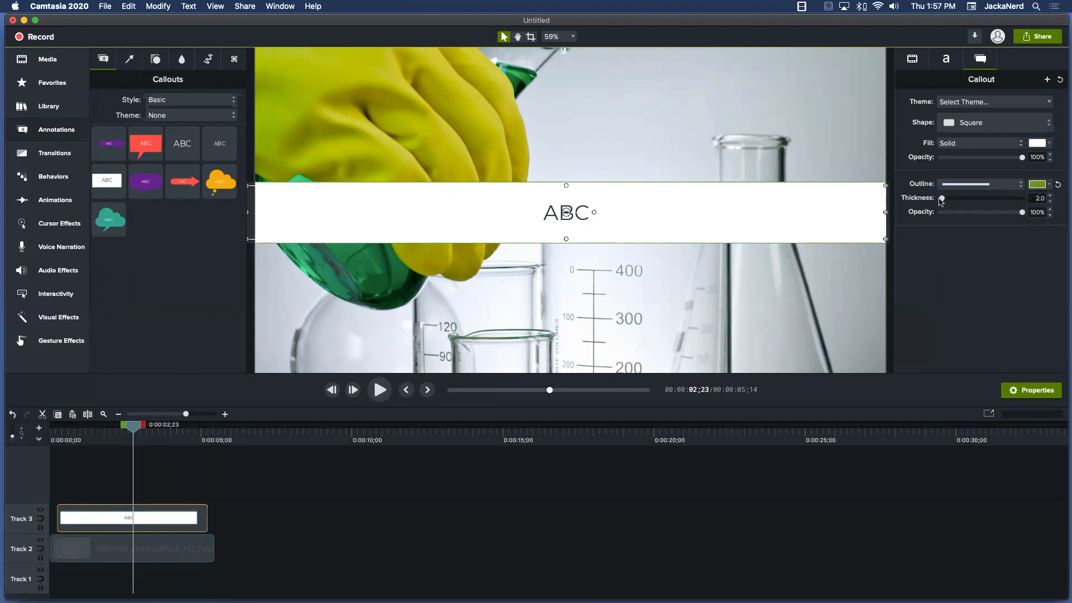
left_click_drag(941, 199, 918, 198)
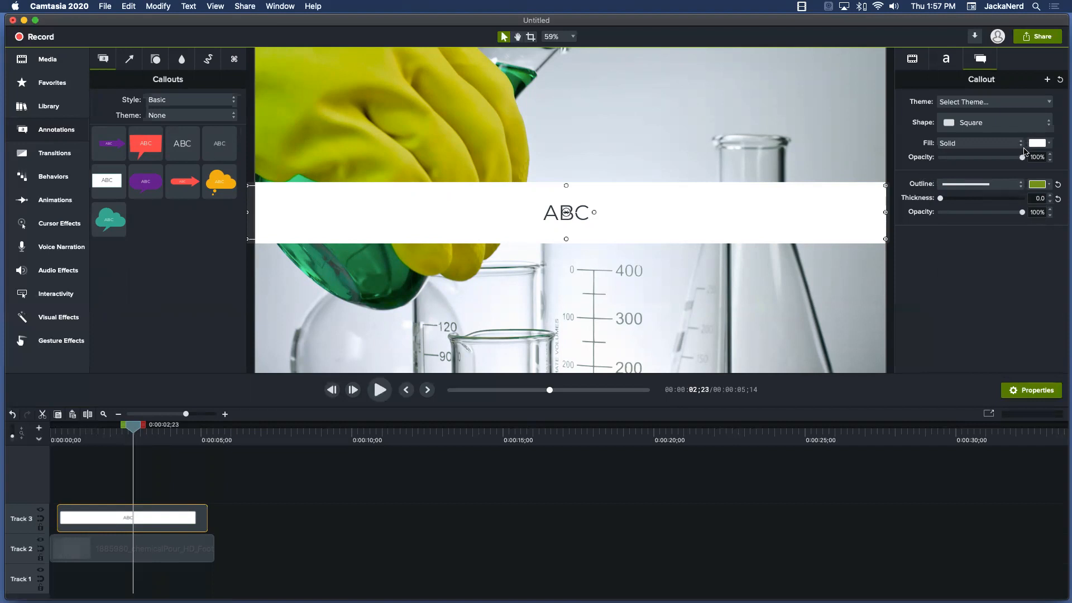
left_click(1047, 144)
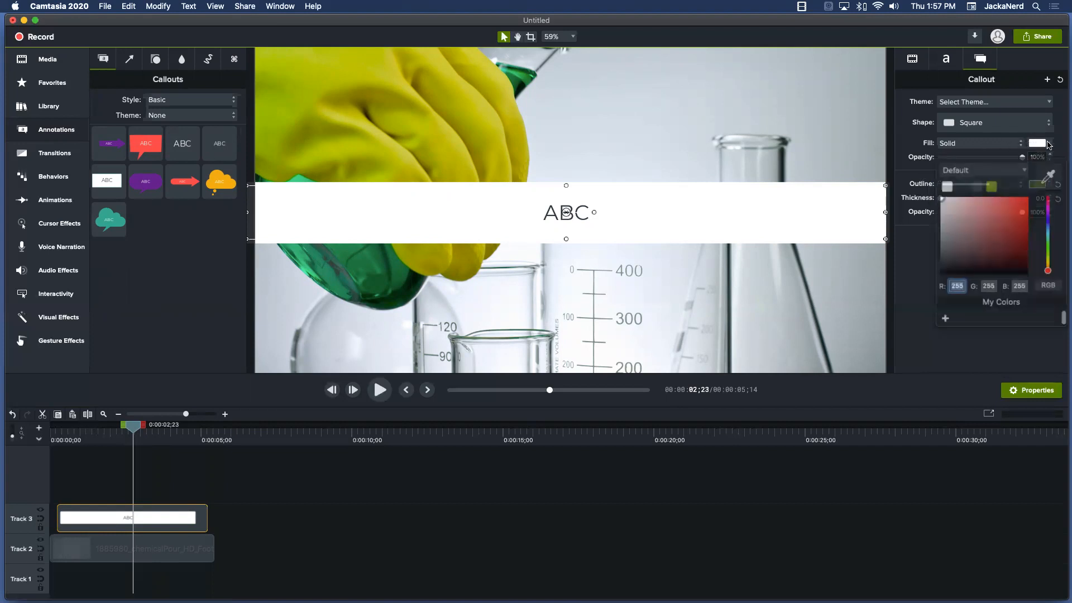
left_click(1028, 245)
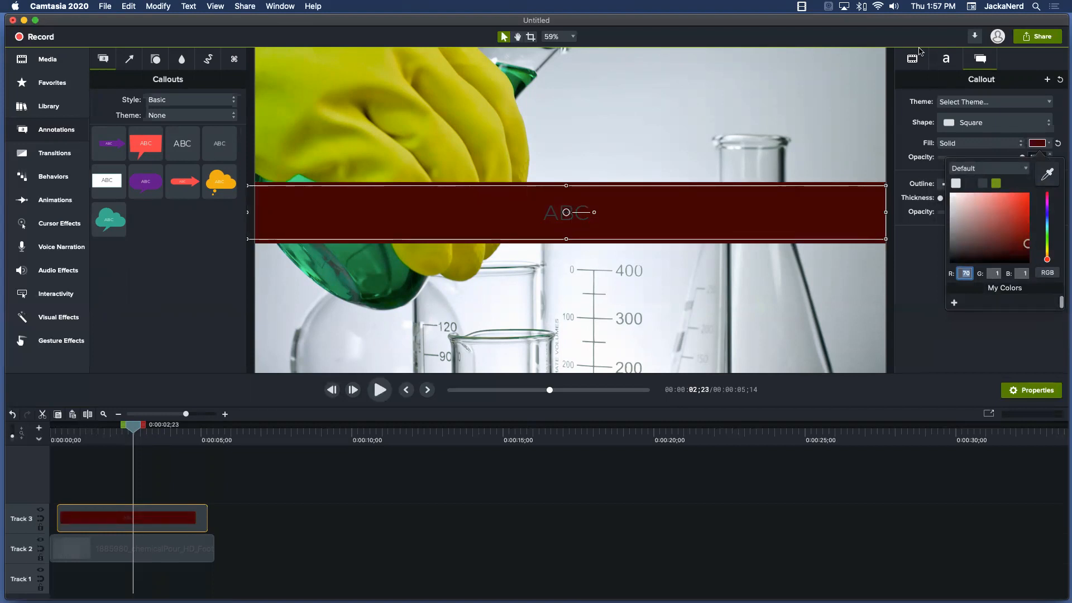
Format the callout text in Helvetica Neue with the default light swatch colour and size 121
left_click(946, 59)
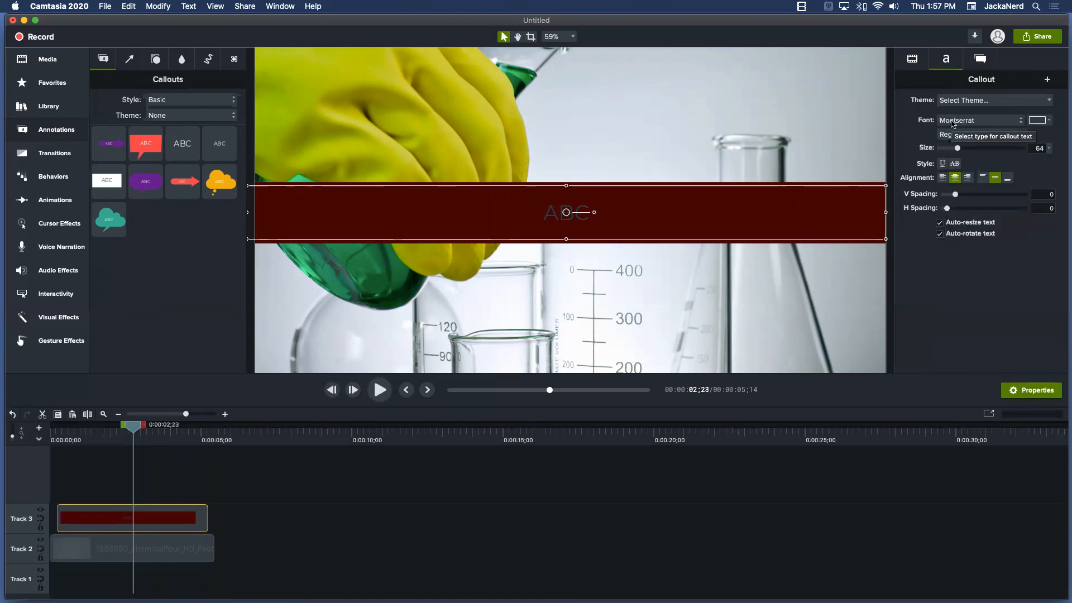
left_click(1018, 121)
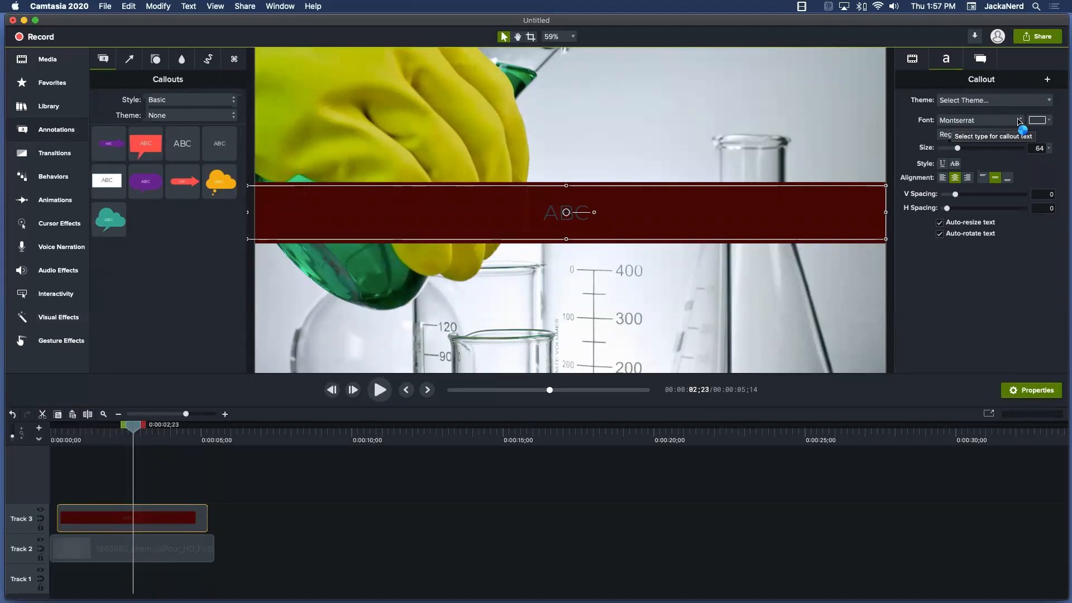
left_click(1018, 121)
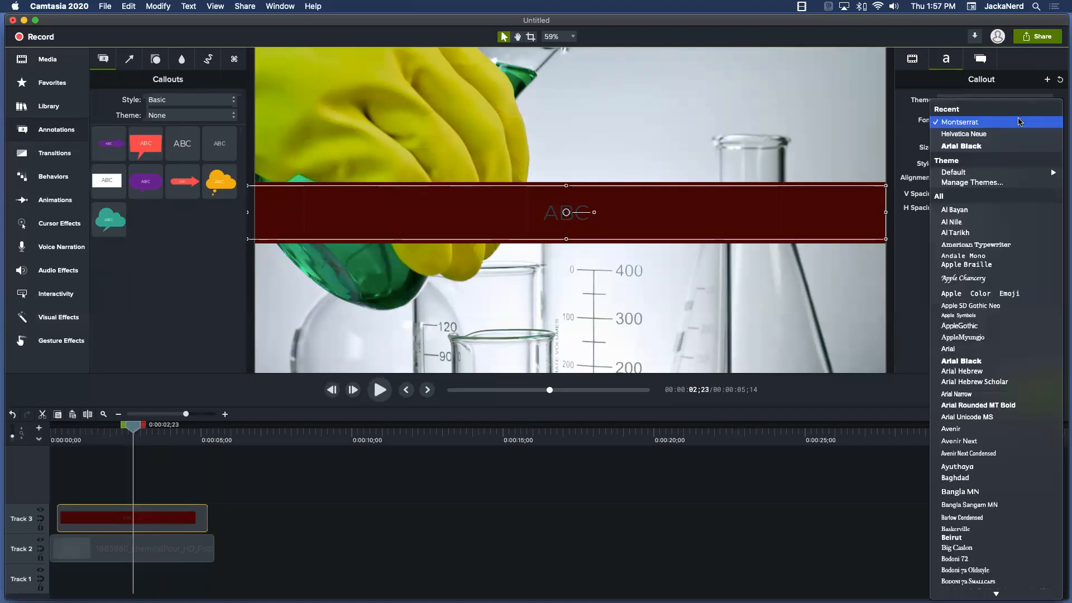
left_click(1010, 135)
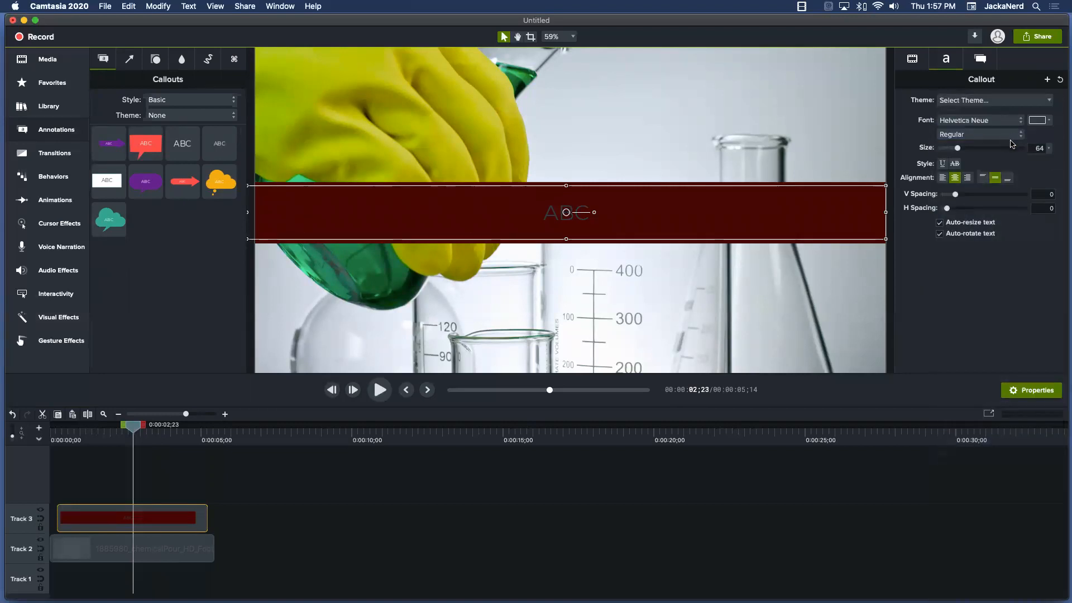
left_click(1037, 120)
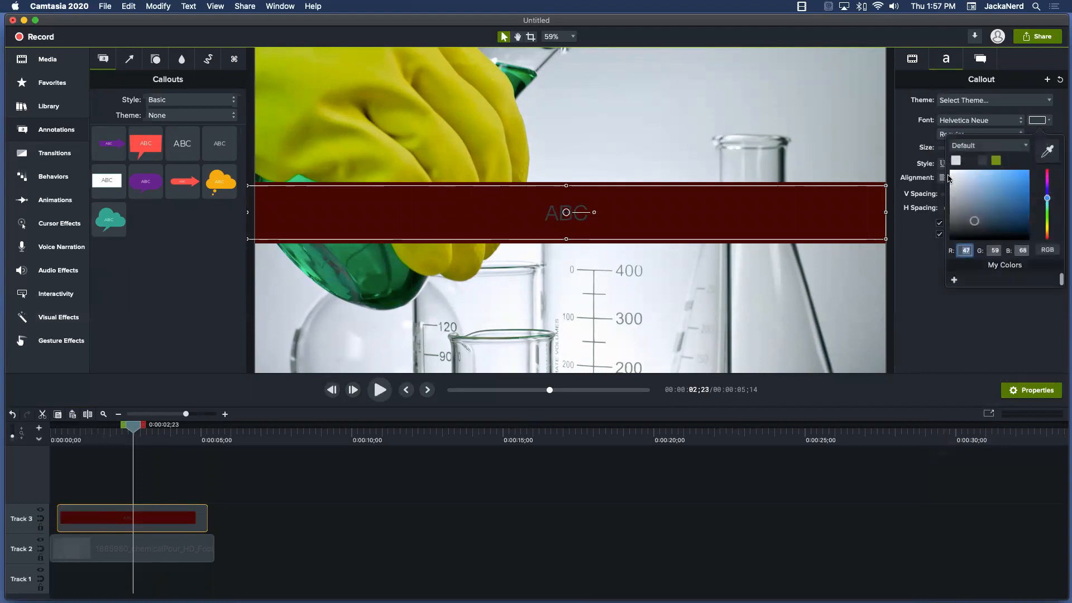
left_click(956, 160)
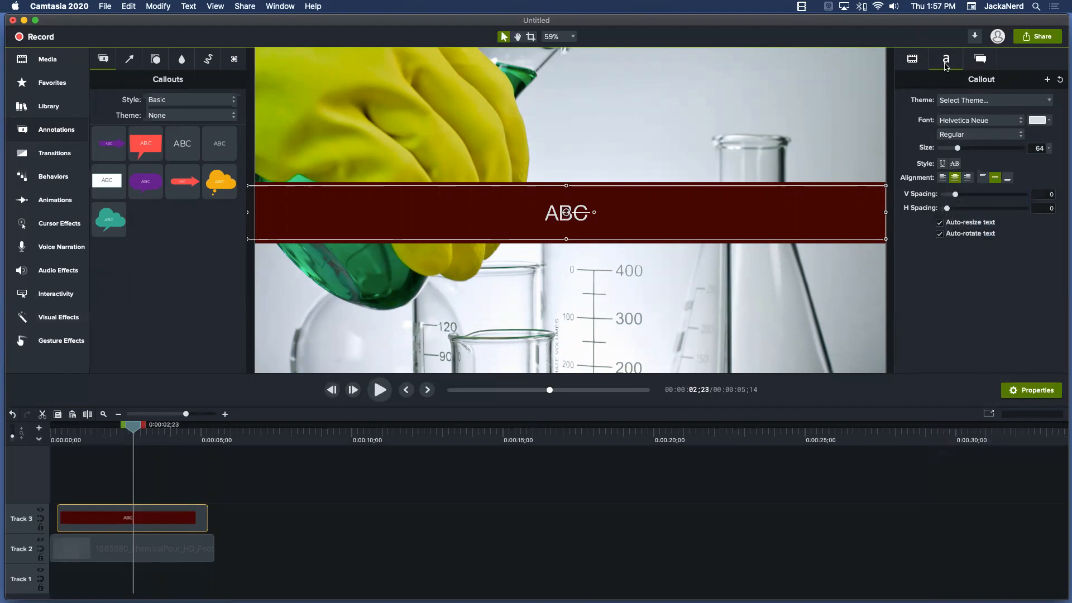
left_click_drag(958, 150, 976, 150)
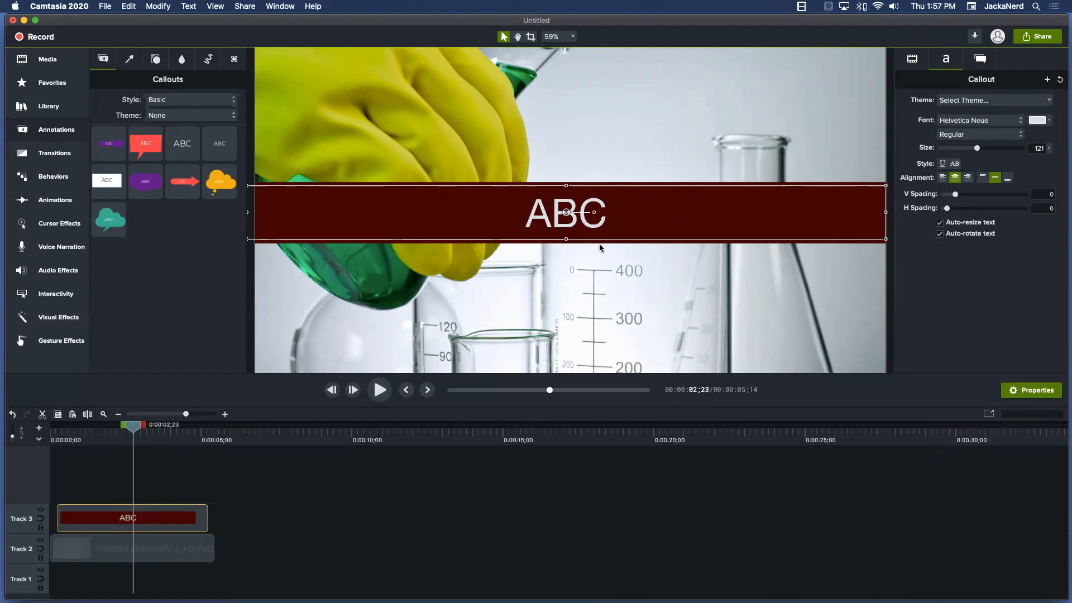
Replace the callout's placeholder text with "My new video" and deselect the callout
double_click(546, 227)
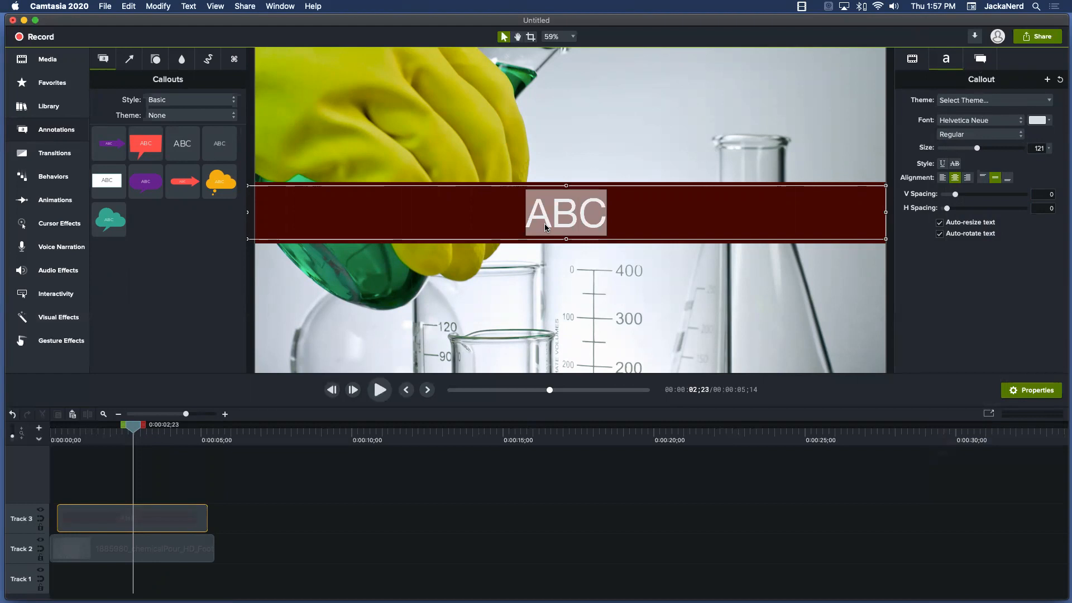
type("My new video")
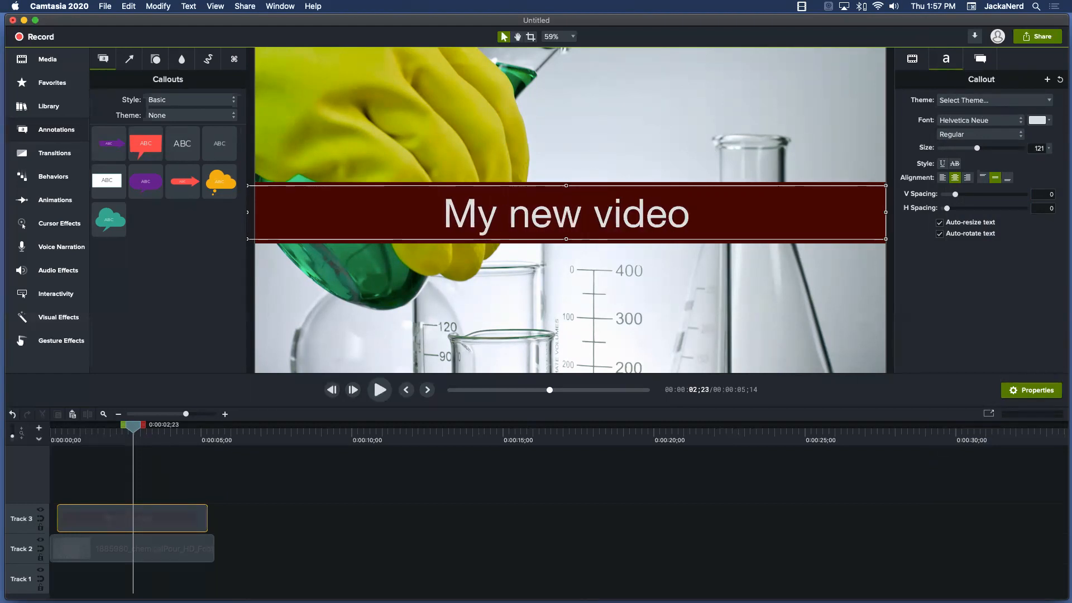
left_click(526, 543)
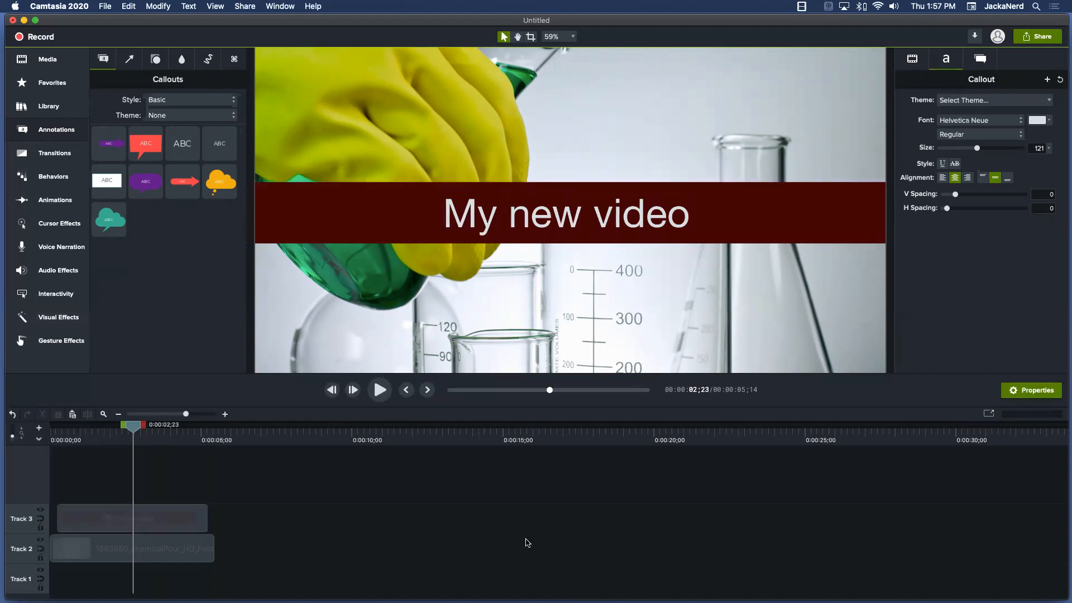
Capitalise the second and third words of the callout title so that it reads "My New Video"
left_click(179, 517)
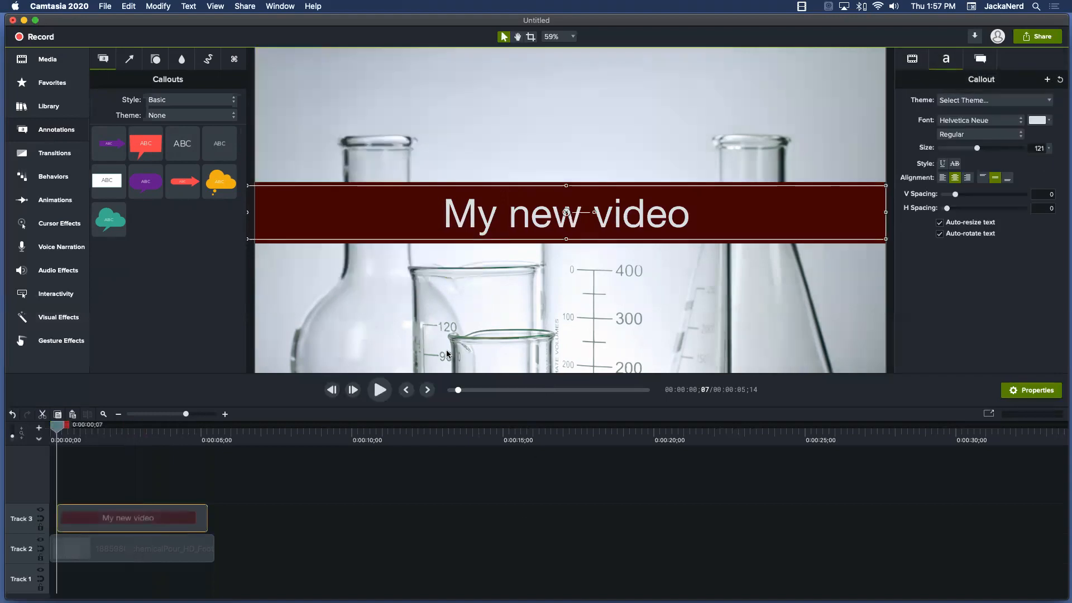
double_click(519, 214)
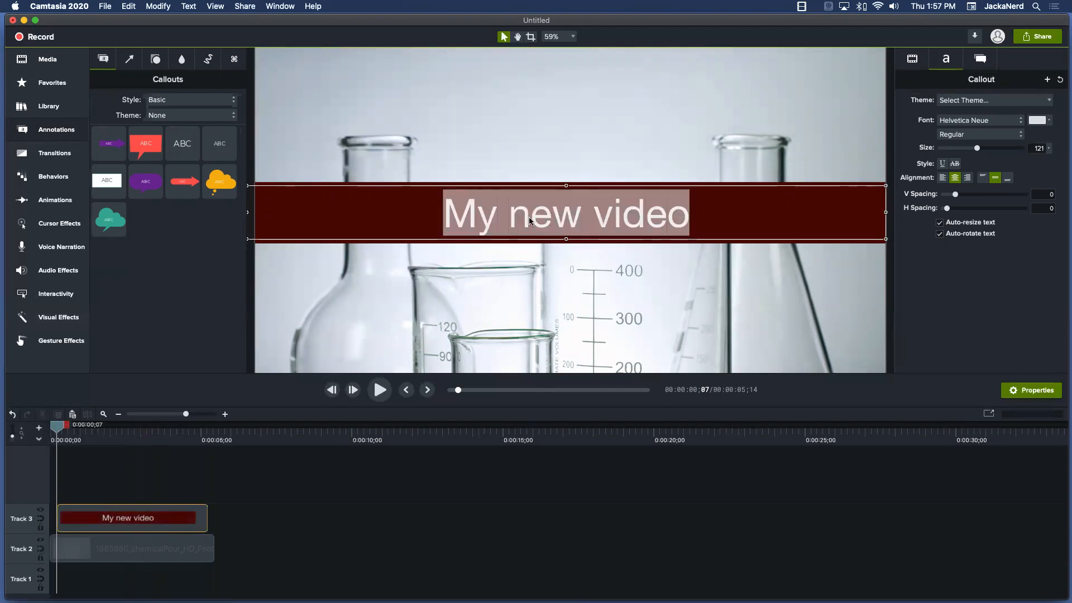
left_click(528, 217)
key("BackSpace")
type("N")
left_click(613, 213)
key("BackSpace")
type("V")
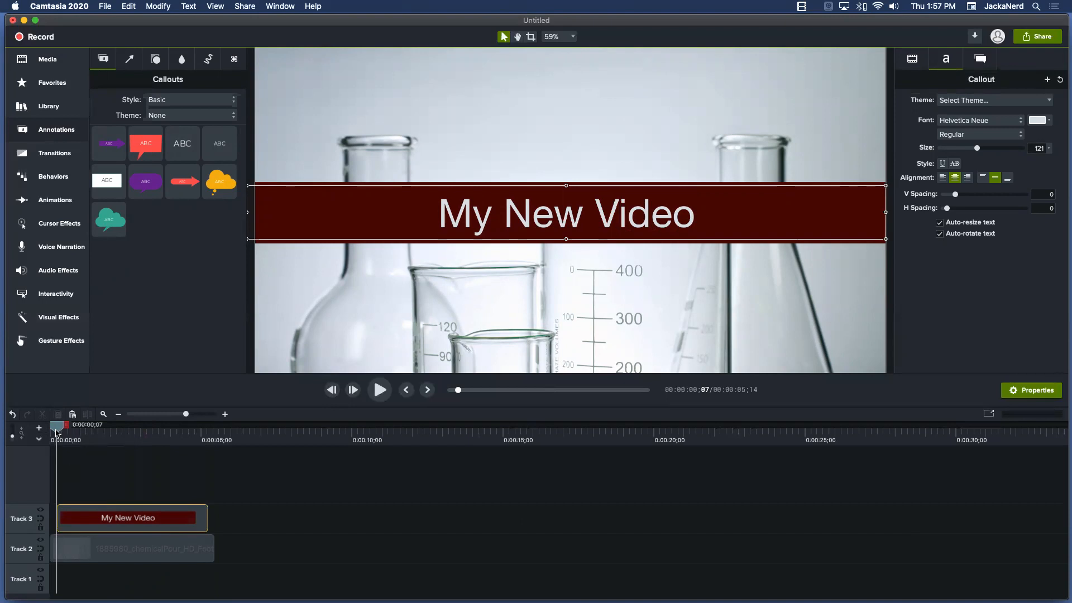
Play the timeline from the start twice to preview the title callout over the chemicalPour clip
left_click_drag(60, 431, 51, 431)
left_click(380, 389)
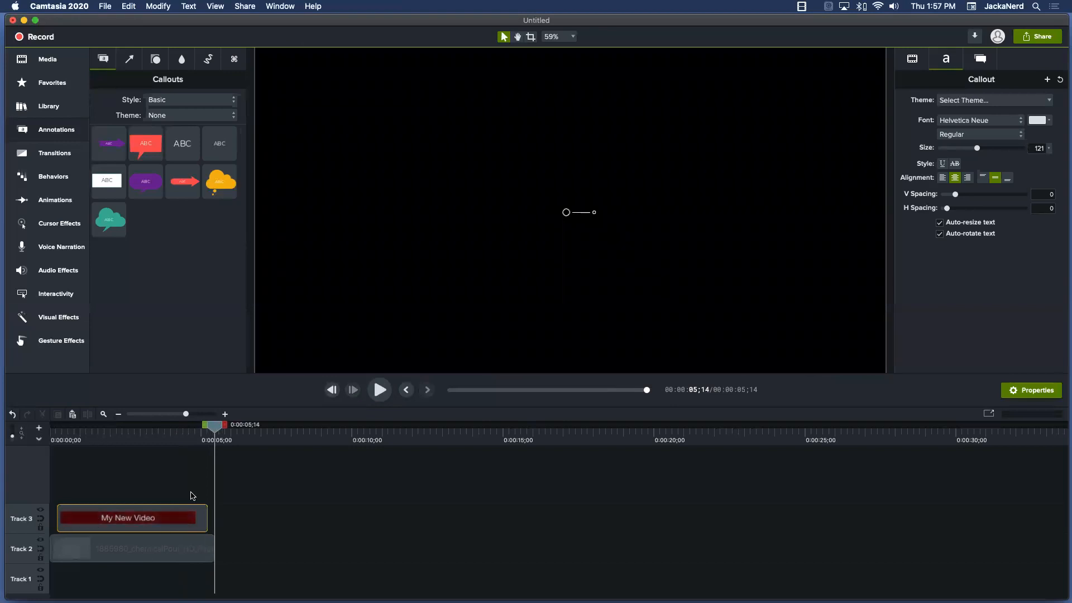
right_click(213, 426)
left_click(153, 433)
left_click_drag(216, 428, 51, 435)
left_click(378, 392)
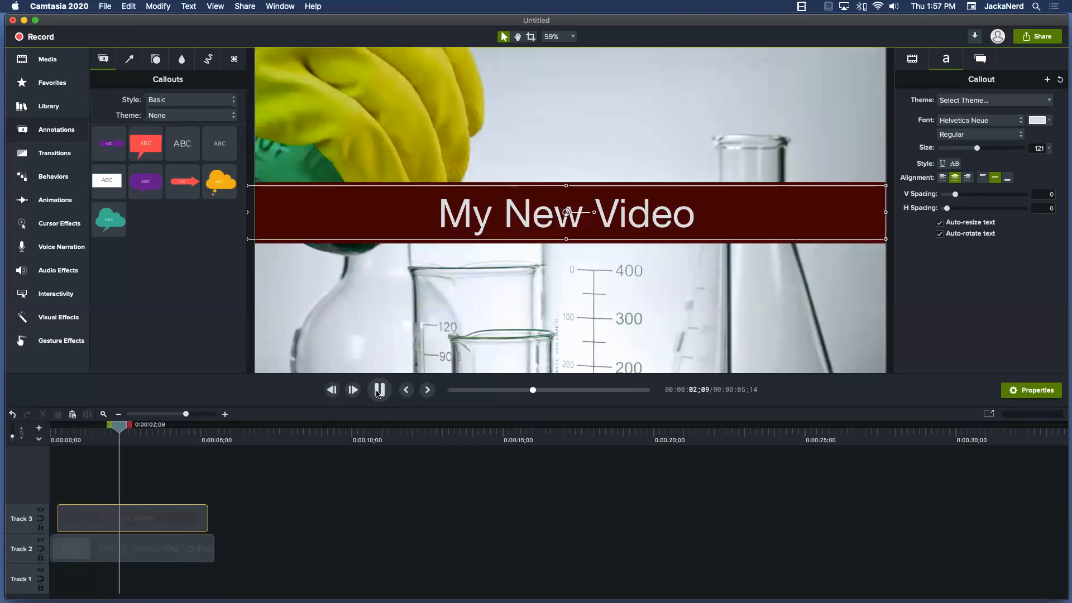
Pause playback at 0:00:03;15 and trim the end of the Track 3 callout to the playhead
left_click(379, 391)
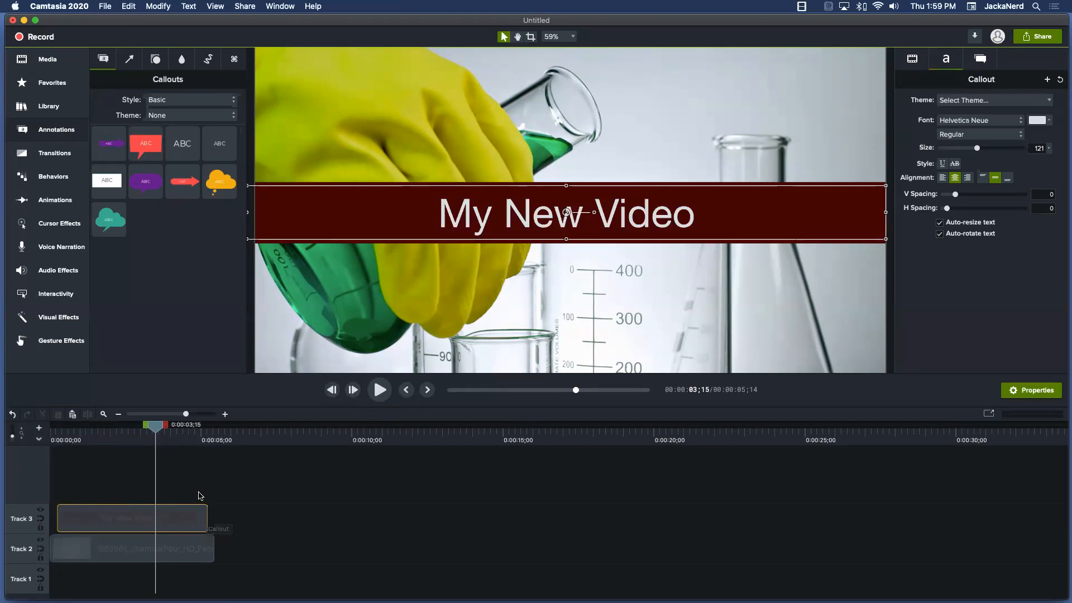
left_click_drag(204, 512, 413, 519)
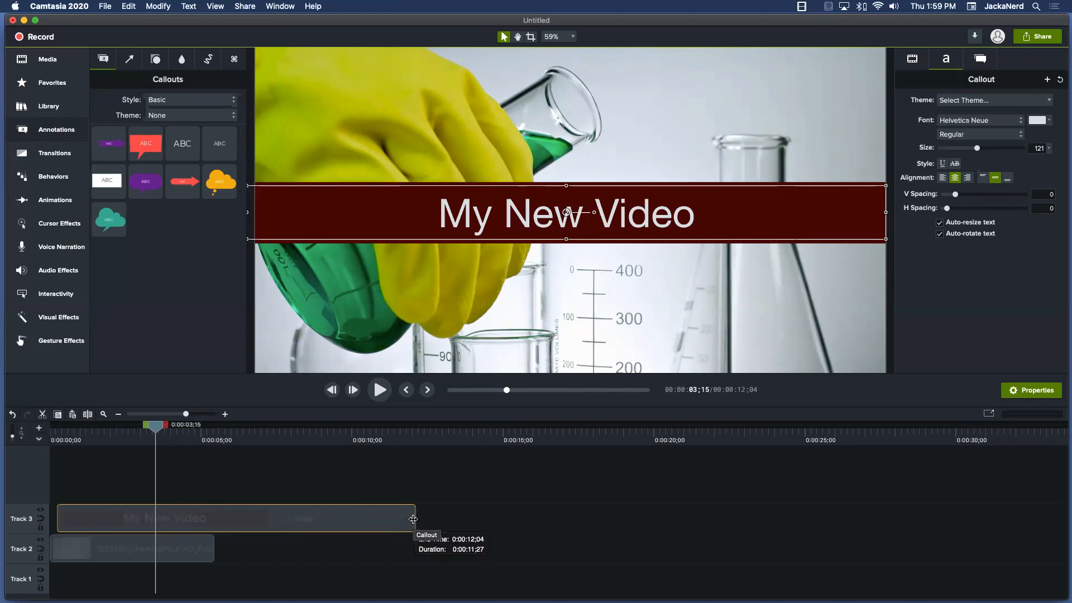
left_click_drag(413, 519, 155, 521)
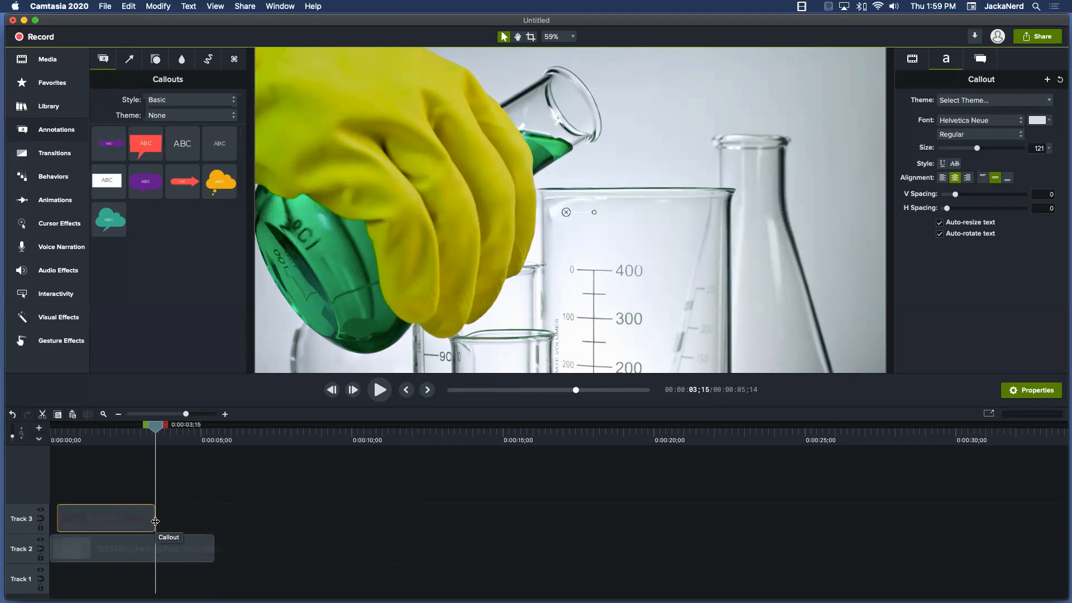
Preview the shortened callout from the start twice, pausing the second playback at 0:00:01;11
left_click_drag(156, 426, 7, 424)
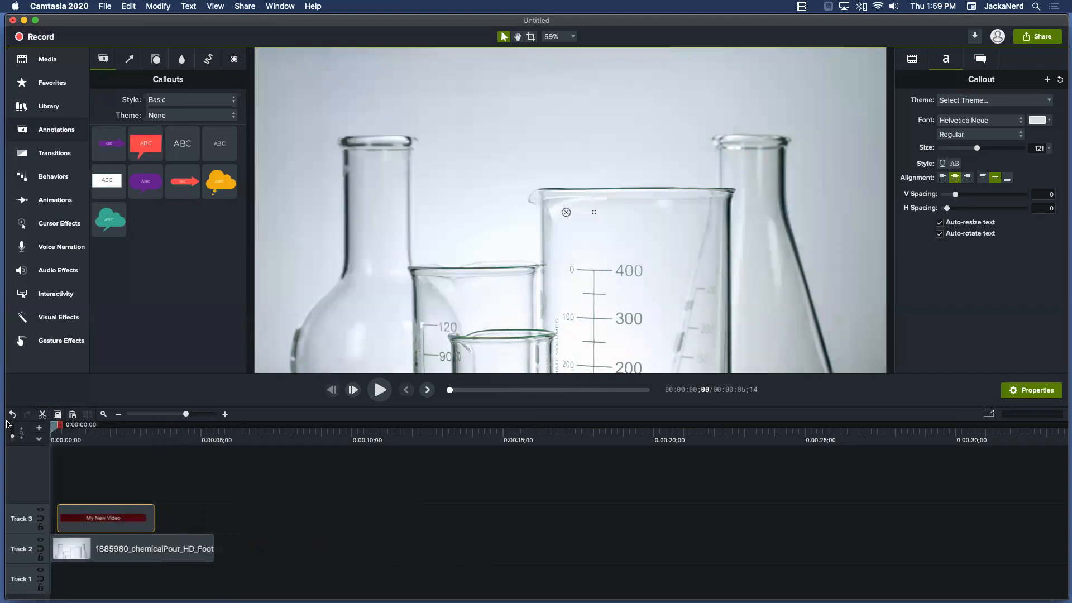
left_click(386, 389)
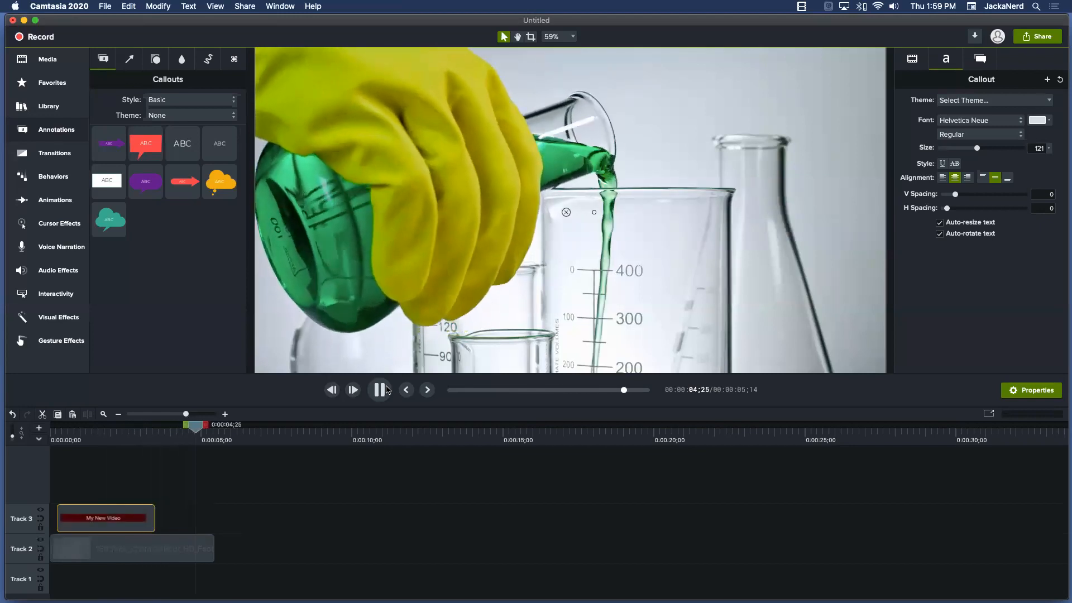
left_click(386, 389)
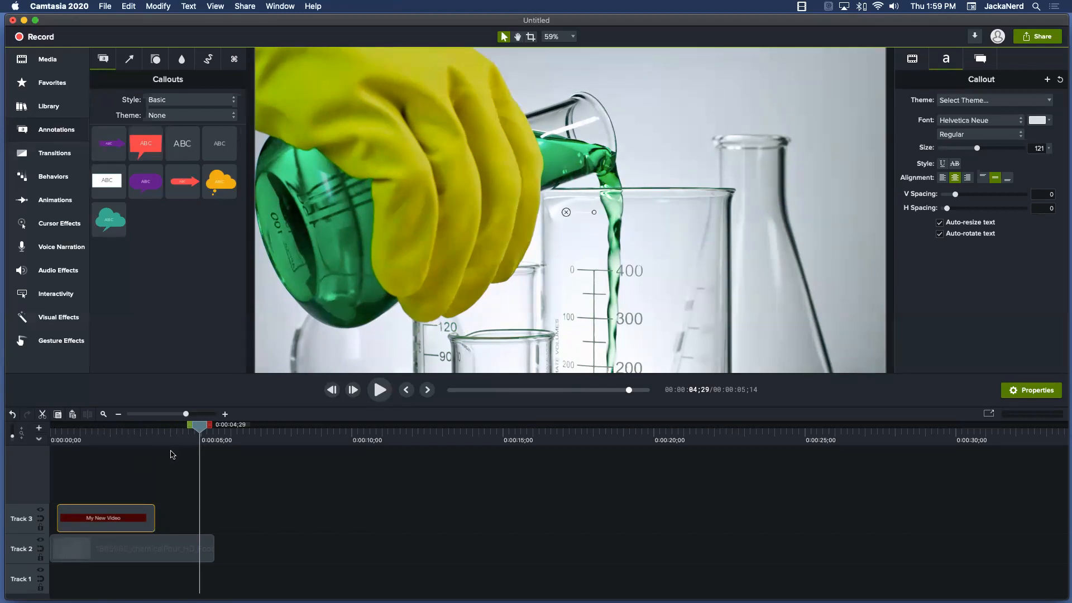
left_click_drag(198, 427, 14, 449)
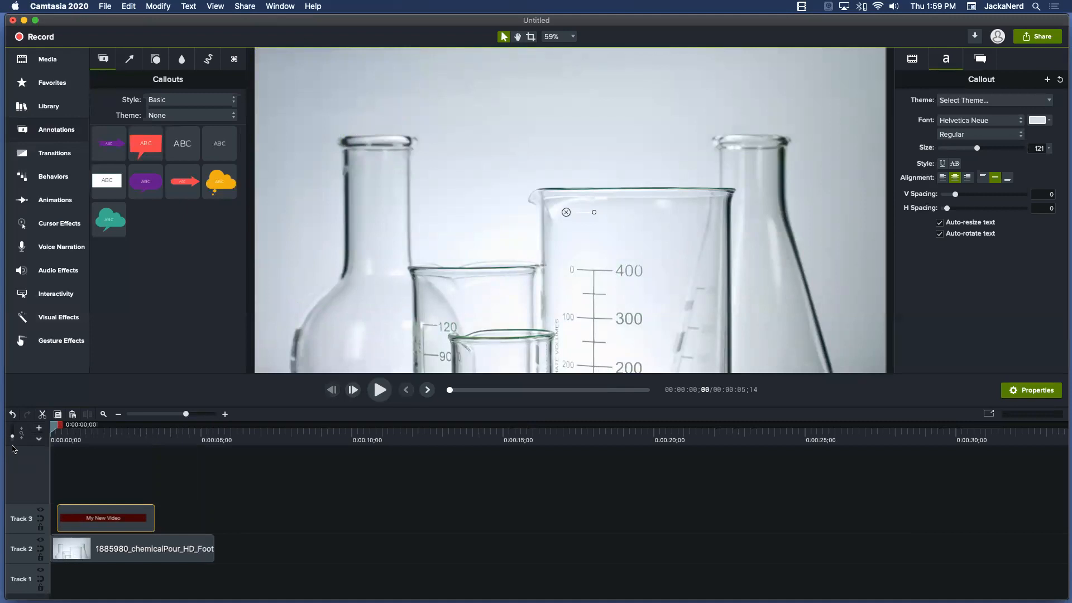
left_click(378, 388)
left_click(374, 385)
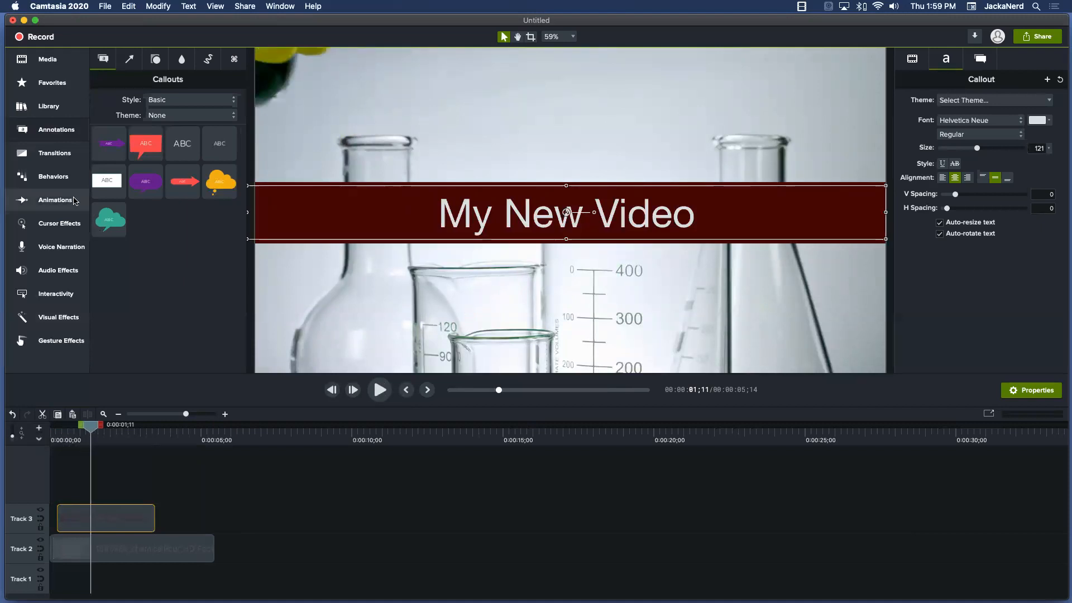
Add the Random Bars transition to the start of the My New Video callout on Track 3
left_click(55, 153)
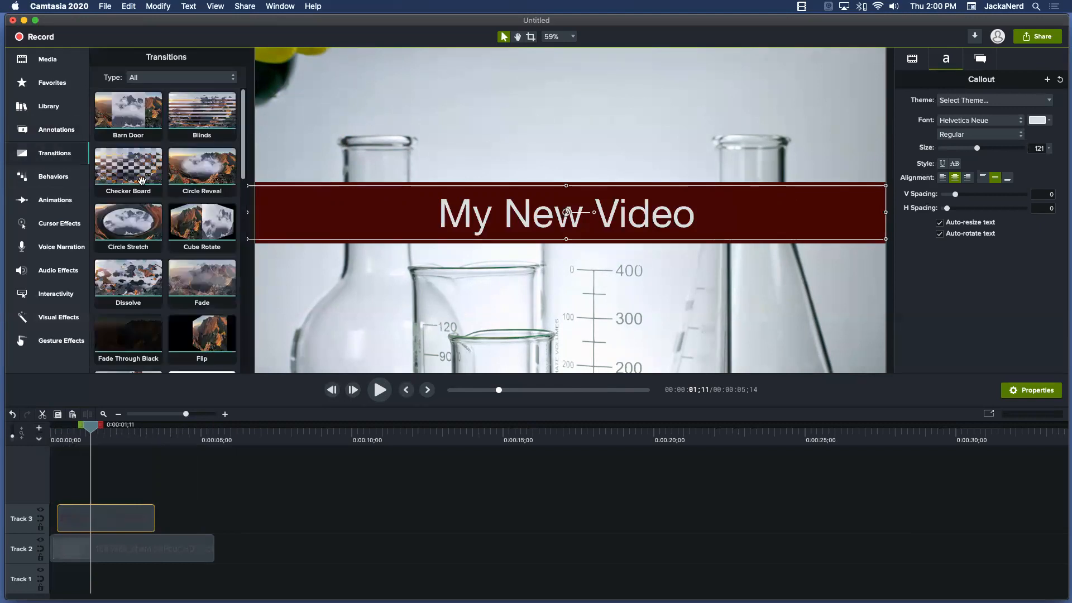
scroll(153, 167, "down", 5)
scroll(166, 158, "down", 7)
scroll(167, 149, "down", 8)
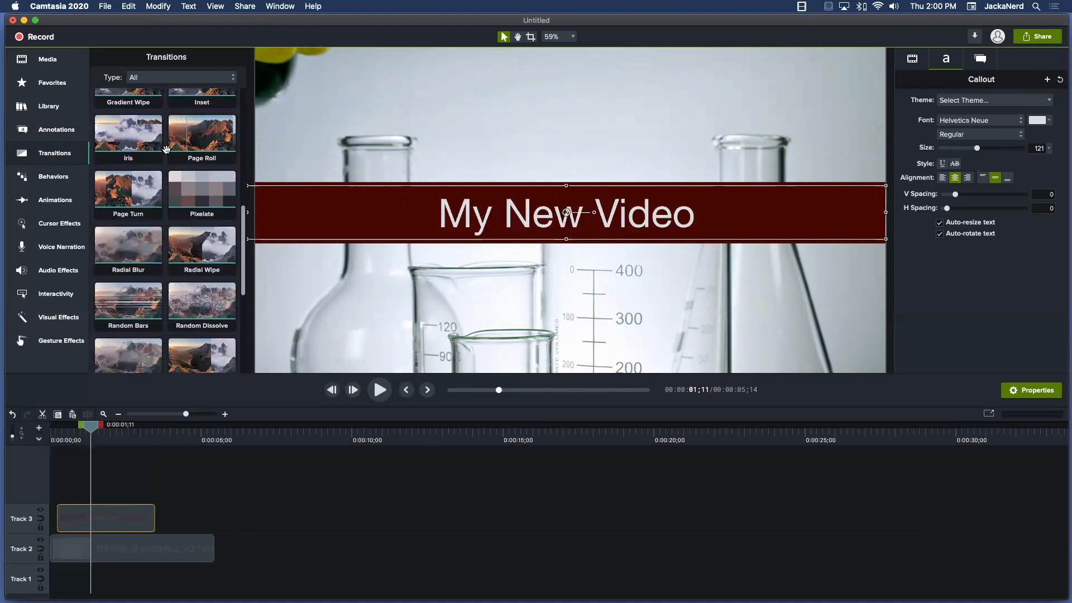
scroll(166, 149, "down", 1)
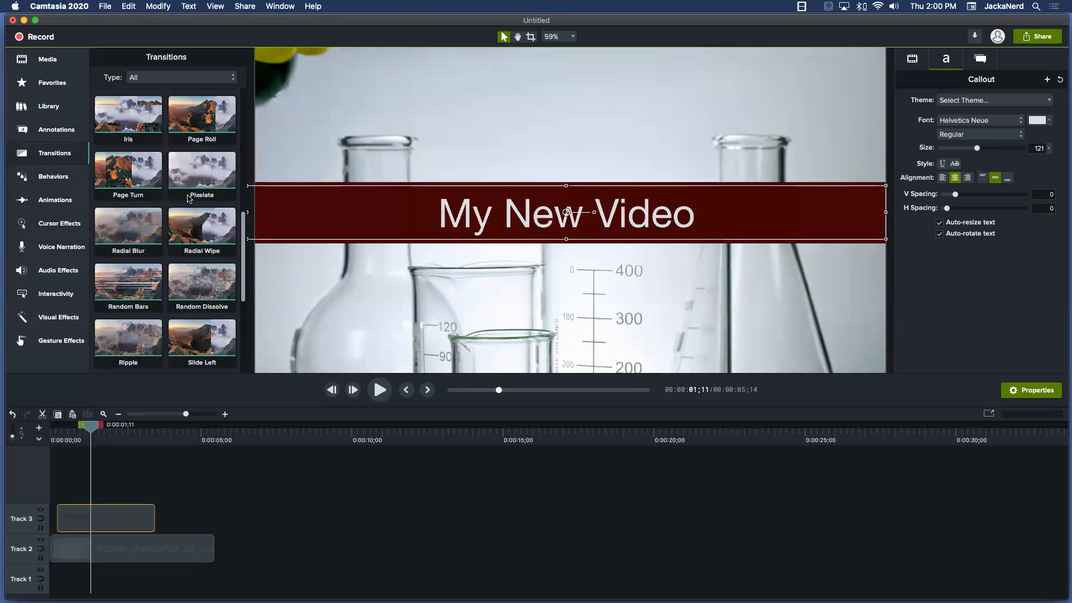
left_click(137, 276)
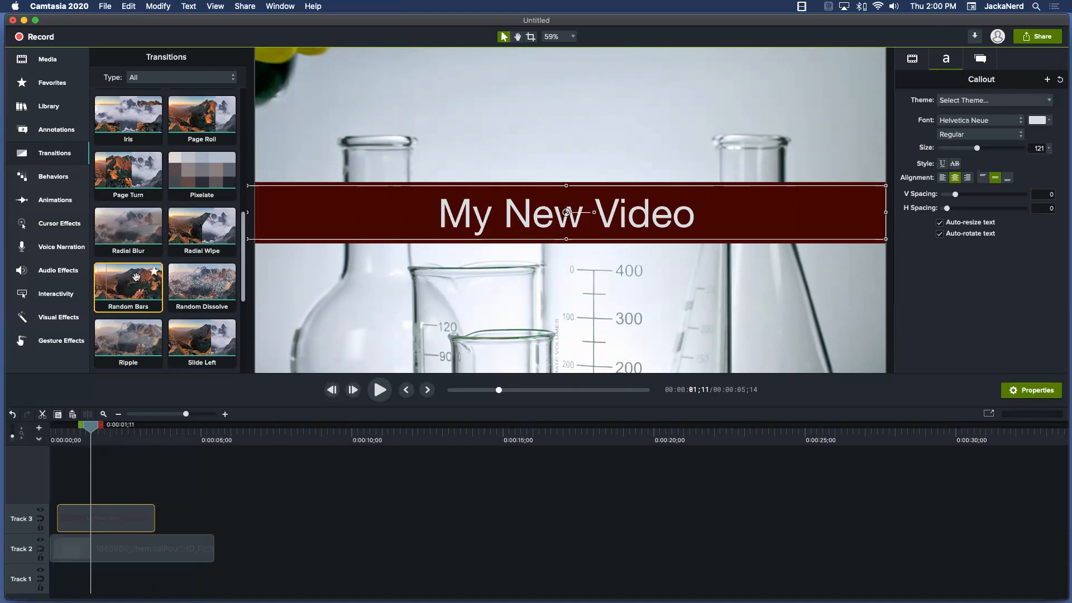
left_click_drag(136, 276, 63, 511)
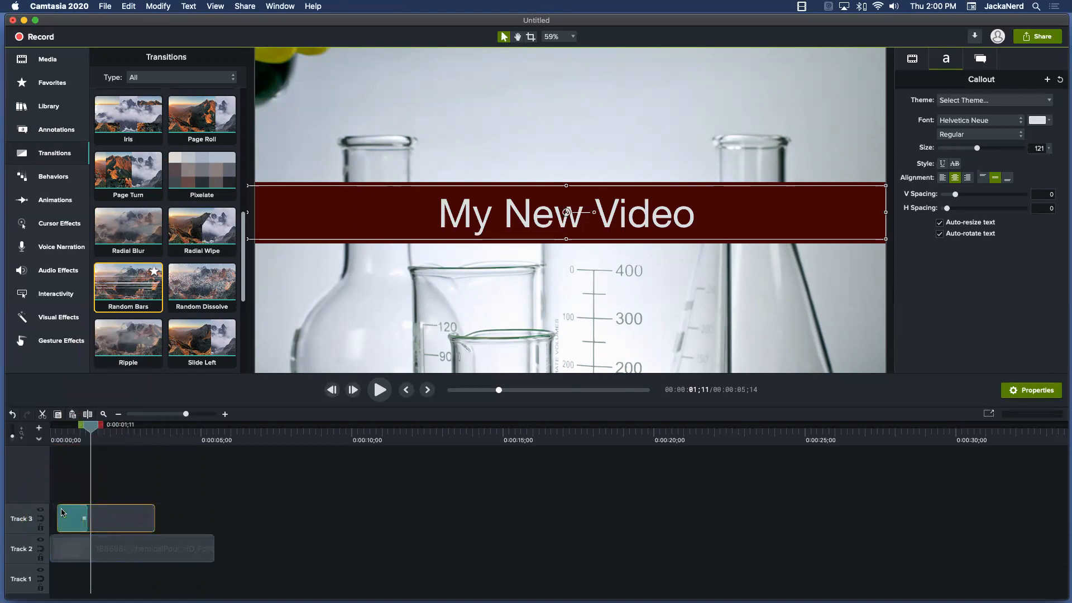
Preview the callout's Random Bars transition by playing from the start of the timeline, pausing at 0:00:02;11
right_click(90, 422)
left_click(58, 434)
left_click(58, 434)
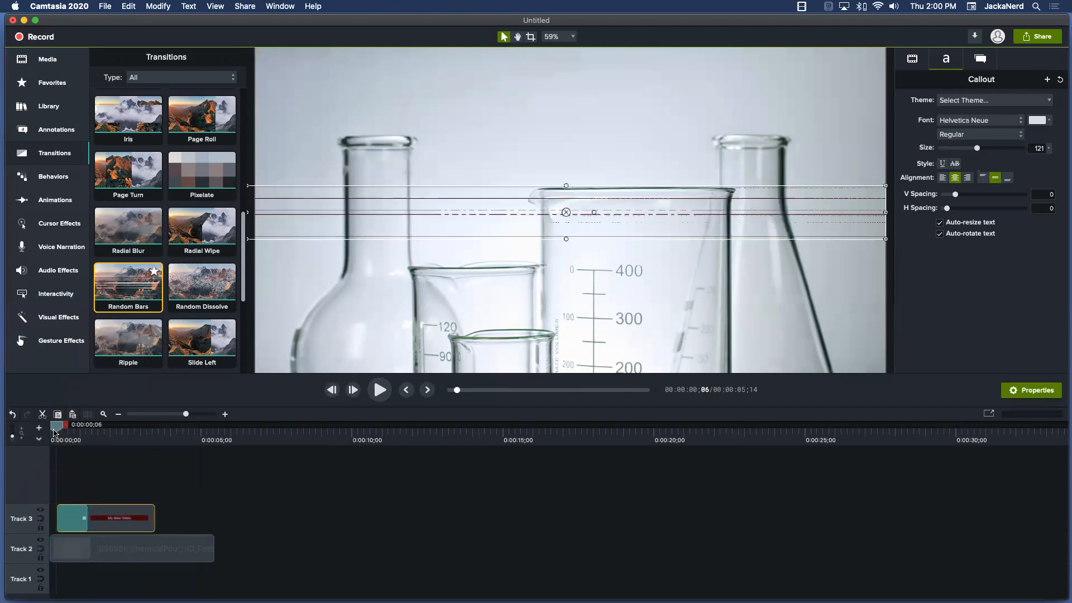
key("space")
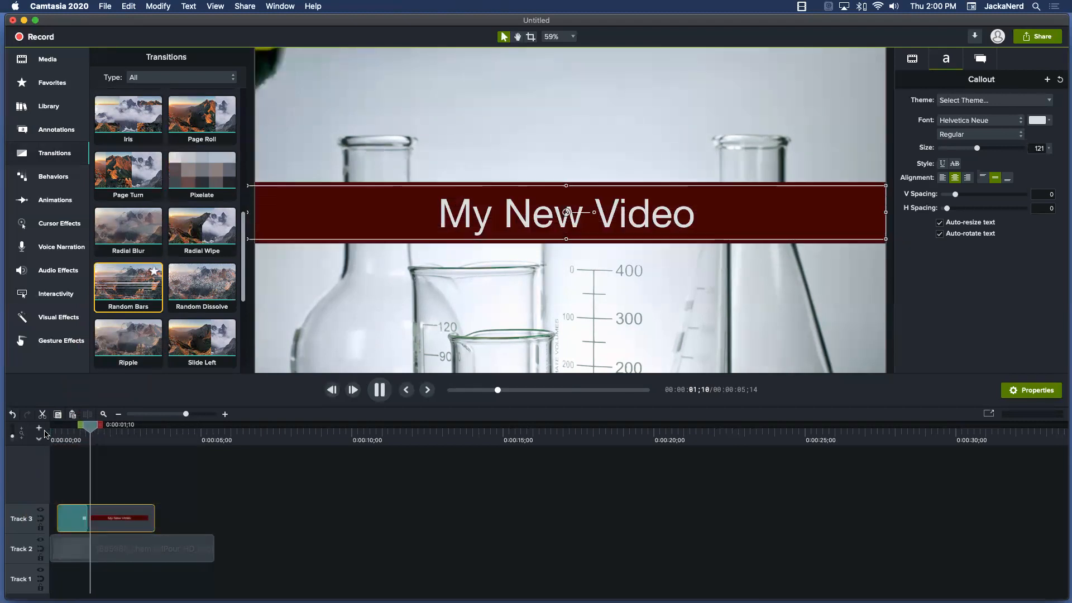
key("space")
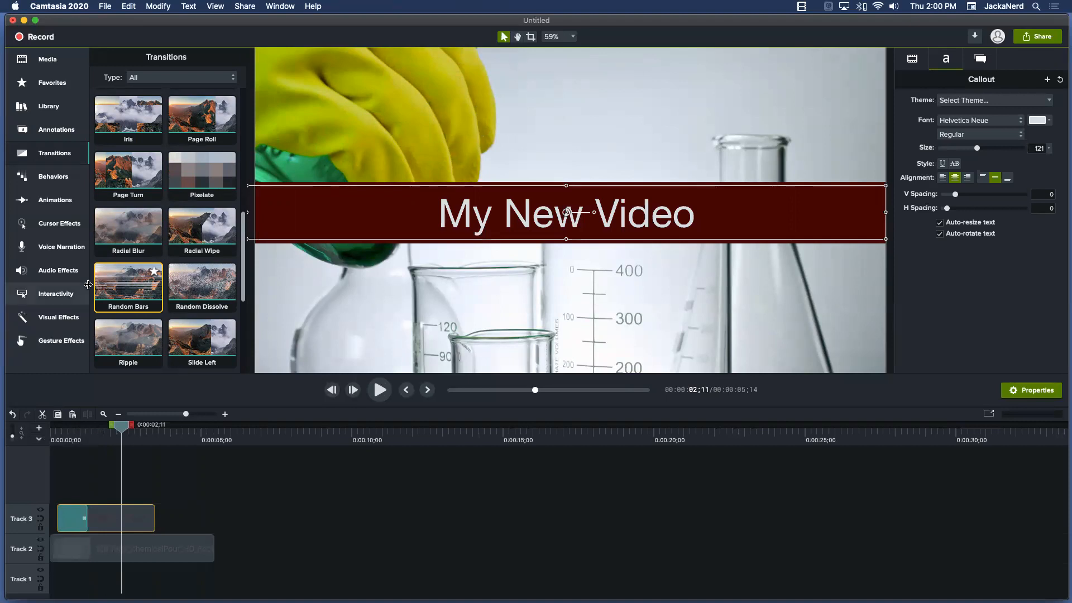
Replace the Random Bars transition at the start of the Track 3 callout with the Fade transition
scroll(229, 231, "up", 3)
scroll(228, 231, "up", 10)
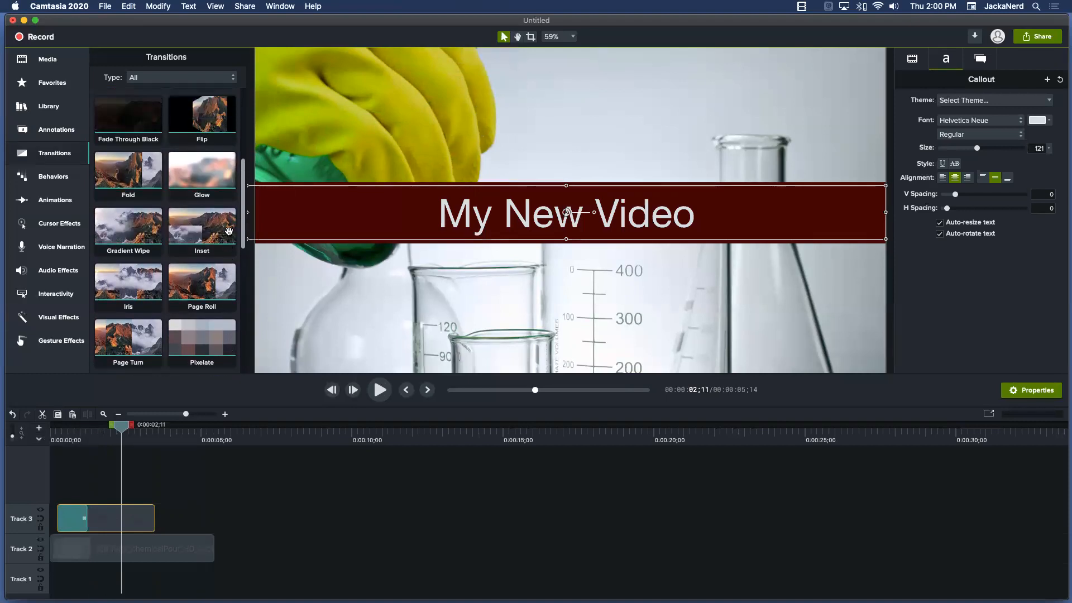
scroll(229, 231, "up", 1)
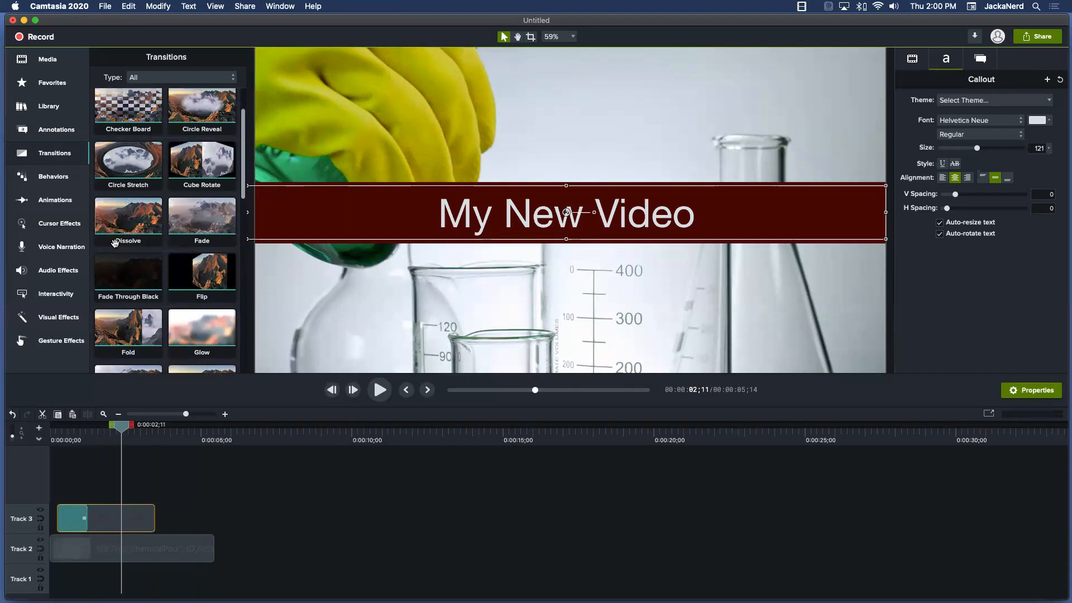
left_click(212, 221)
left_click_drag(180, 263, 77, 514)
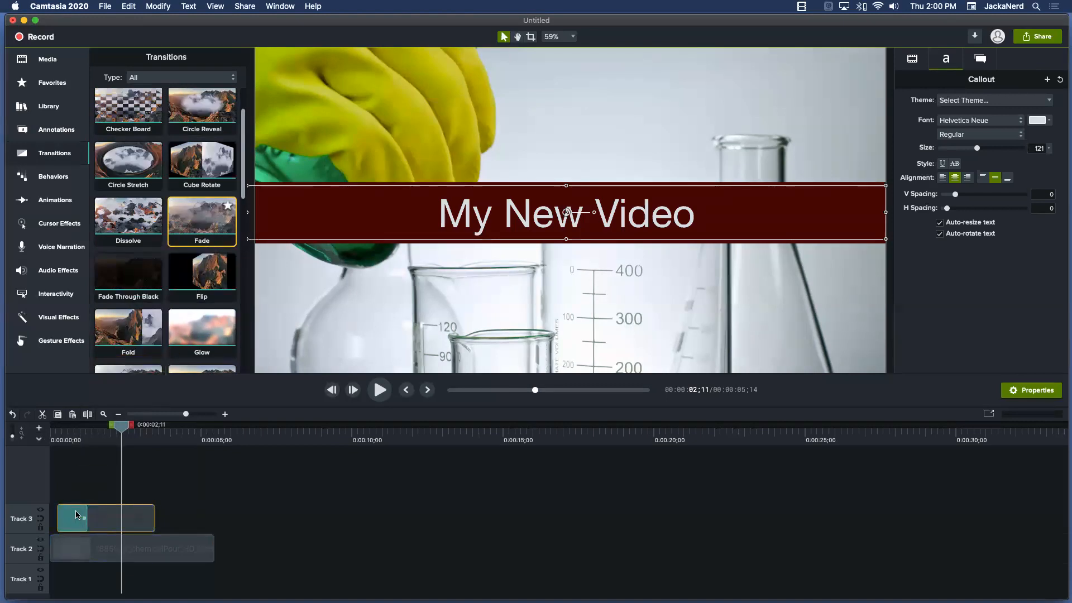
Preview the callout's opening transition from the start of the timeline, pausing at 0:00:04;12
right_click(120, 430)
key("Escape")
left_click_drag(122, 428, 38, 441)
key("space")
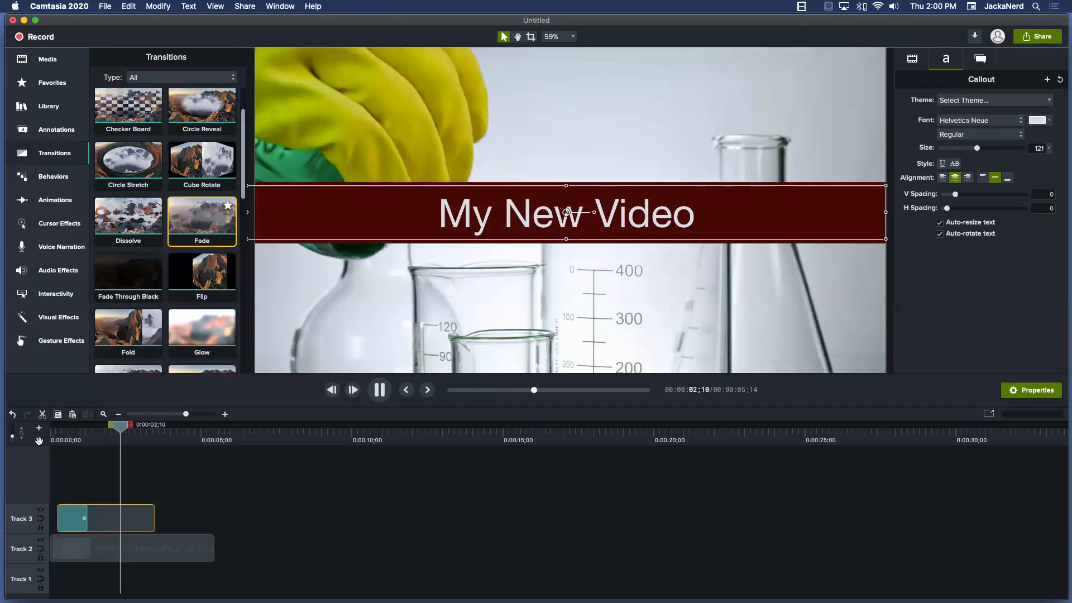
key("space")
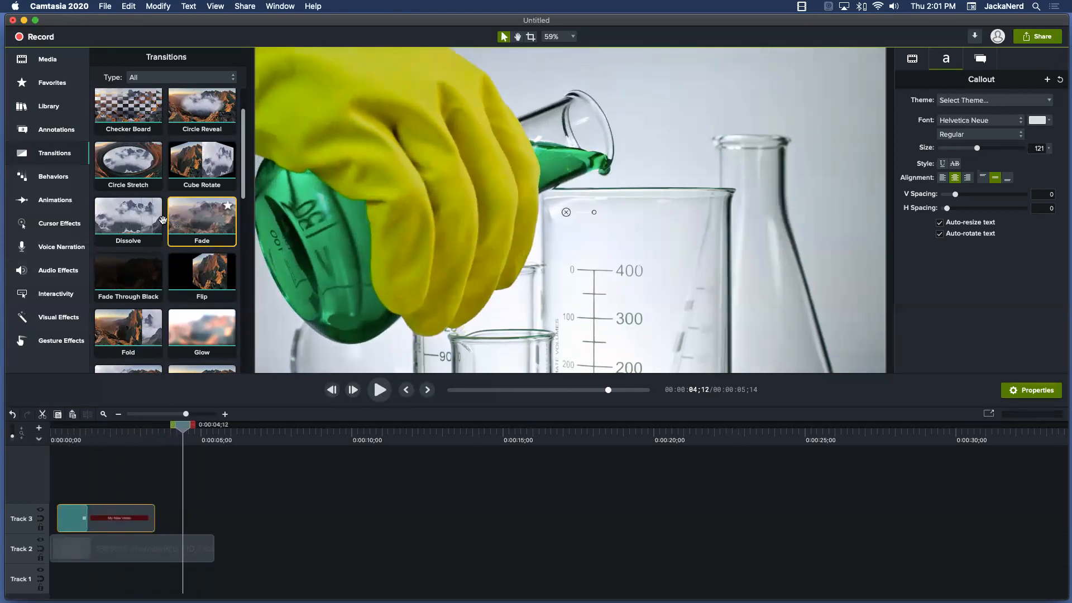
Add a Fade transition to the end of the Track 3 callout and preview it from the start, pausing at 0:00:04;00
left_click_drag(163, 220, 149, 517)
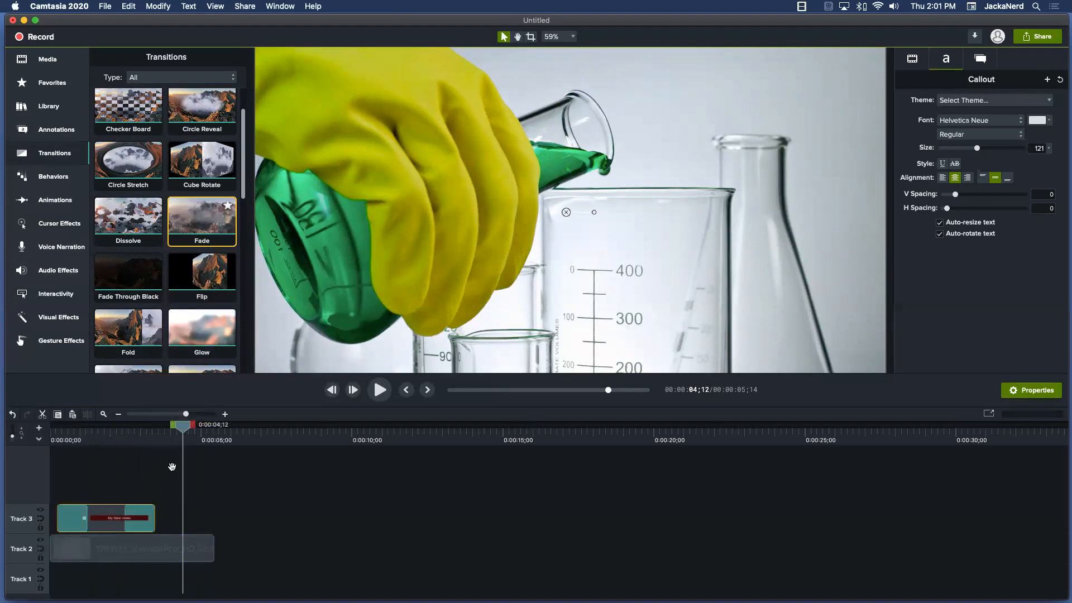
right_click(183, 430)
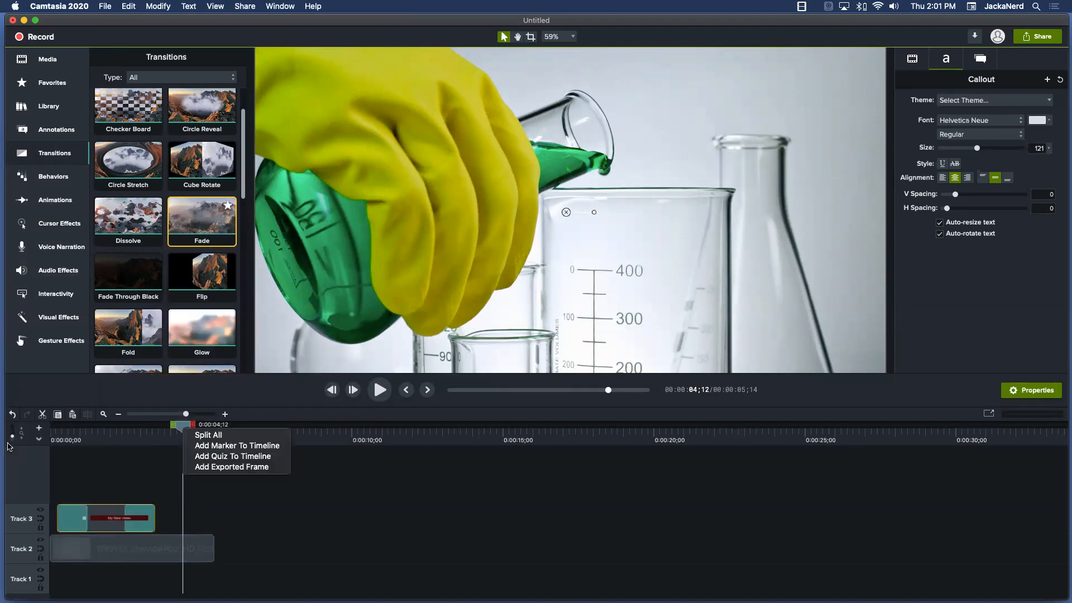
key("Escape")
key("Home")
key("space")
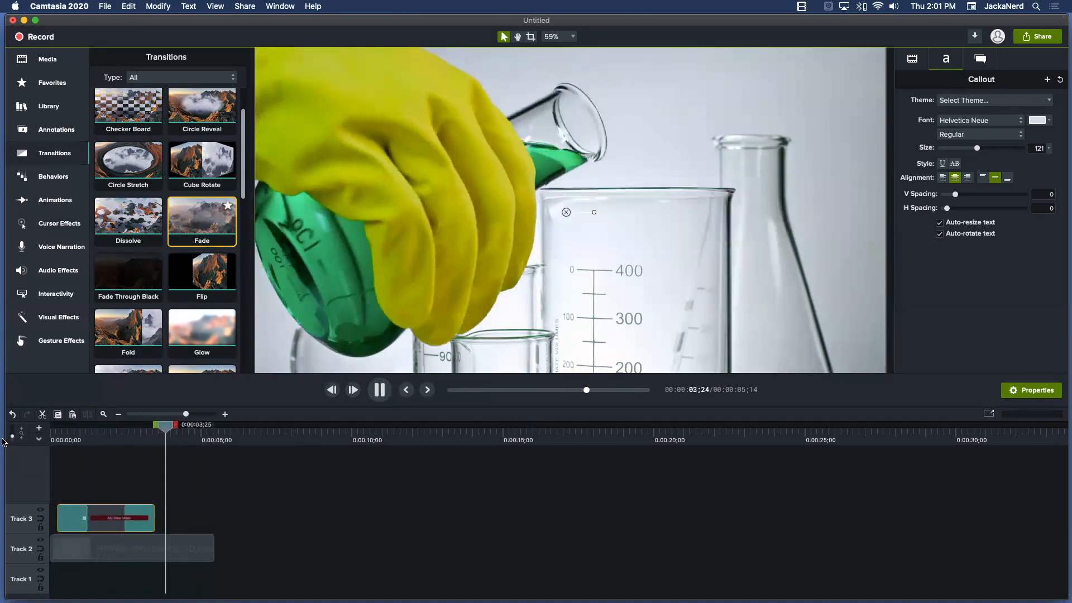
key("space")
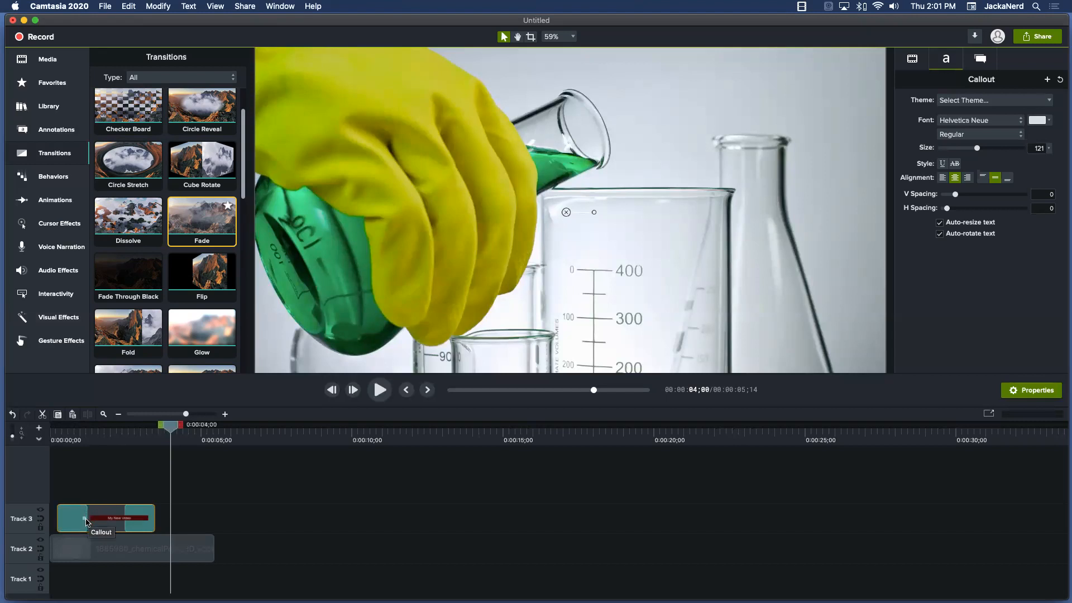
Lengthen the callout's closing Fade to about half the clip and shorten its opening transition to a narrow strip
left_click(137, 516)
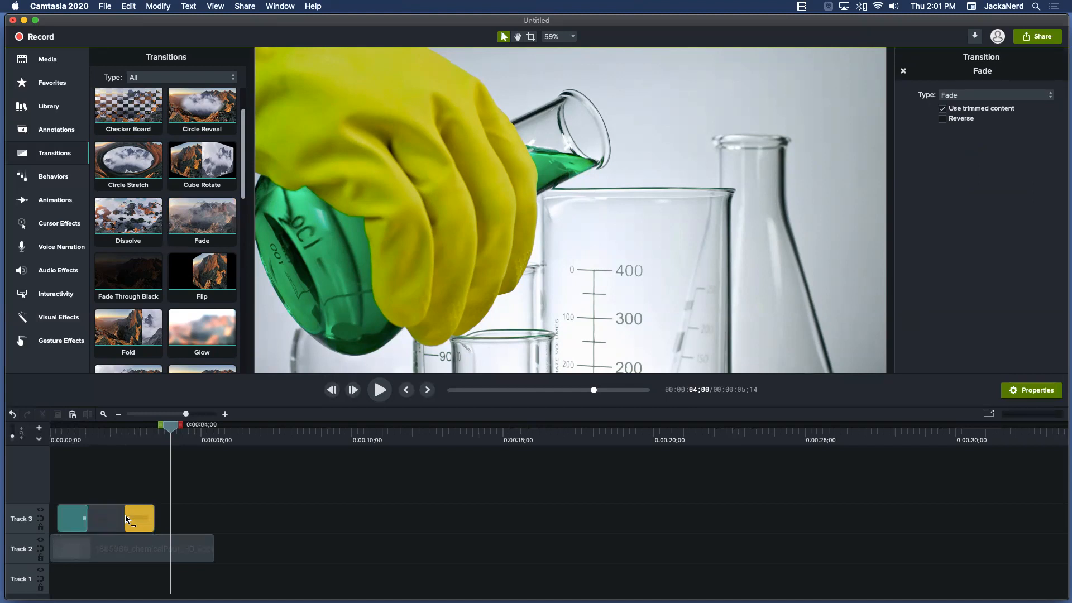
mouse_move(126, 518)
left_mouse_down()
mouse_move(92, 518)
mouse_move(137, 519)
left_mouse_up()
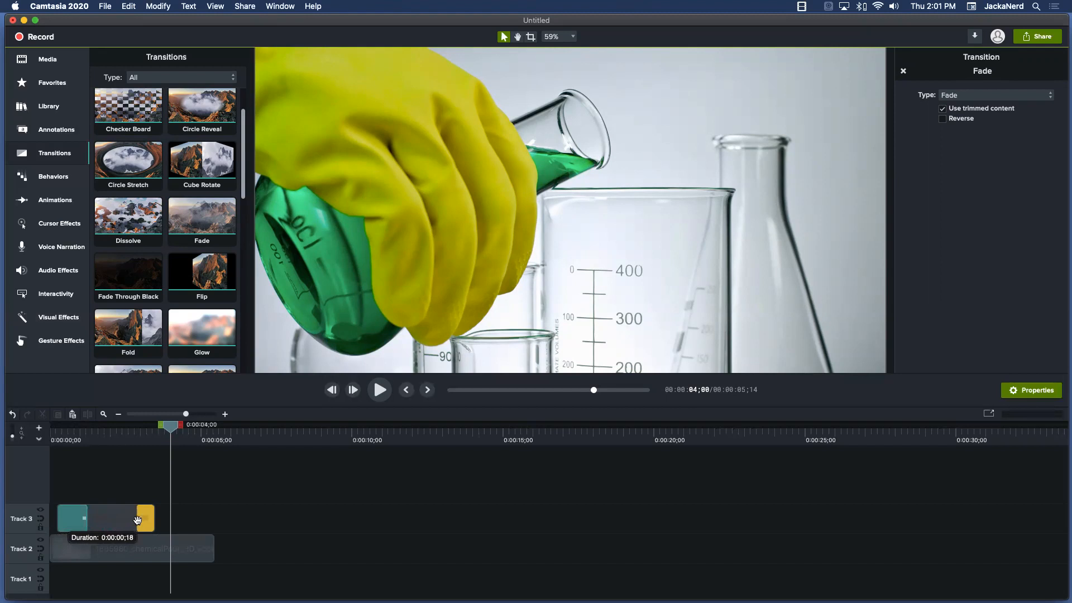
left_click_drag(137, 519, 110, 520)
left_click_drag(110, 520, 66, 518)
Preview the callout's adjusted transition durations from the start, pausing at 0:00:05;05
left_click_drag(171, 426, 60, 426)
key("space")
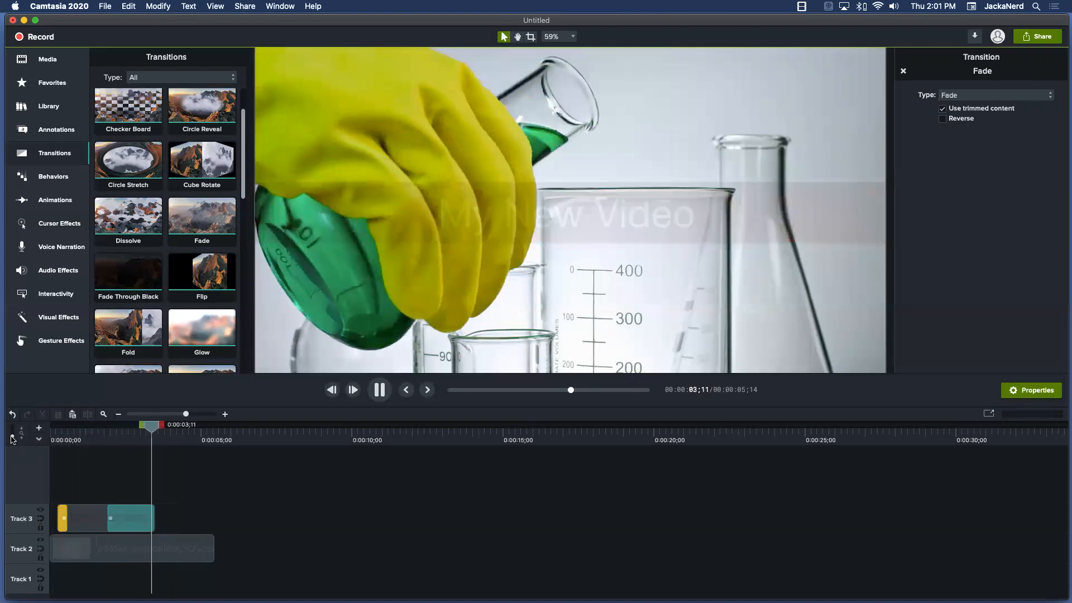
key("space")
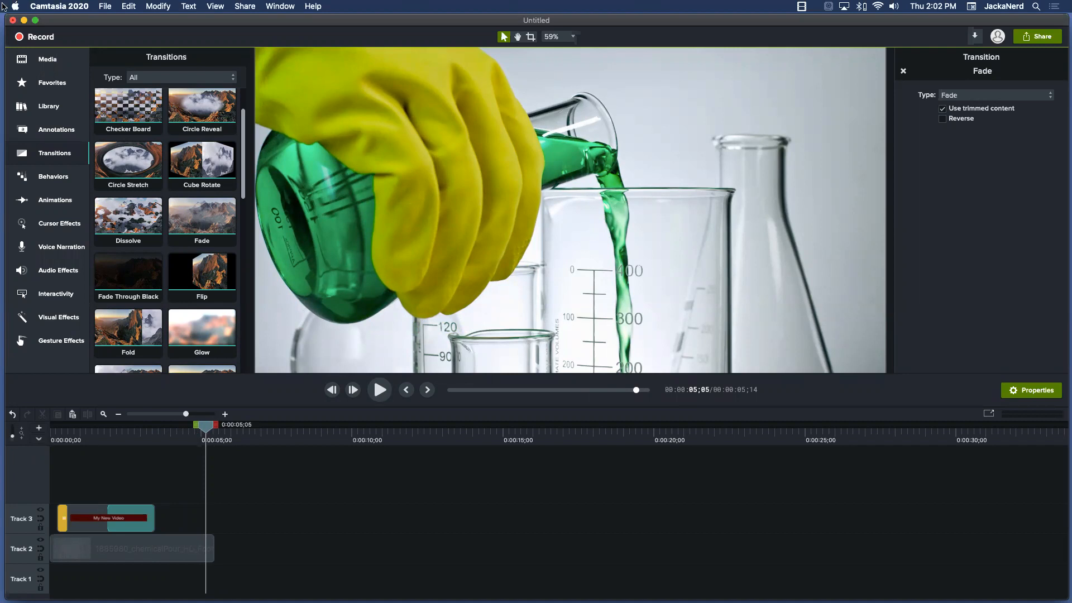
Add the 1133689_labTechnician image to Track 2 and butt it against the end of the chemicalPour clip
left_click(42, 62)
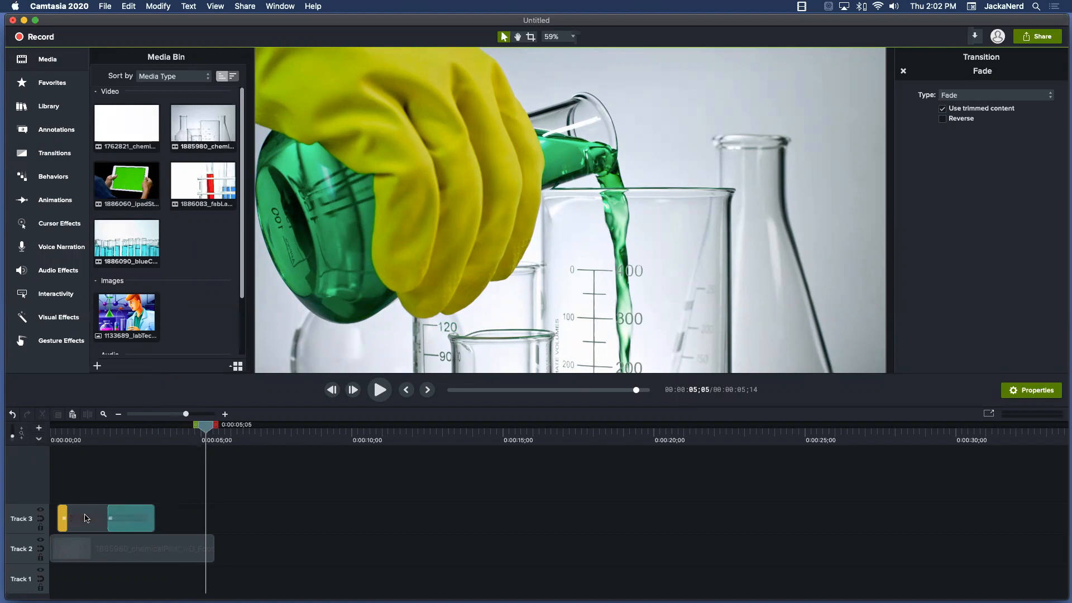
left_click(148, 327)
left_click_drag(148, 326, 241, 553)
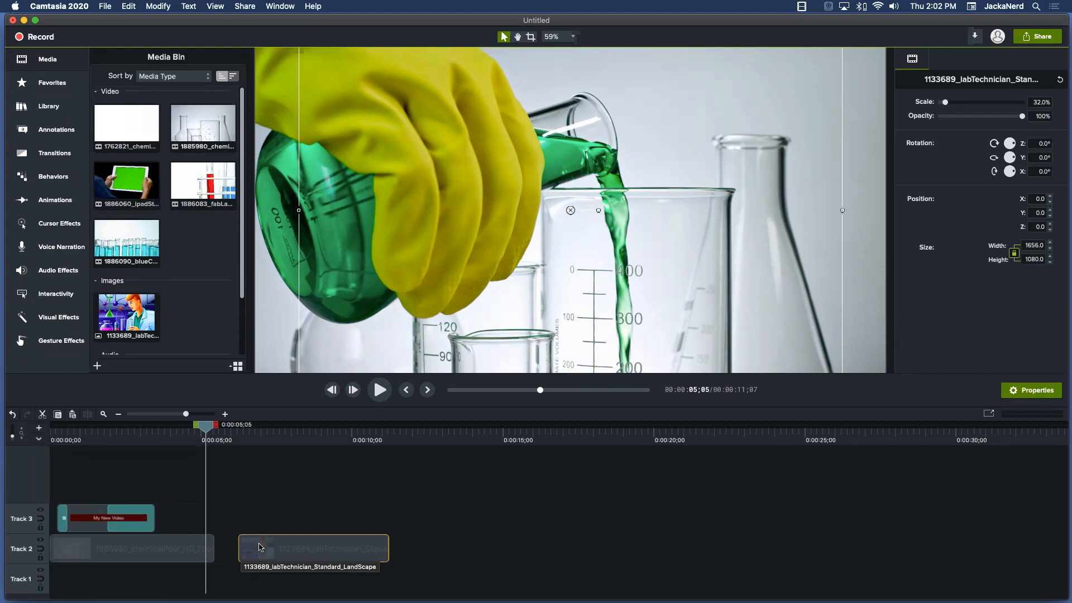
left_click_drag(259, 547, 237, 552)
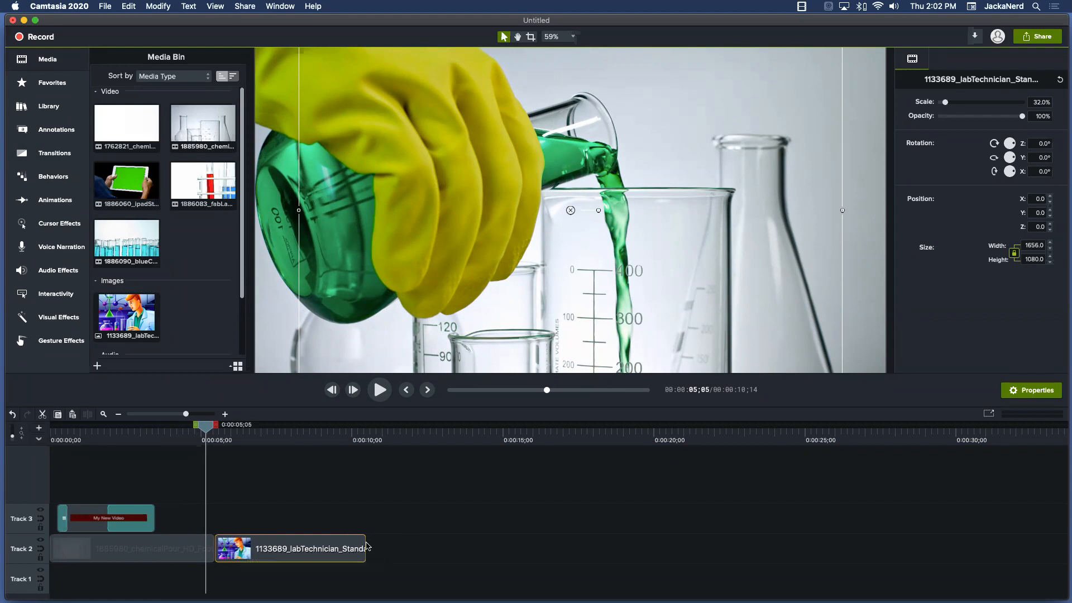
Resize the labTechnician image clip on Track 2 so that it ends at the playhead at 0:00:15;00
left_click_drag(365, 545, 293, 556)
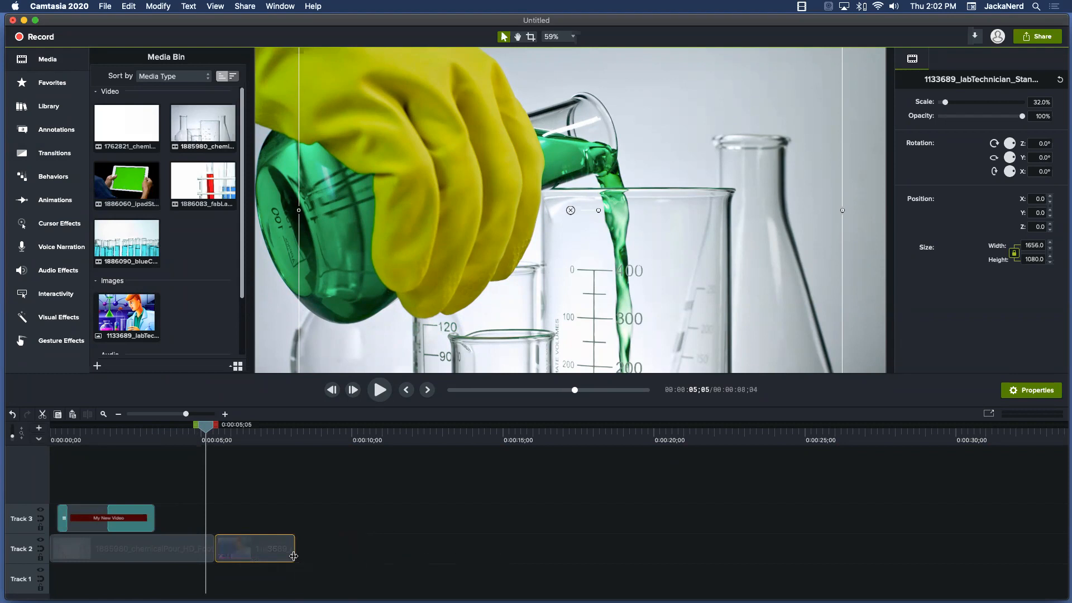
left_click_drag(293, 556, 772, 497)
left_click_drag(688, 509, 684, 511)
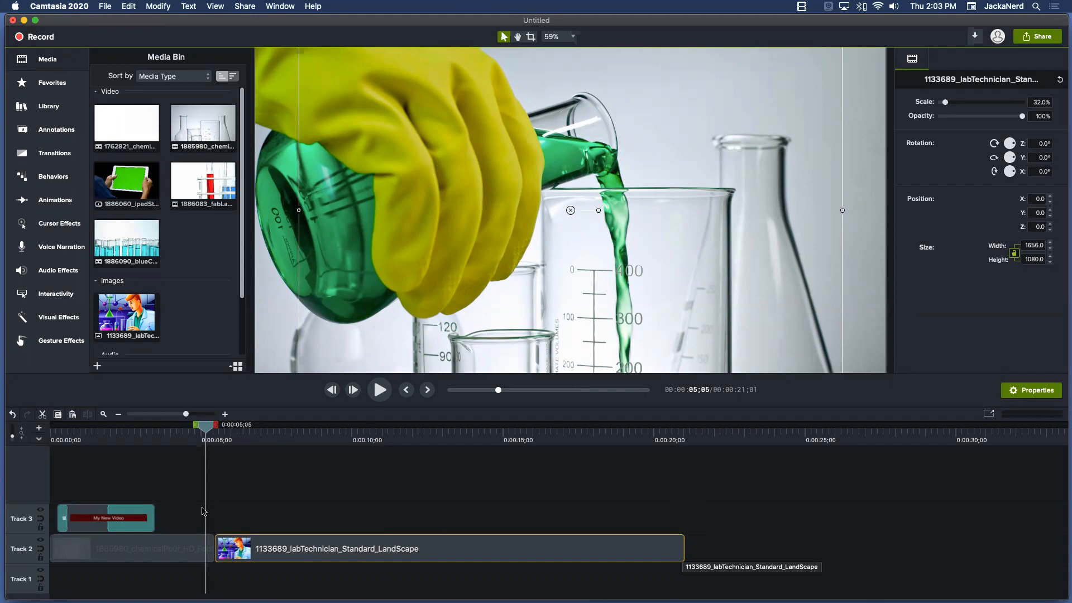
left_click_drag(202, 431, 500, 436)
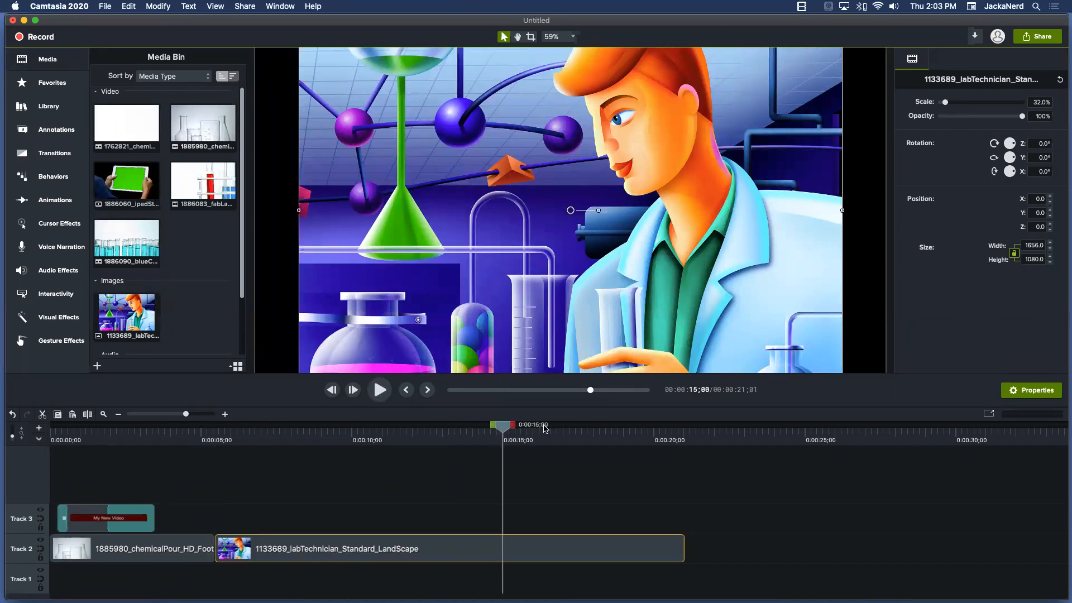
left_click_drag(681, 545, 499, 545)
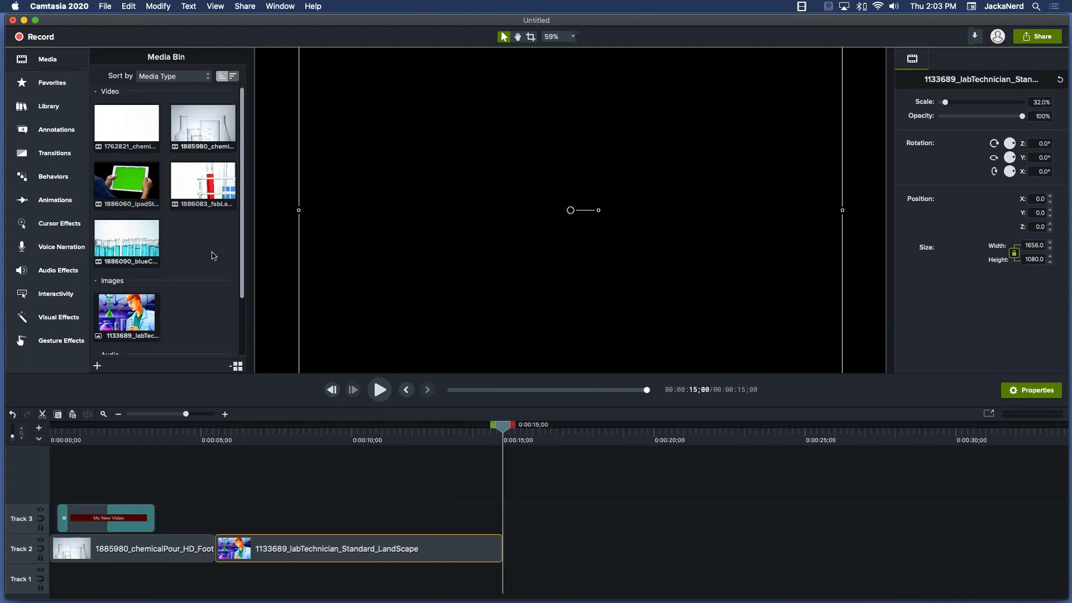
Add the 165040_jazzCommercialMusicBed19_SFX audio clip to Track 1 at the start of the timeline
scroll(214, 255, "down", 5)
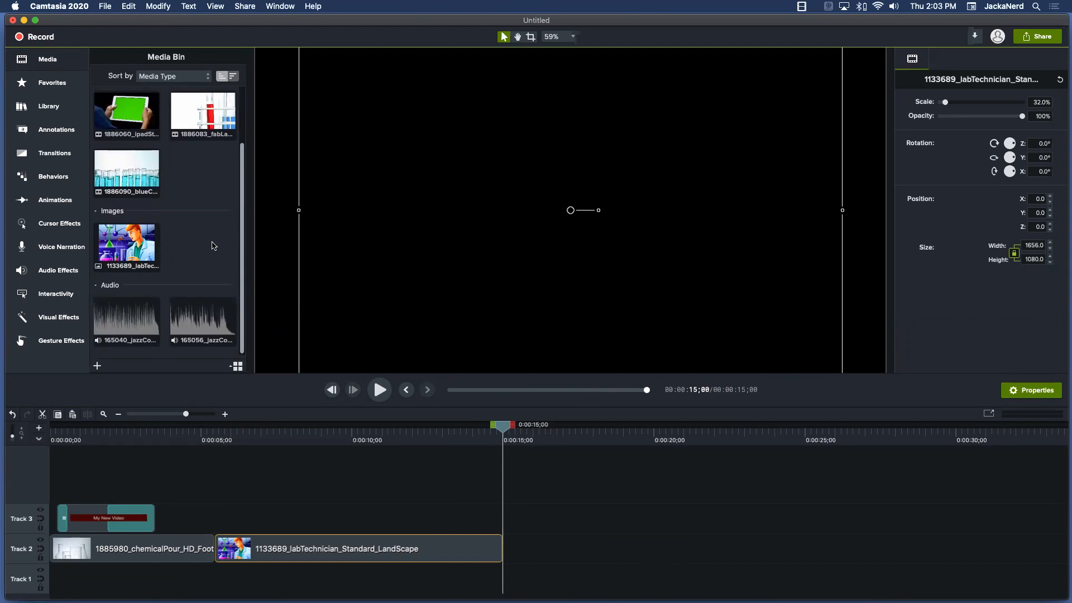
left_click(120, 318)
left_click_drag(120, 318, 53, 572)
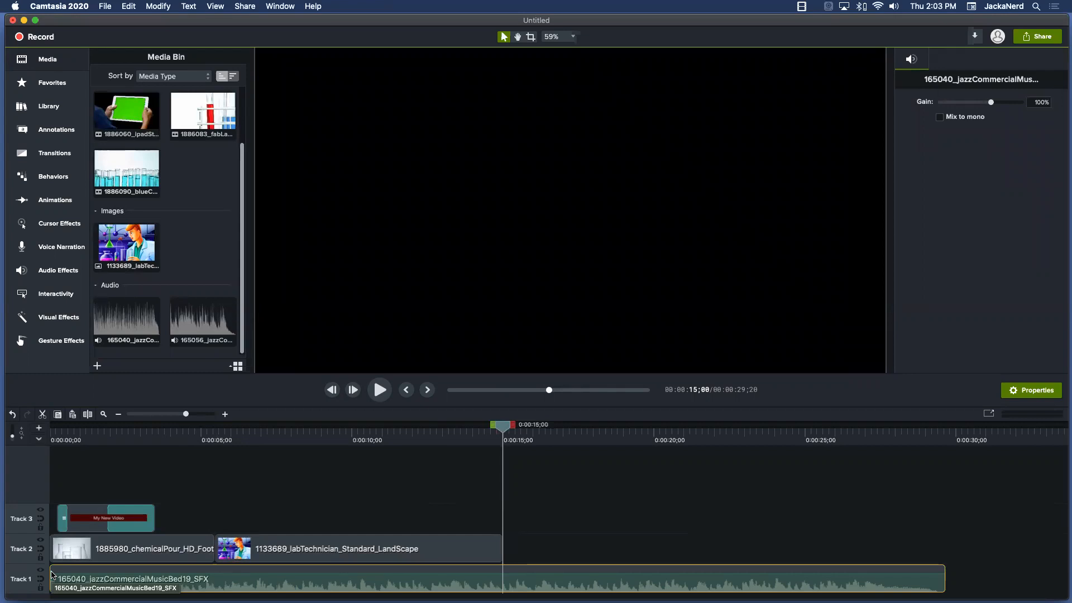
Play the timeline from the start to check the music's audio level, pausing at 0:00:01;13 and again at 0:00:03;21
left_click_drag(271, 433, 40, 435)
key("space")
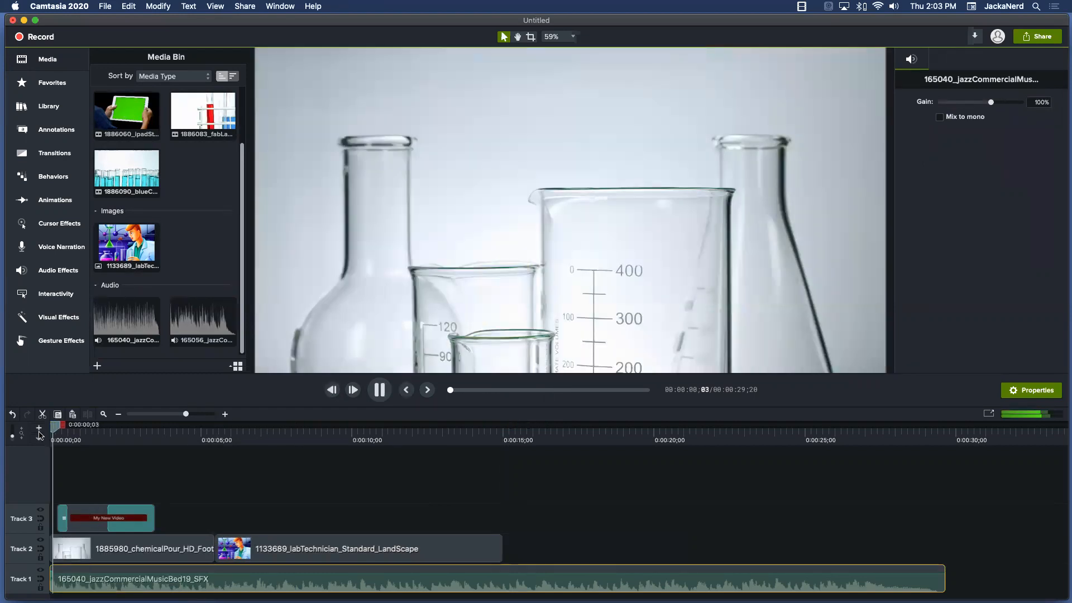
key("space")
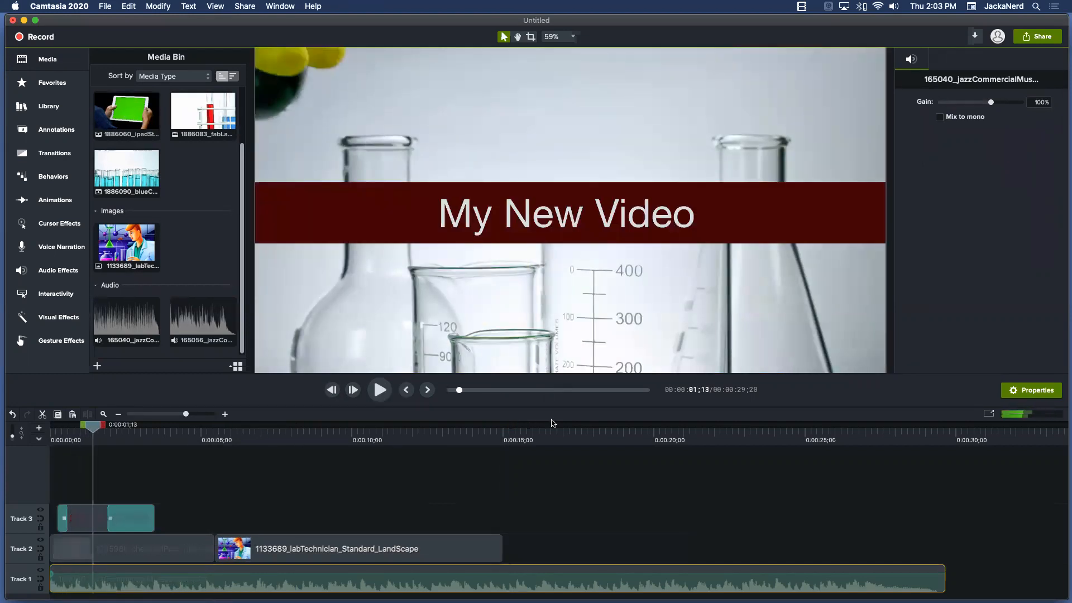
key("space")
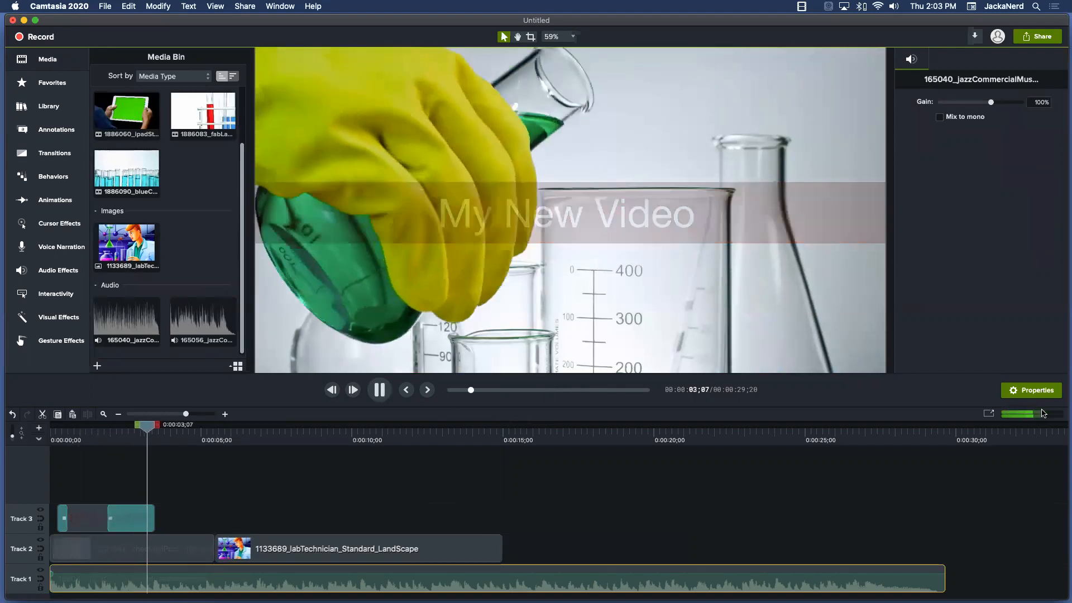
key("space")
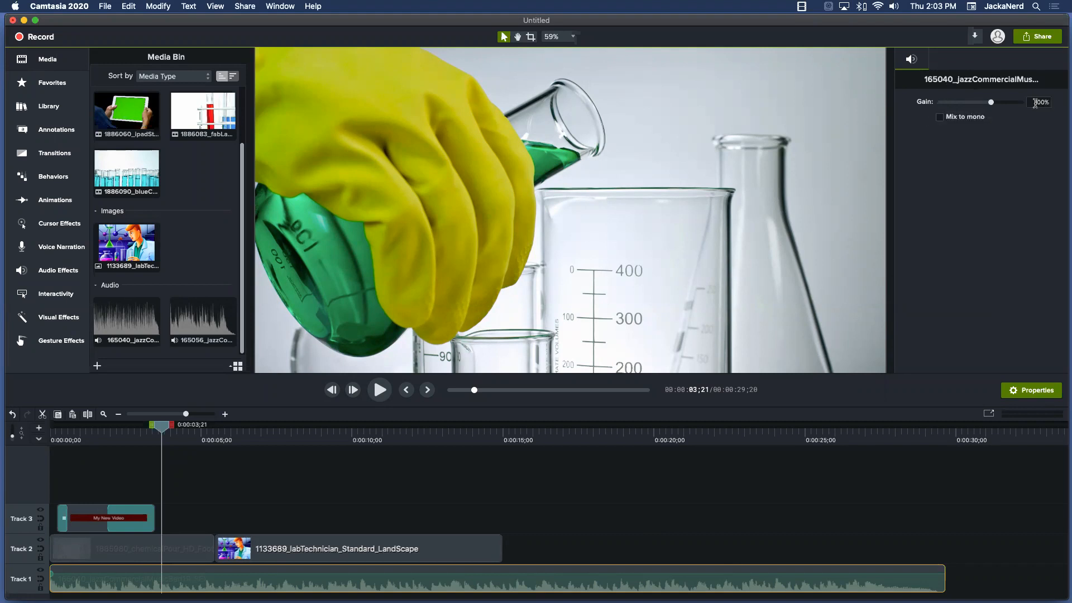
Lower the music clip's gain to 15% and preview the timeline from the start, pausing at 0:00:09;15
left_click_drag(990, 103, 958, 106)
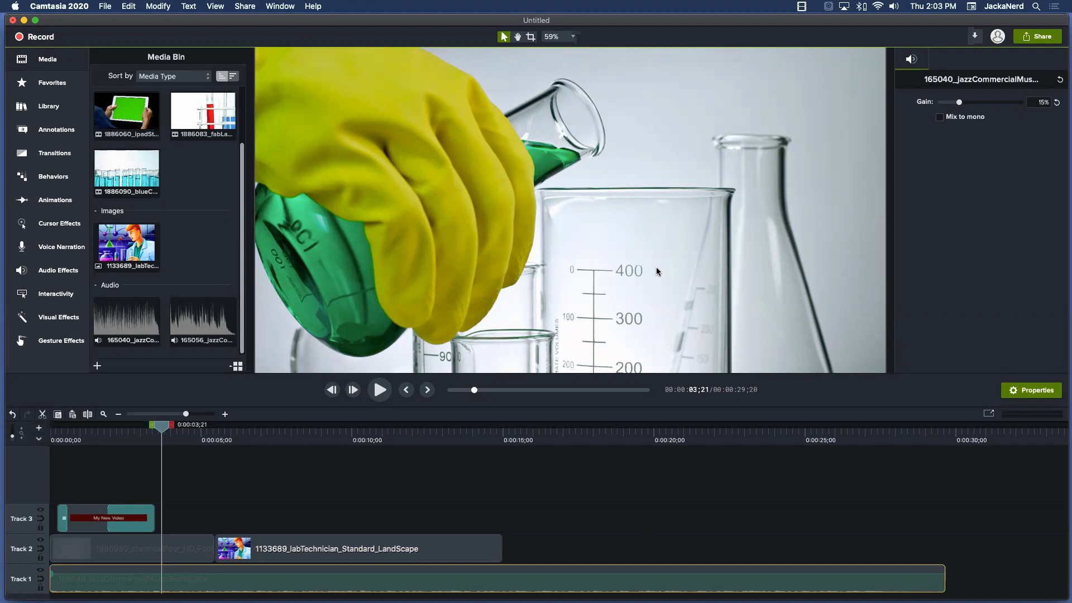
right_click(159, 431)
left_click(160, 431)
left_click_drag(160, 429, 20, 435)
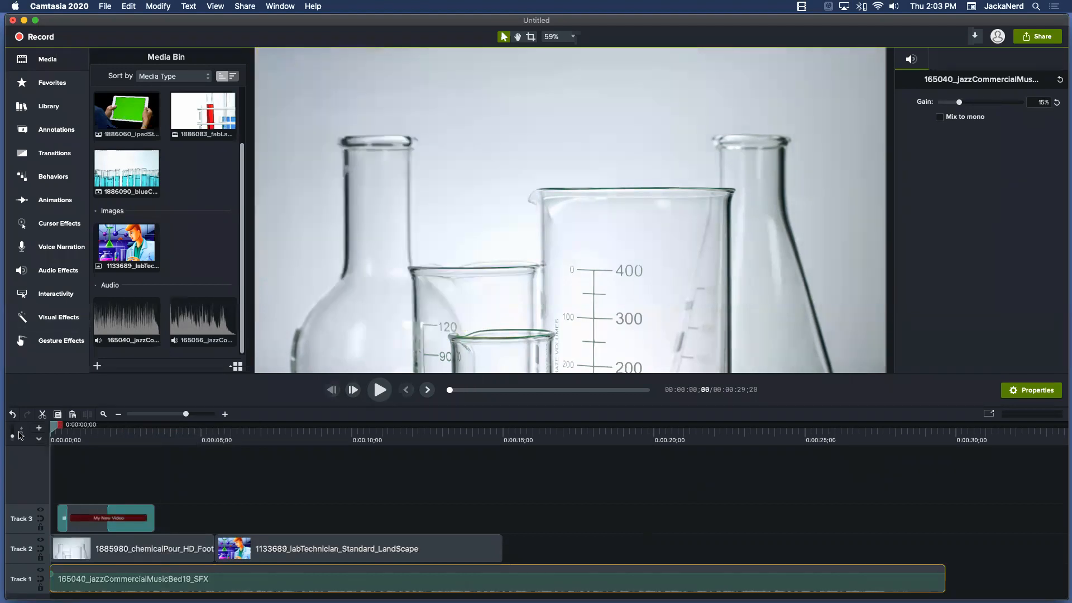
key("space")
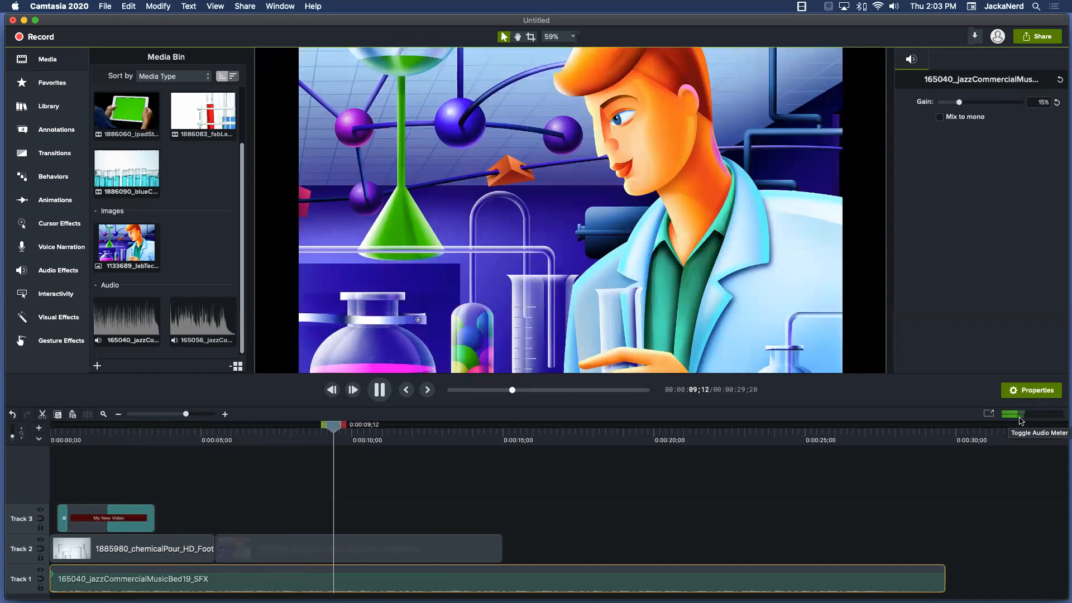
key("space")
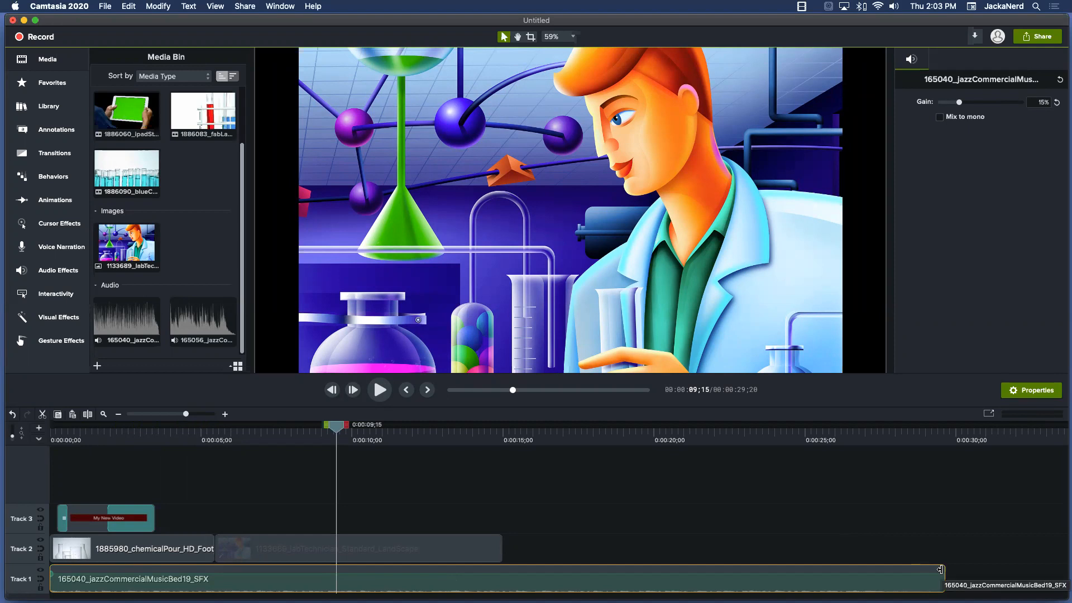
Trim the end of the Track 1 music clip to roughly the end of the labTechnician image, and select the Track 3 callout
left_click_drag(940, 570, 492, 579)
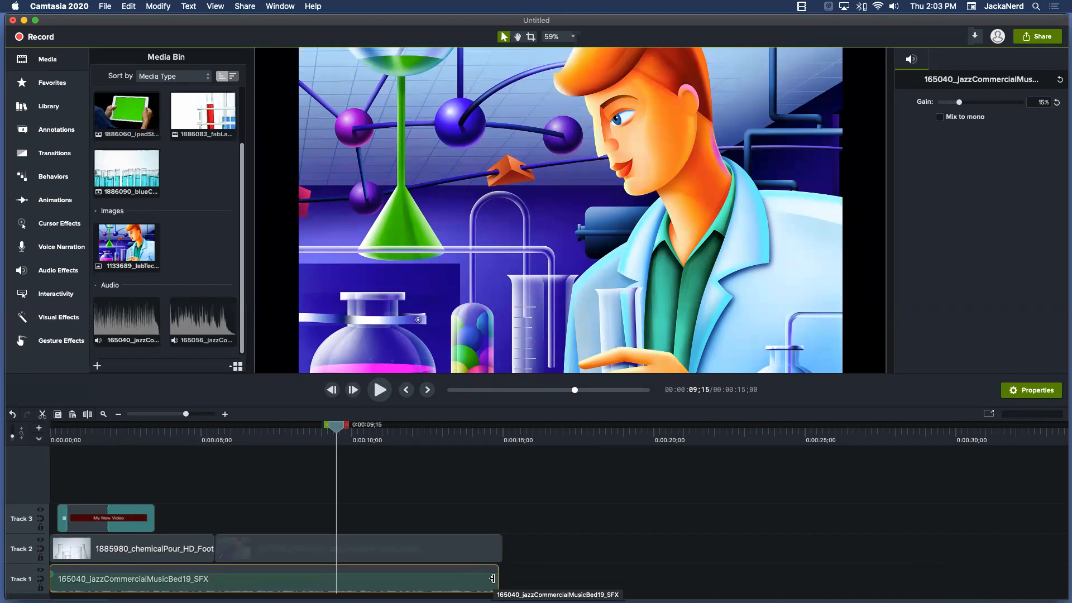
left_click(92, 509)
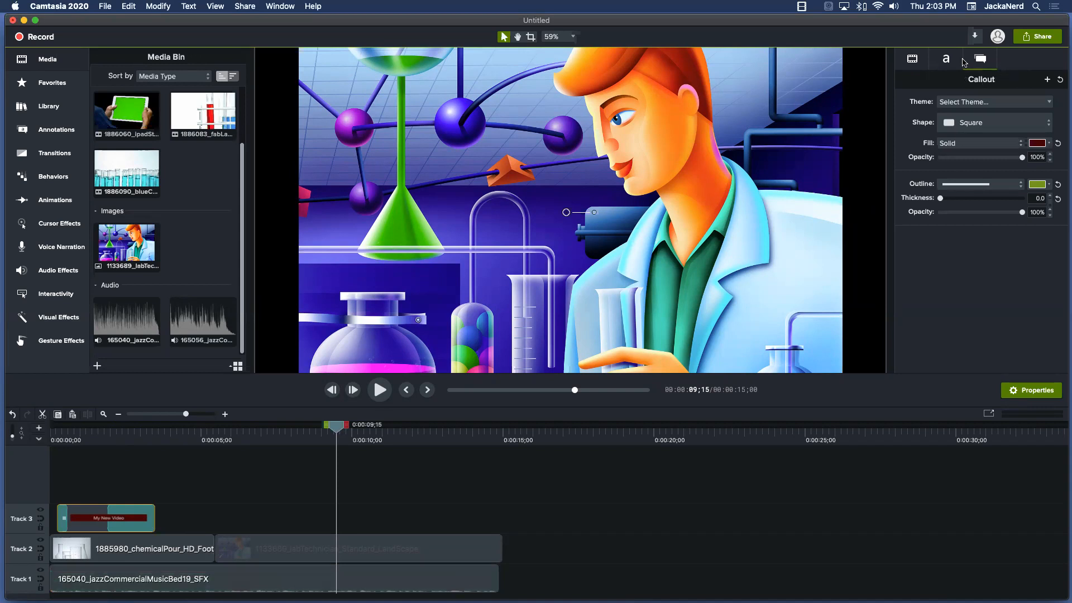
Place the 1886060_ipadStudy_HD_Footage clip on Track 3, aligned with the start of the labTechnician image on Track 2
left_click(187, 540)
left_click(276, 548)
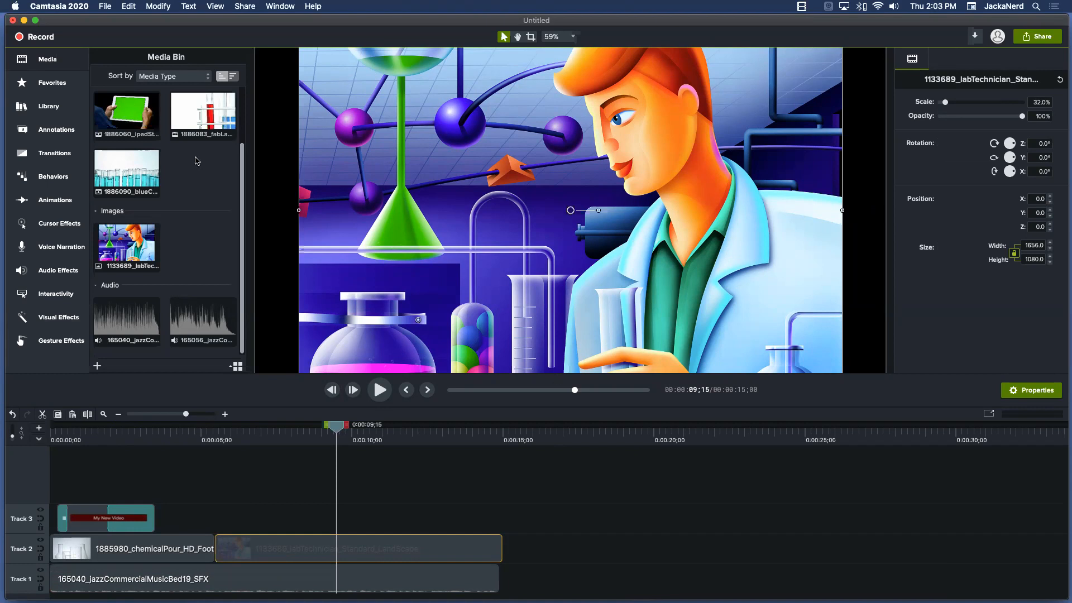
scroll(171, 271, "up", 5)
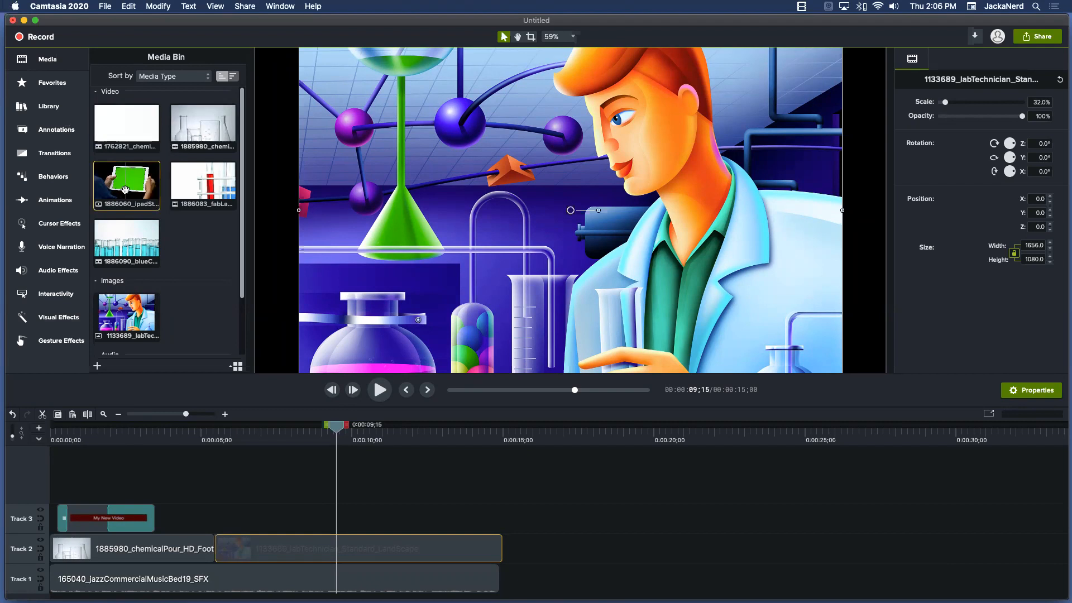
left_click_drag(125, 190, 528, 552)
right_click(552, 549)
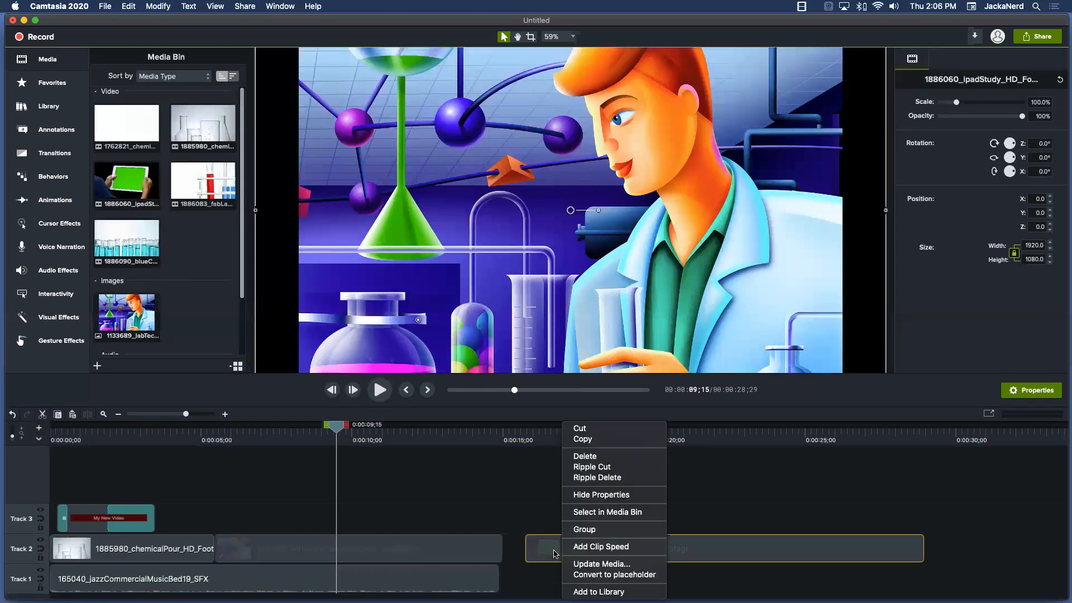
key("Escape")
right_click(645, 548)
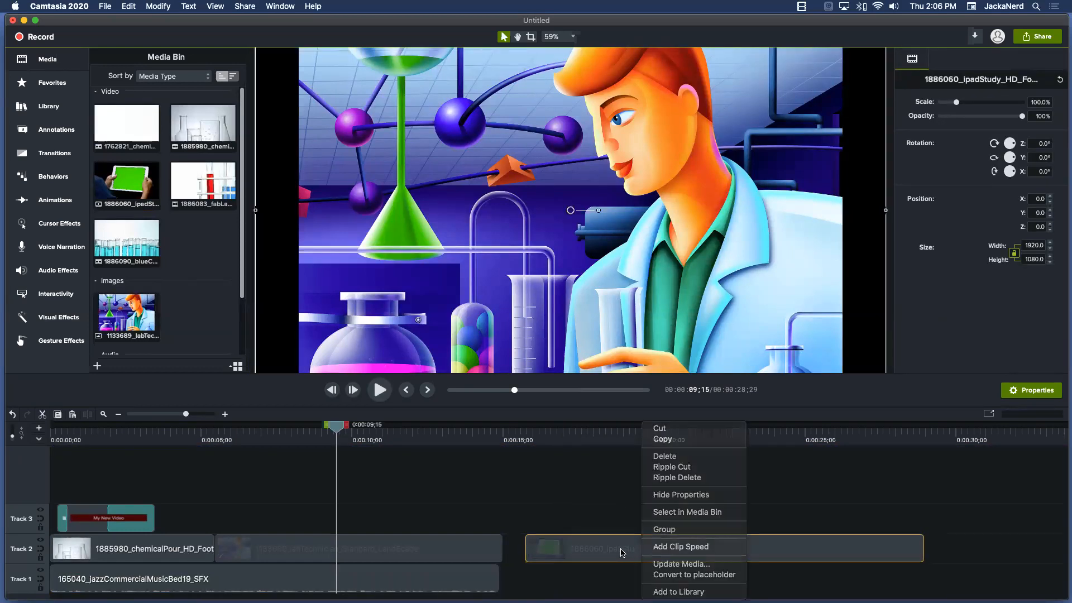
key("Escape")
left_click_drag(614, 553, 587, 550)
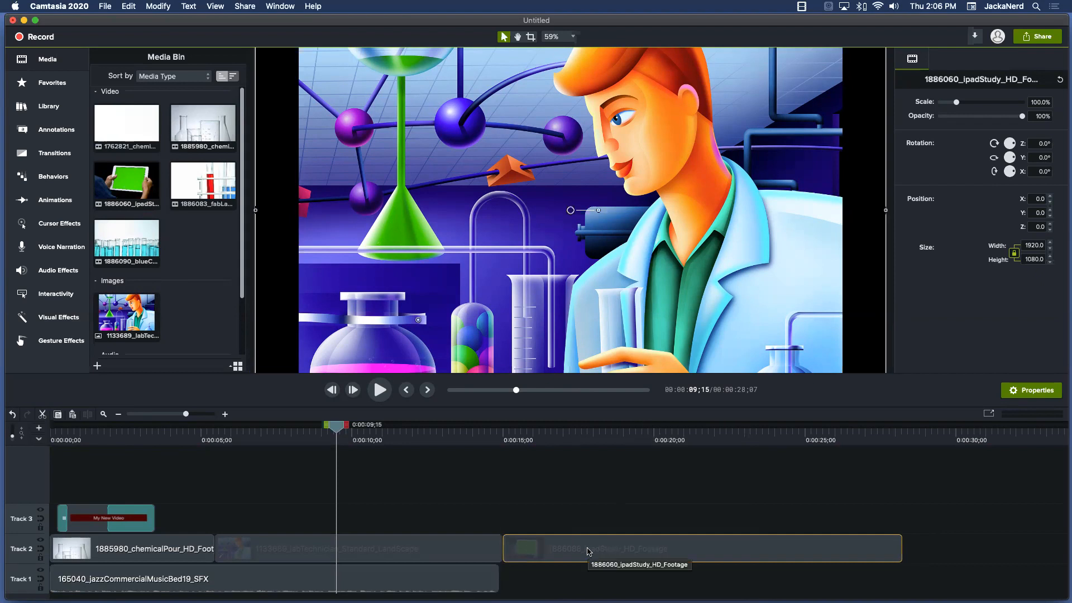
left_click_drag(587, 550, 297, 512)
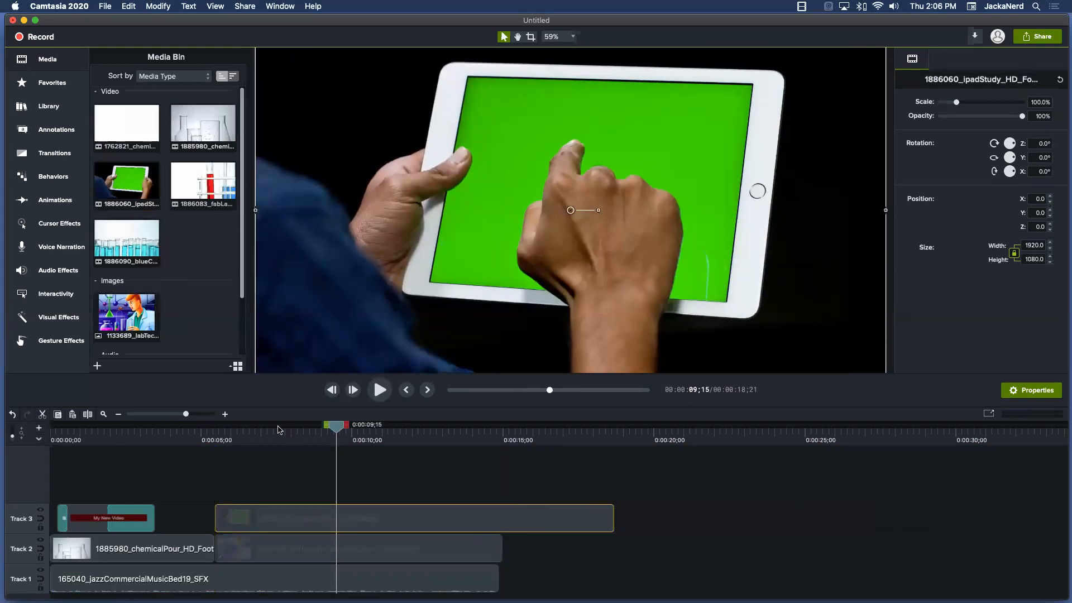
Extend the Track 2 labTechnician image to the end of the iPad clip, and move the playhead to 0:00:06;23
left_click(249, 550)
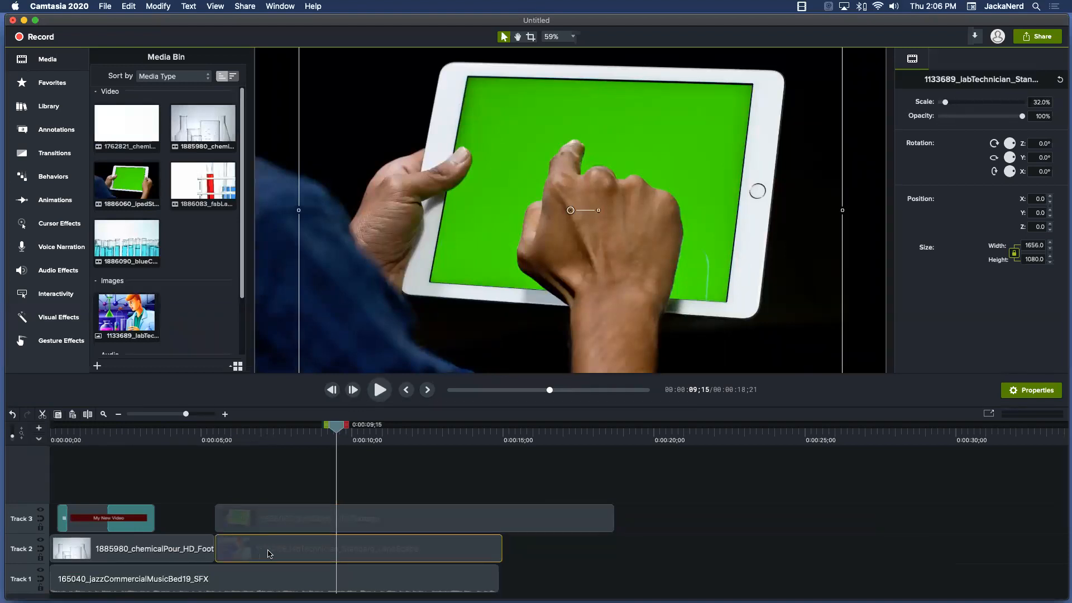
left_click_drag(500, 552, 612, 553)
right_click(338, 427)
key("Escape")
mouse_move(338, 427)
left_mouse_down()
mouse_move(254, 427)
mouse_move(310, 460)
mouse_move(271, 462)
mouse_move(343, 463)
mouse_move(252, 463)
mouse_move(300, 469)
mouse_move(254, 473)
left_mouse_up()
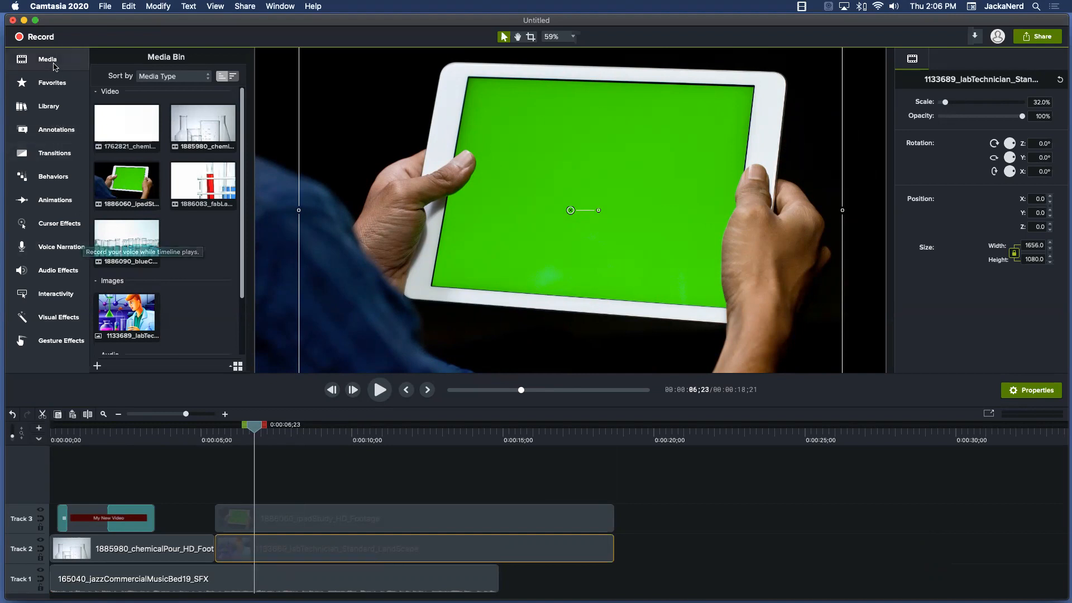
Apply the Remove a Color visual effect to the iPad clip on Track 3
left_click(39, 317)
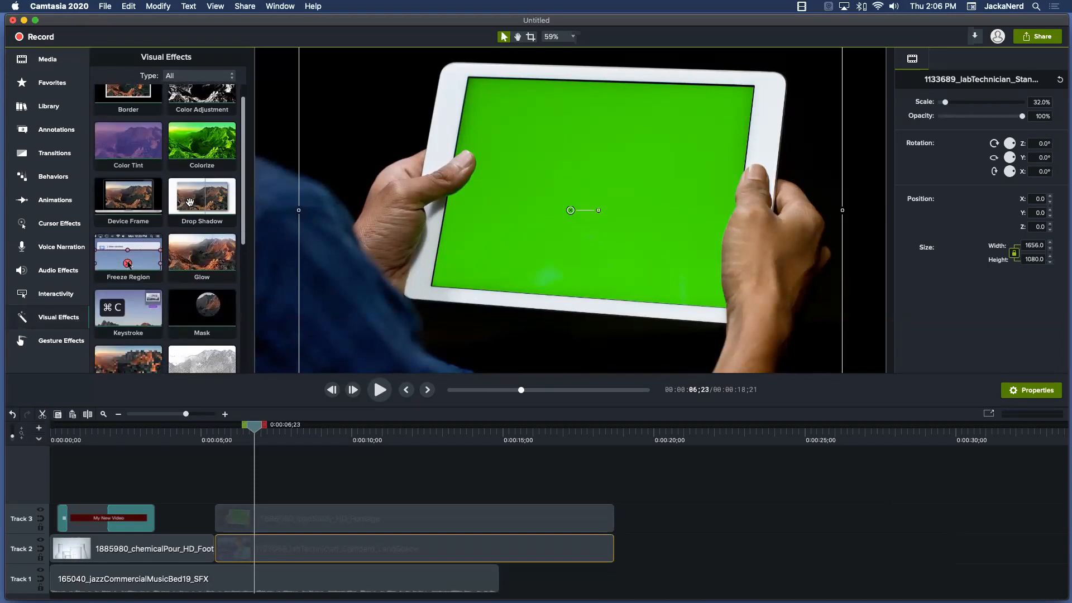
scroll(190, 202, "down", 3)
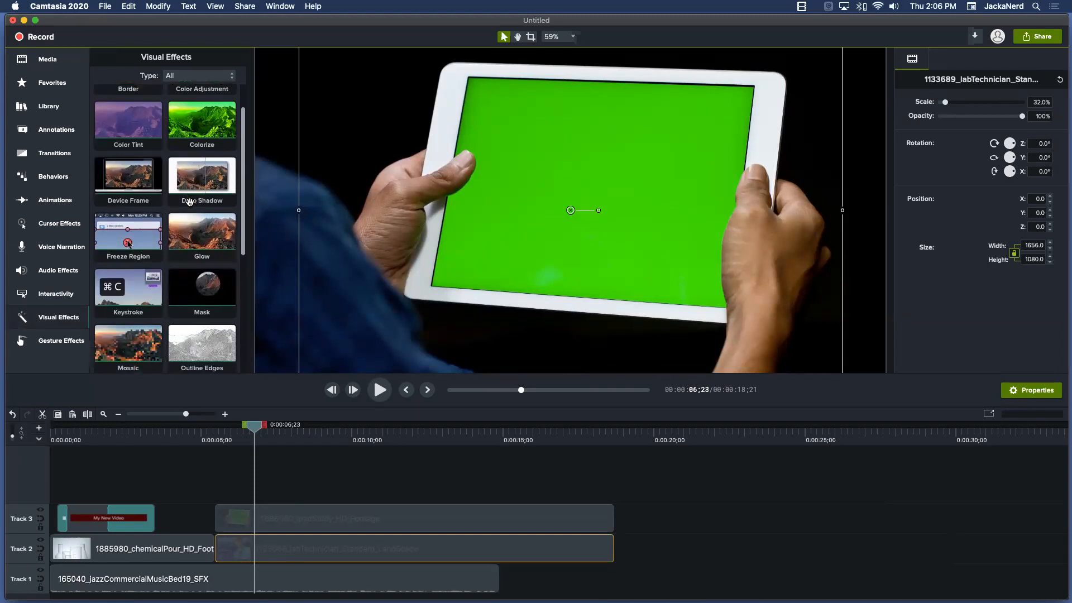
scroll(190, 203, "down", 2)
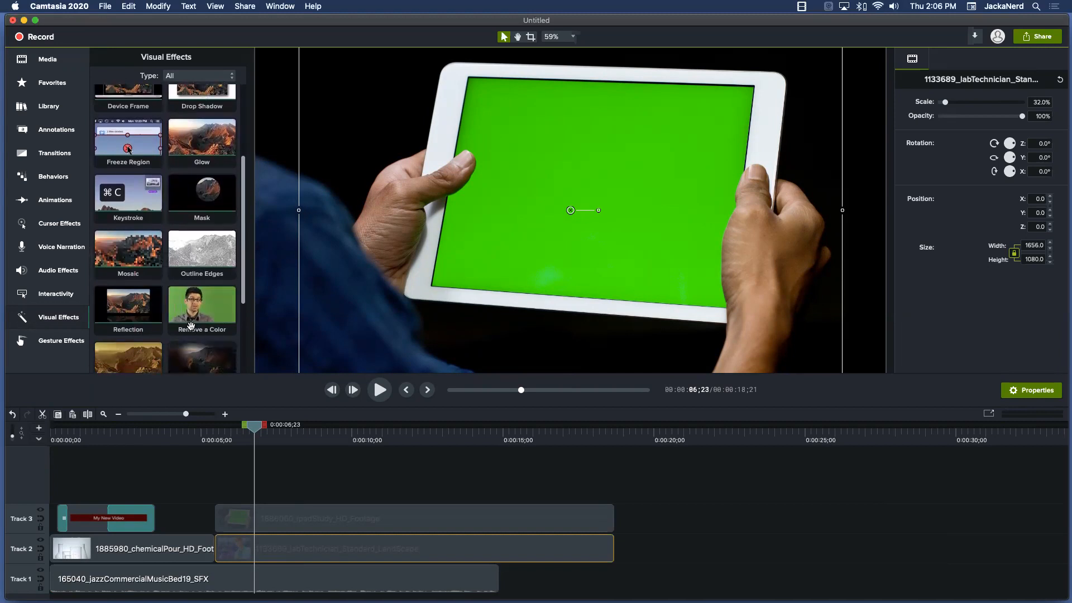
scroll(189, 297, "down", 1)
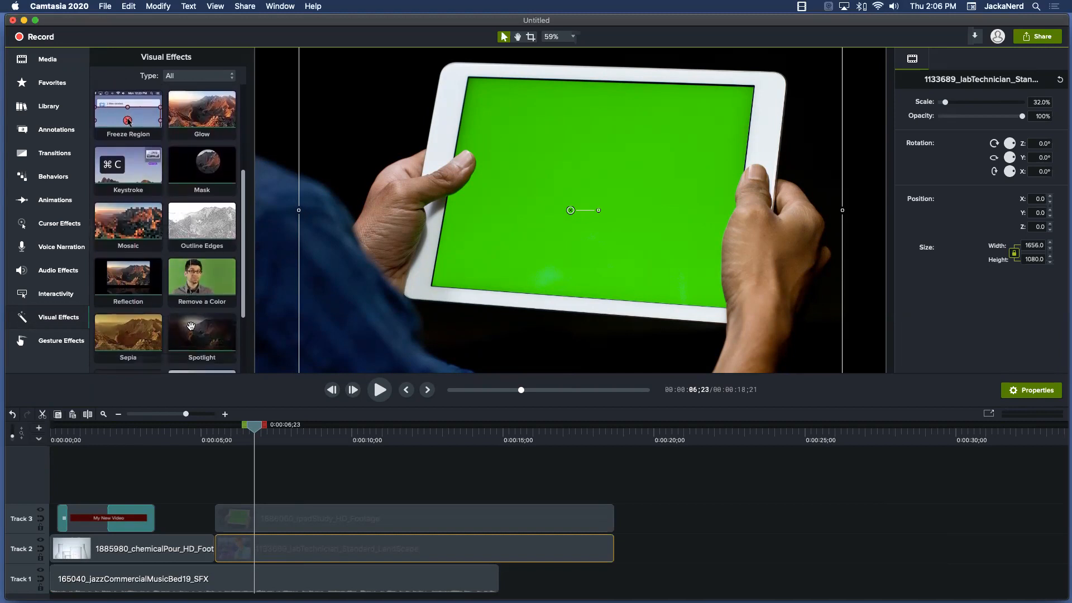
left_click(196, 282)
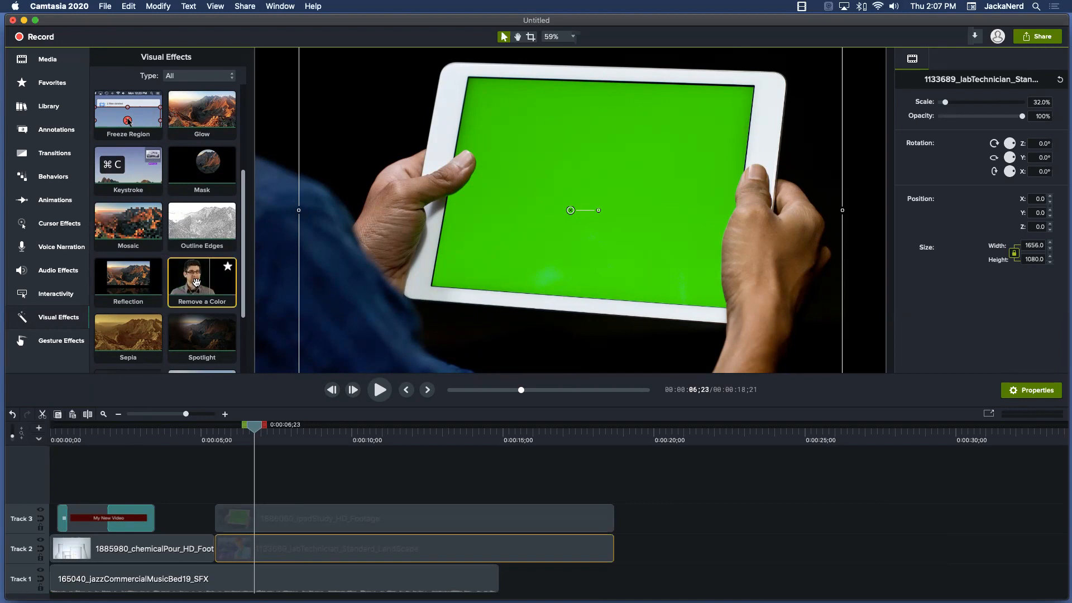
left_click_drag(196, 282, 266, 516)
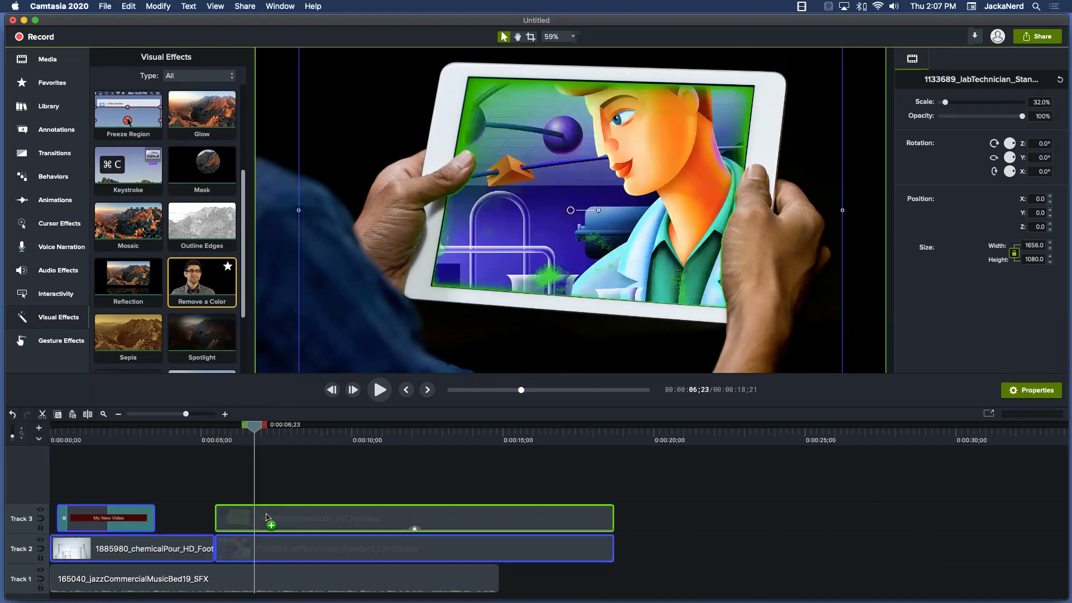
left_click_drag(267, 516, 266, 516)
Scrub the playhead to 0:00:06;06 and then 0:00:07;25 to check the color removal on the iPad screen
right_click(255, 431)
left_click(227, 435)
left_click_drag(254, 427, 235, 441)
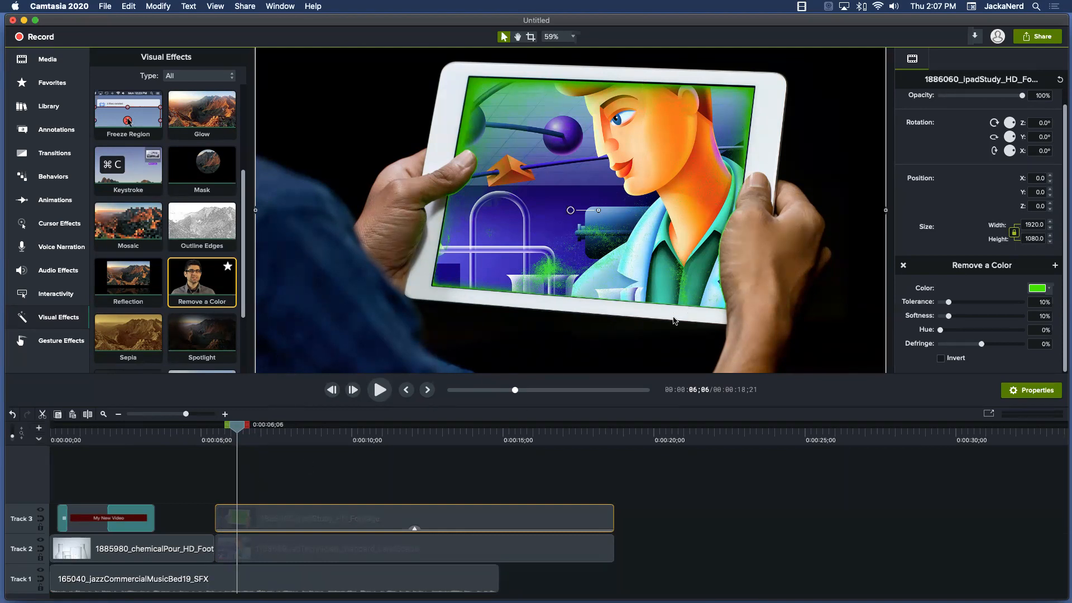
left_click_drag(241, 429, 290, 436)
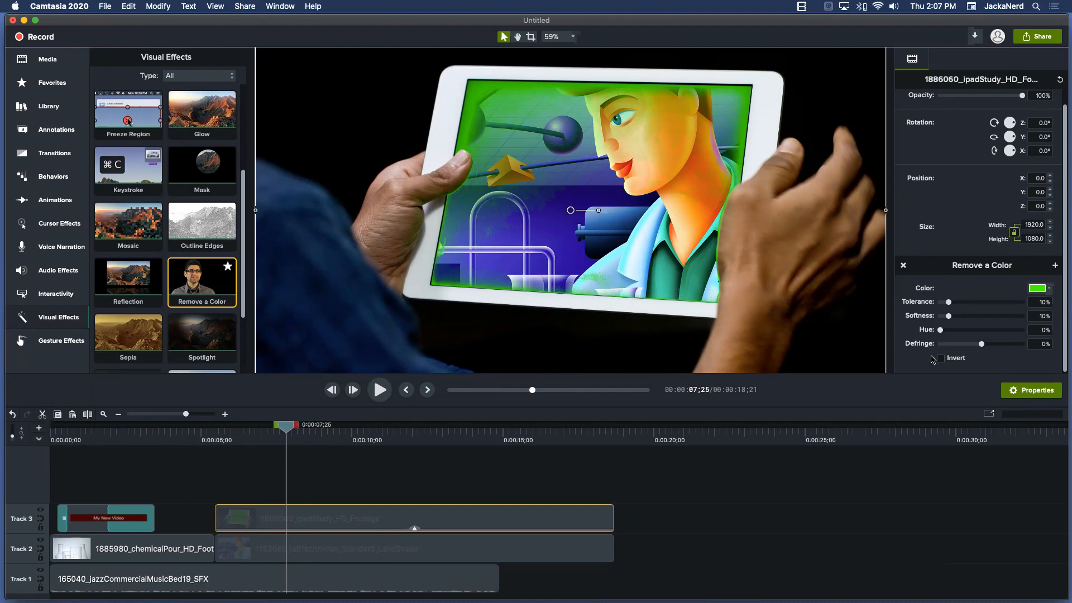
Set the iPad clip's Remove a Color tolerance to 60% and softness to 15%
right_click(948, 304)
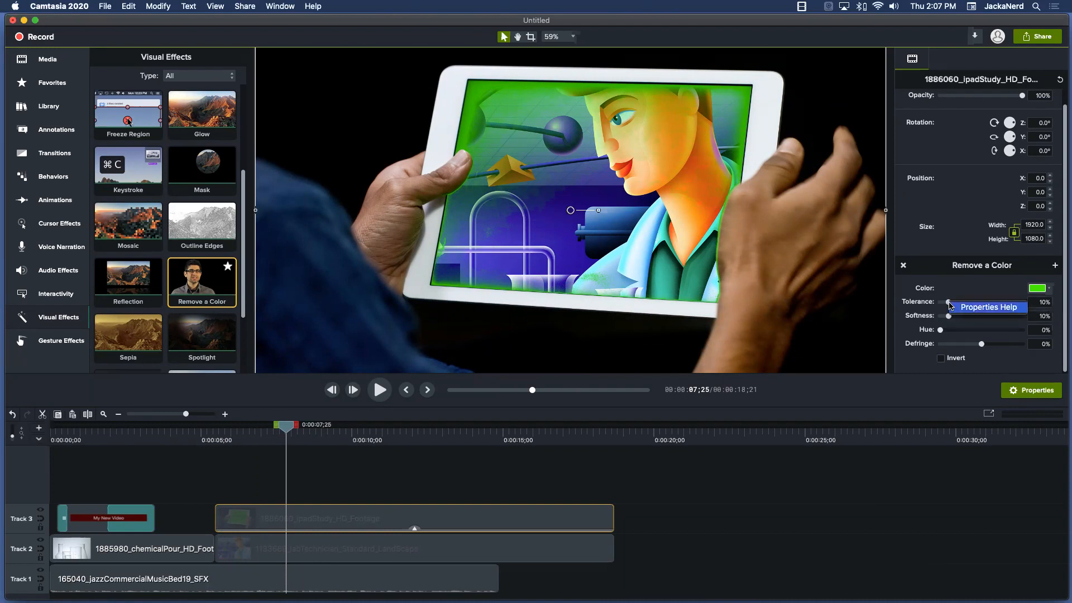
left_click(949, 305)
left_click_drag(949, 304, 956, 305)
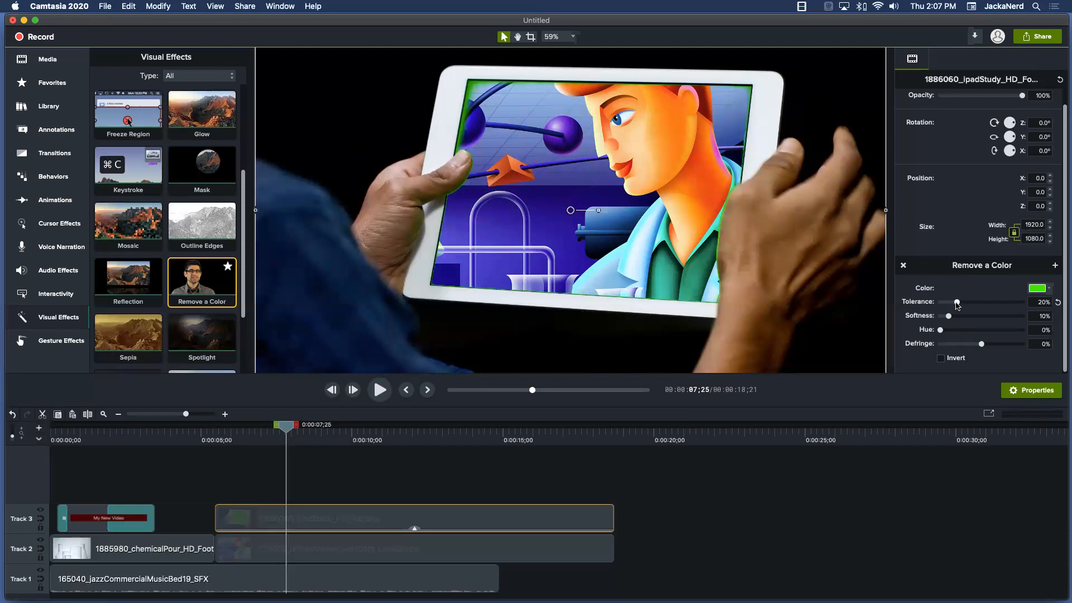
left_click_drag(956, 304, 1009, 305)
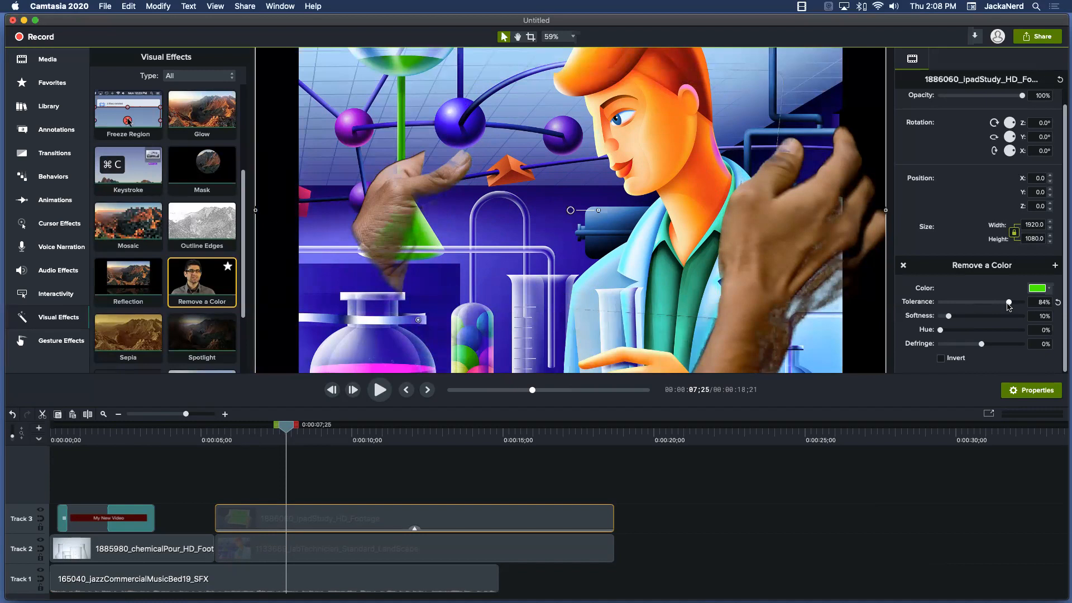
left_click_drag(1008, 306, 991, 304)
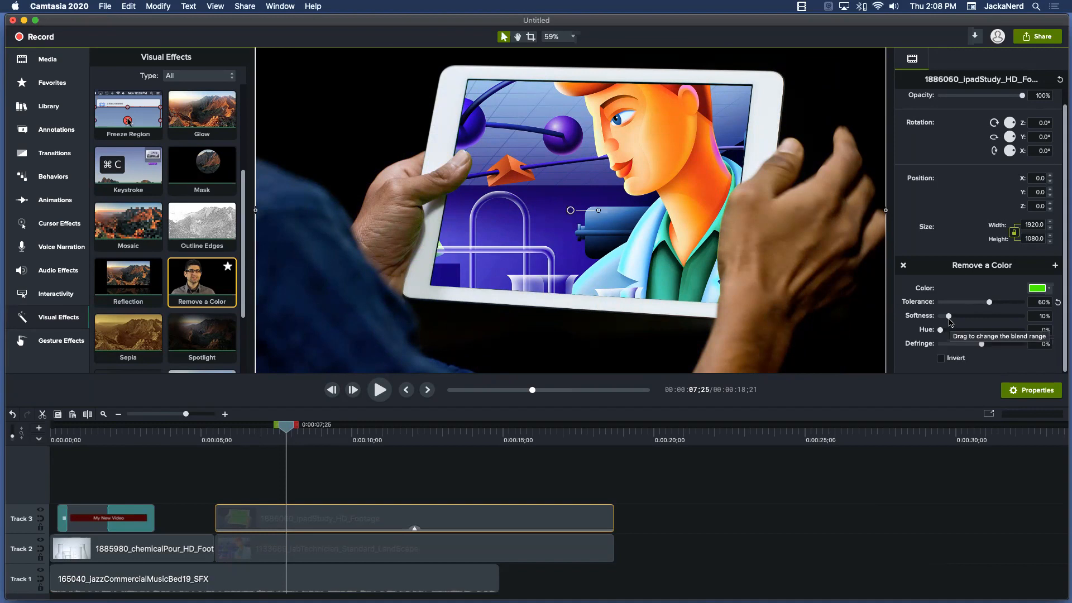
left_click_drag(954, 319, 958, 322)
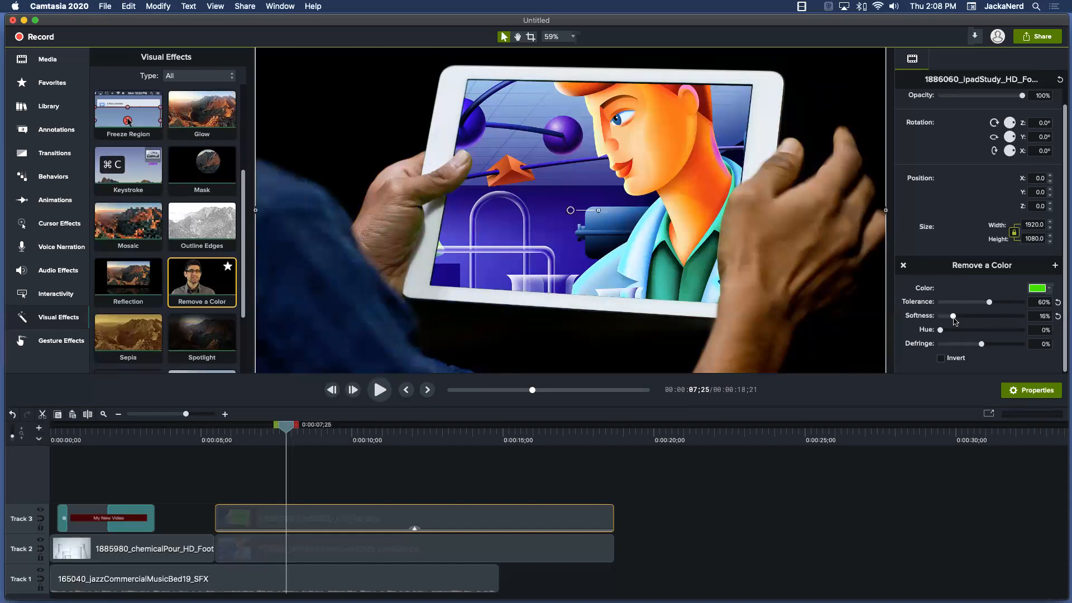
mouse_move(954, 321)
left_mouse_down()
mouse_move(971, 322)
mouse_move(954, 321)
left_mouse_up()
Preview the green-screen composite from 0:00:06;16 to 0:00:14;06, and again from the timeline start to 0:00:08;23
left_click_drag(288, 430, 252, 439)
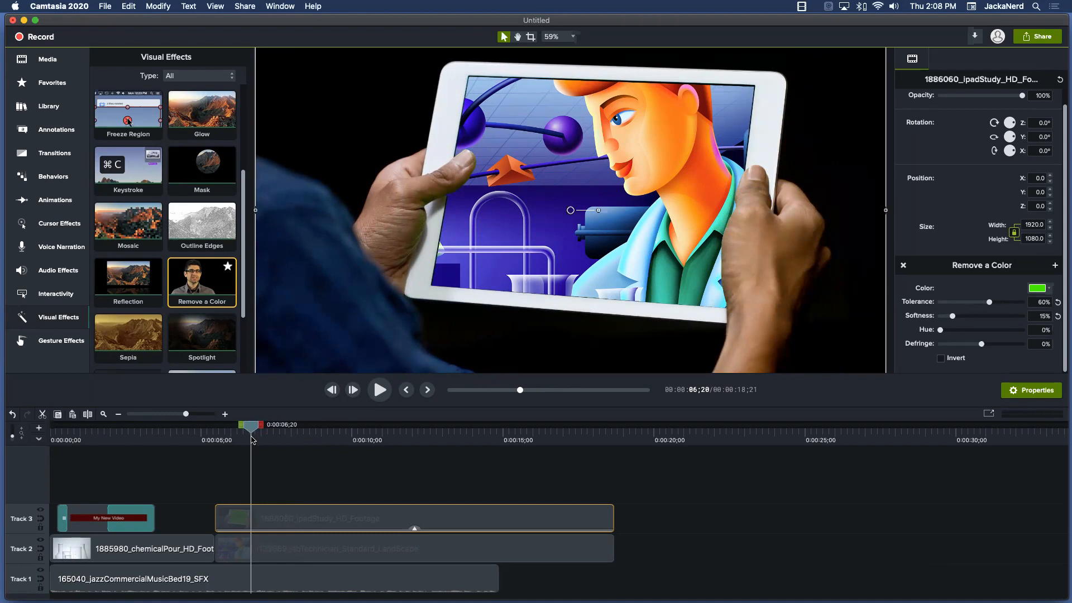
left_click_drag(252, 439, 249, 440)
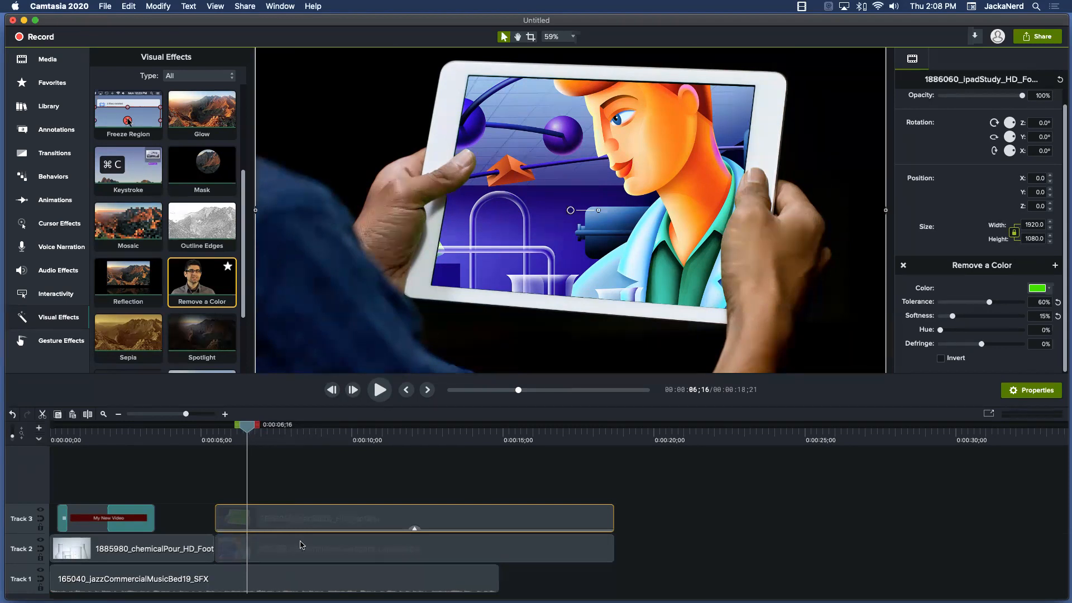
key("space")
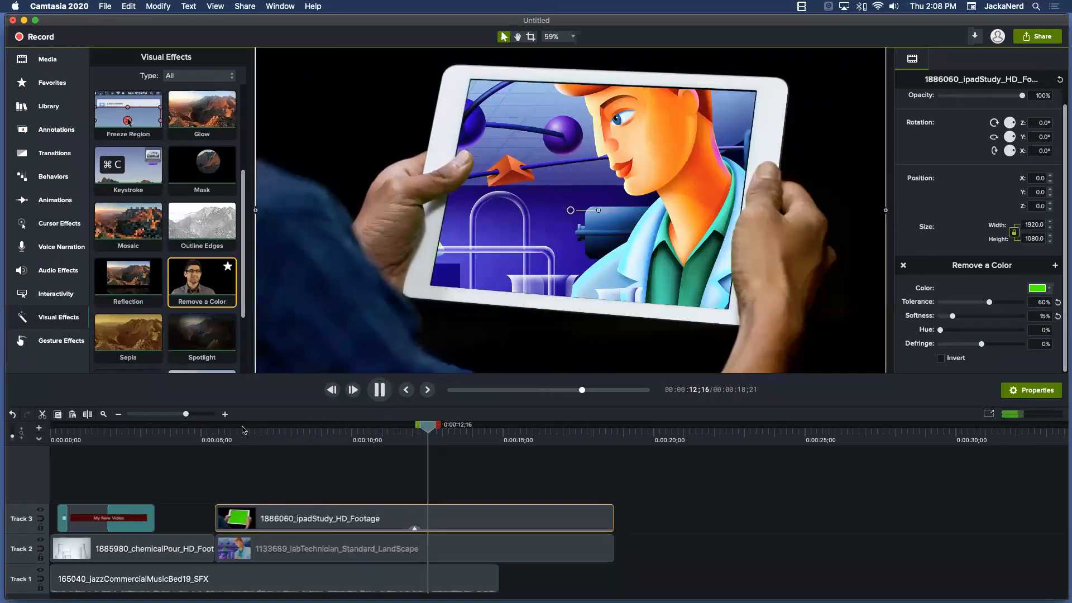
key("space")
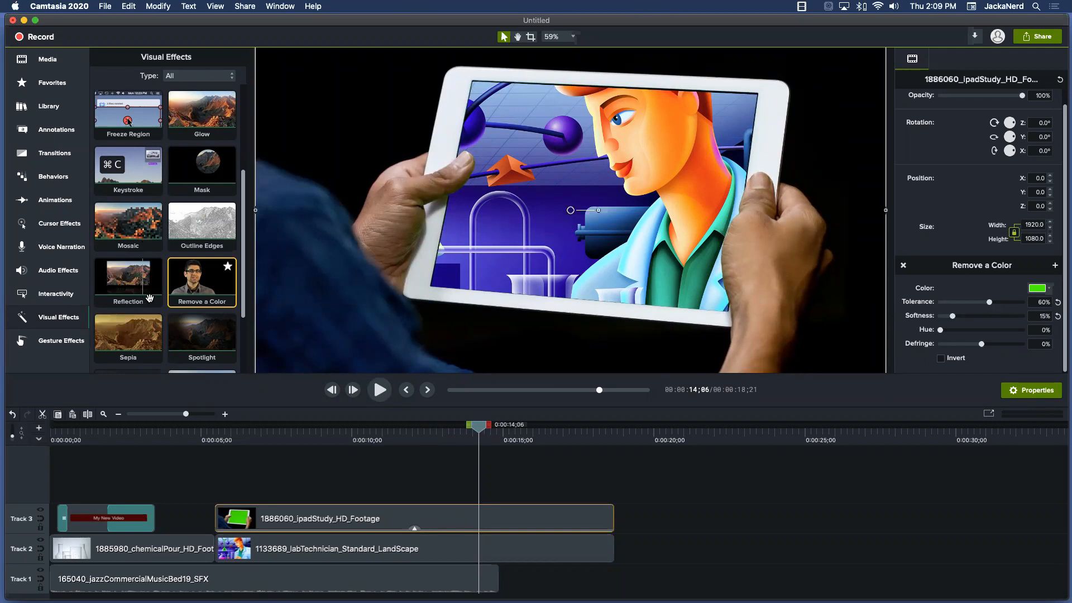
left_click_drag(478, 427, 33, 437)
key("space")
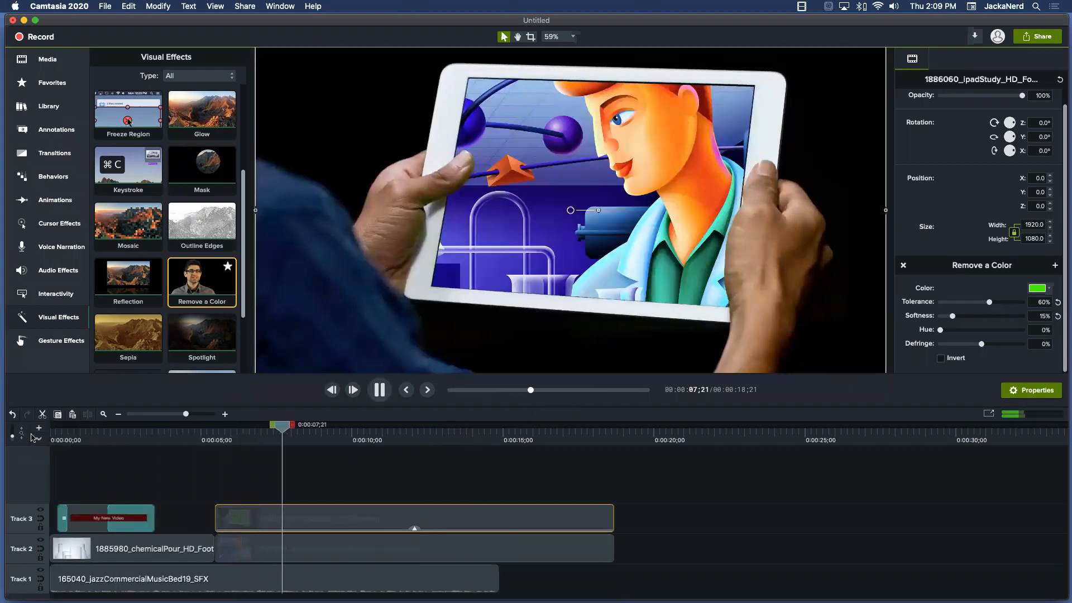
key("space")
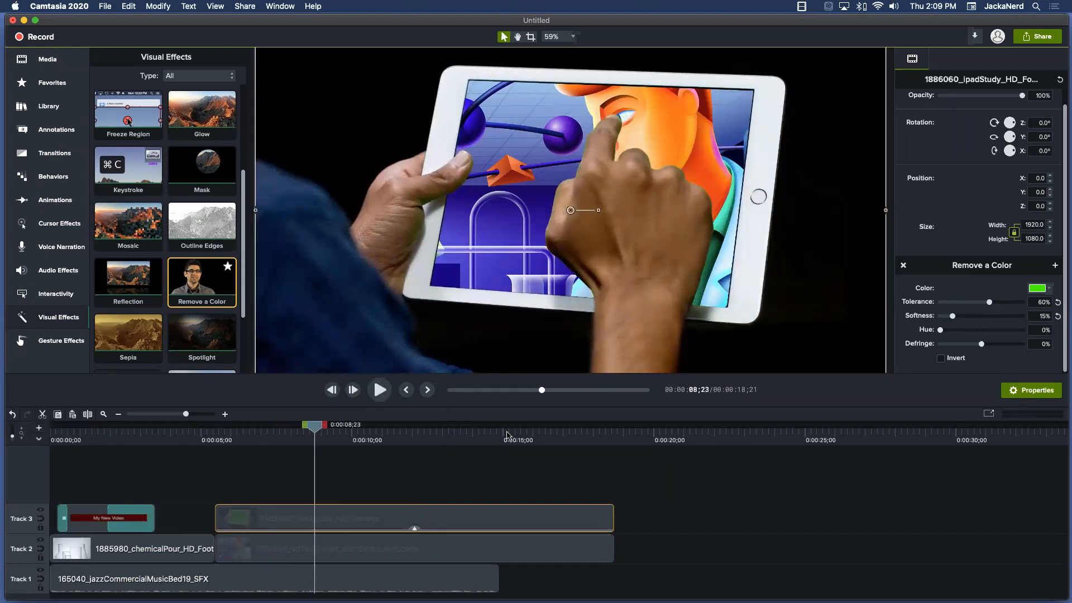
Split the clips on all tracks at 0:00:13;06 and delete the segments after the split
left_click(450, 439)
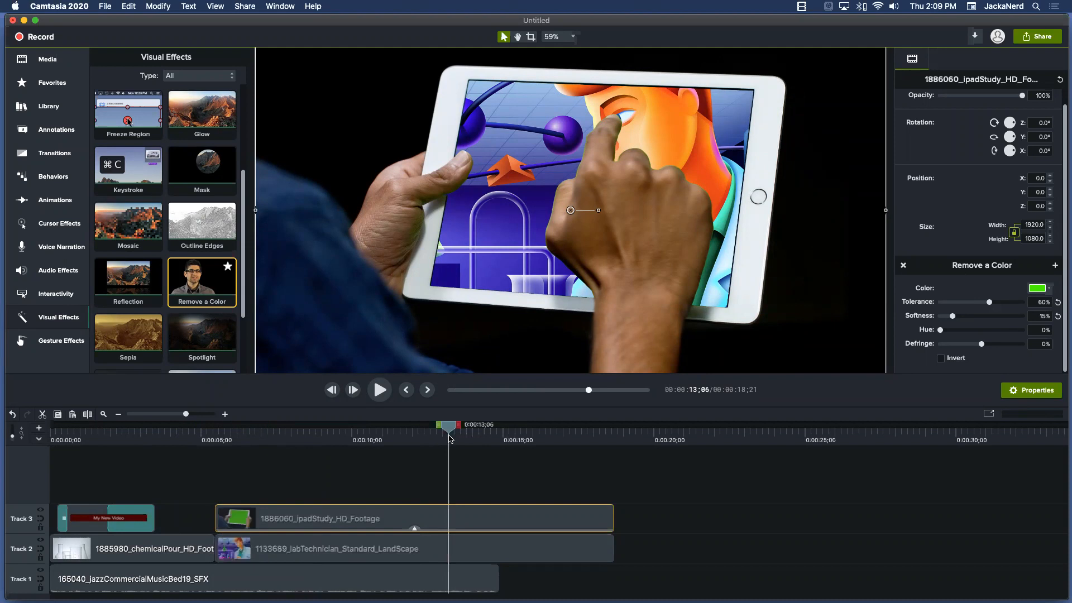
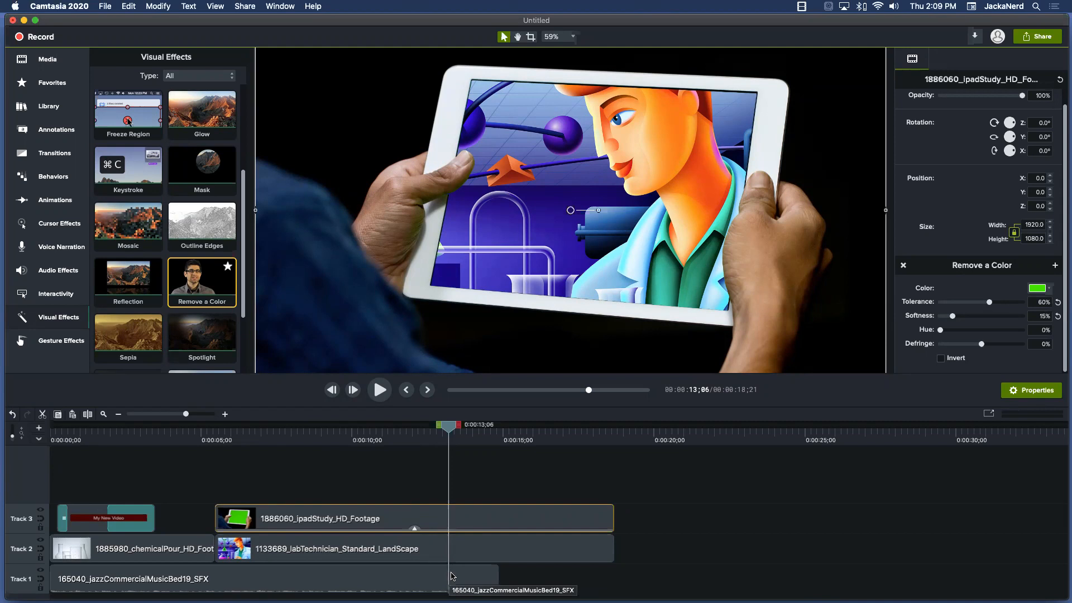
left_click(131, 7)
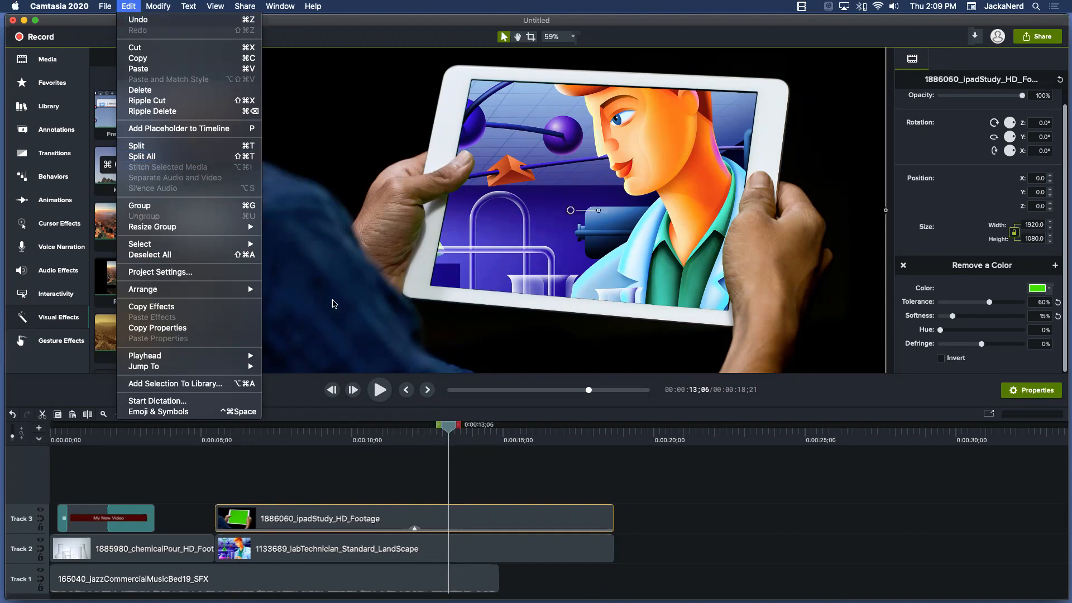
key("Escape")
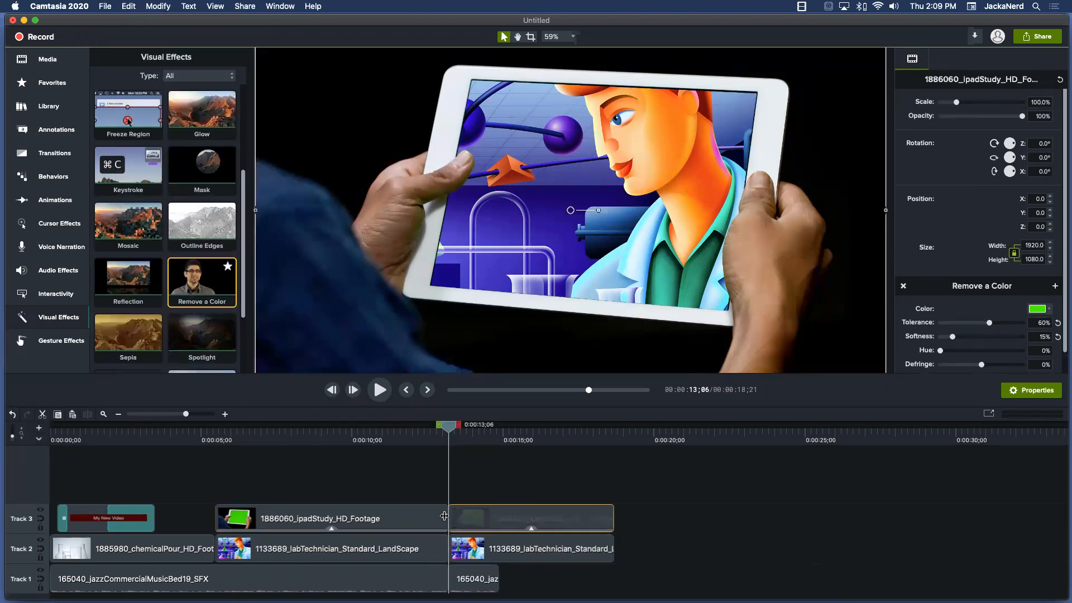
left_click_drag(509, 484, 483, 579)
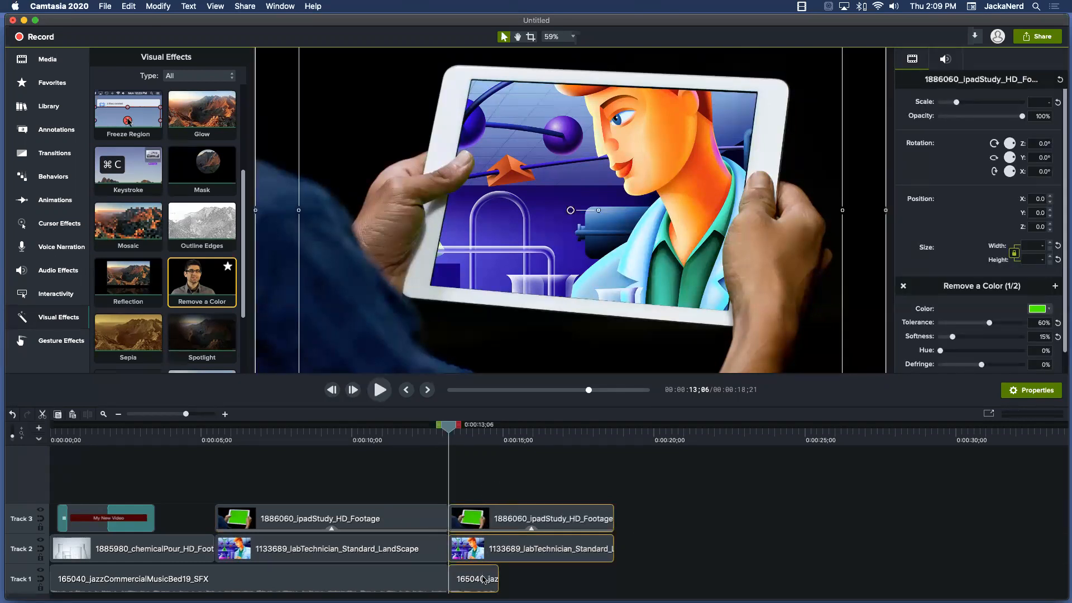
key("Delete")
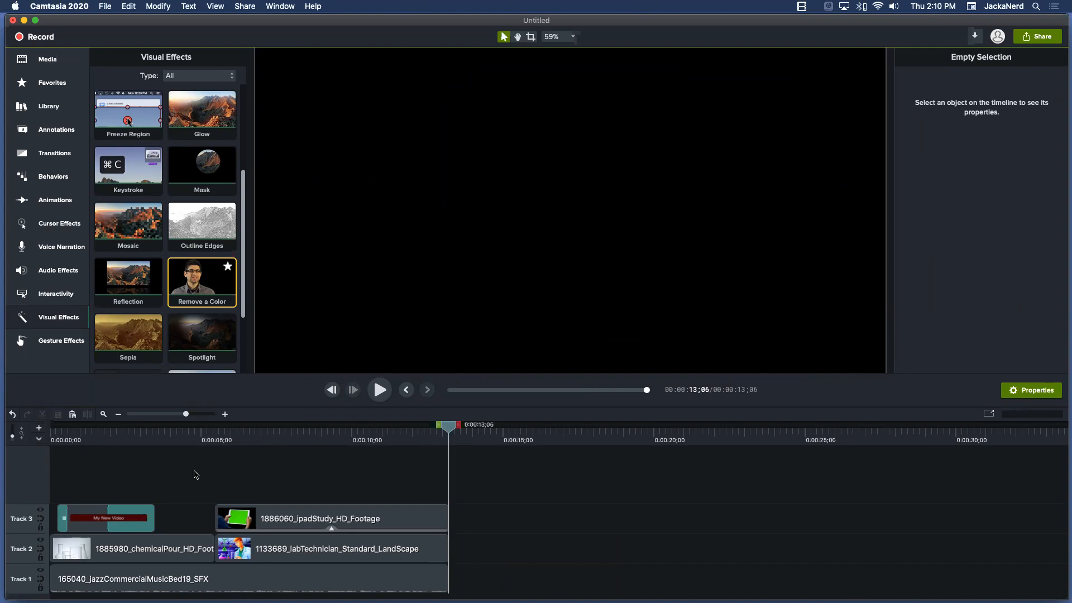
Select the Track 1 music clip, return the playhead to the timeline start, and show the Media Bin
left_click(274, 571)
key("Home")
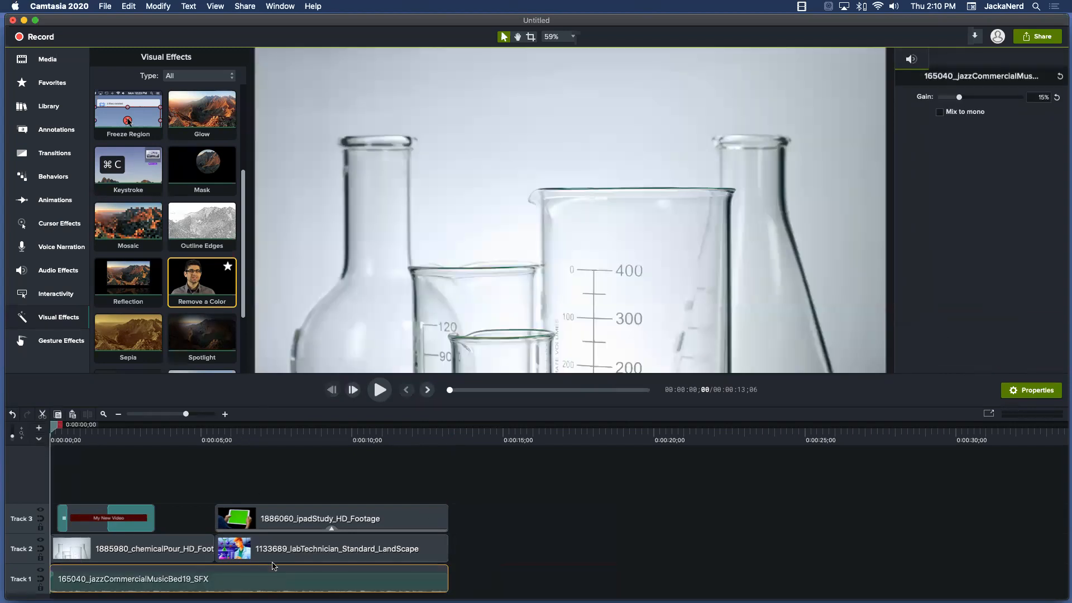
left_click(56, 61)
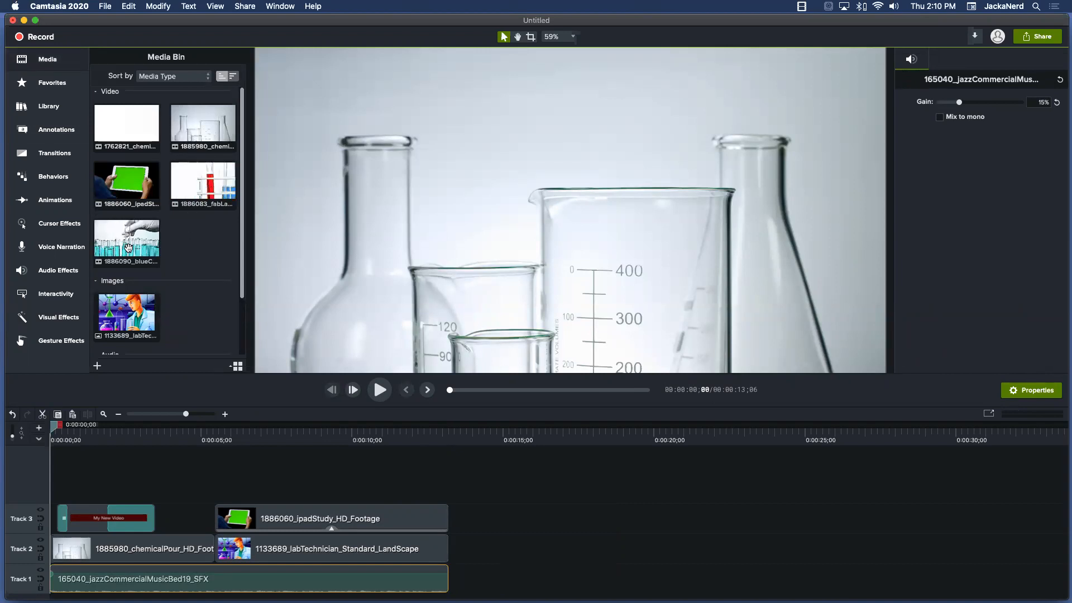
Add the 1886090_blueChemistry_HD_Footage clip to Track 2 directly after the lab technician image
left_click_drag(122, 246, 450, 553)
left_click_drag(827, 540, 826, 540)
scroll(825, 539, "right", 5)
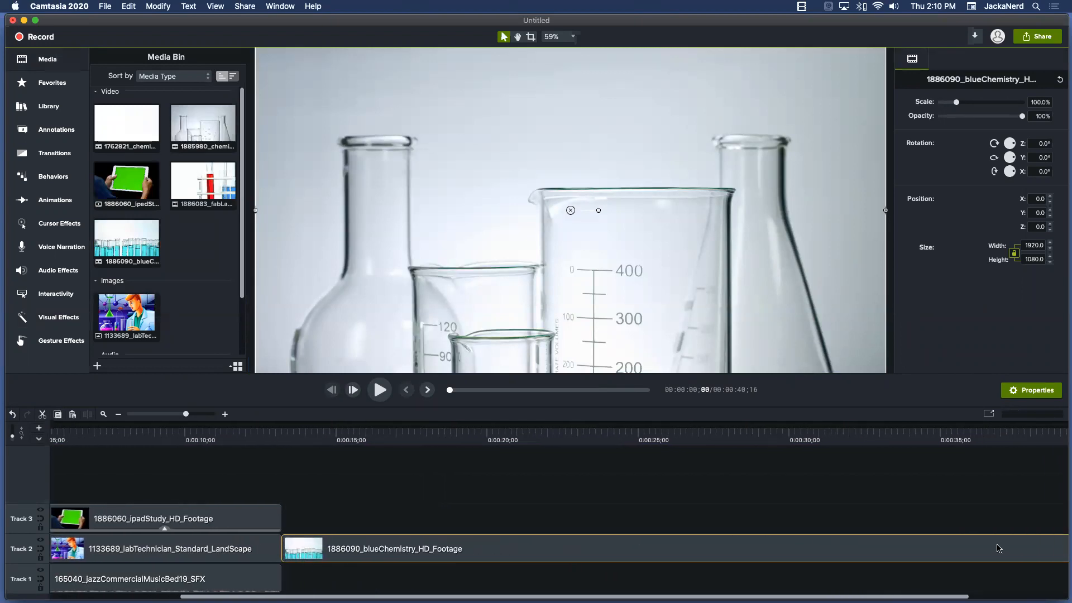
scroll(999, 549, "right", 4)
right_click(977, 543)
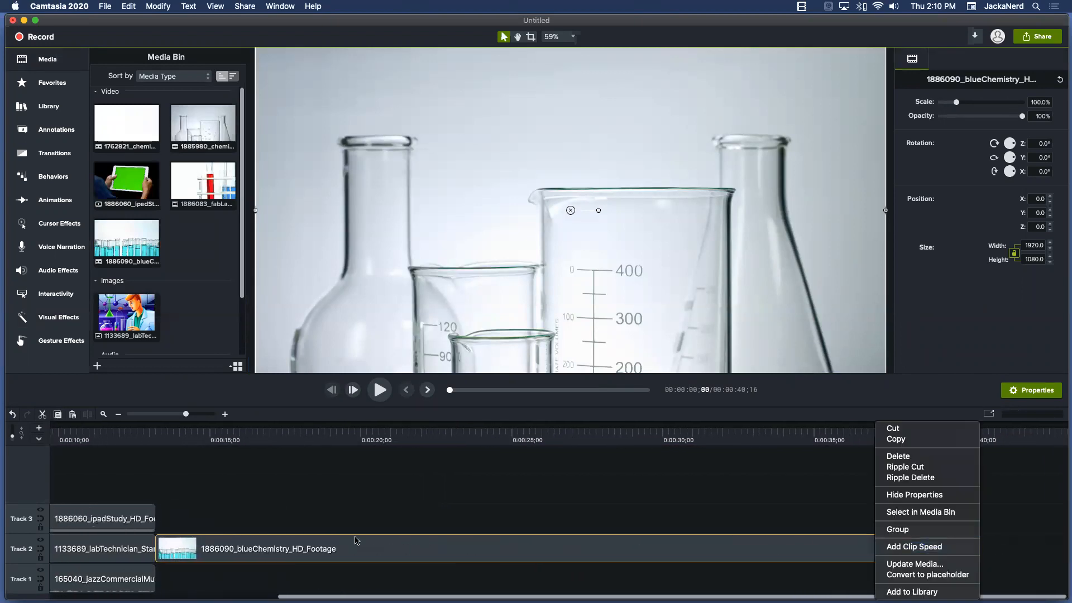
left_click(989, 510)
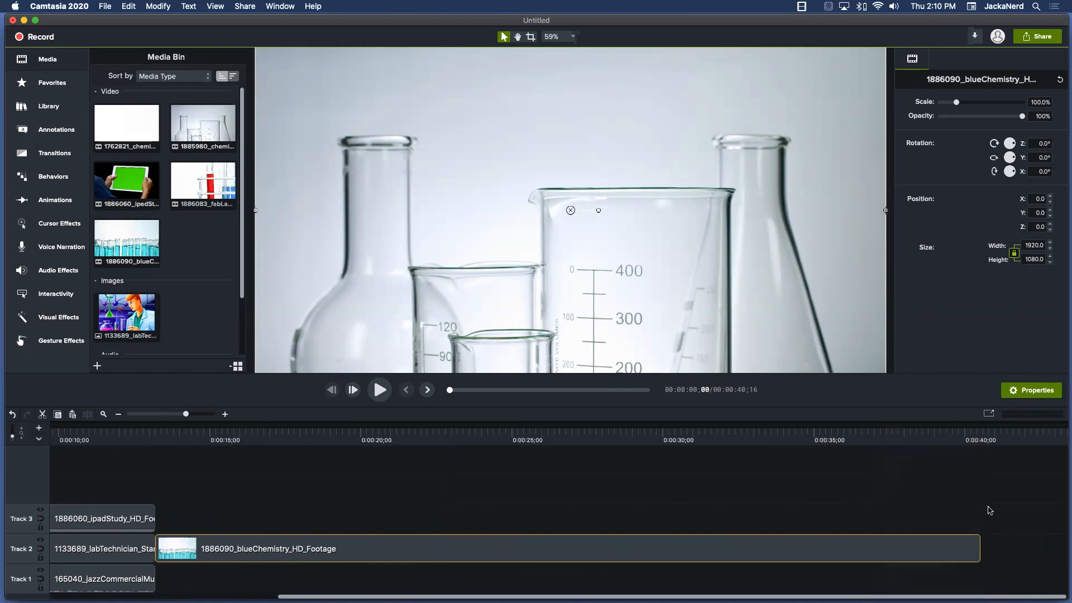
Trim the blueChemistry clip to end near 0:00:17;00 and place 1886083_fabLab_HD_Footage after it, trimmed to about 0:00:20;12
key("super+z")
left_click_drag(197, 188, 723, 551)
left_click_drag(510, 550, 312, 547)
right_click(311, 547)
left_click(340, 548)
left_click_drag(789, 550, 401, 544)
left_click_drag(364, 550, 327, 550)
left_click_drag(127, 243, 376, 549)
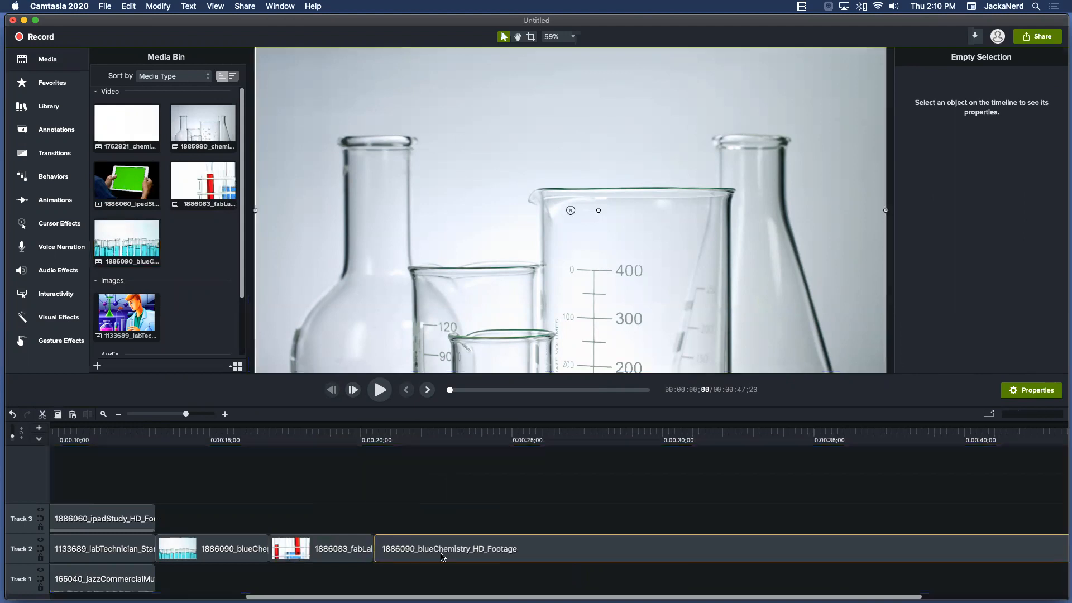
left_click_drag(441, 557, 441, 557)
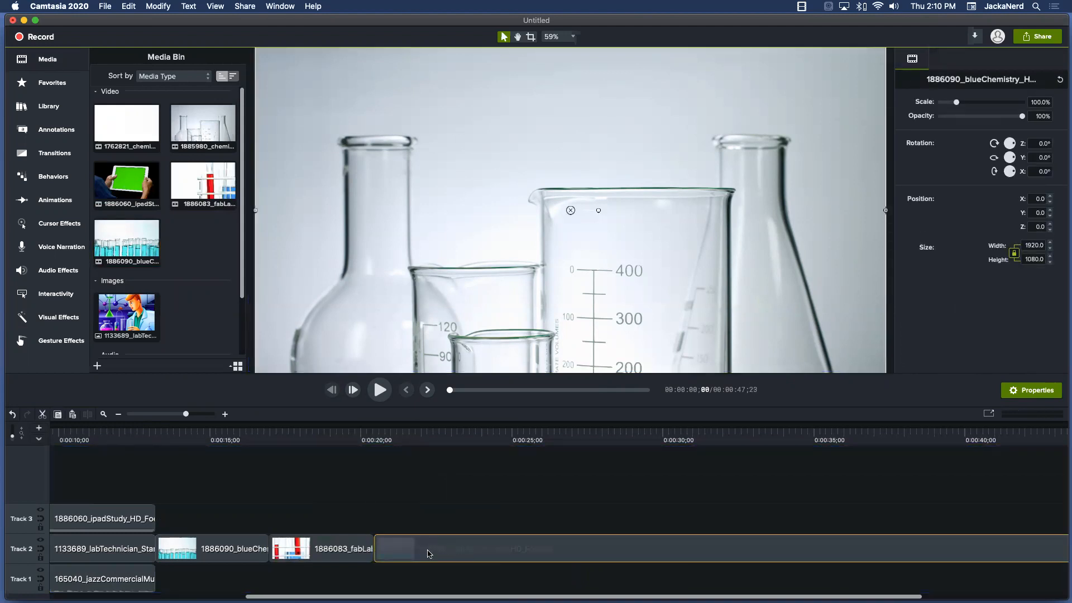
key("Delete")
Add the 1885980_chemicalPour_HD_Footage clip to Track 2 after the fabLab clip
left_click_drag(203, 124, 428, 550)
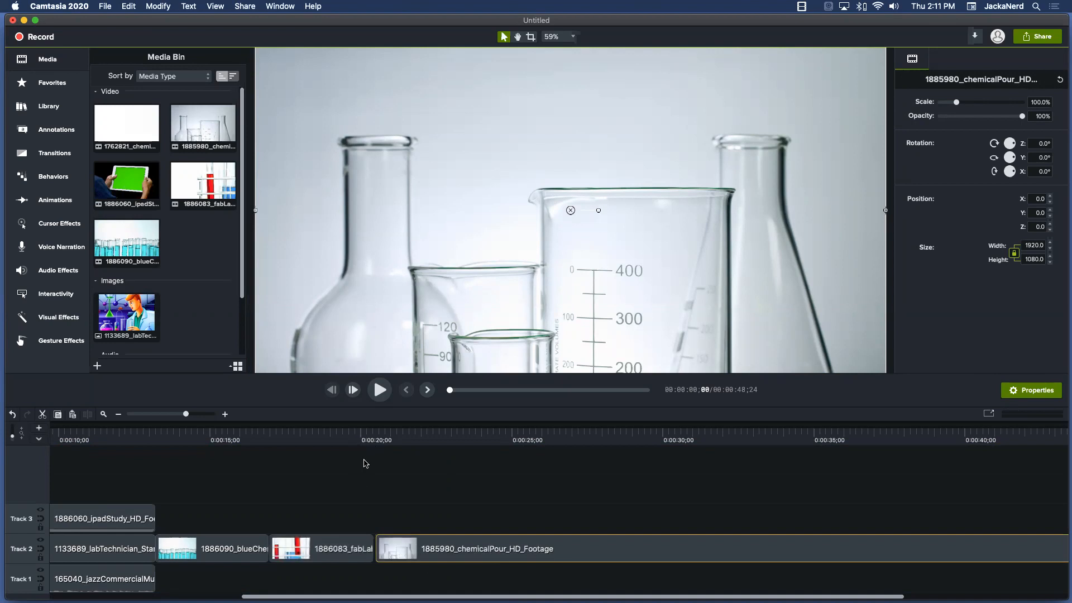
left_click(195, 414)
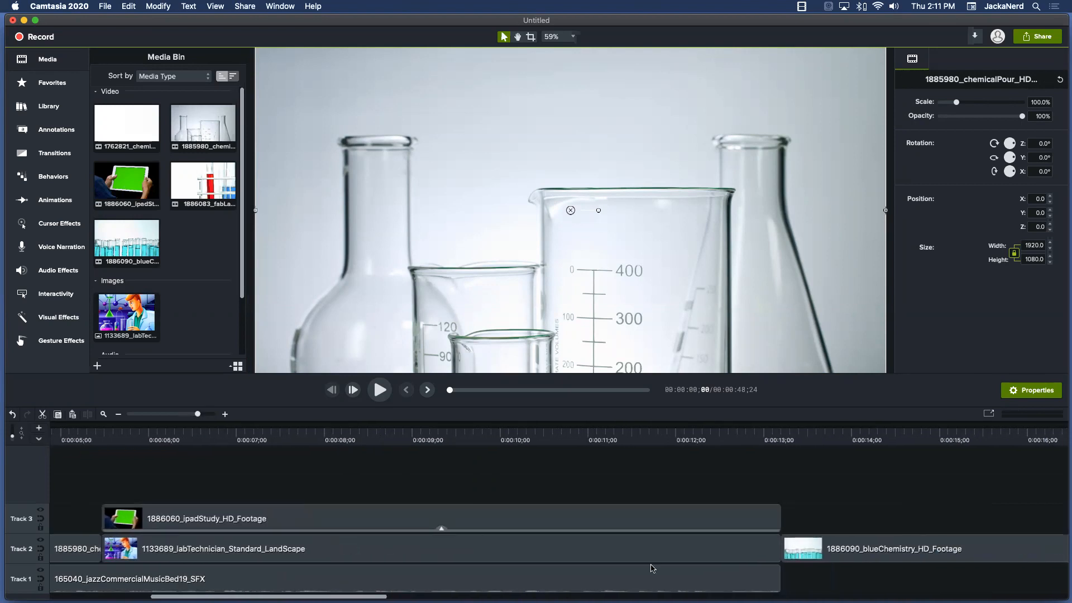
scroll(652, 568, "right", 10)
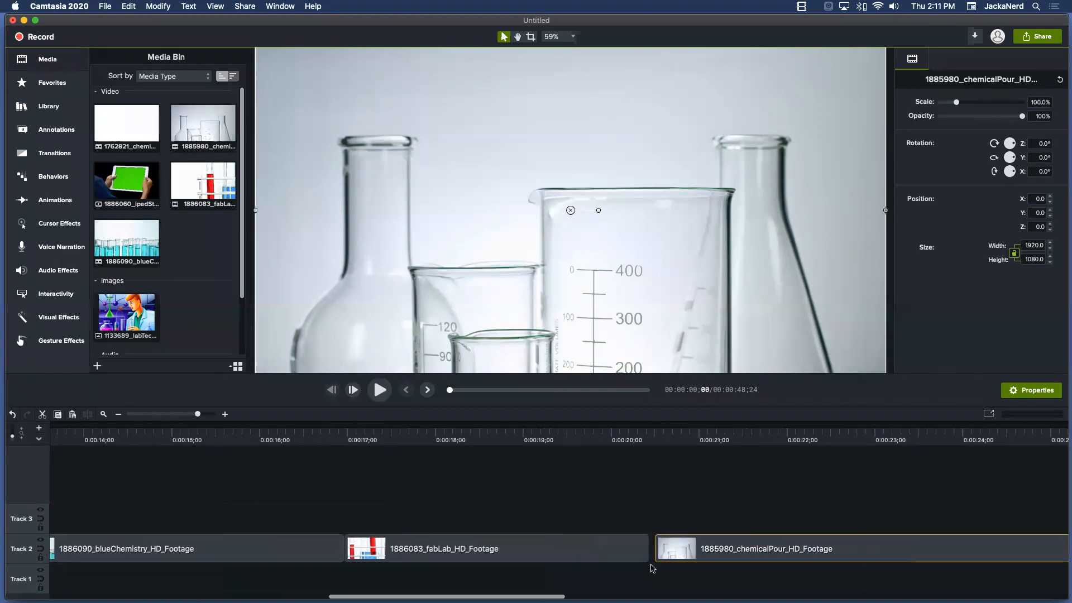
scroll(652, 568, "right", 3)
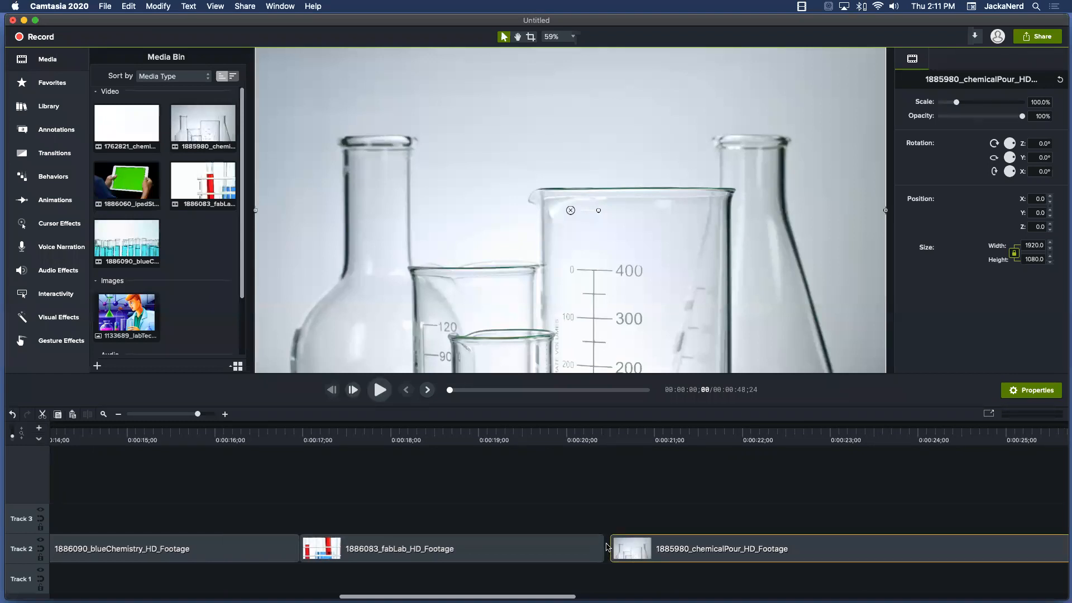
Play back the cut between the fabLab and chemicalPour clips on Track 2 to check the gap
left_click(523, 437)
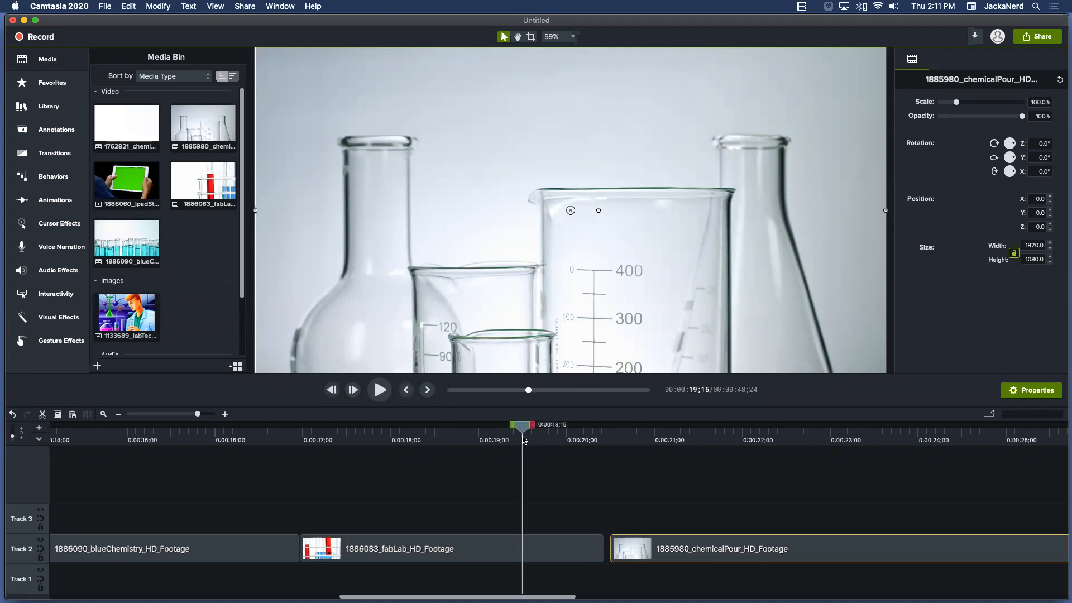
left_click(379, 390)
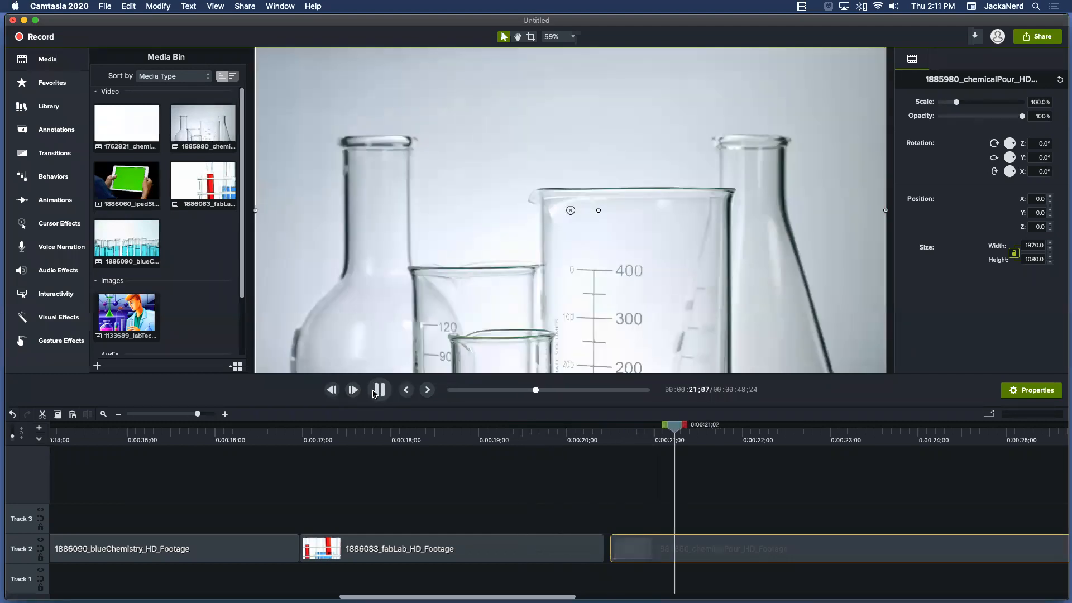
left_click(374, 393)
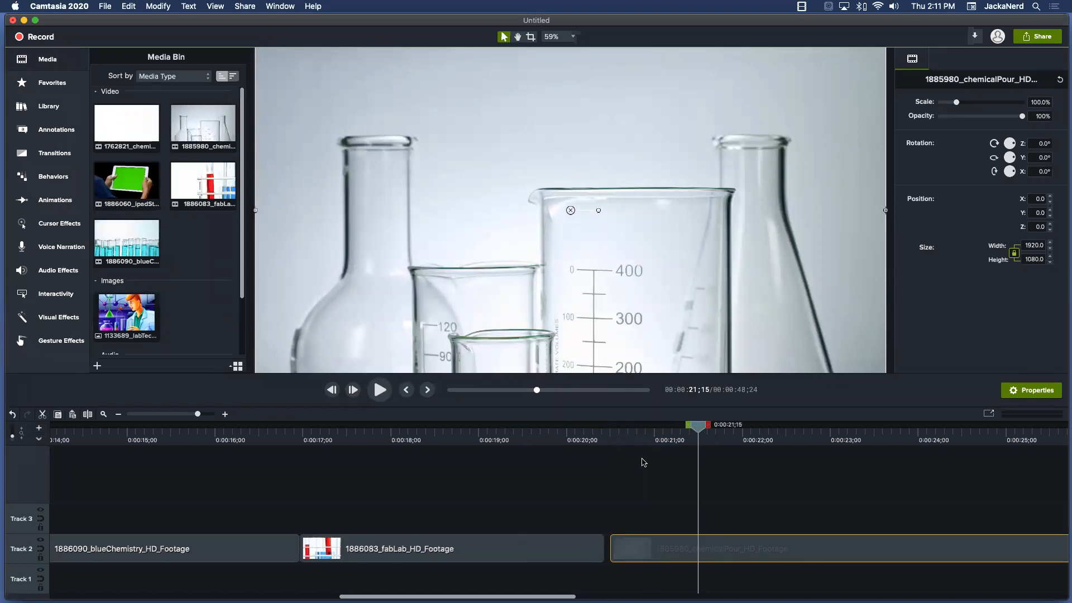
left_click(556, 441)
key("space")
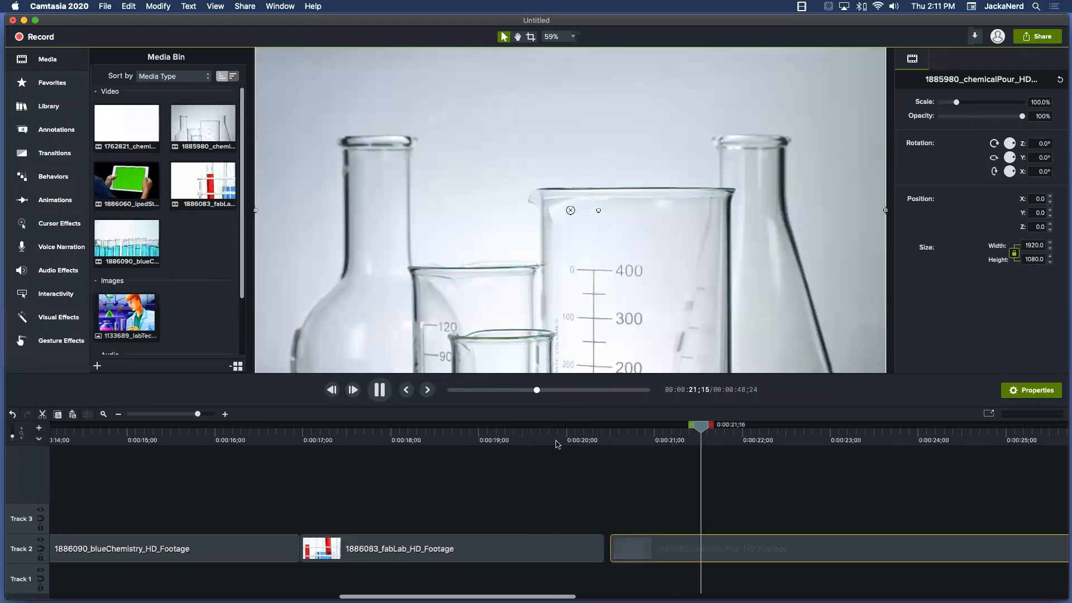
left_click(445, 440)
key("space")
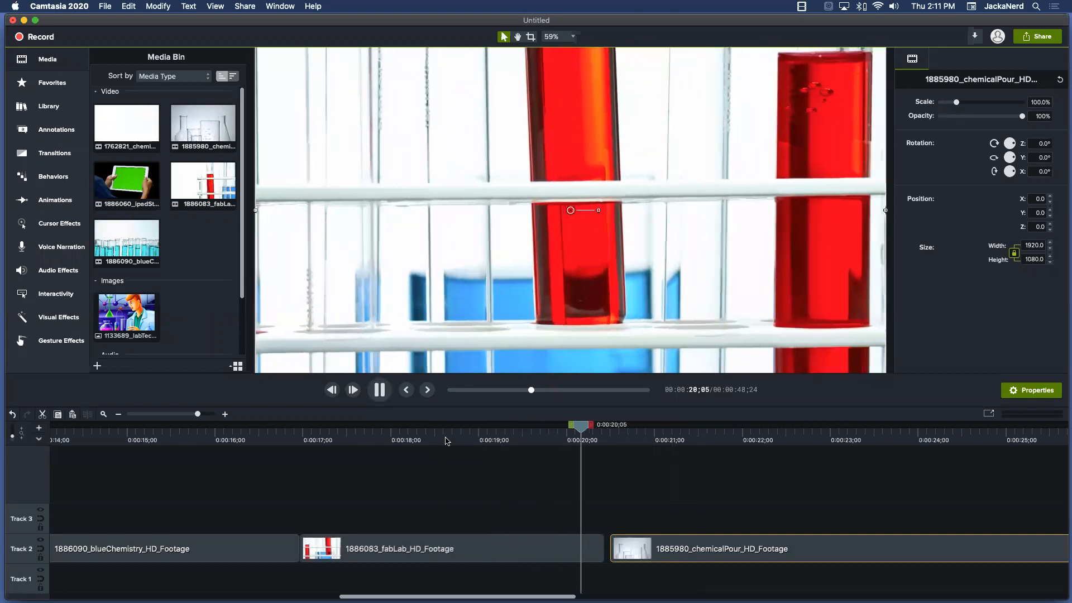
key("space")
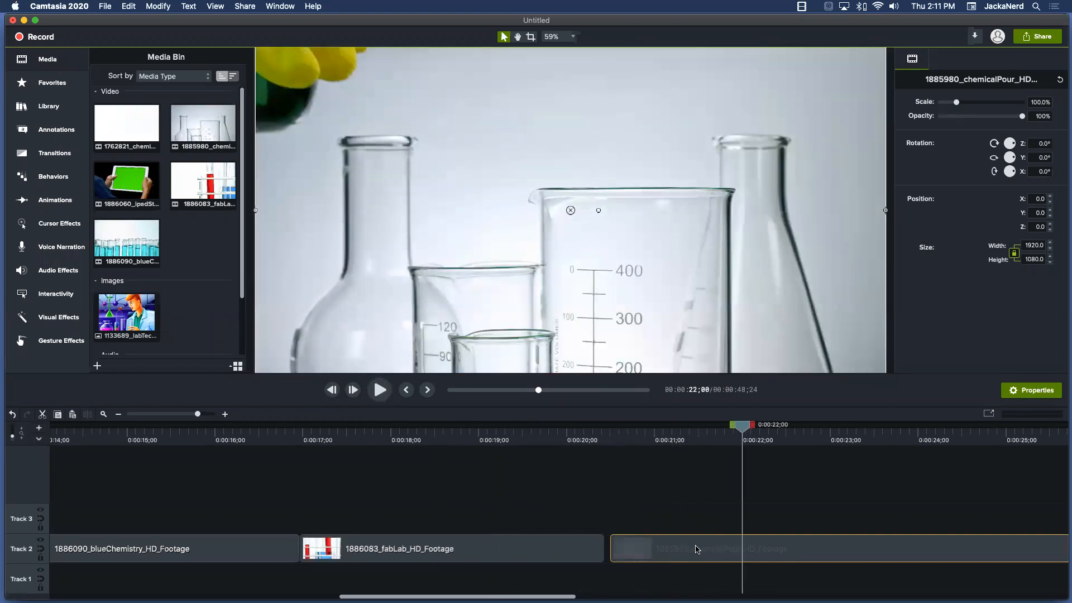
Close the gap between the fabLab and chemicalPour clips on Track 2 and preview the join up to 0:00:22;07
left_click_drag(691, 549, 691, 549)
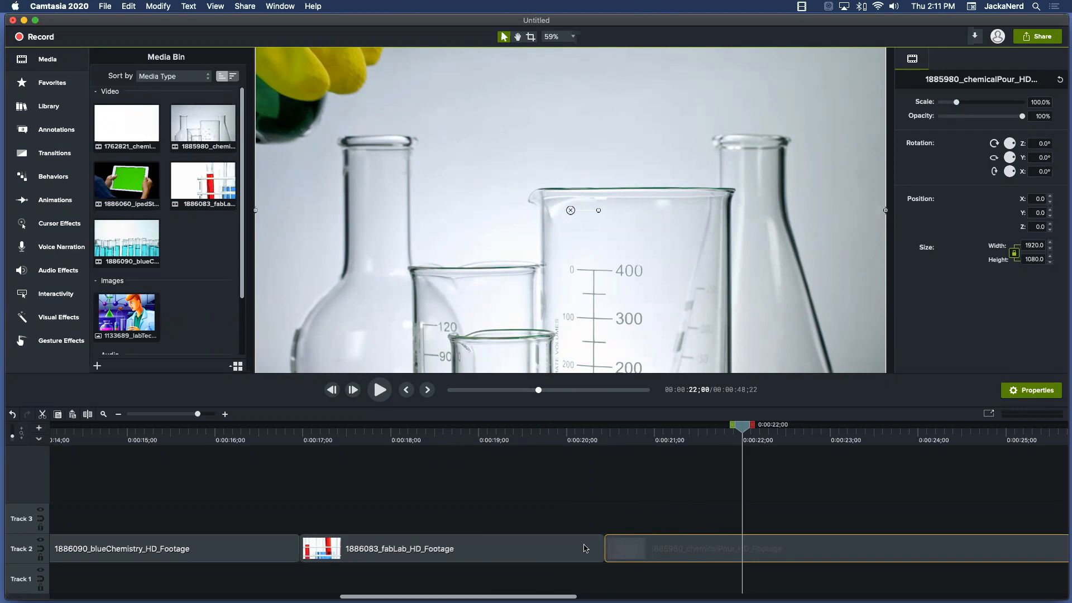
left_click(574, 434)
key("space")
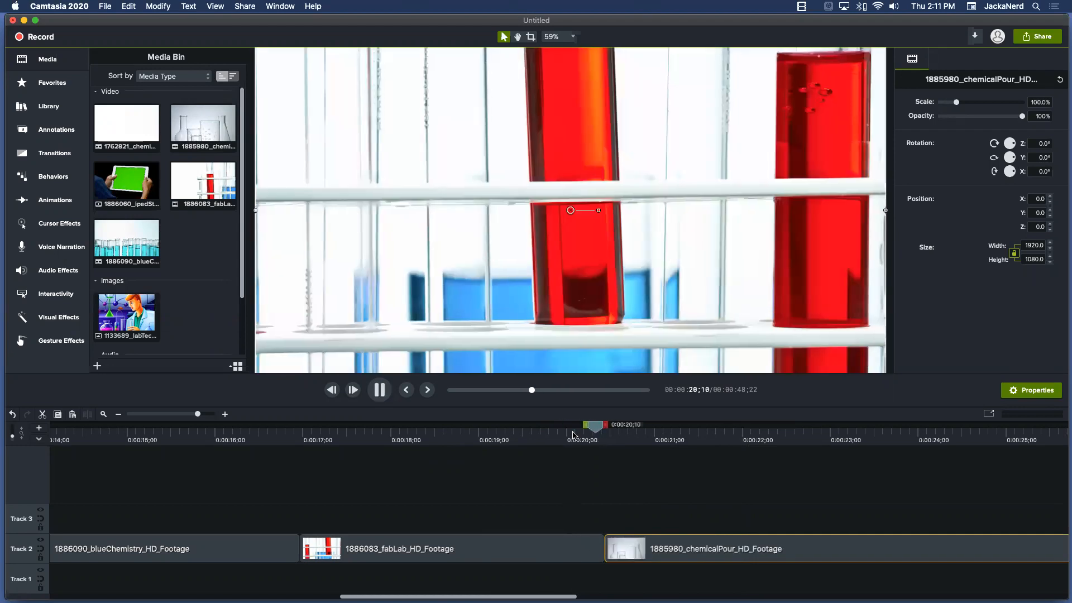
key("space")
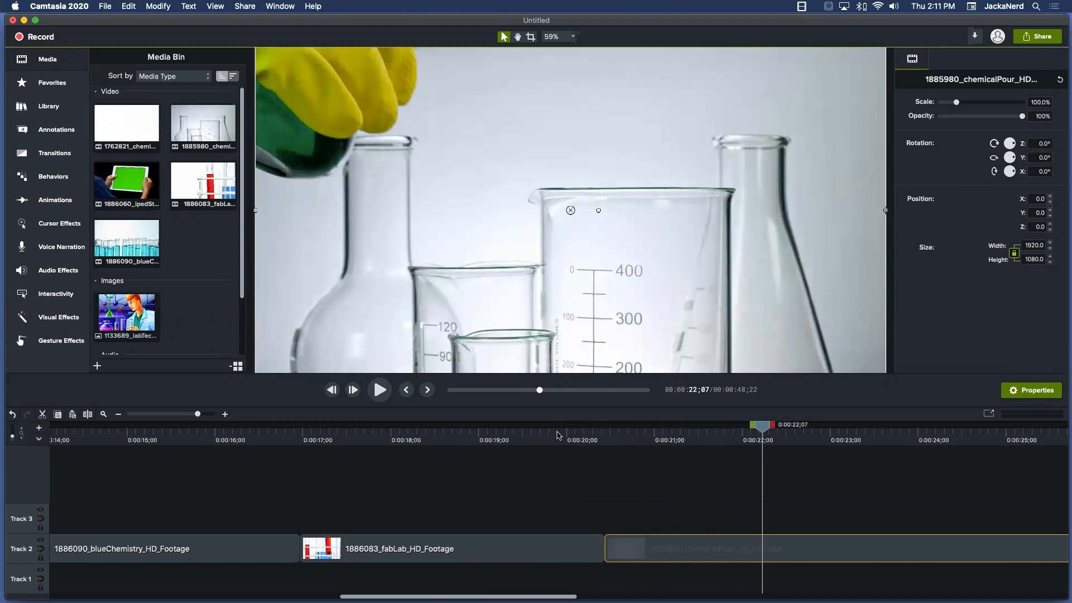
Add a Flip transition between the blueChemistry and fabLab clips and a Circle Stretch between fabLab and chemicalPour, and preview them
left_click(51, 150)
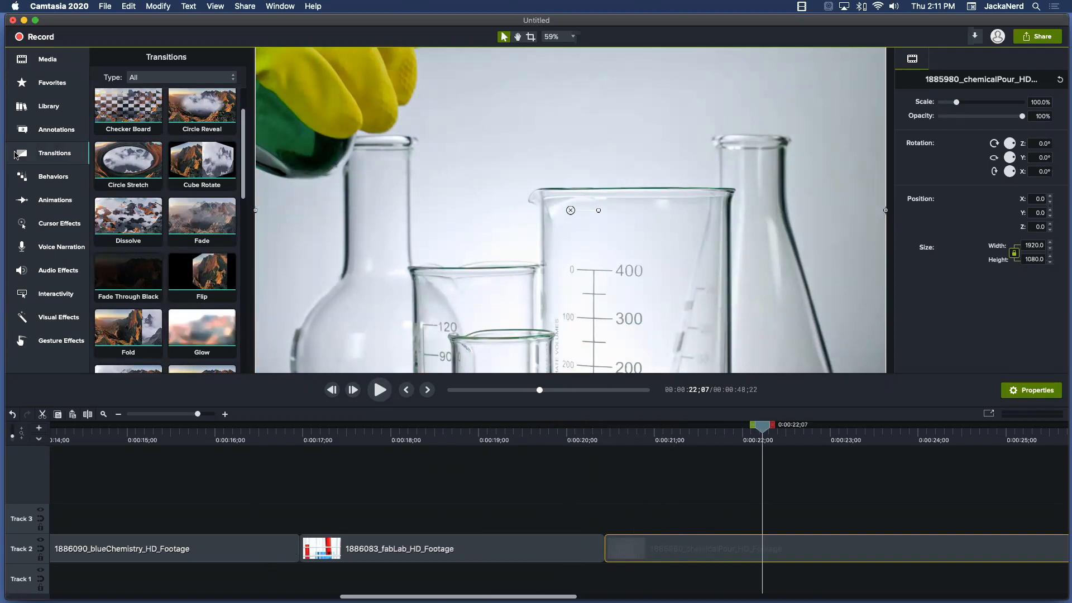
left_click_drag(202, 275, 301, 554)
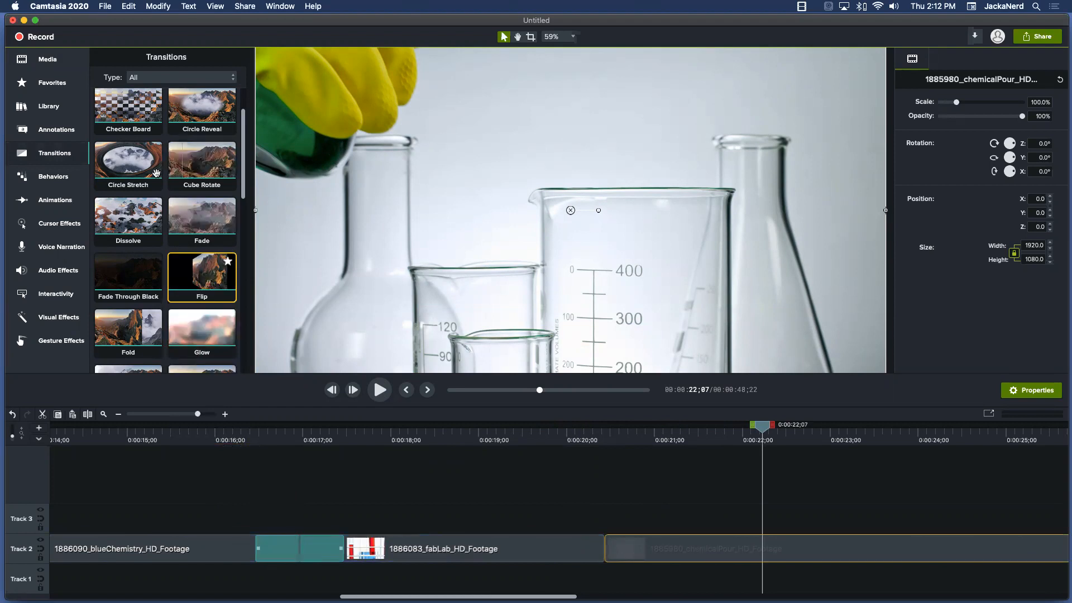
left_click_drag(118, 177, 599, 554)
left_click(194, 439)
key("space")
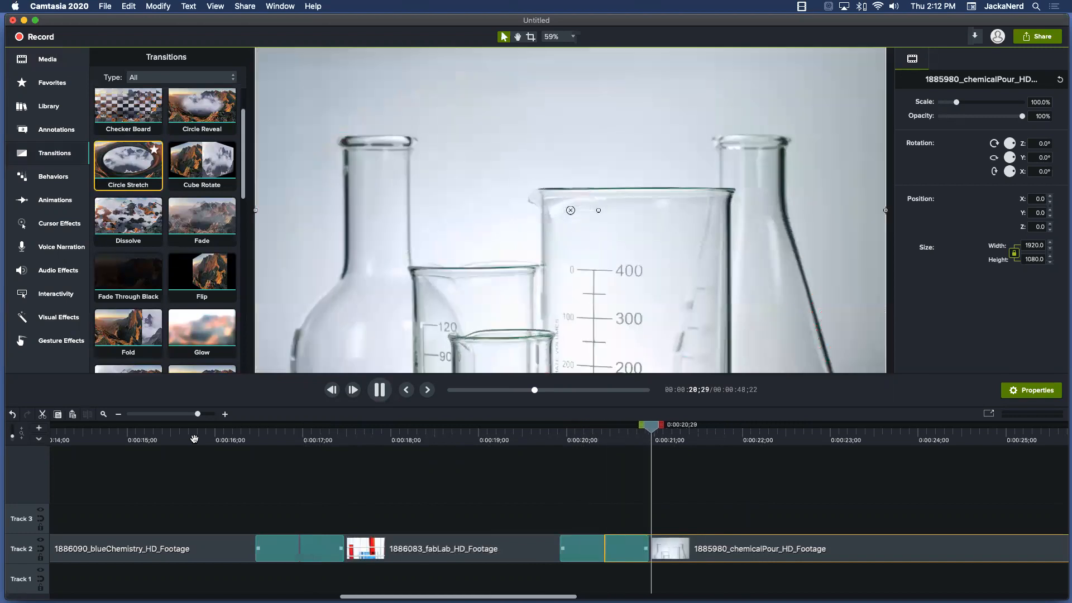
key("space")
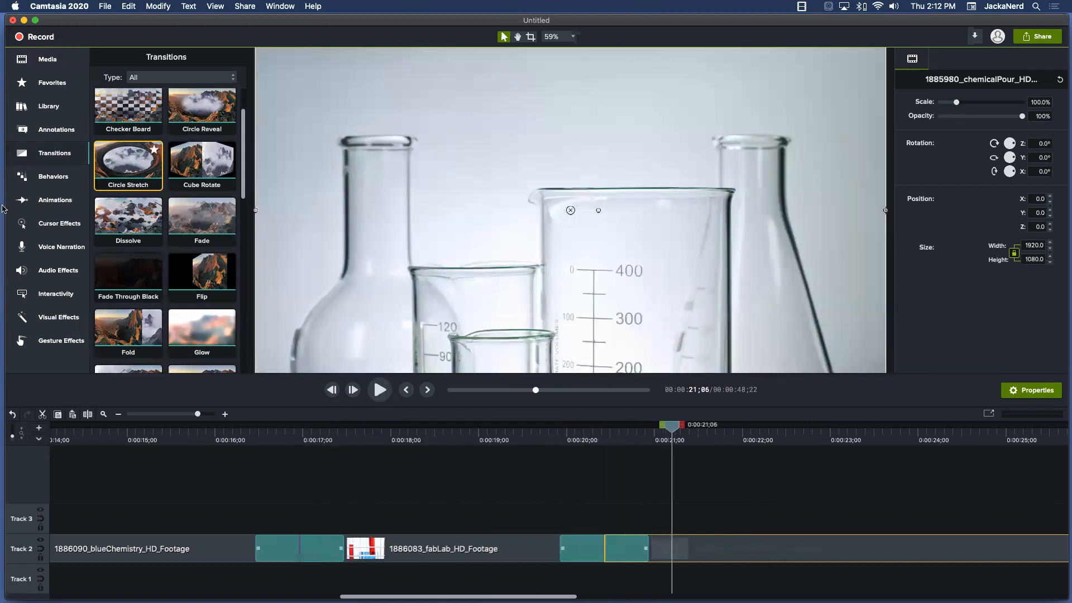
Replace the transition between the blueChemistry and fabLab clips with Gradient Wipe and preview it
scroll(174, 340, "down", 4)
left_click_drag(129, 295, 295, 552)
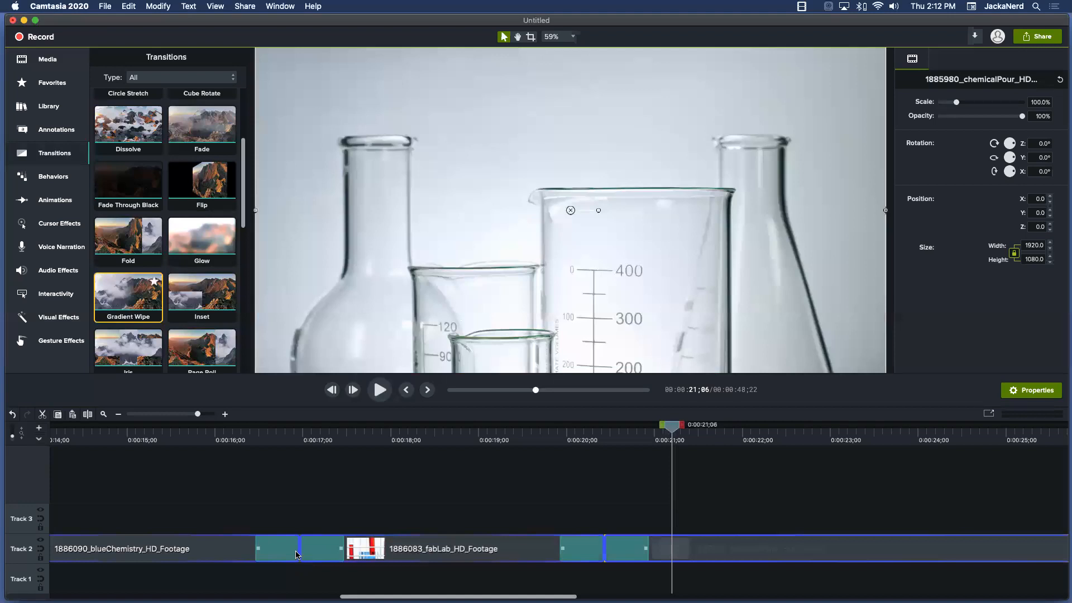
key("space")
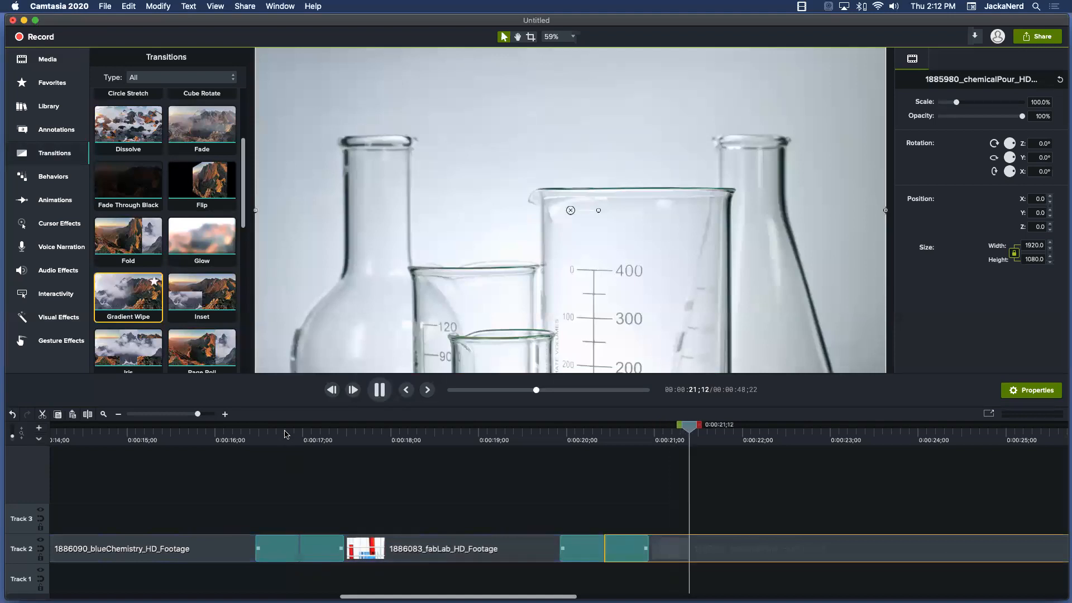
left_click(260, 439)
key("space")
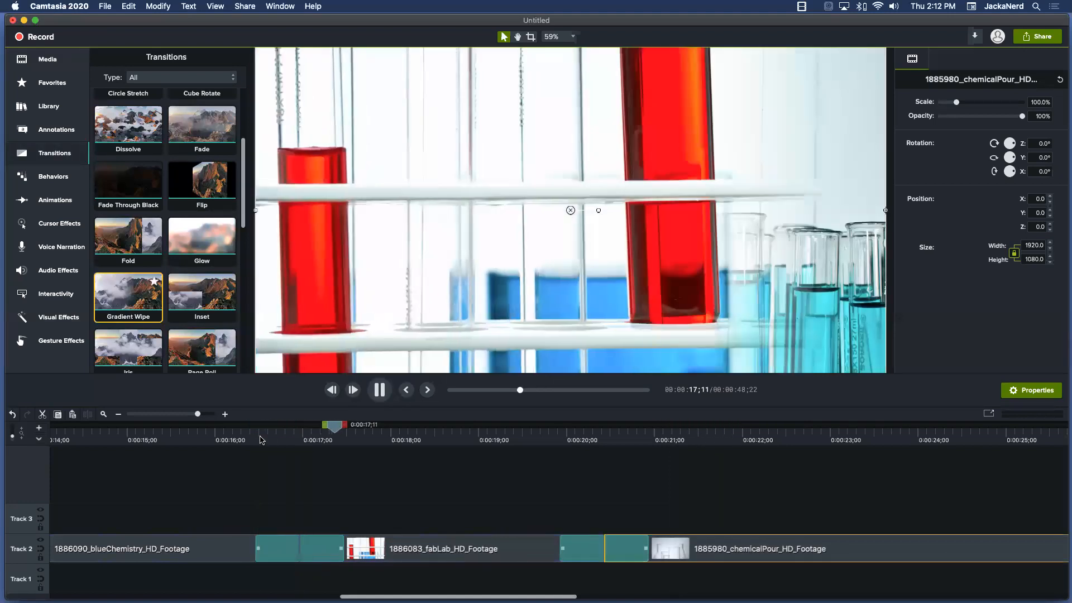
key("space")
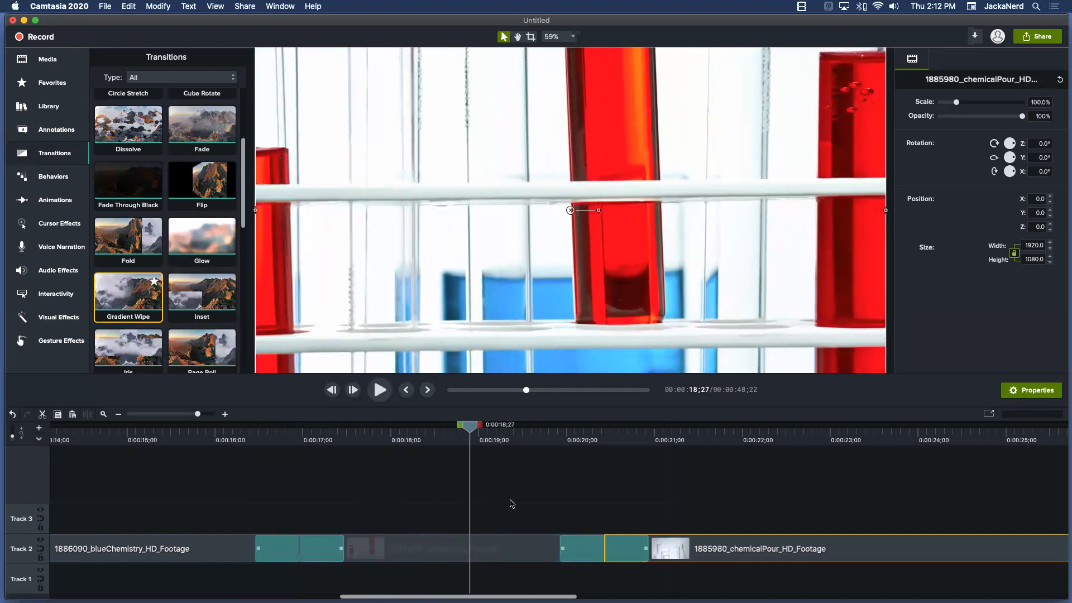
Scrub through the last chemicalPour clip on Track 2 to 0:00:30;01
scroll(511, 503, "right", 2)
left_click_drag(186, 414, 176, 415)
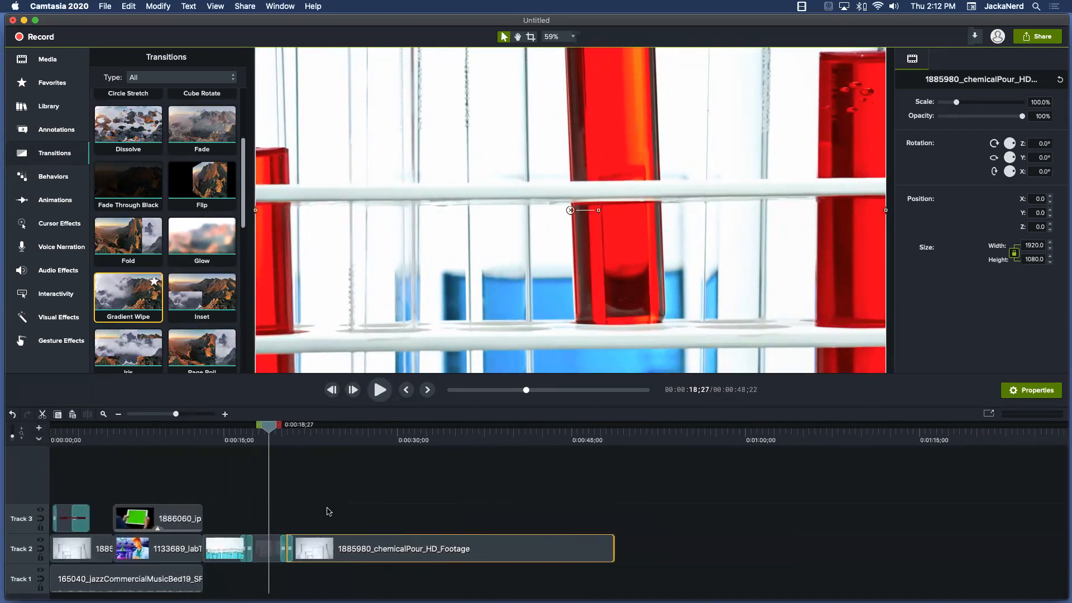
left_click(295, 440)
left_click_drag(301, 442, 399, 468)
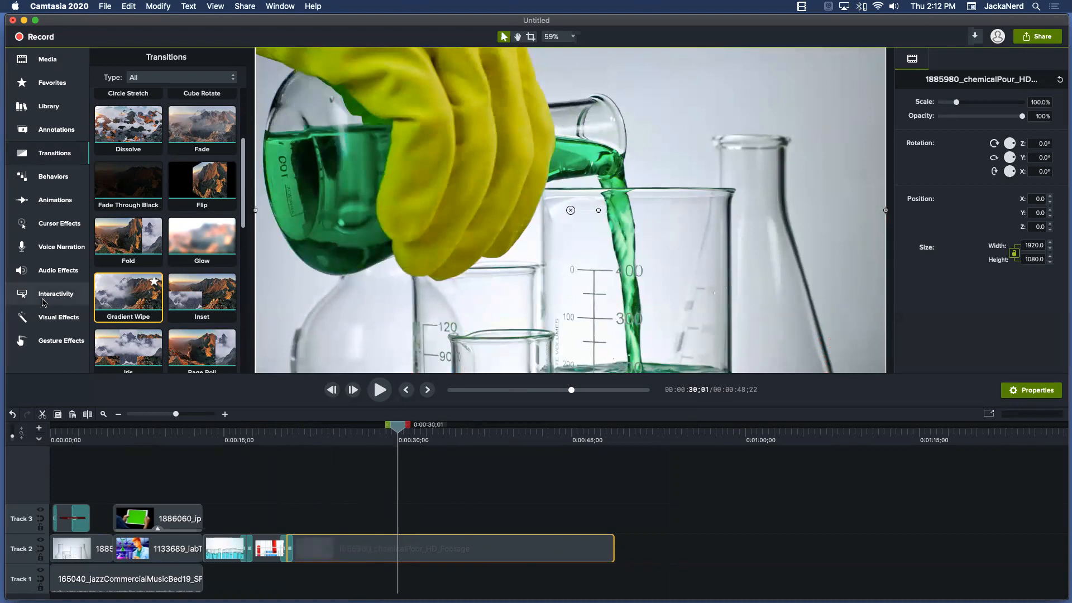
Apply the Clip Speed visual effect to the last chemicalPour clip and set its speed to 10x
left_click(50, 316)
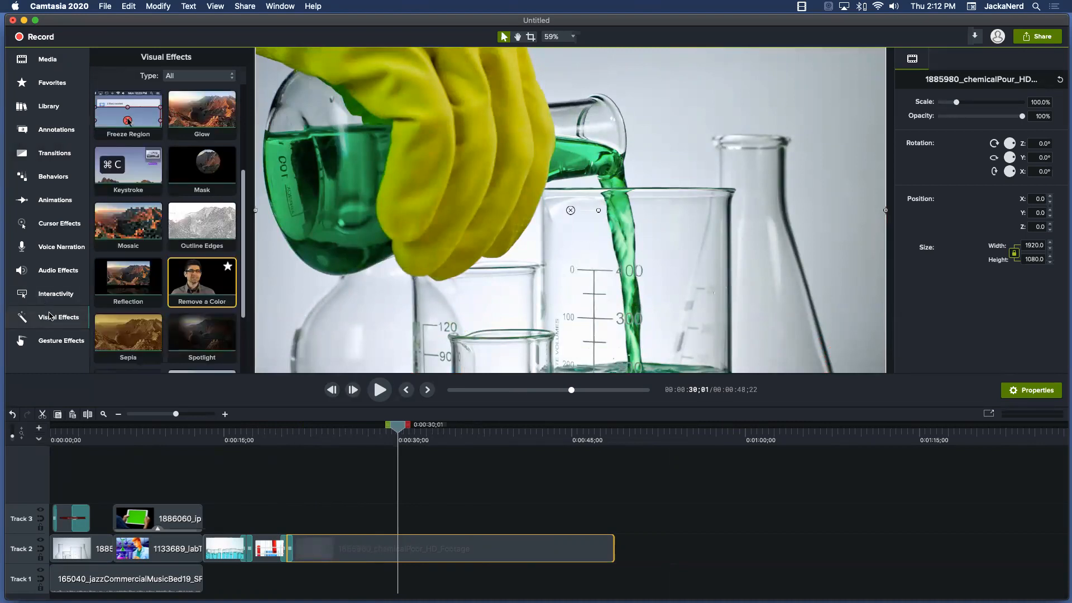
scroll(180, 236, "down", 4)
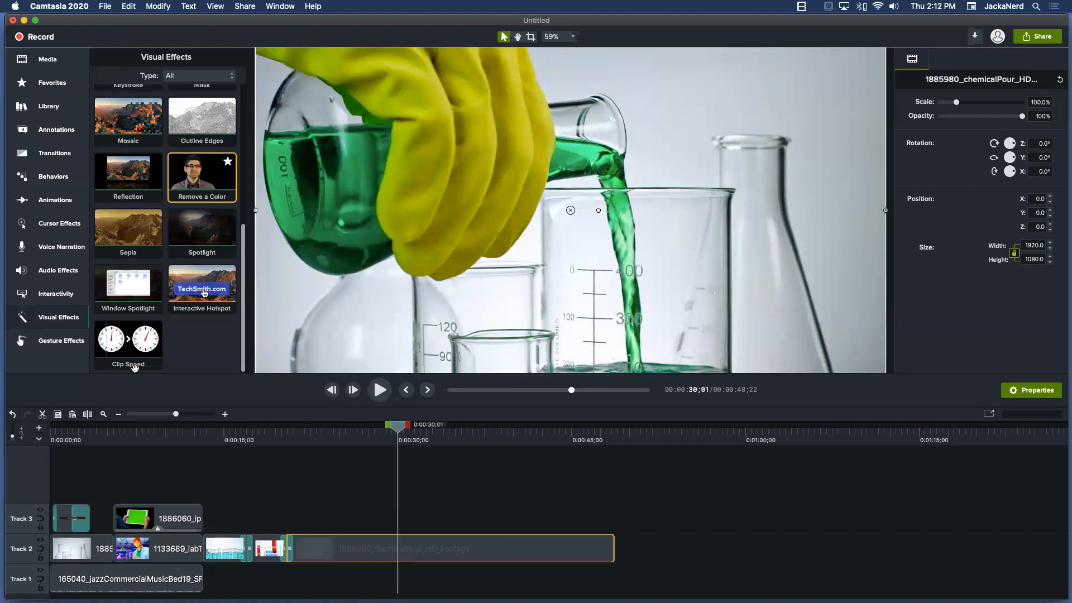
left_click_drag(128, 355, 366, 544)
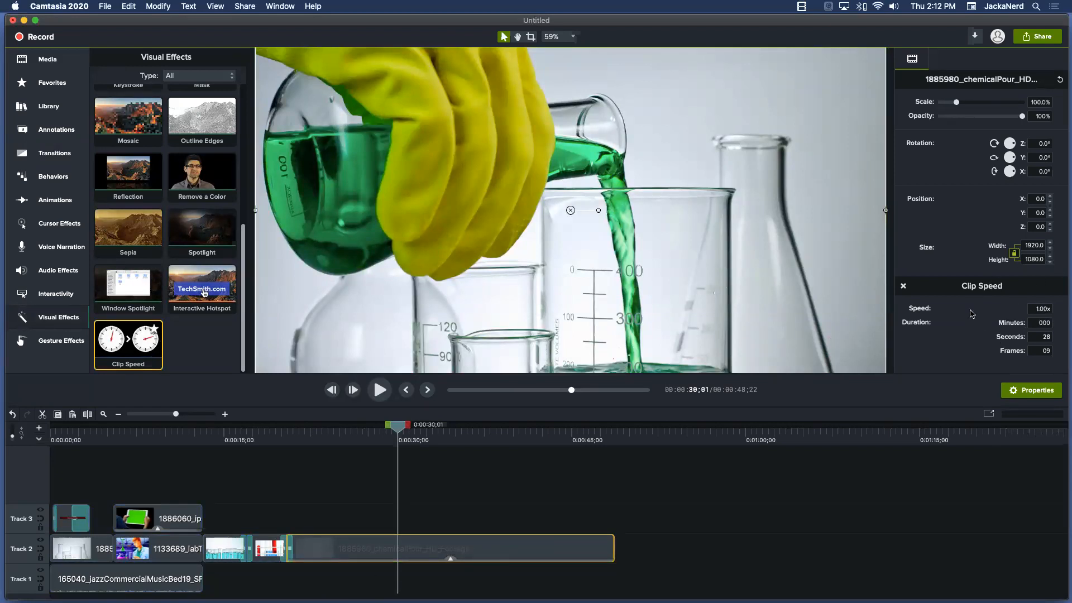
double_click(1038, 309)
type("10")
left_click(1045, 322)
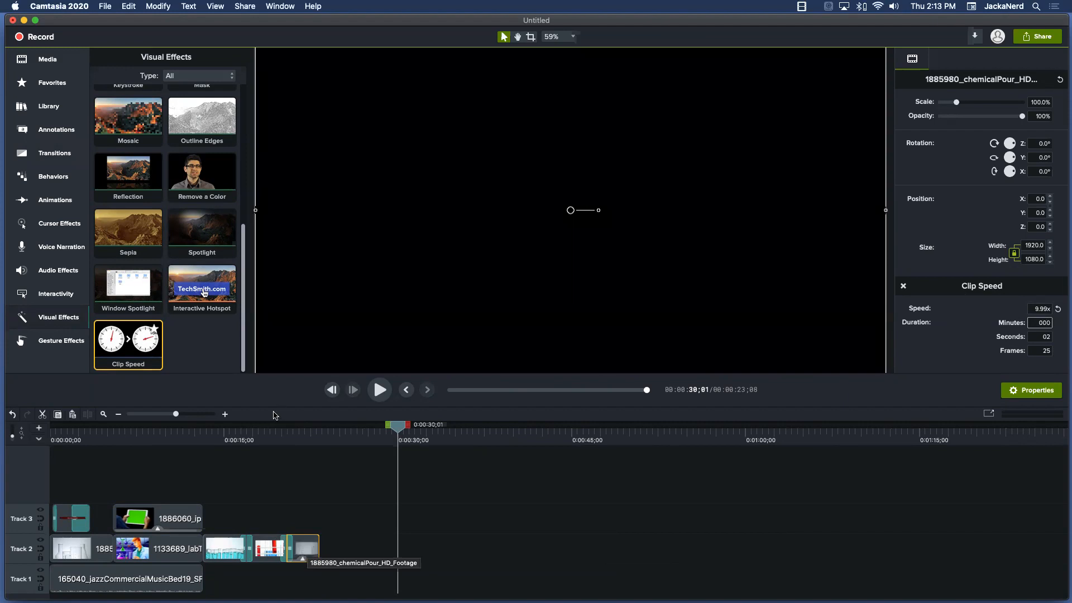
Preview the sped-up last chemicalPour clip on Track 2, playing from 0:00:19;12
left_click(274, 438)
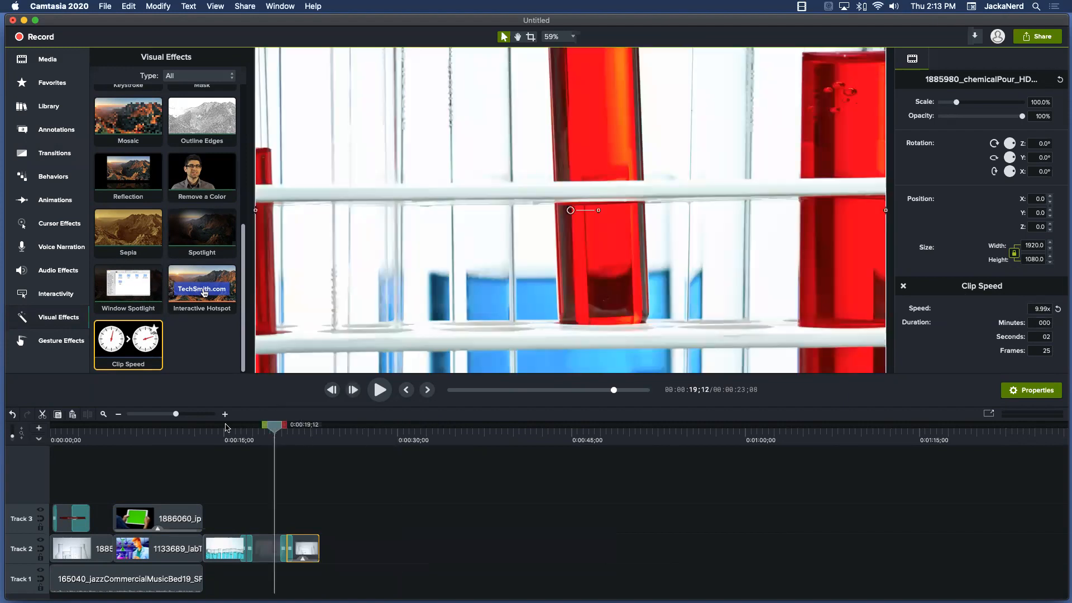
right_click(189, 418)
left_click(197, 419)
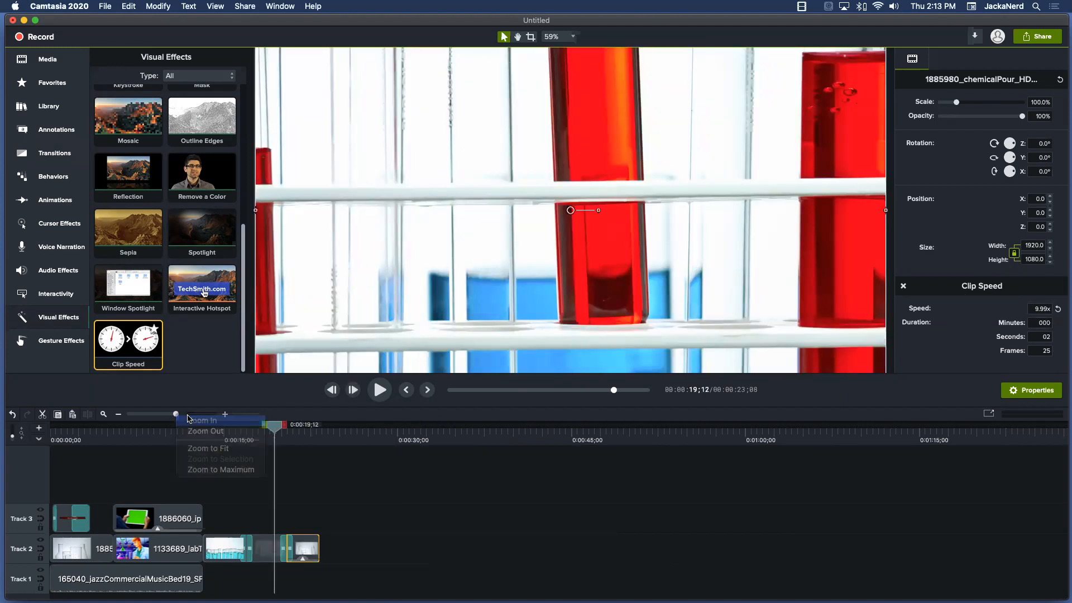
right_click(193, 416)
left_click(183, 416)
left_click(200, 414)
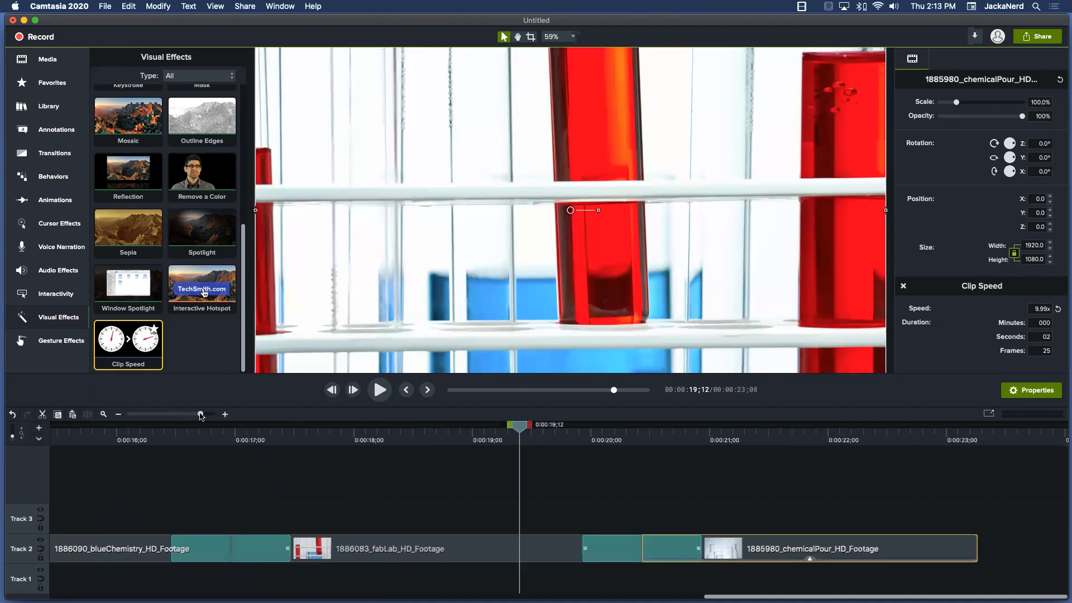
key("space")
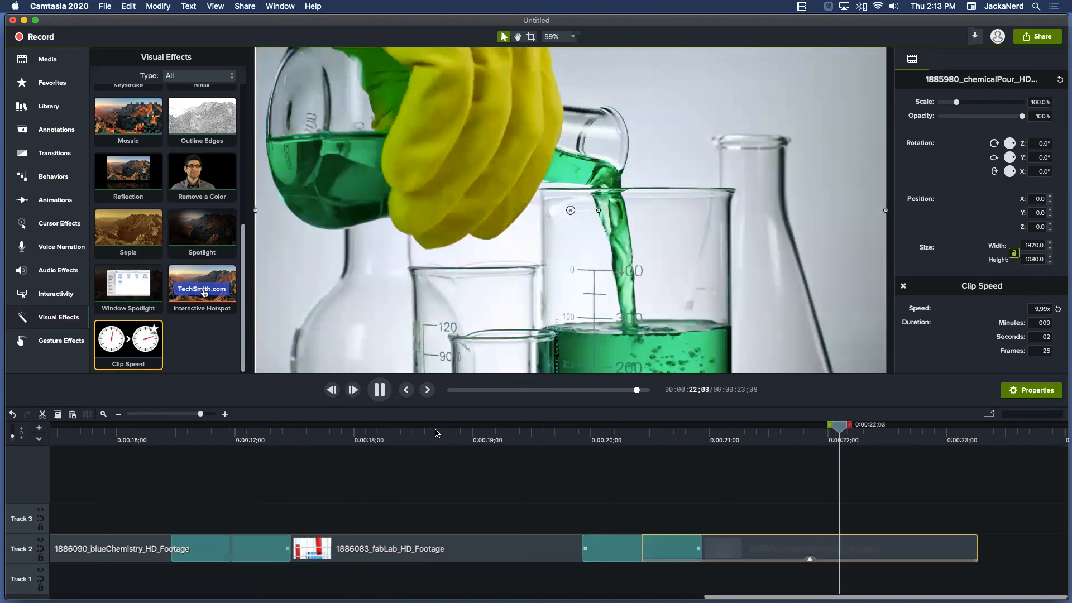
key("space")
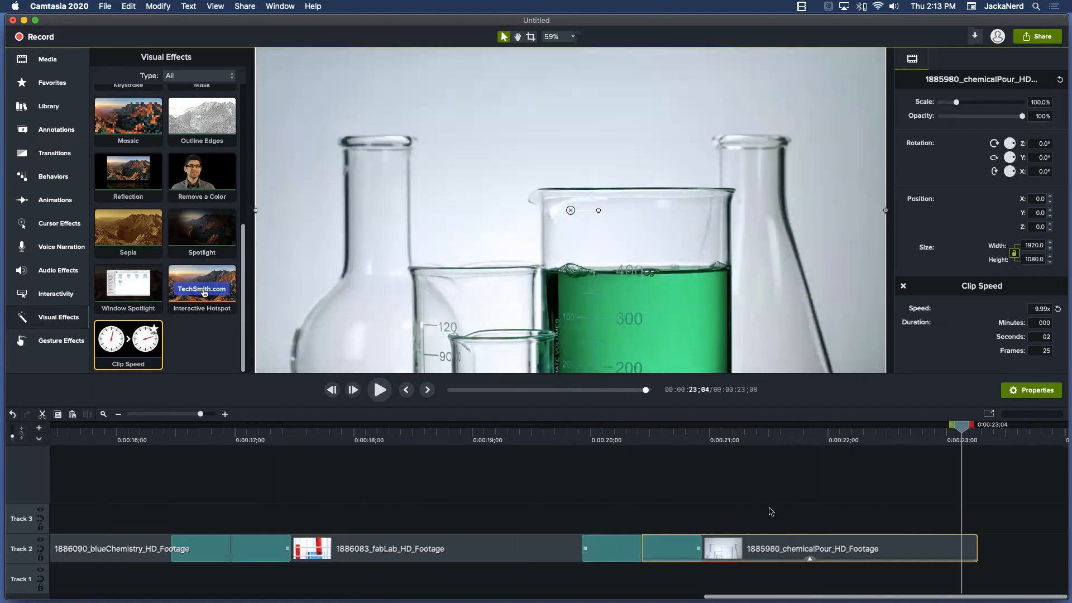
Set the last chemicalPour clip's speed to 0.5x and preview the slow-motion playback
left_click_drag(772, 550, 773, 550)
left_click(1039, 309)
double_click(1039, 309)
type(".5")
key("Return")
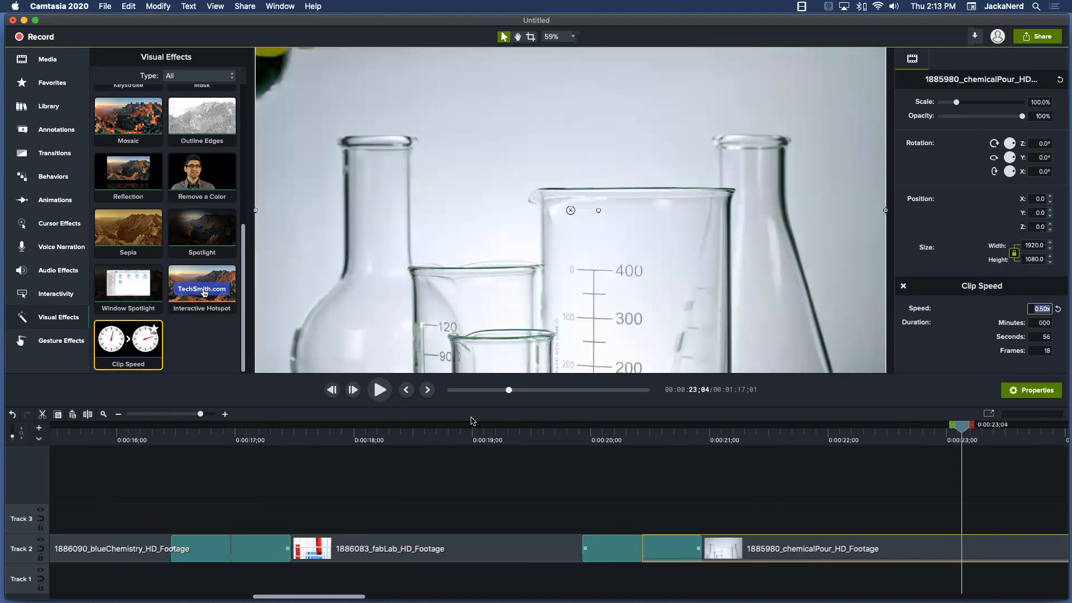
left_click(176, 414)
left_click_drag(177, 415, 169, 419)
key("space")
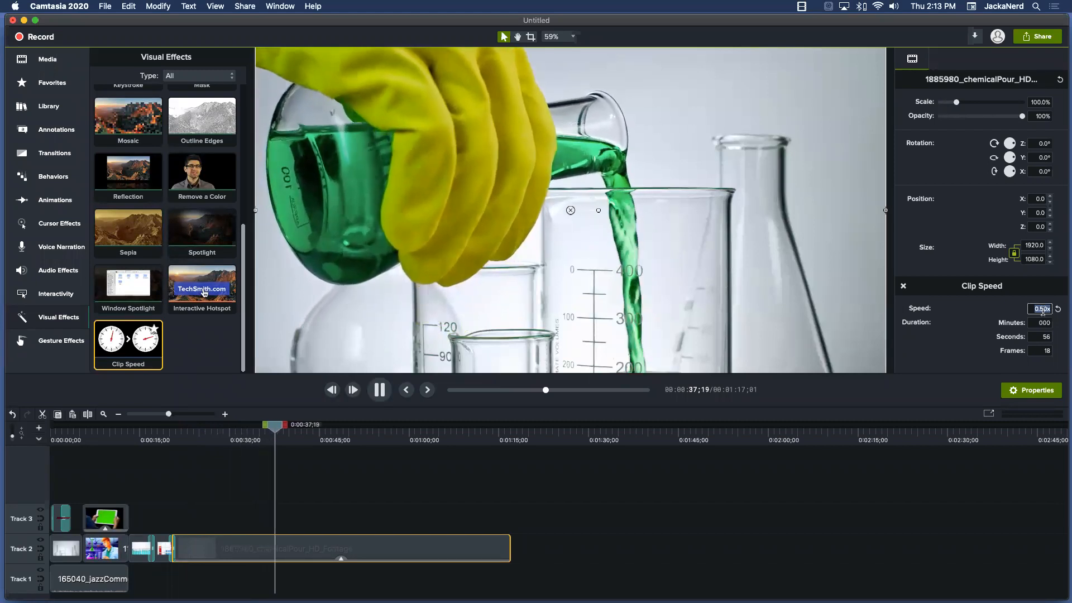
Set the last chemicalPour clip's speed back to 10x and preview the end of the timeline
type("10")
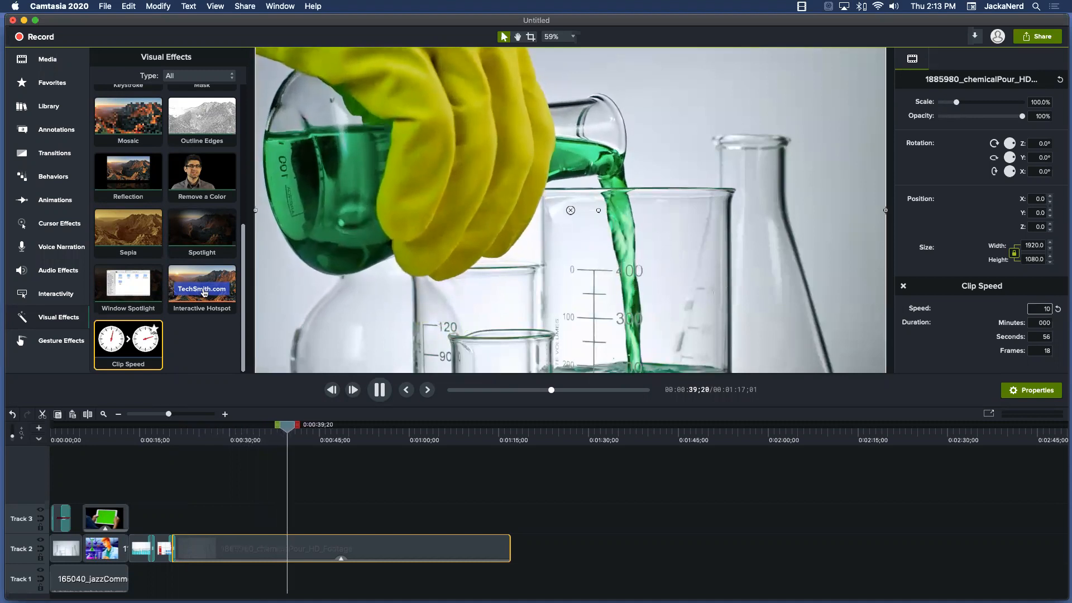
key("Return")
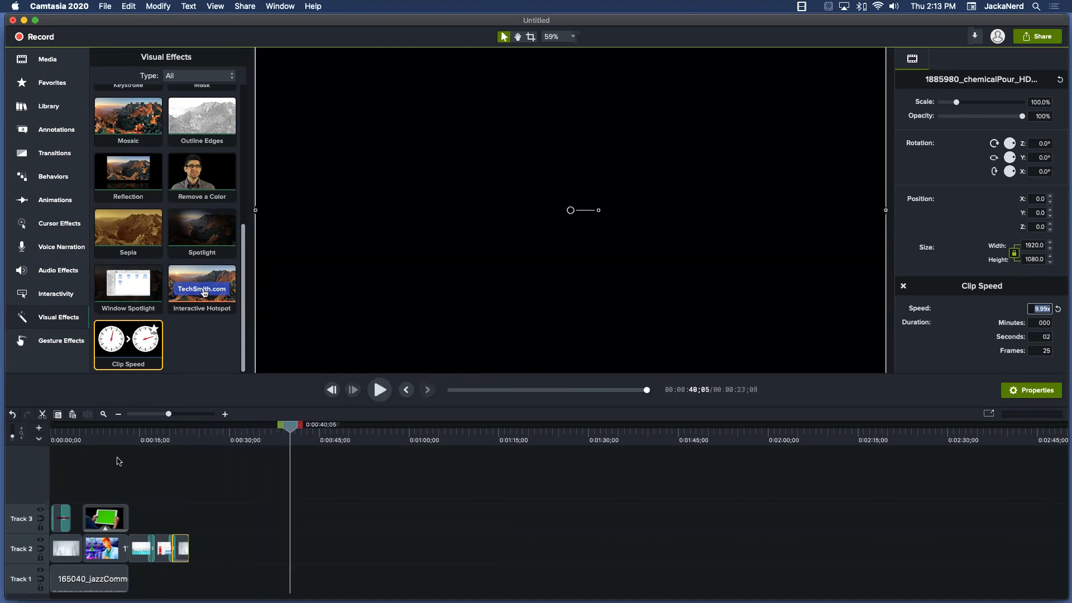
left_click(136, 434)
key("space")
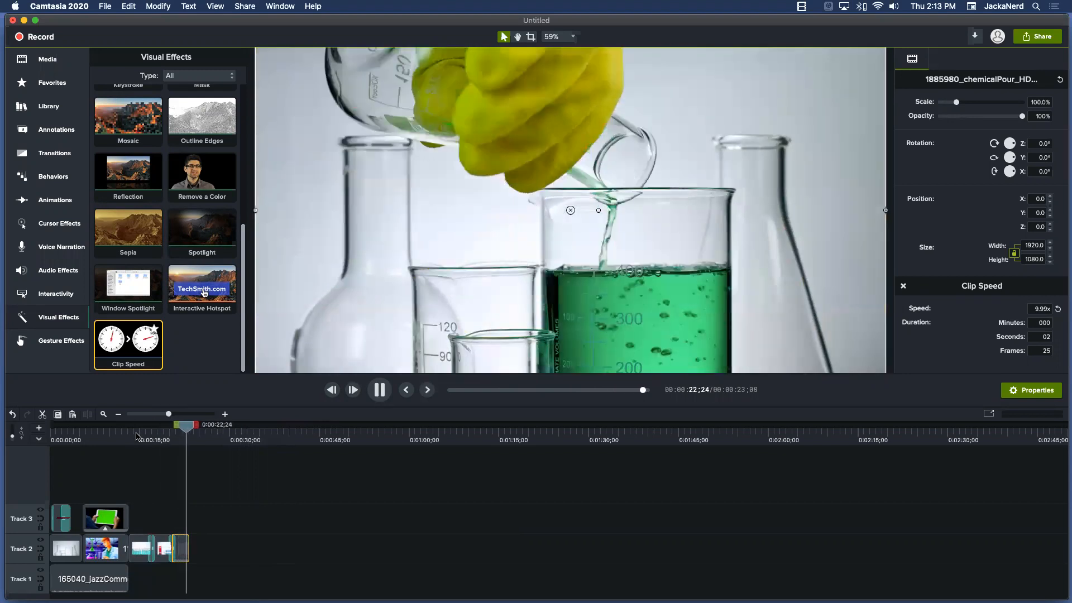
key("space")
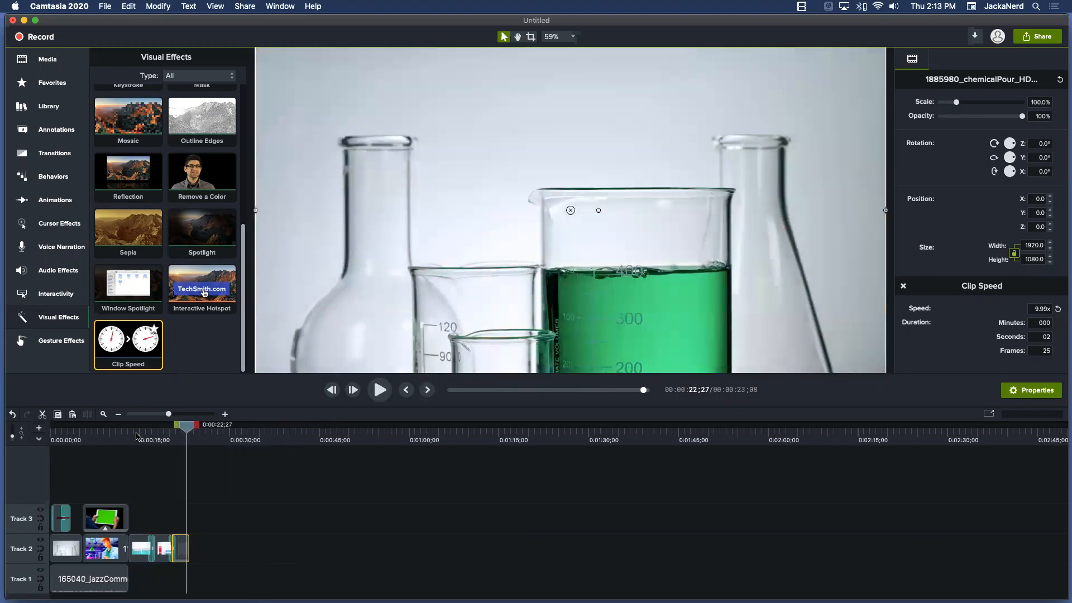
right_click(166, 415)
left_click(166, 415)
right_click(162, 415)
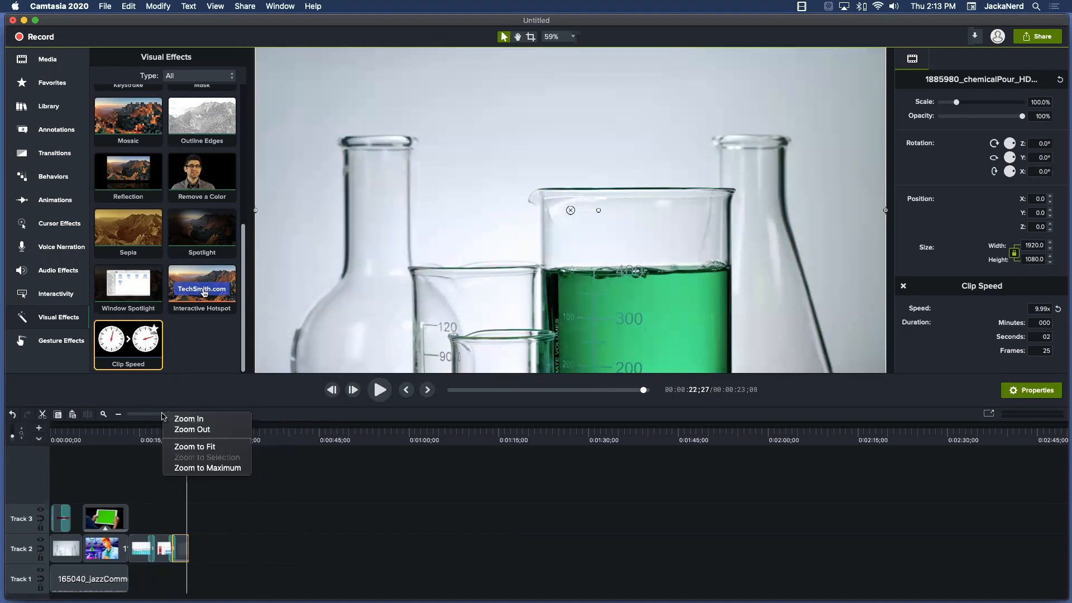
left_click(157, 416)
right_click(169, 415)
left_click(169, 416)
left_click_drag(169, 415, 173, 416)
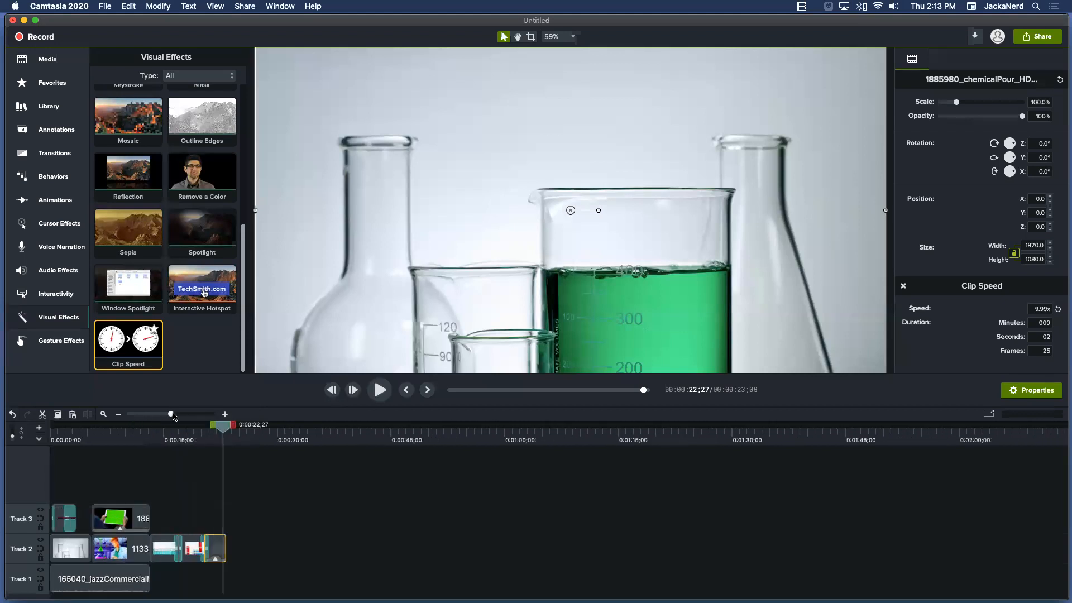
Open the Camtasia Recorder and choose the other full-screen 2343 display as the recording area
mouse_move(733, 584)
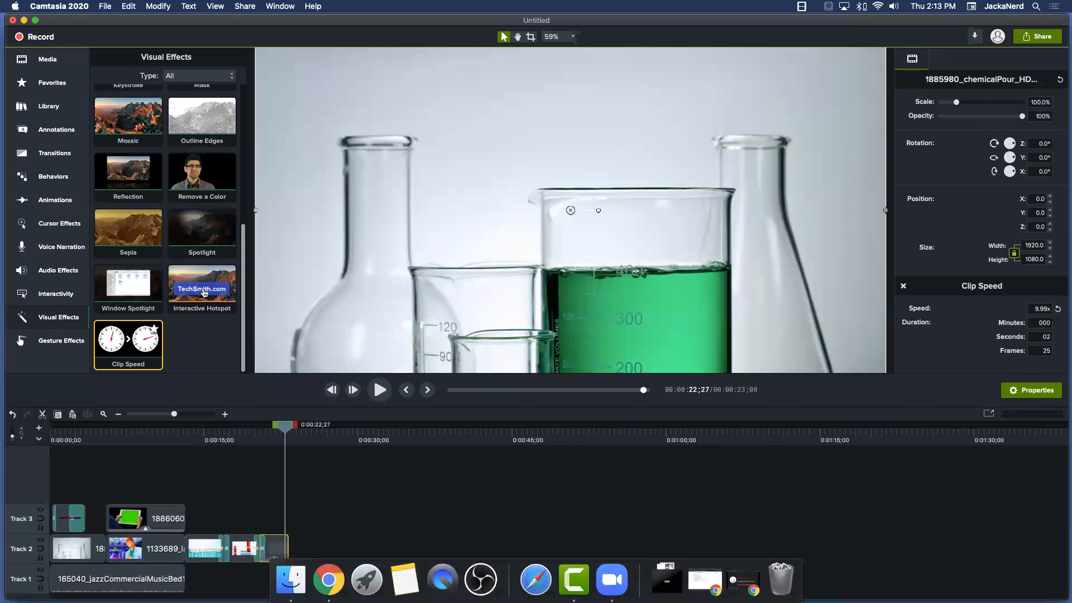
left_click(733, 581)
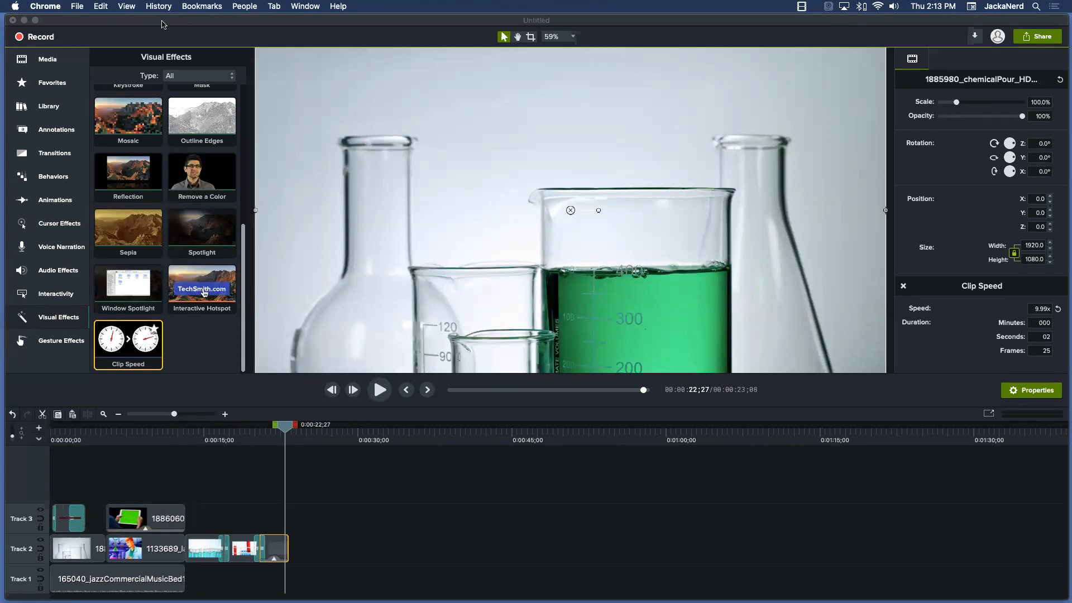
left_click(41, 37)
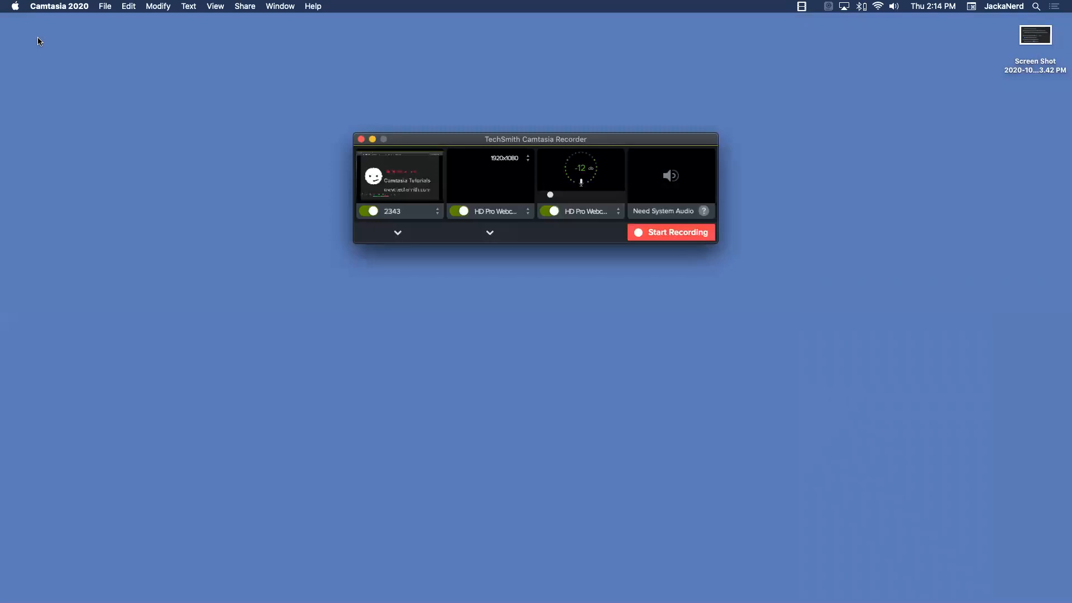
left_click(436, 214)
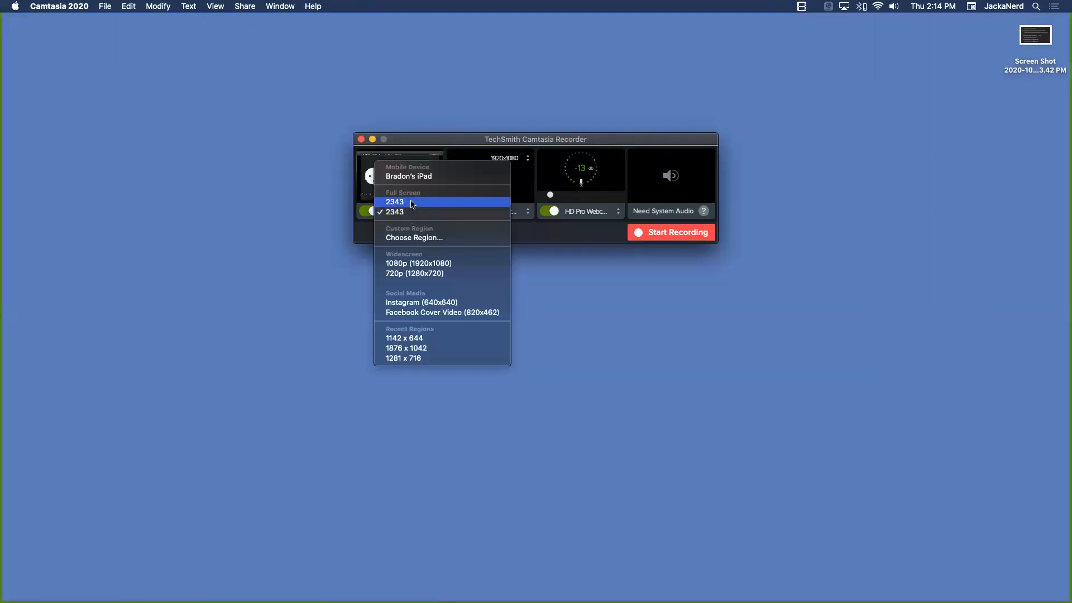
left_click(411, 204)
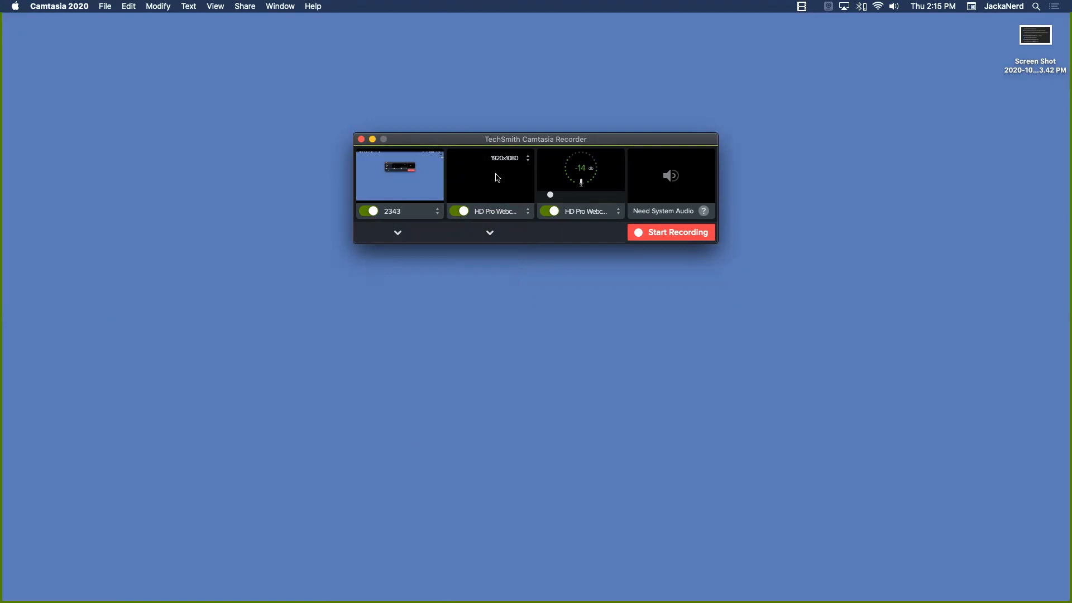
Try HD Pro Webcam C920 #2 as the recorder's camera and reselect HD Pro Webcam C920
left_click(526, 213)
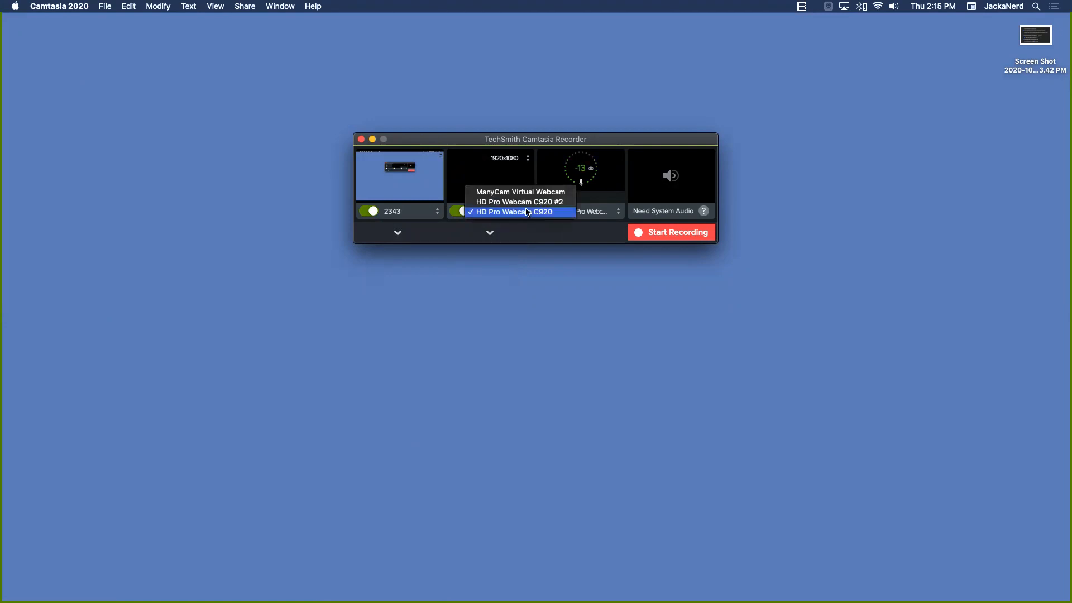
left_click(527, 206)
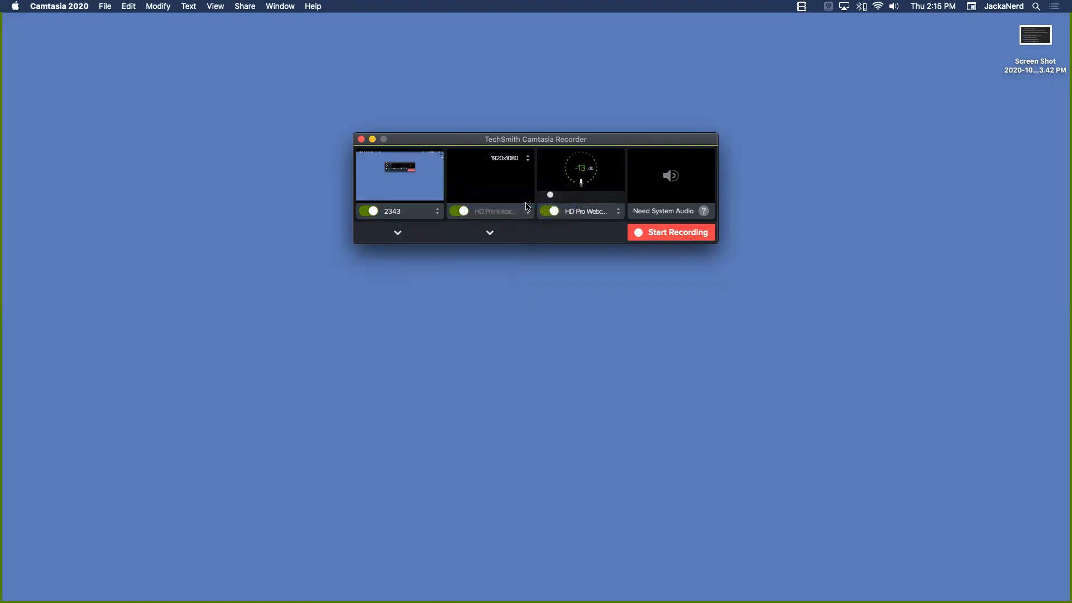
left_click(527, 214)
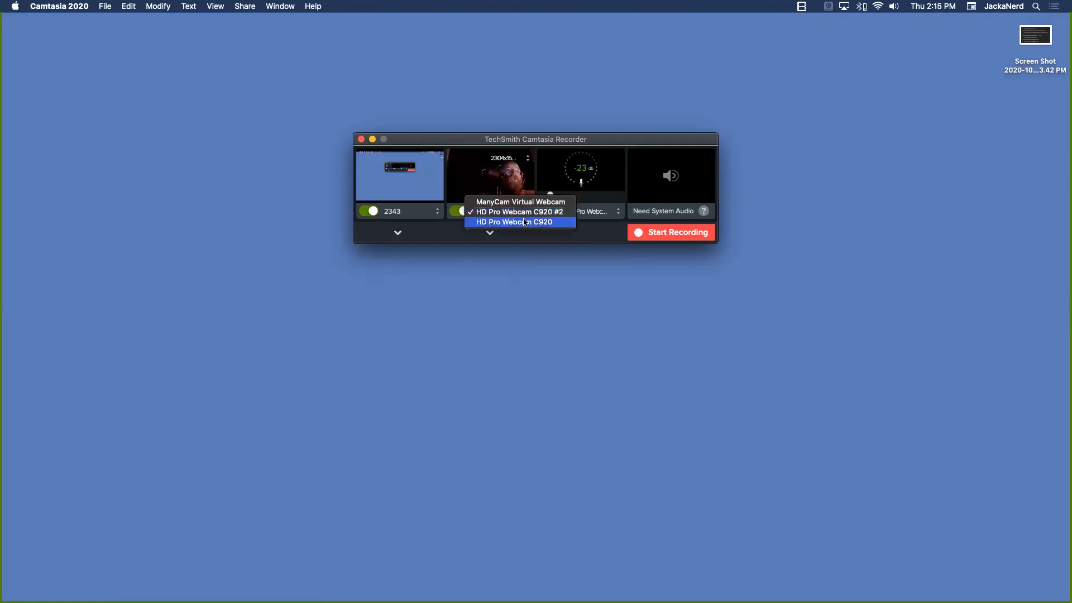
left_click(524, 222)
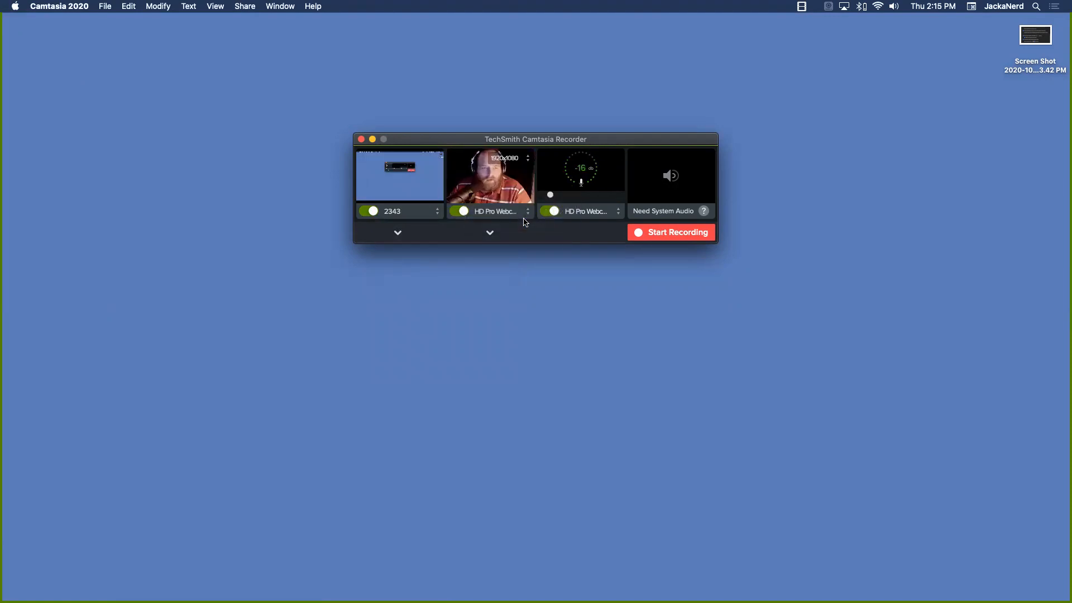
Set the recorder's microphone source to Scarlett 18i8 USB
left_click(616, 215)
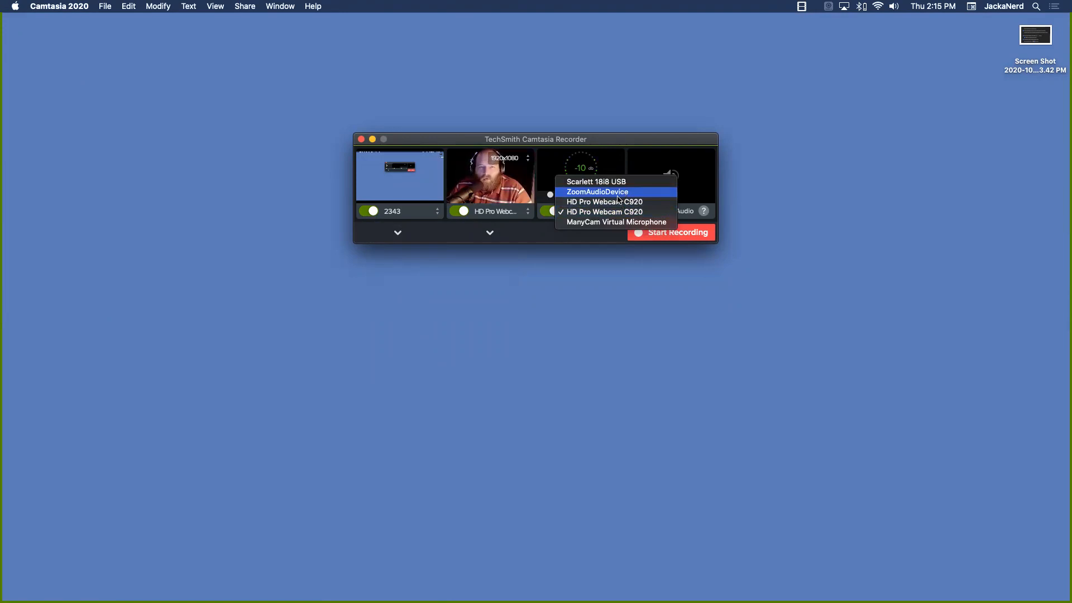
left_click(614, 212)
left_click(614, 213)
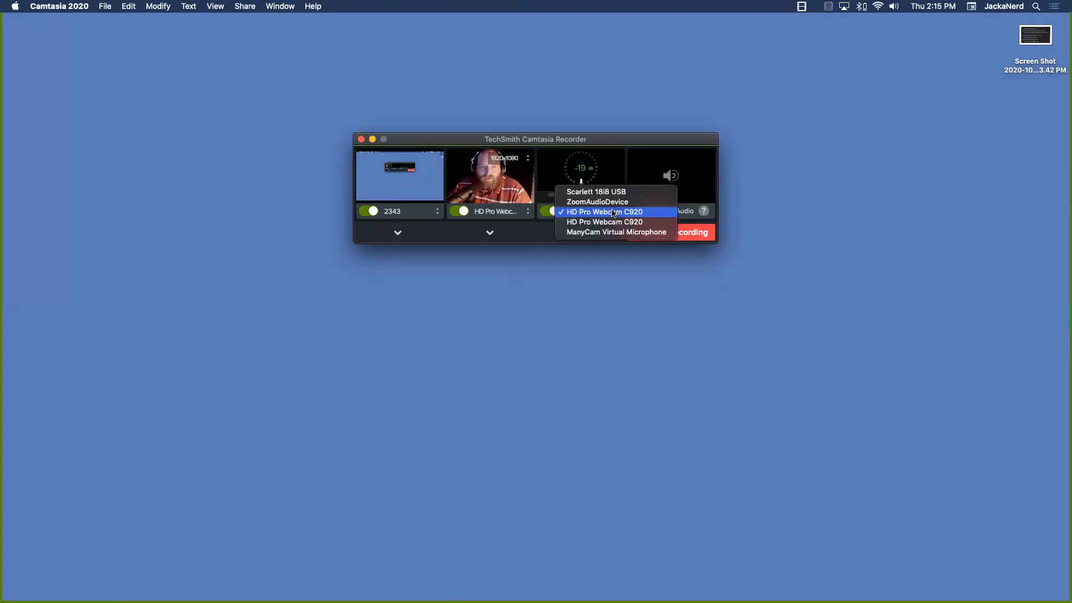
left_click(619, 192)
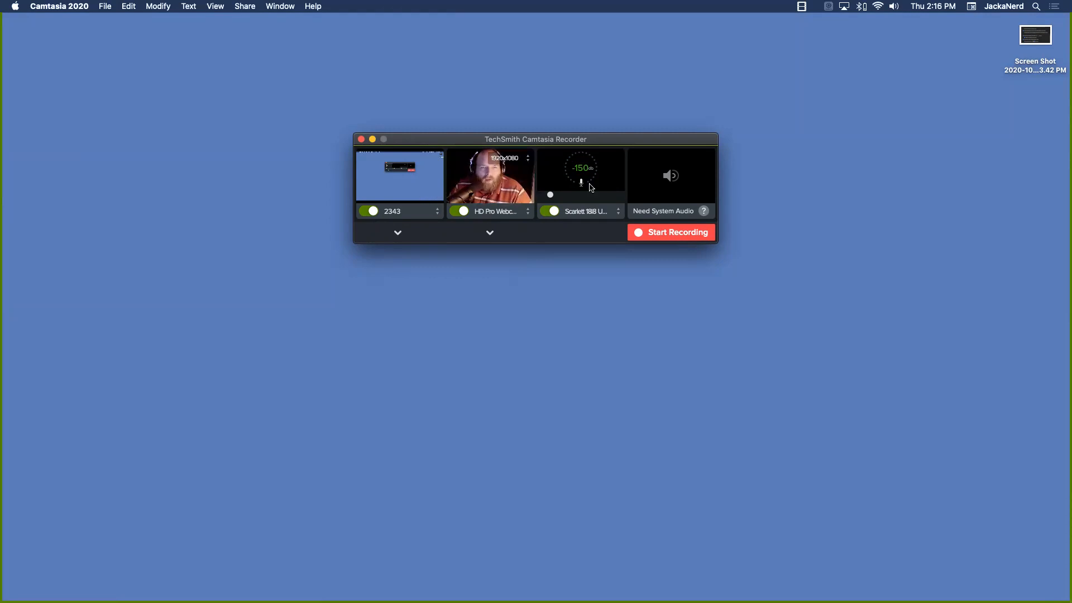
Place the Chrome slideshow window on the recorded display and move the recorder window off it
left_click_drag(1071, 34, 602, 25)
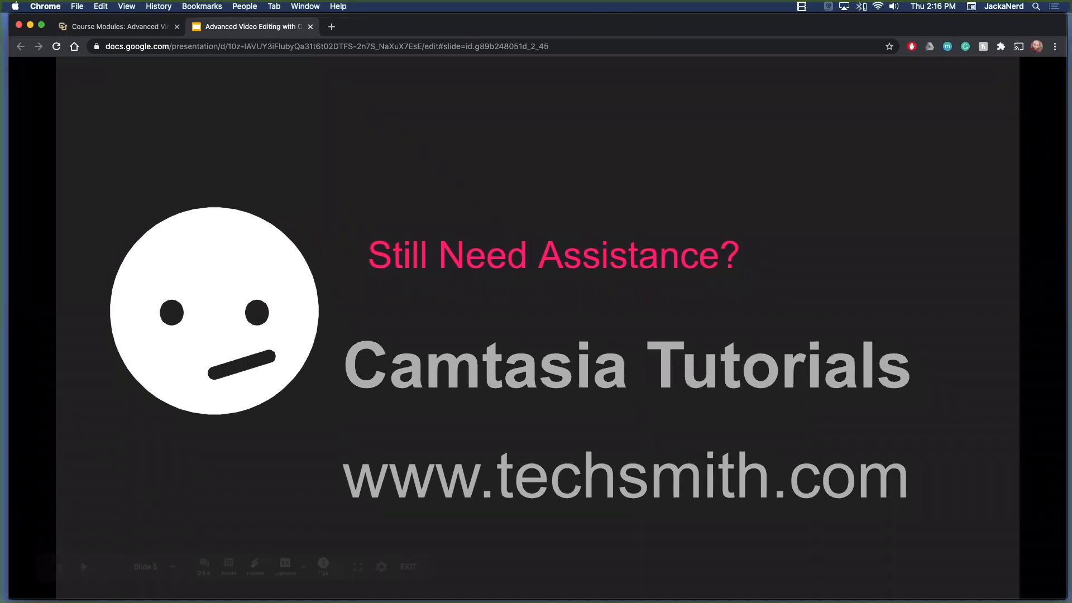
mouse_move(535, 578)
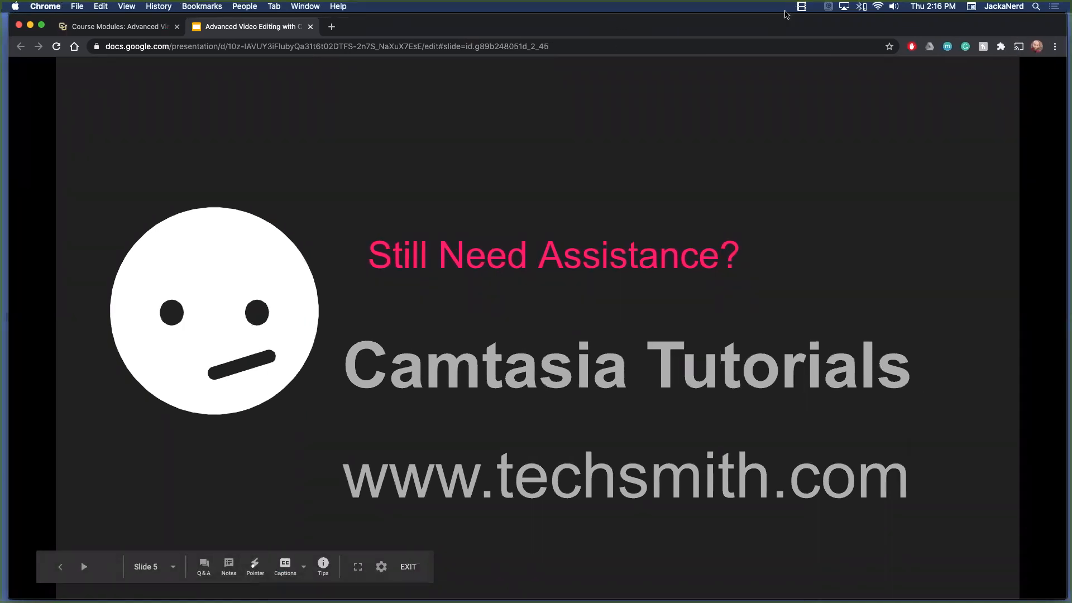
left_click_drag(783, 24, 760, 186)
left_click_drag(636, 139, 984, 29)
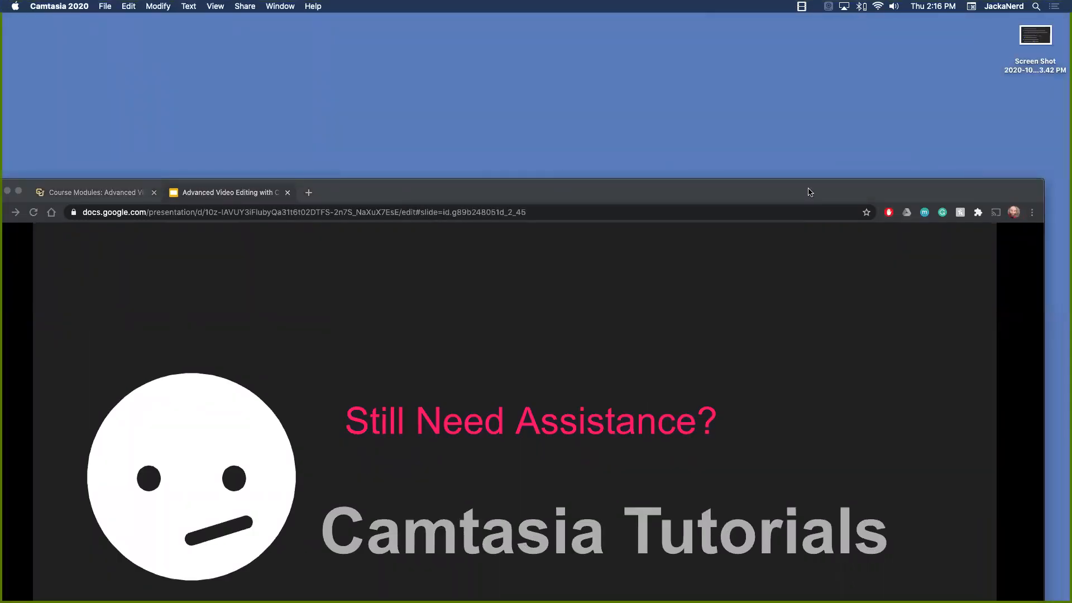
left_click_drag(837, 186, 873, 26)
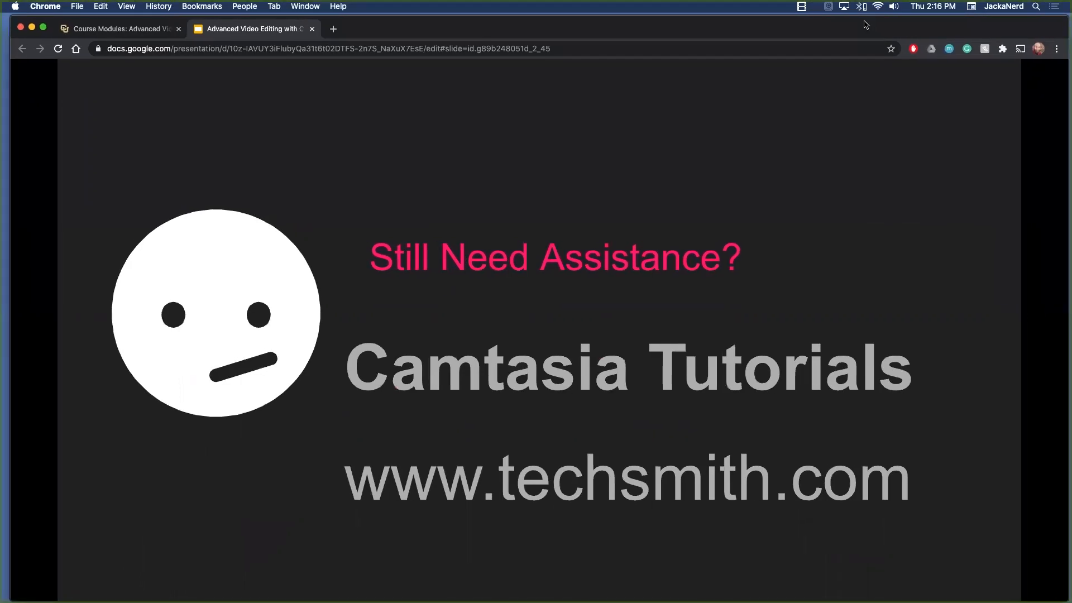
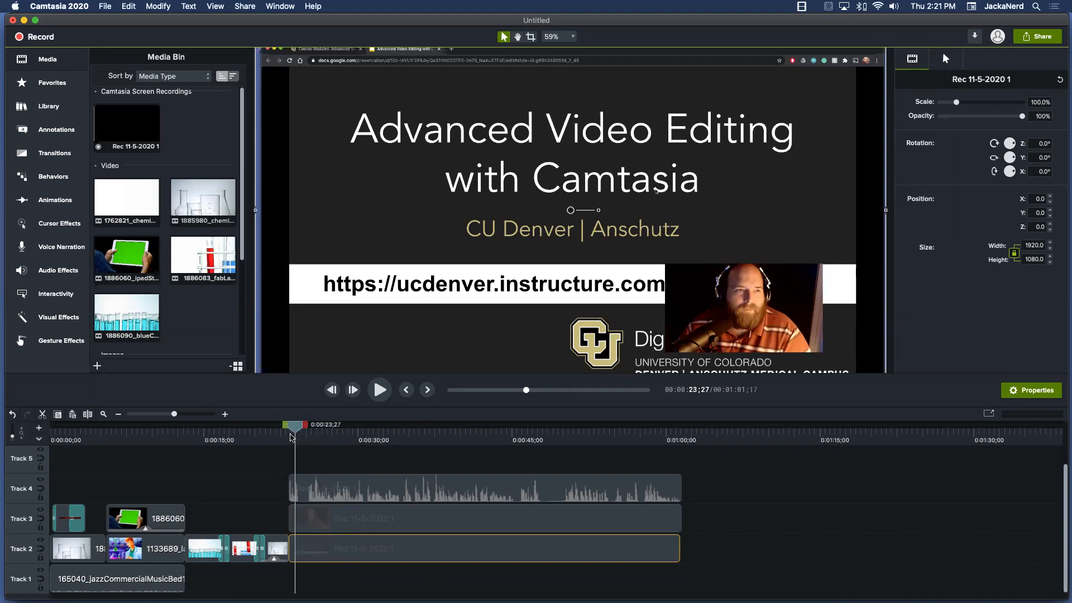
At 0:00:23;11, move the Track 3 webcam recording on the canvas to about X -615, Y 35
left_click(289, 437)
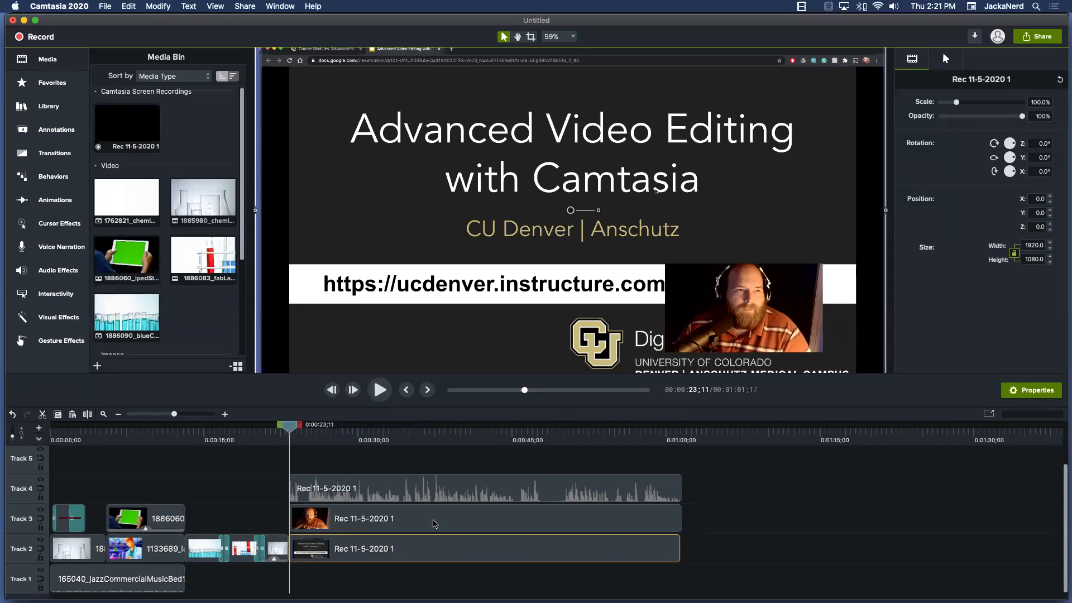
left_click(435, 524)
left_click_drag(771, 339, 396, 234)
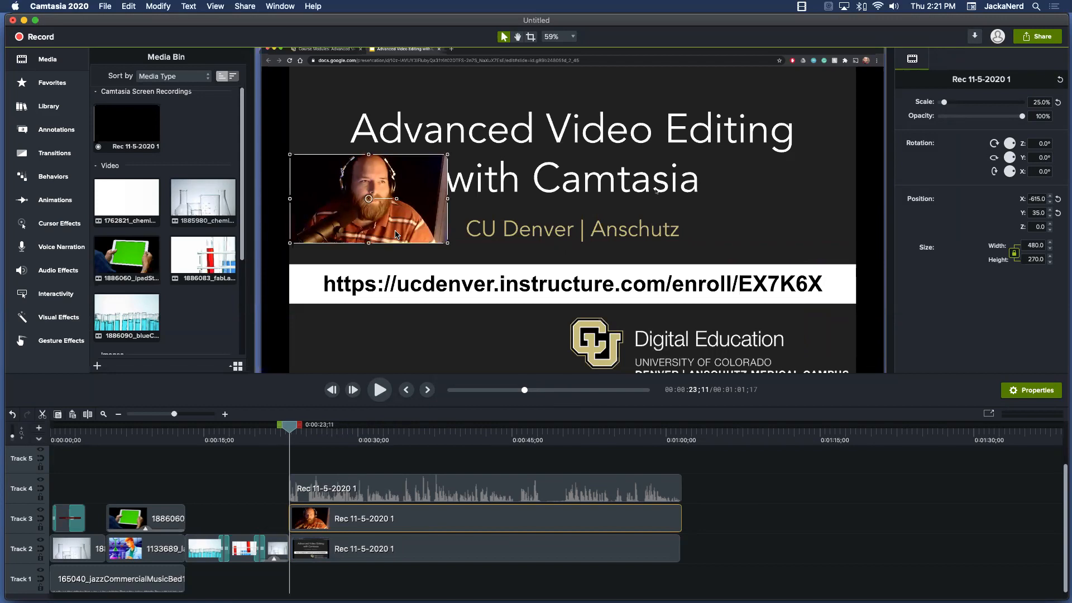
Play the recording with the repositioned webcam overlay and set the playhead to 0:00:26;29
key("space")
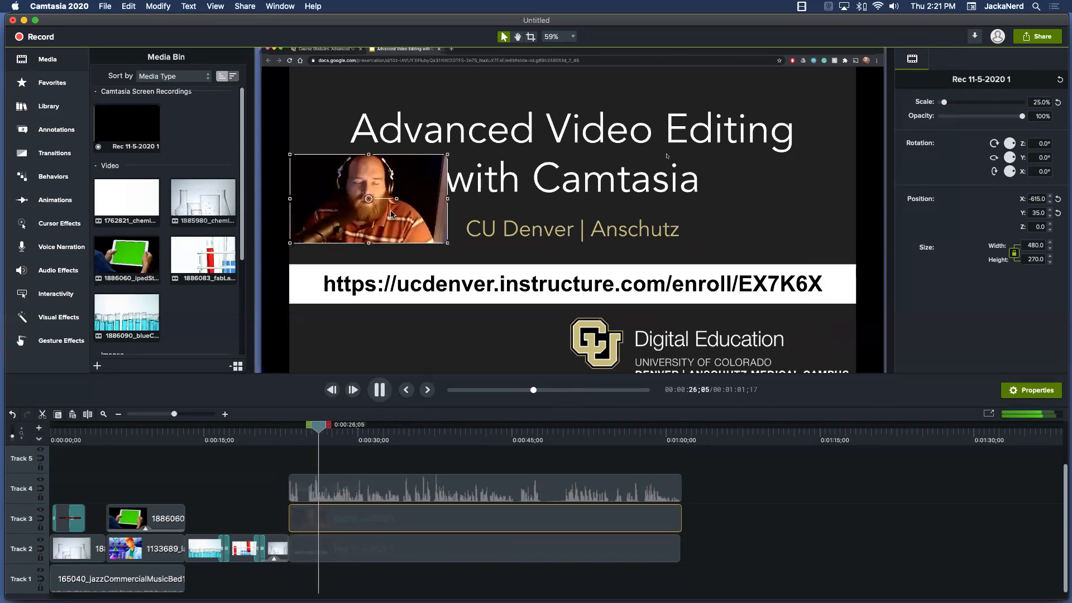
key("space")
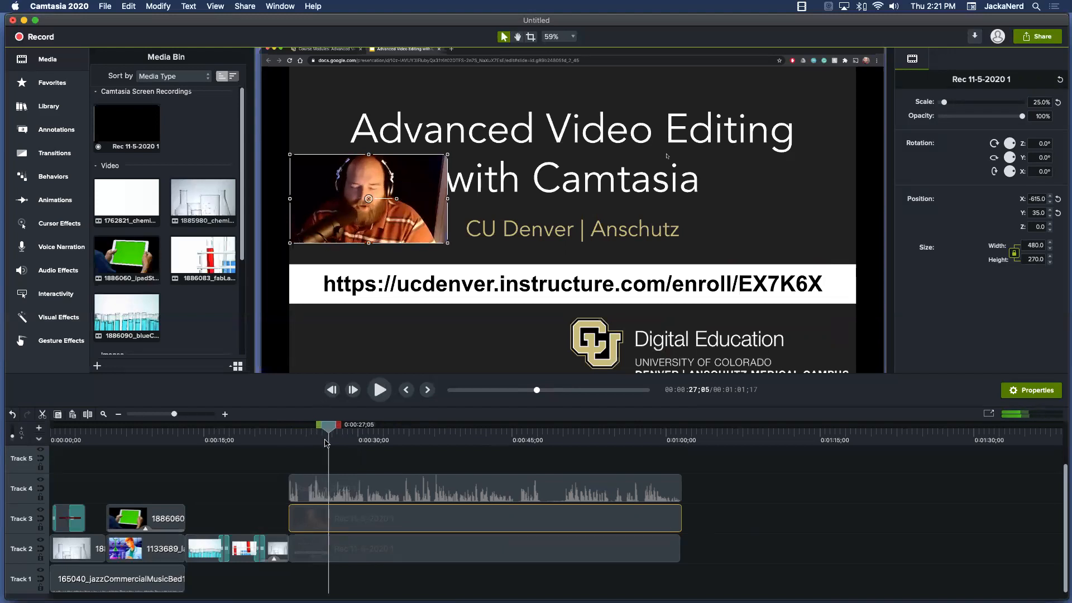
mouse_move(329, 427)
left_mouse_down()
mouse_move(287, 429)
mouse_move(328, 439)
left_mouse_up()
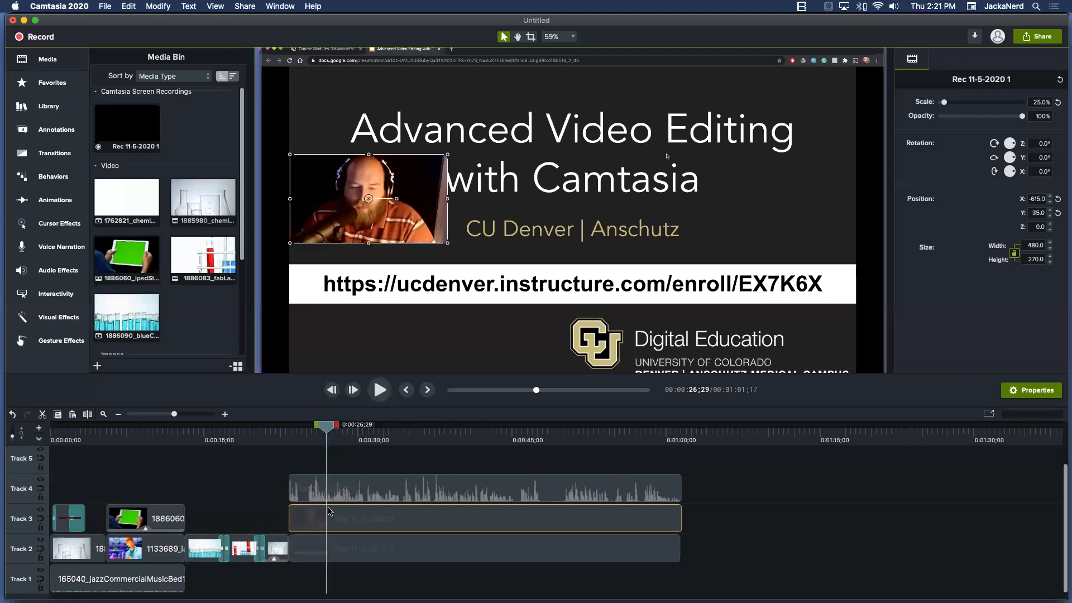
Split the Track 3 webcam clip at 0:00:26;29, then move the second part into the slide's lower corner and shrink it to about 18%
left_click(161, 6)
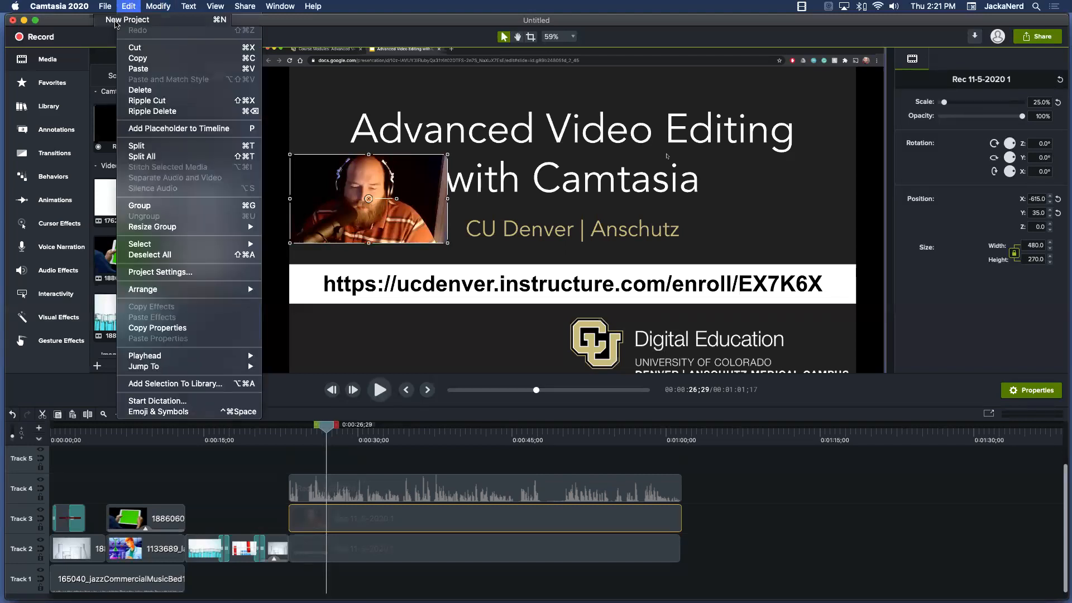
left_click(157, 147)
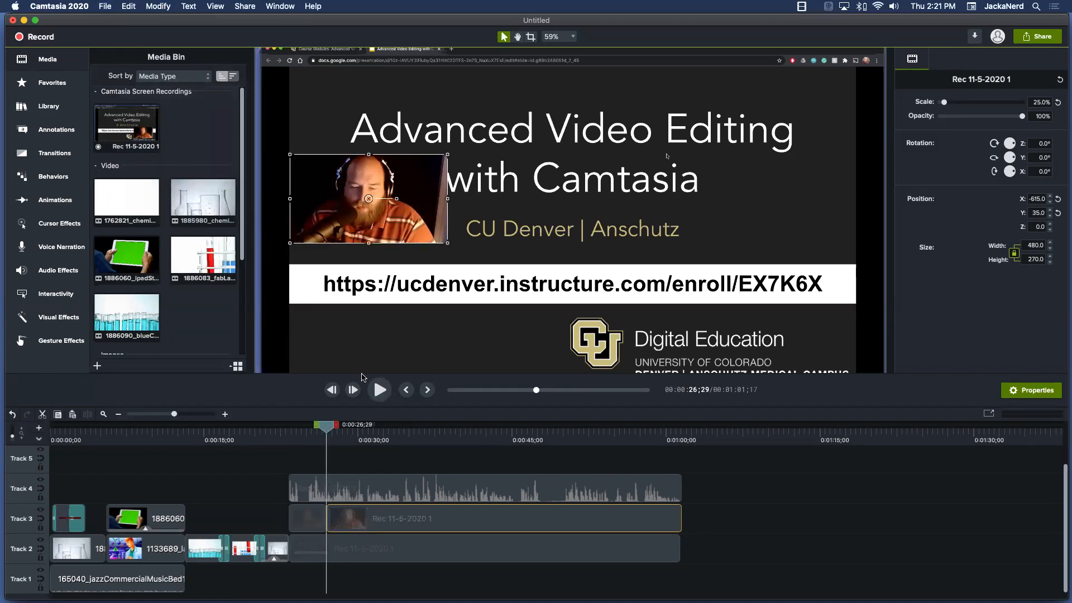
left_click_drag(397, 220, 397, 344)
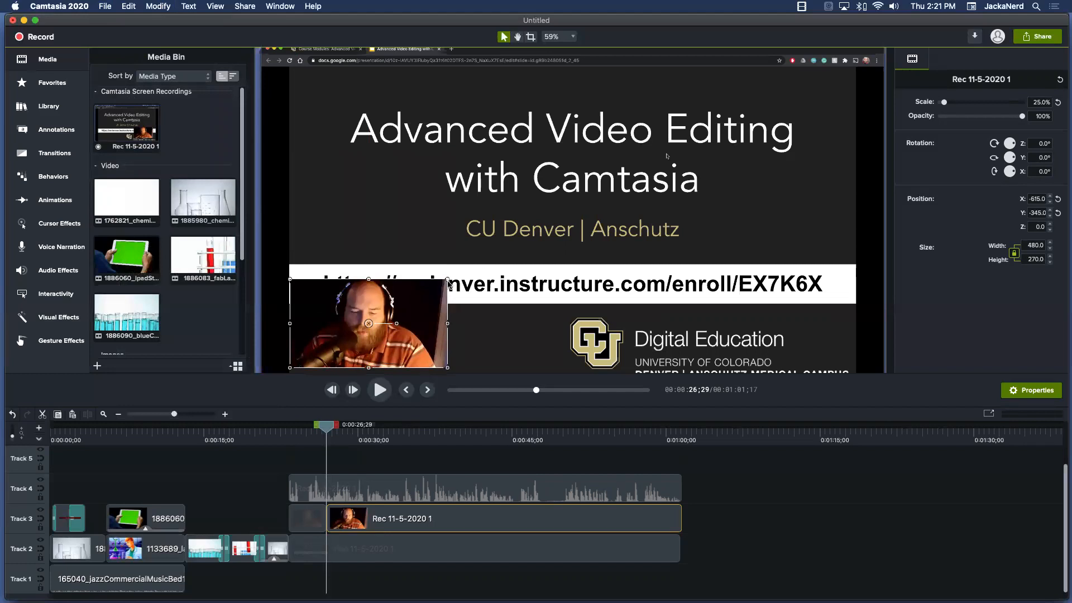
left_click_drag(447, 281, 405, 314)
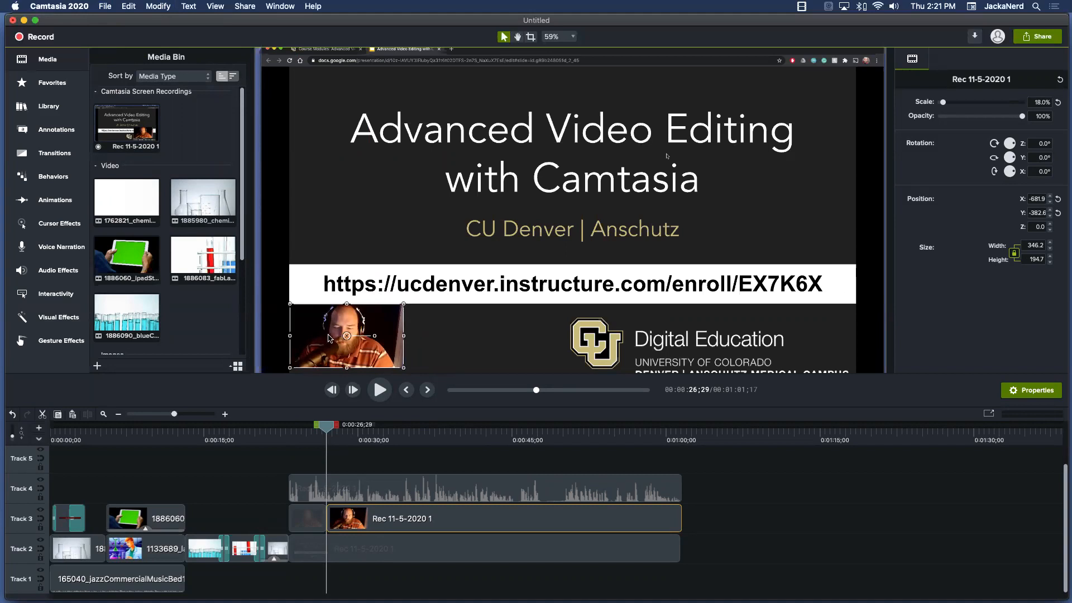
Split the Track 3 webcam clip again at 0:00:34;02 and enlarge the last part to about 97%, nearly filling the canvas
left_click_drag(325, 429, 399, 437)
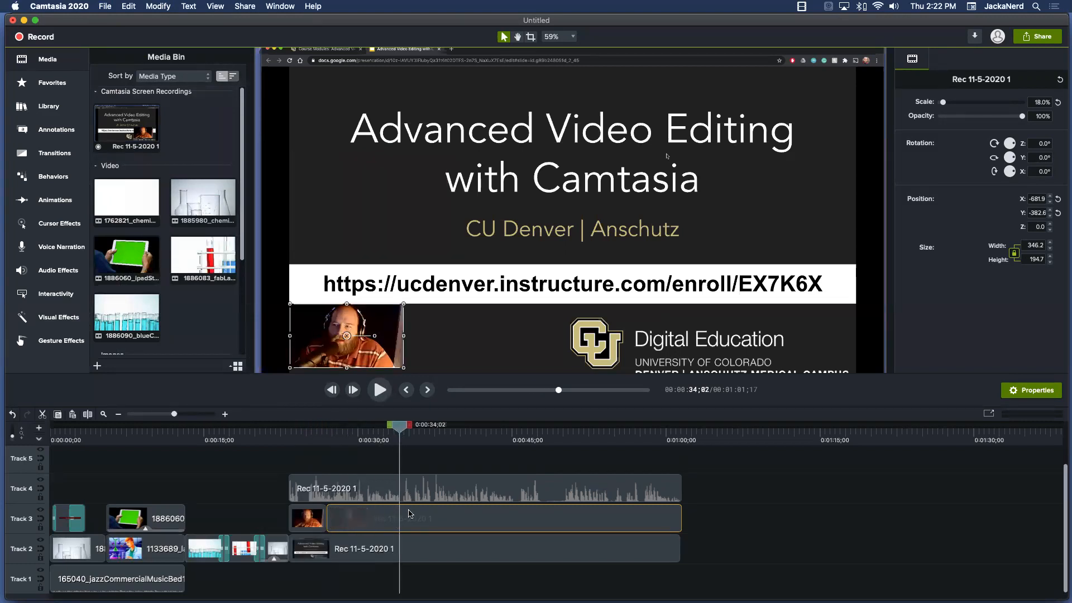
left_click(140, 6)
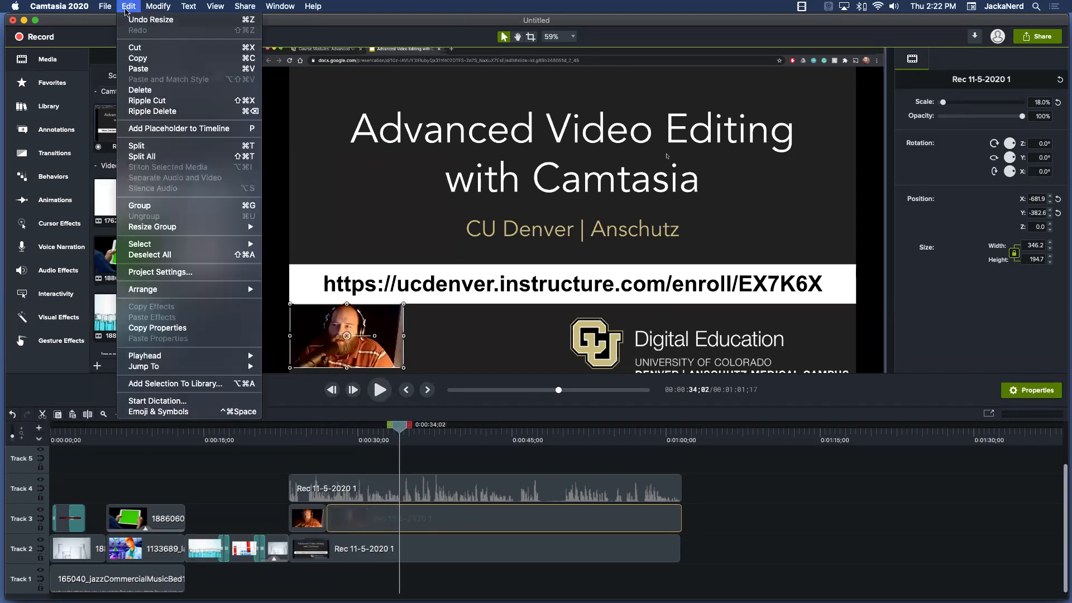
left_click(143, 146)
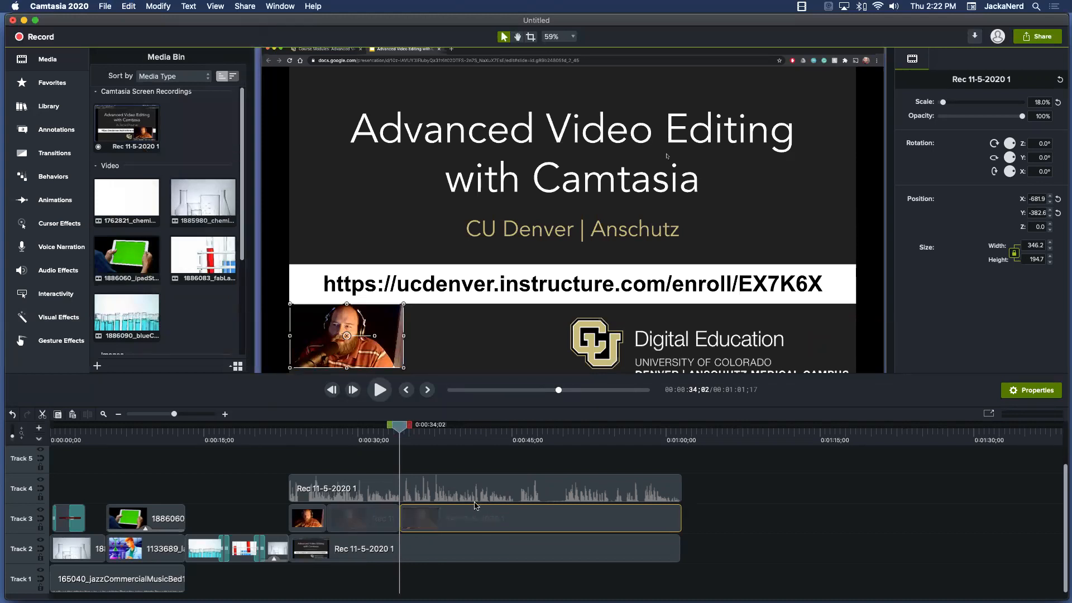
left_click_drag(403, 307, 885, 34)
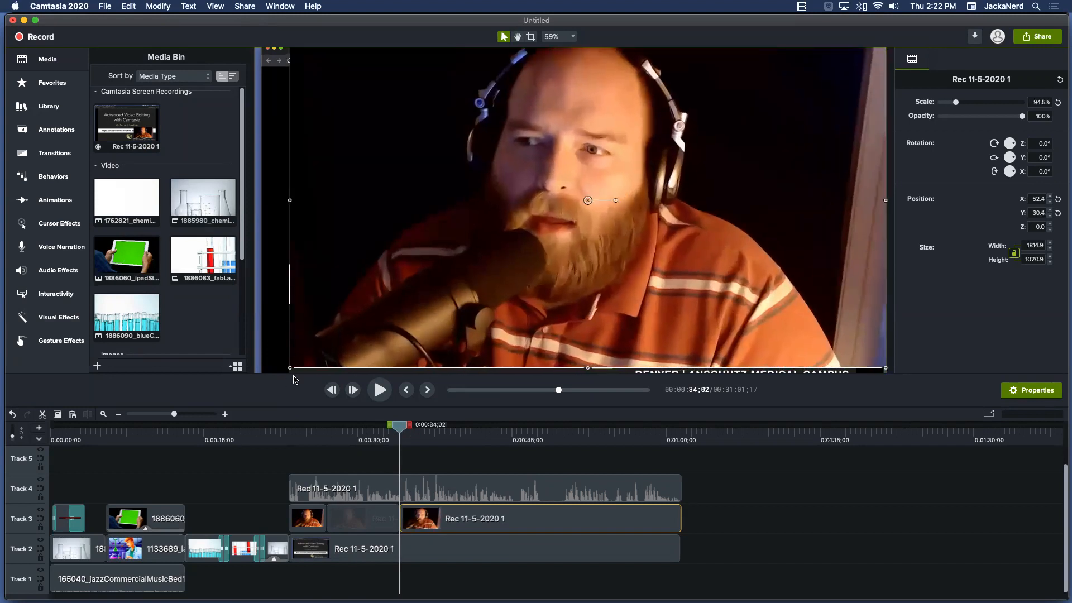
left_click_drag(288, 371, 241, 394)
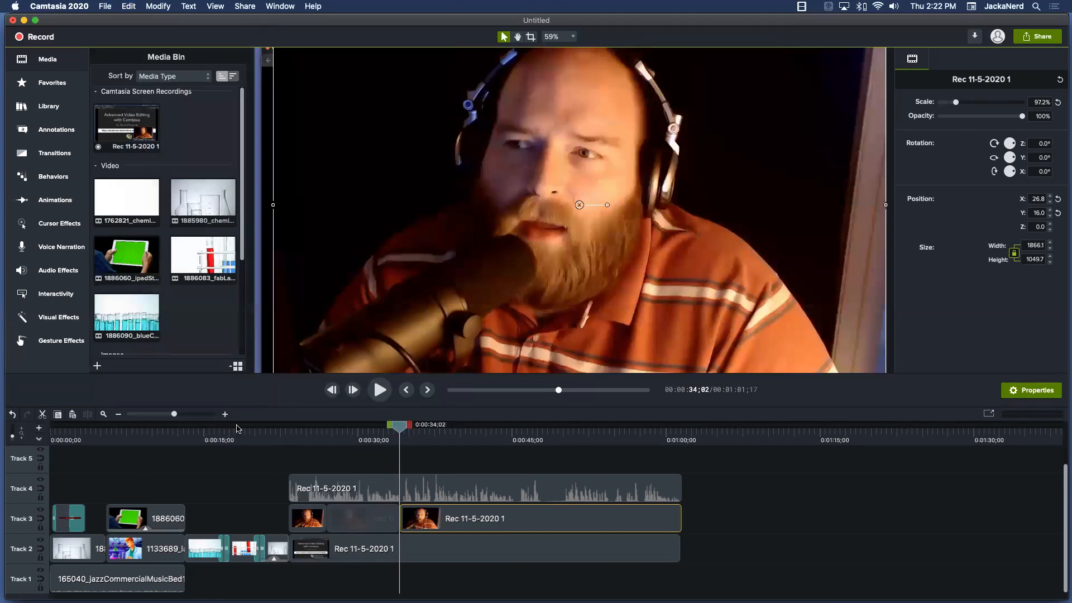
Play the recording from 0:00:23;10 to review the webcam size and position changes, stopping at 0:00:30;22
left_click_drag(397, 427, 285, 458)
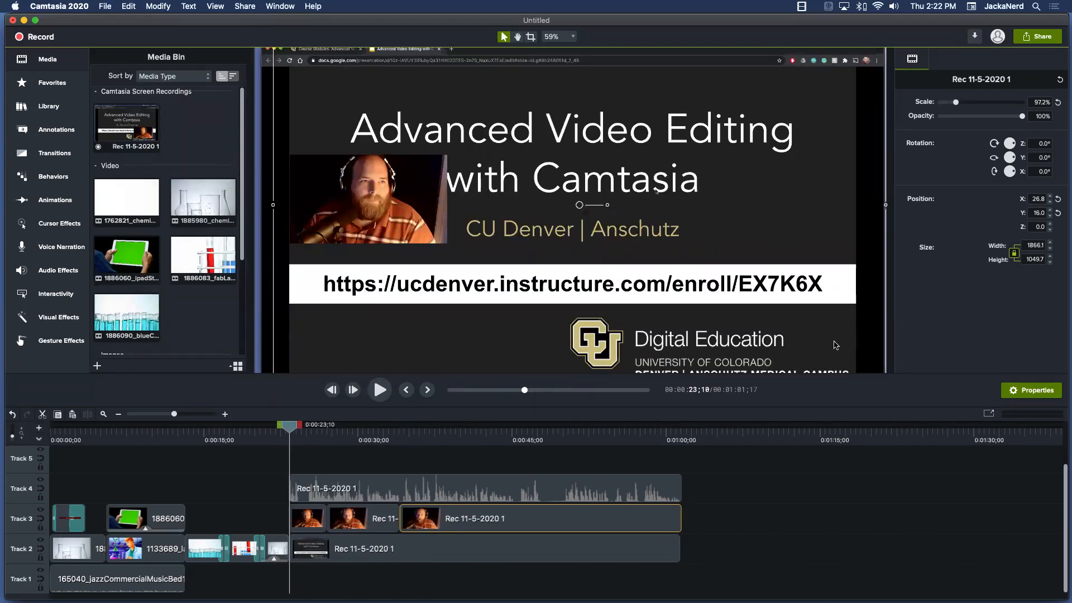
key("space")
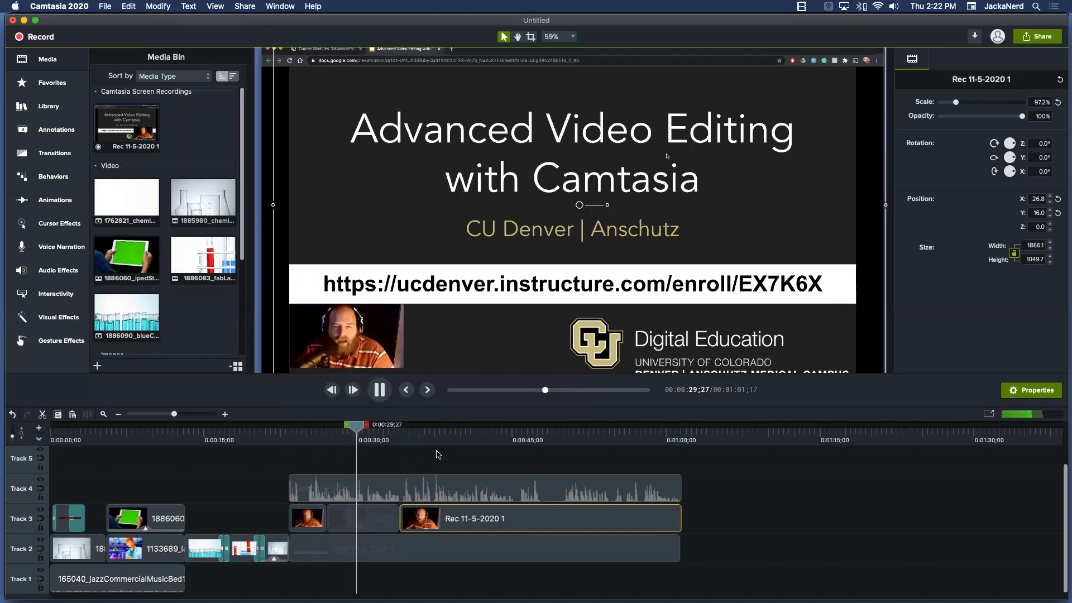
key("space")
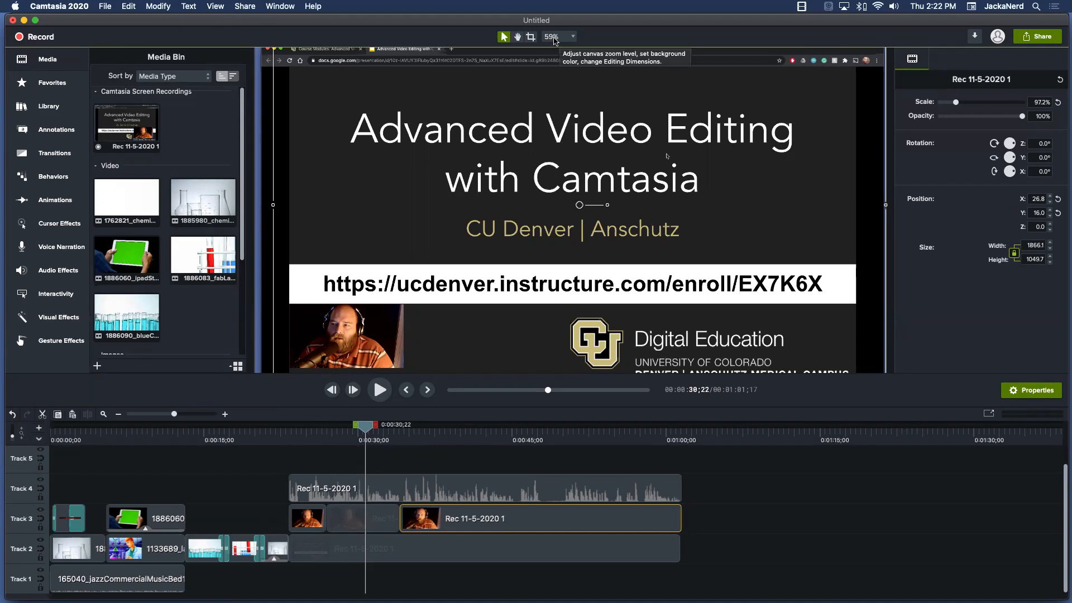
At 0:00:41;23, enlarge the last Track 3 webcam part to 100% scale so it covers the whole canvas
left_click(574, 38)
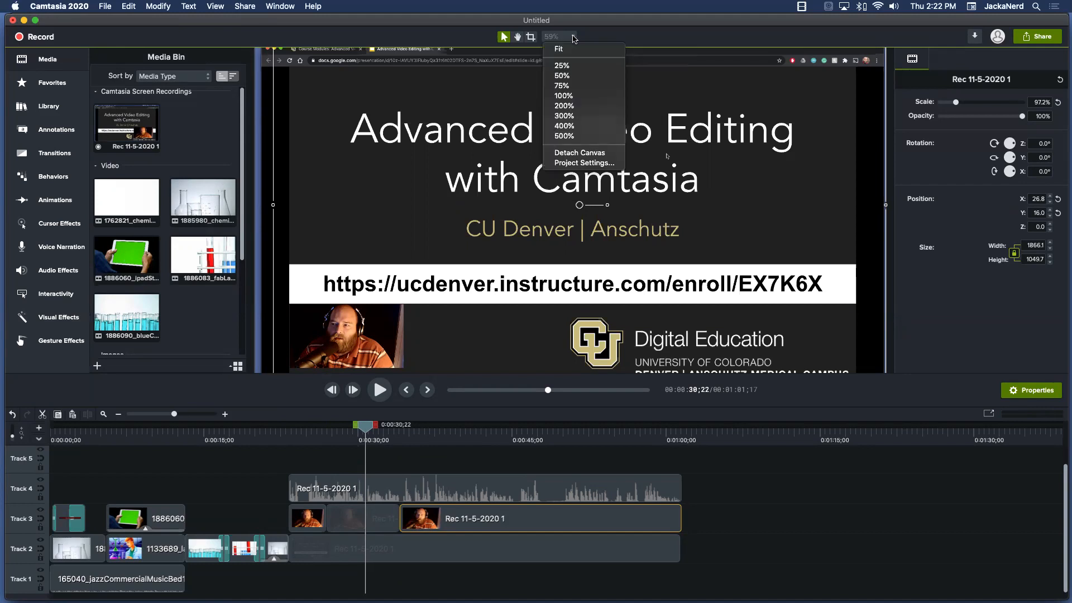
left_click(569, 49)
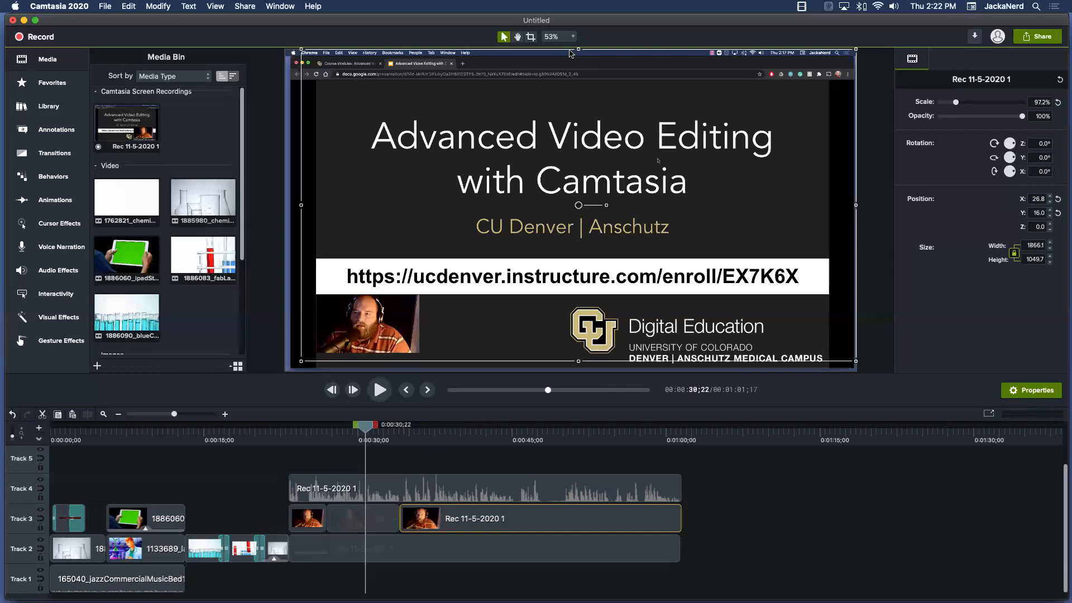
left_click(574, 36)
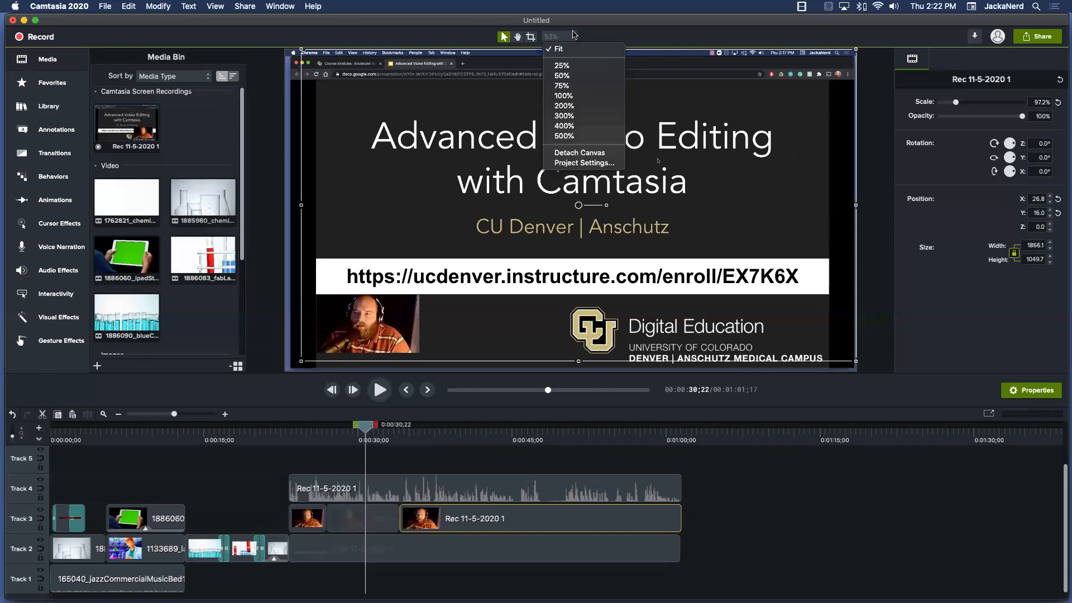
left_click(570, 75)
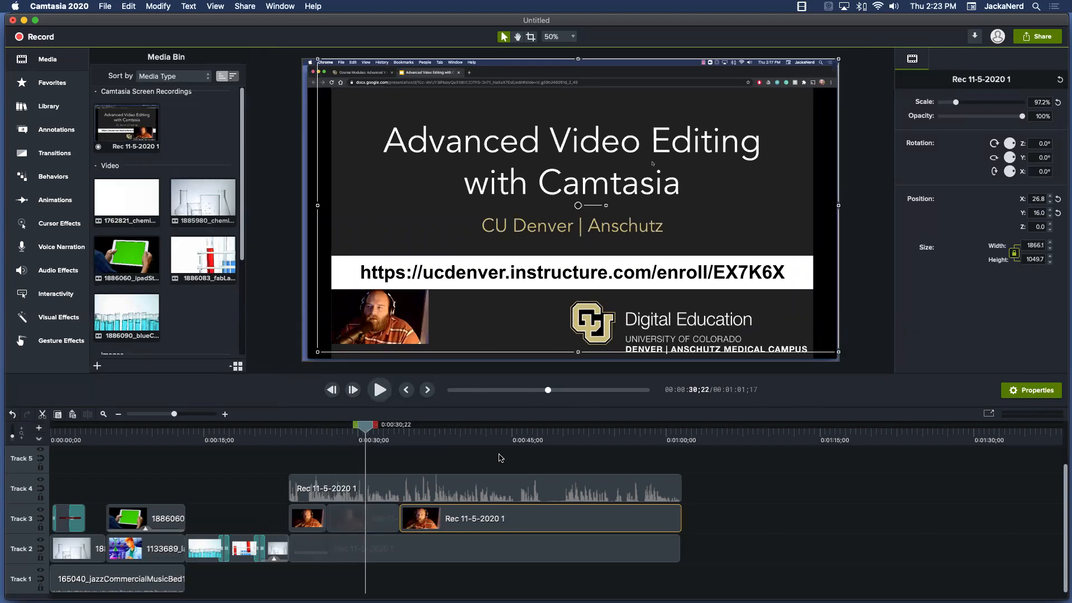
left_click(479, 442)
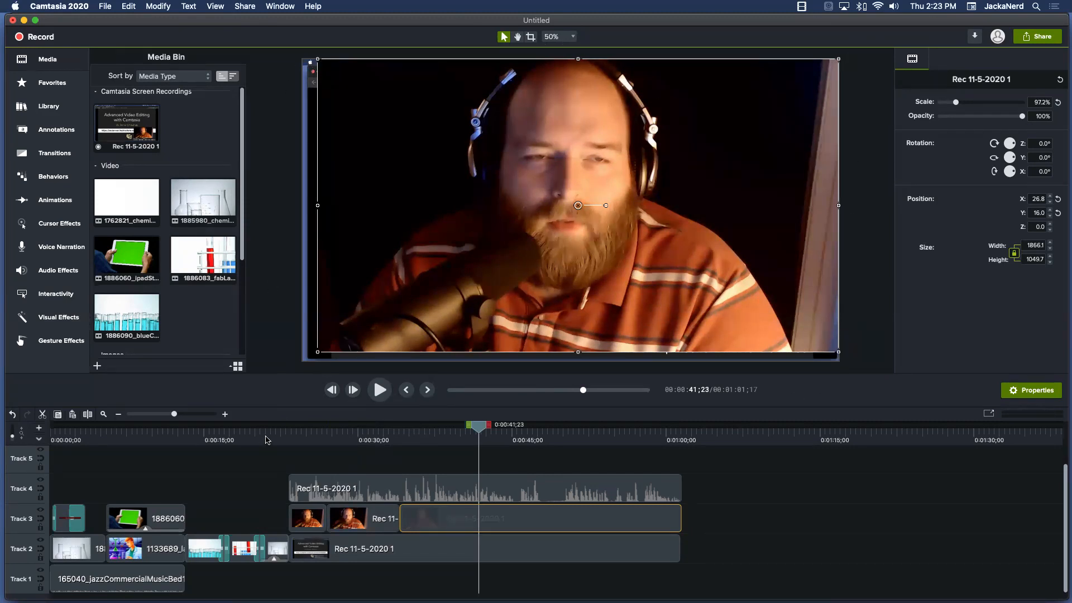
left_click_drag(317, 354, 299, 359)
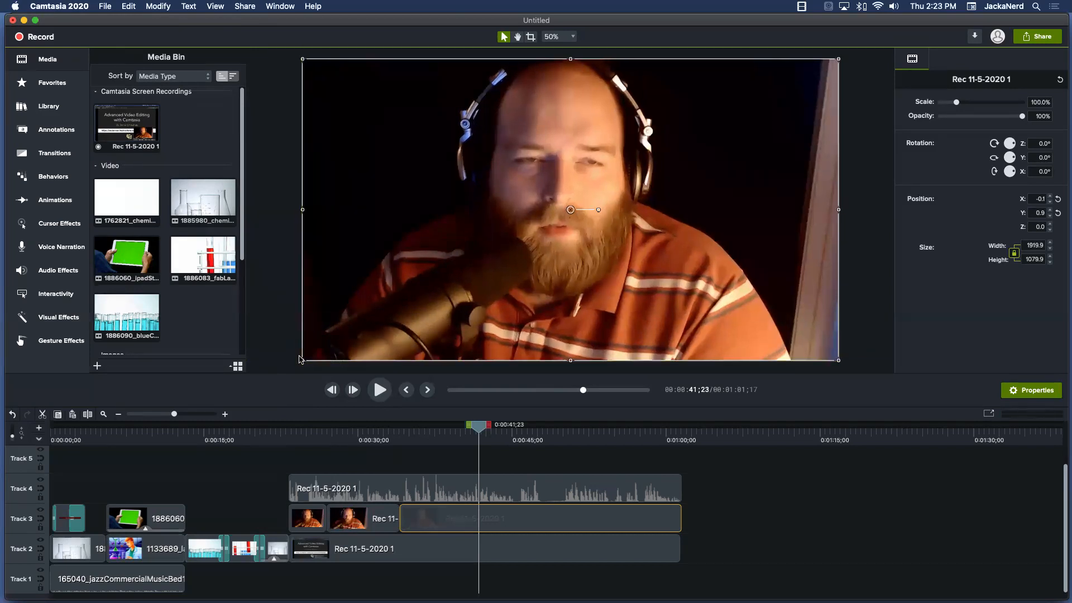
Split the full-size Track 3 webcam part at 0:00:41;04 and delete the part after the split
left_click(472, 427)
mouse_move(451, 428)
left_mouse_down()
mouse_move(407, 428)
mouse_move(472, 428)
left_mouse_up()
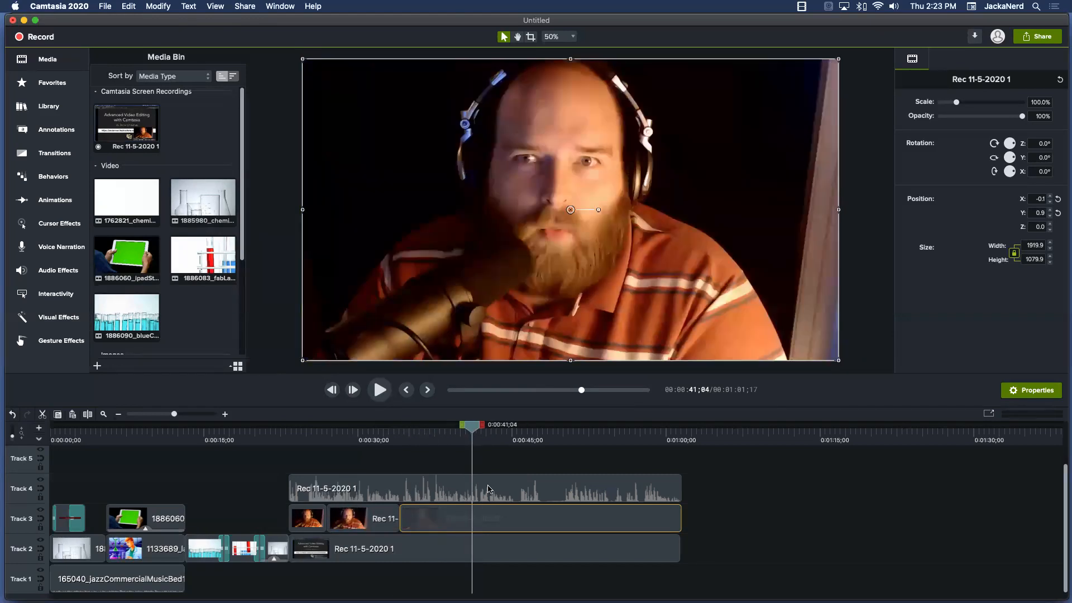
left_click(129, 6)
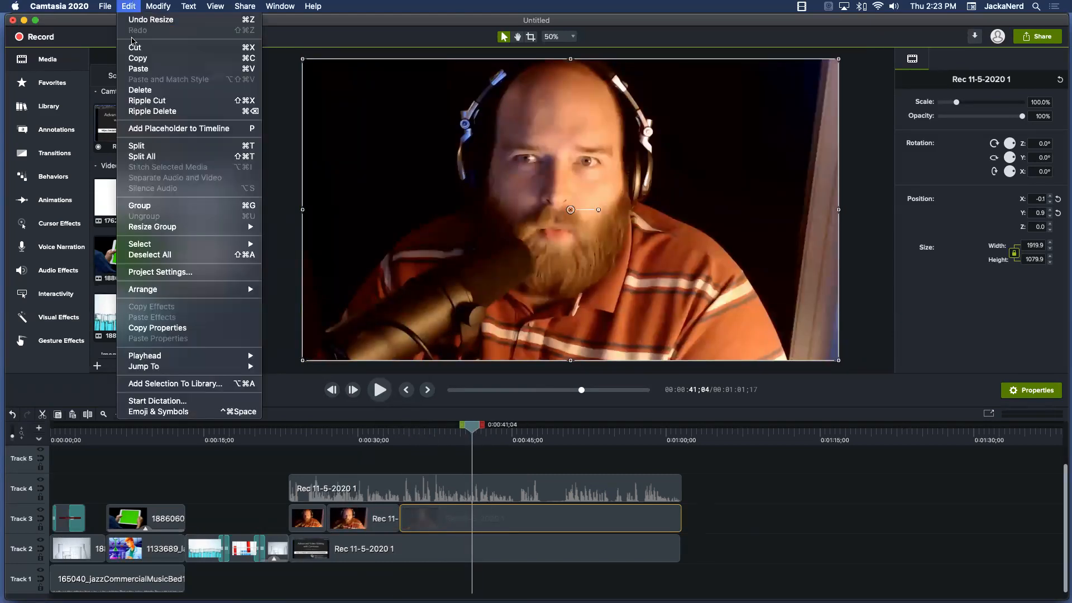
left_click(140, 145)
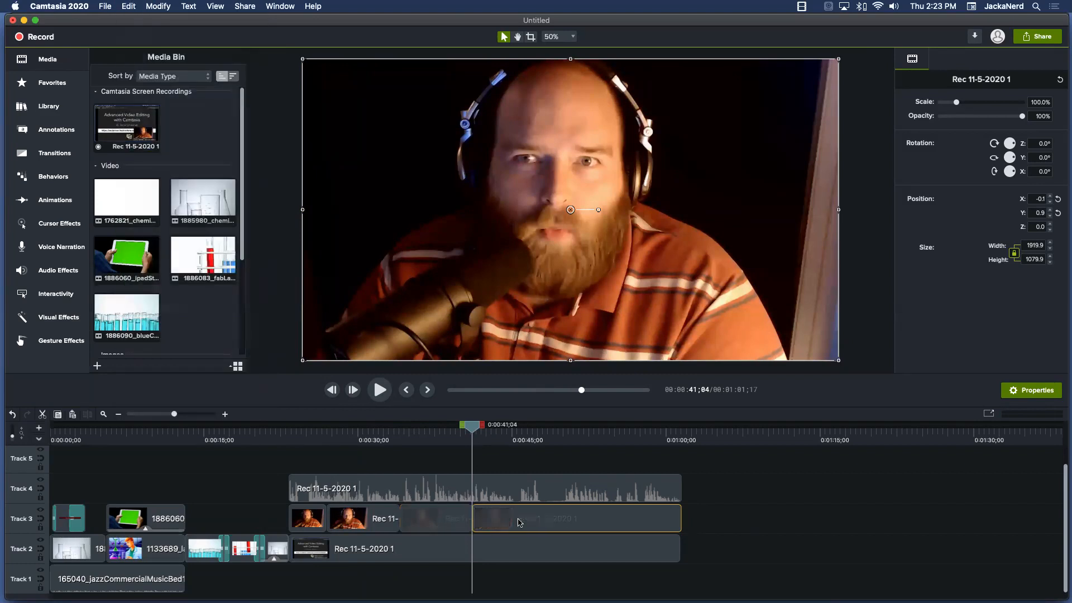
left_click(498, 438)
left_click_drag(508, 442, 509, 442)
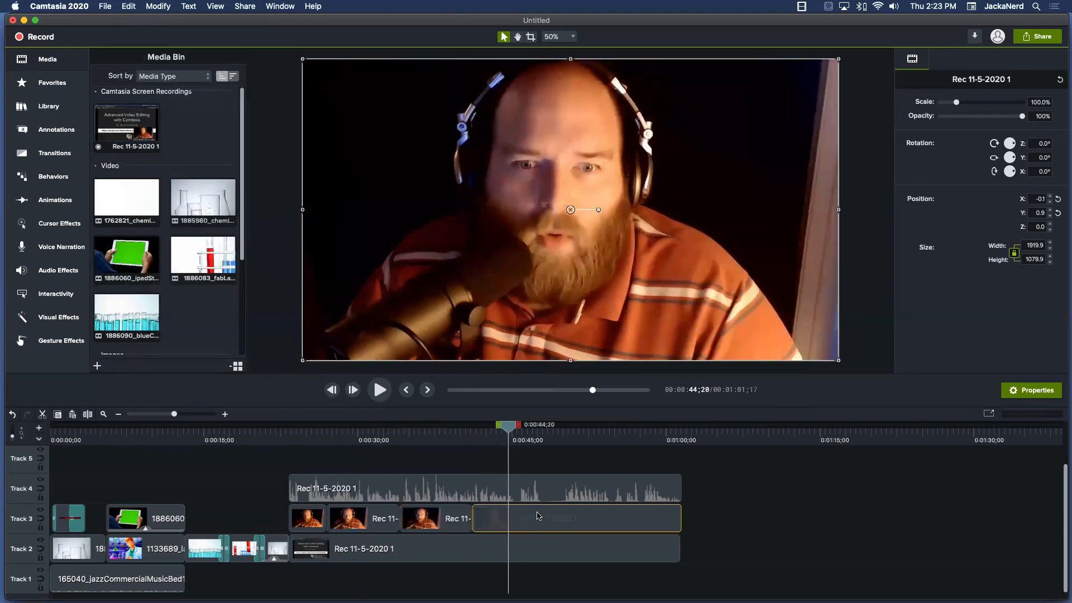
key("Delete")
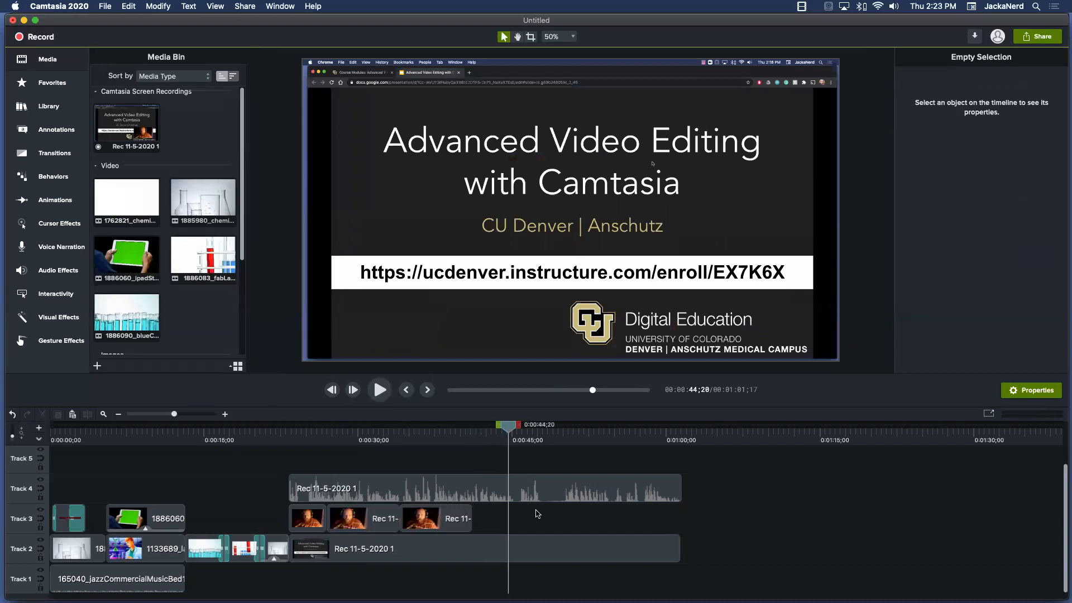
Inspect the audio and screen recording clips at 0:00:41;11, where the webcam ends, and return the playhead to 0:00:23;00
right_click(509, 430)
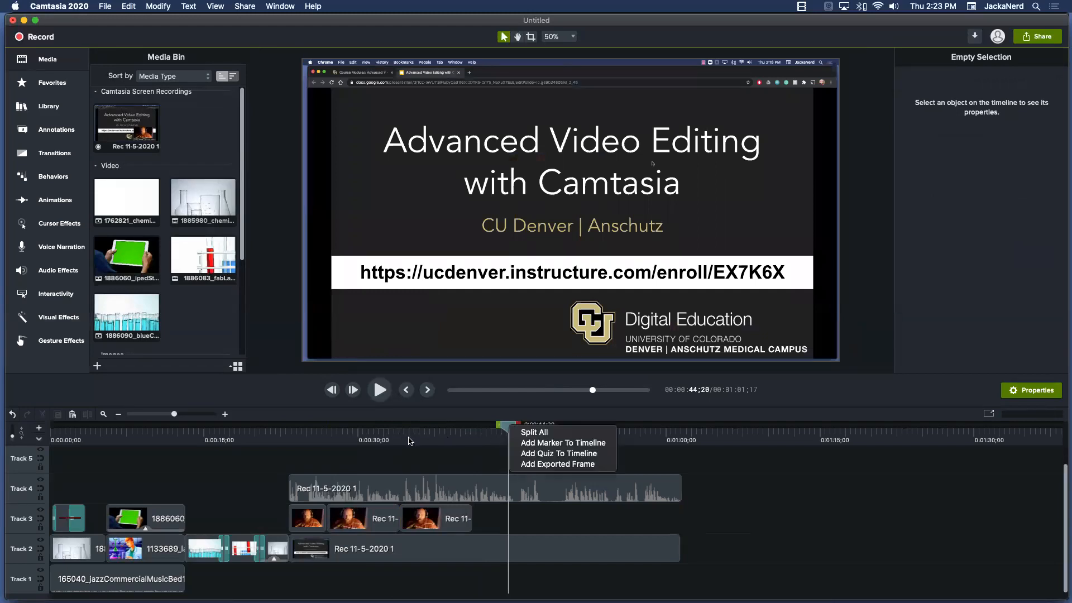
left_click(329, 455)
left_click_drag(507, 431, 474, 464)
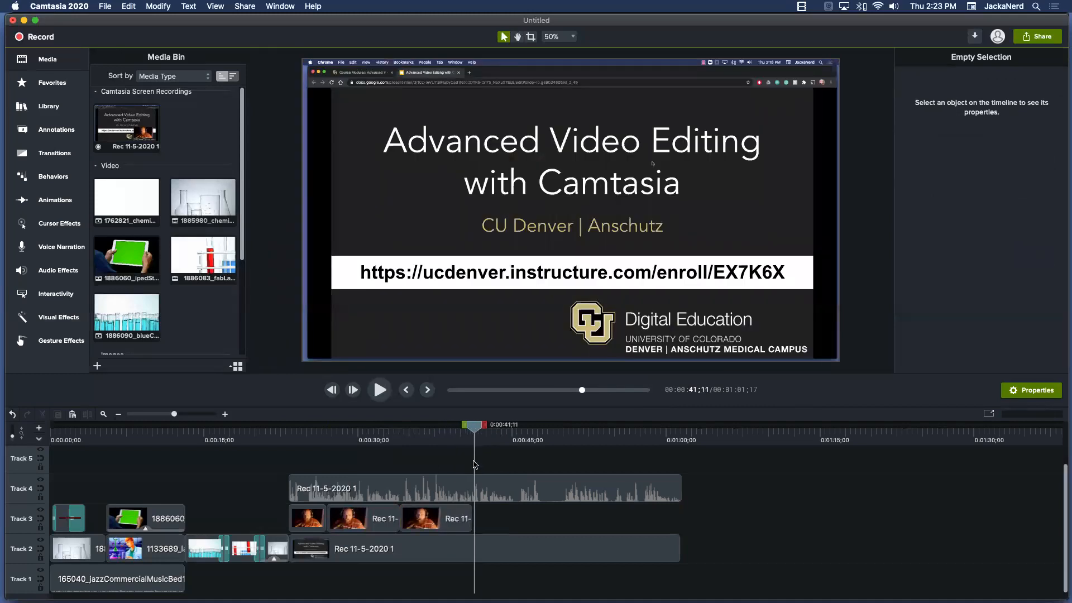
left_click(495, 490)
left_click(479, 555)
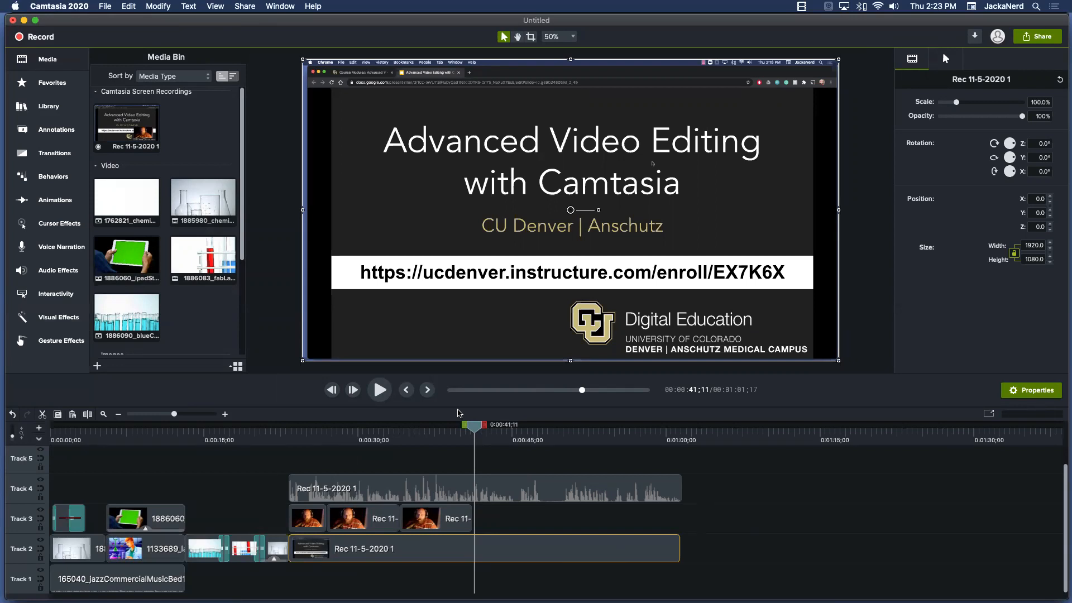
left_click_drag(473, 426, 285, 433)
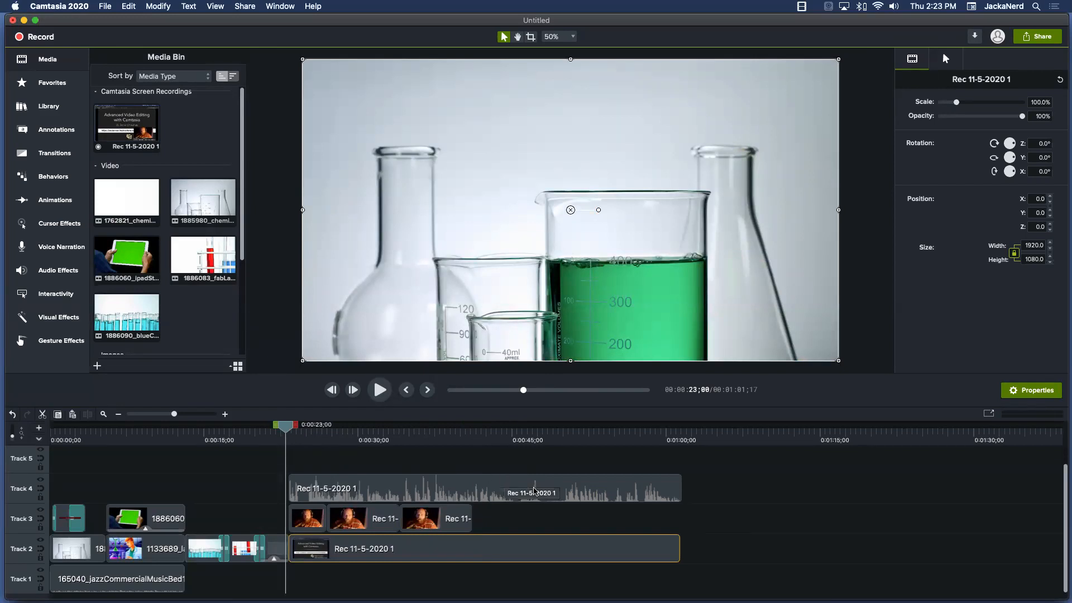
Apply the Pitch audio effect to the Rec 11-5-2020 1 audio clip on Track 4
left_click(534, 491)
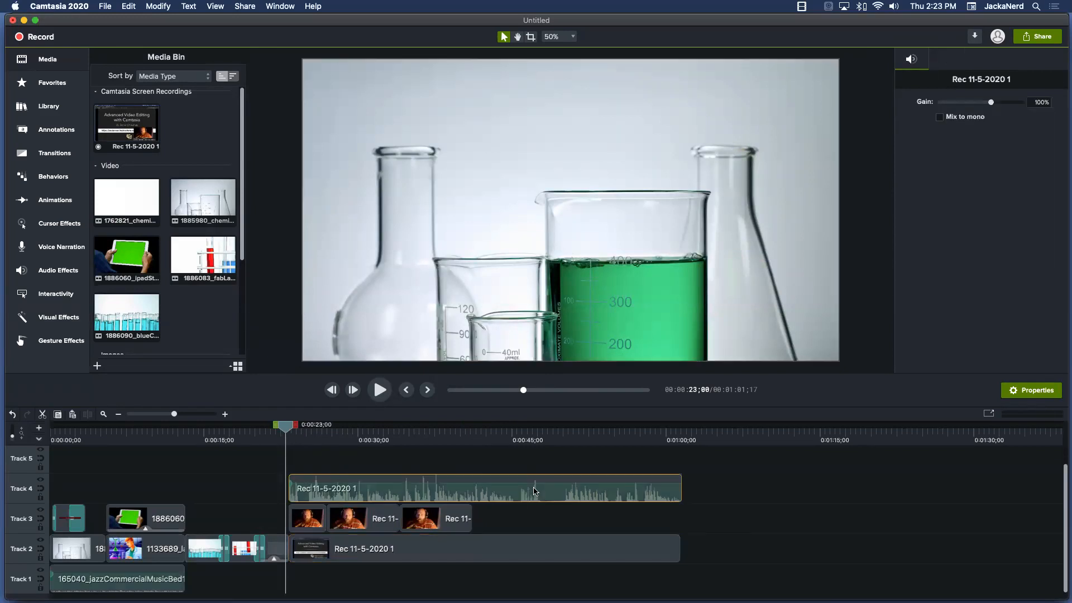
left_click(58, 270)
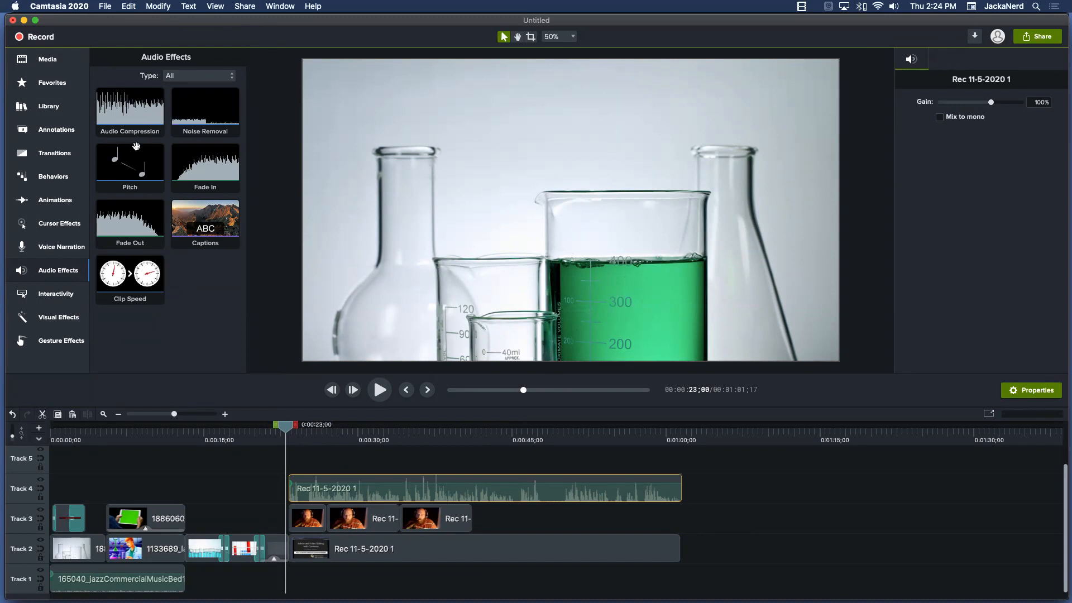
left_click(119, 118)
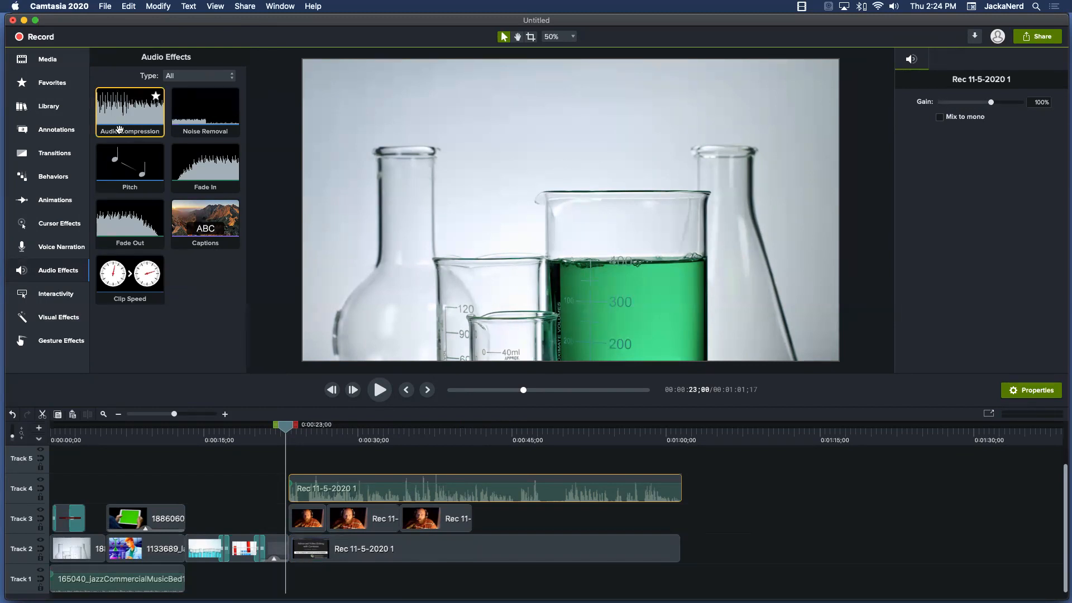
left_click(127, 171)
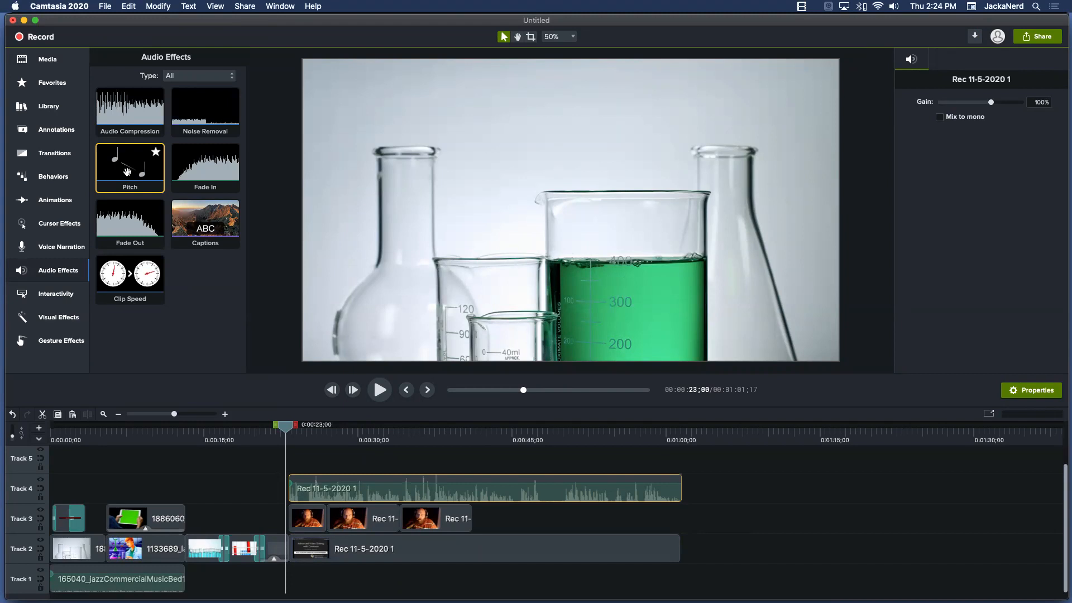
left_click_drag(127, 171, 335, 487)
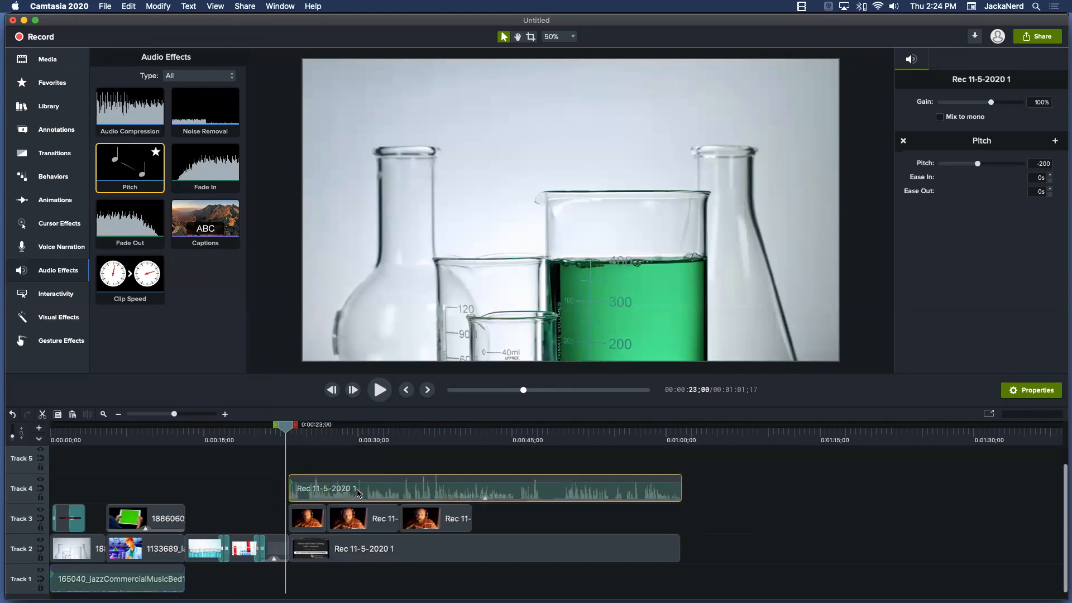
Set the Track 4 audio clip's pitch to 962, then remove the Pitch effect from the clip
right_click(968, 164)
left_click(960, 167)
left_click_drag(983, 163, 998, 166)
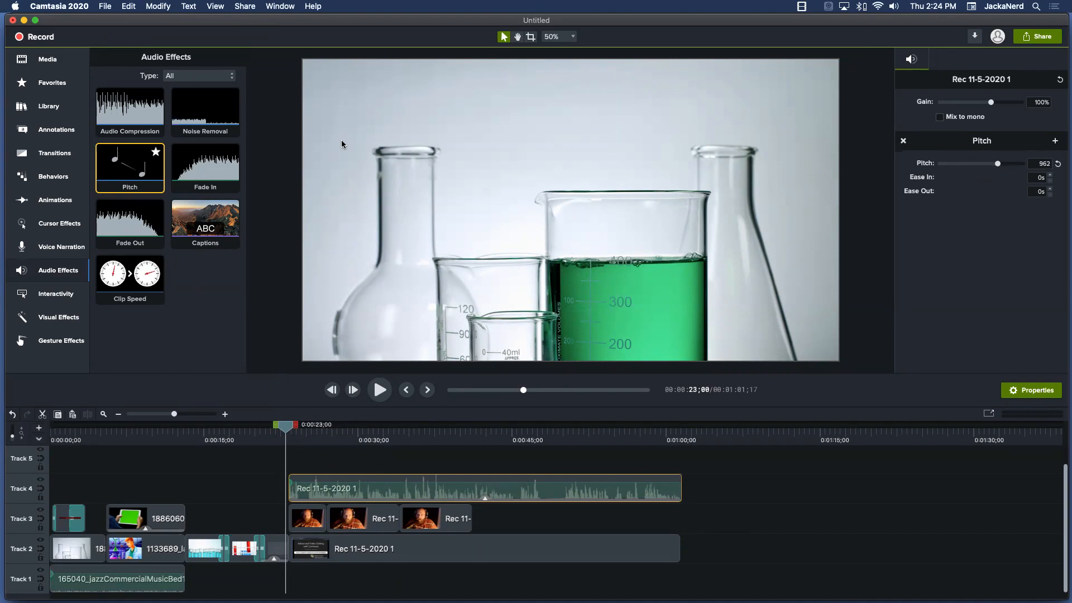
left_click(903, 142)
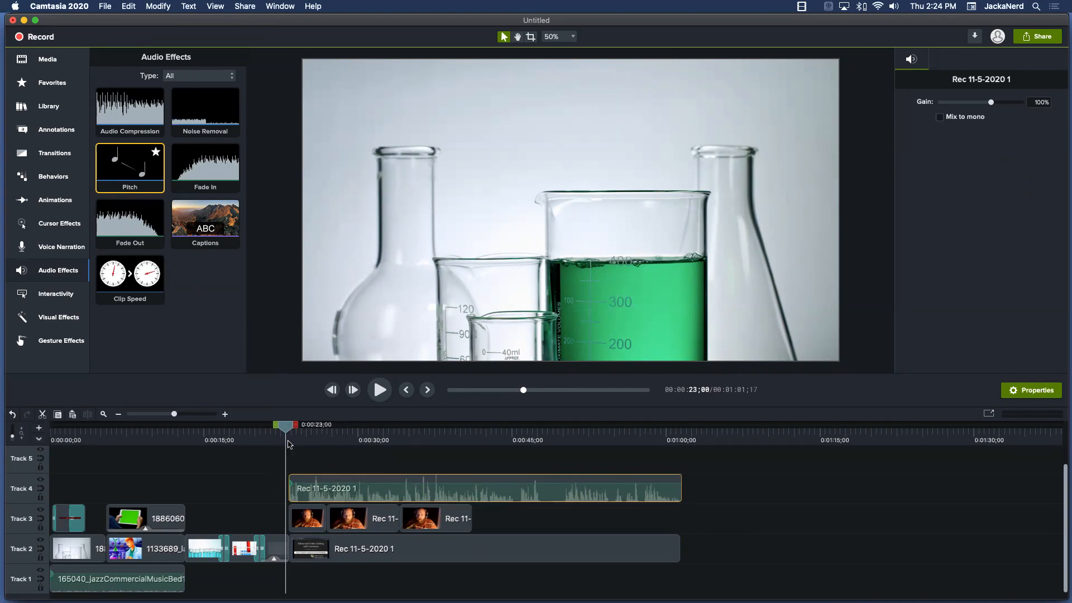
Set the playhead to 0:00:23;26, just after the start of the screen recording
left_click_drag(286, 432, 293, 434)
left_click_drag(292, 434, 295, 434)
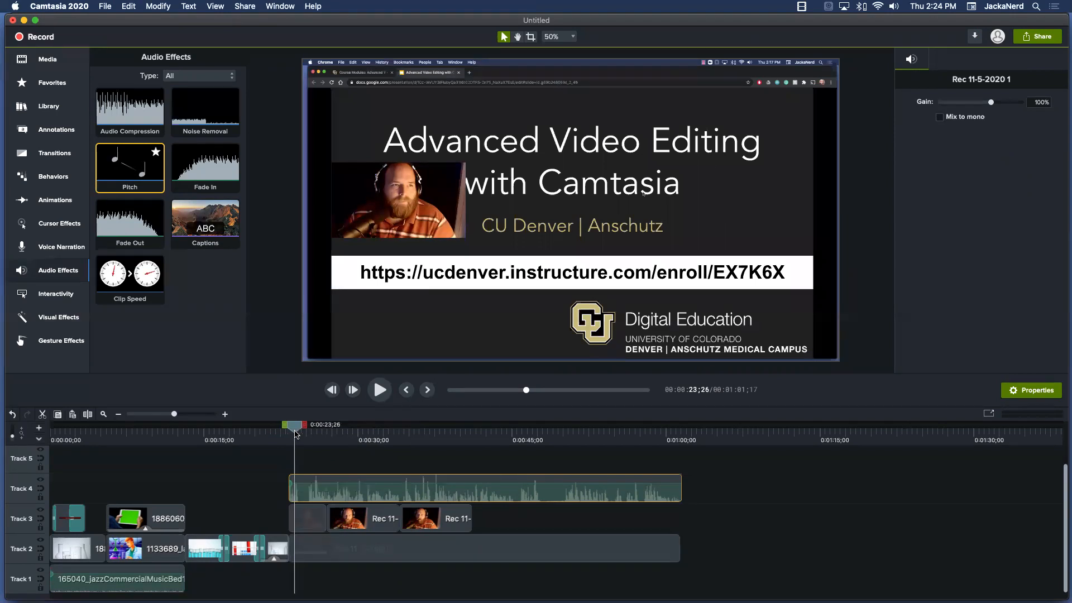
Apply the Fade In and Noise Removal audio effects to the Rec 11-5-2020 1 audio clip on Track 4
left_click_drag(202, 165, 301, 495)
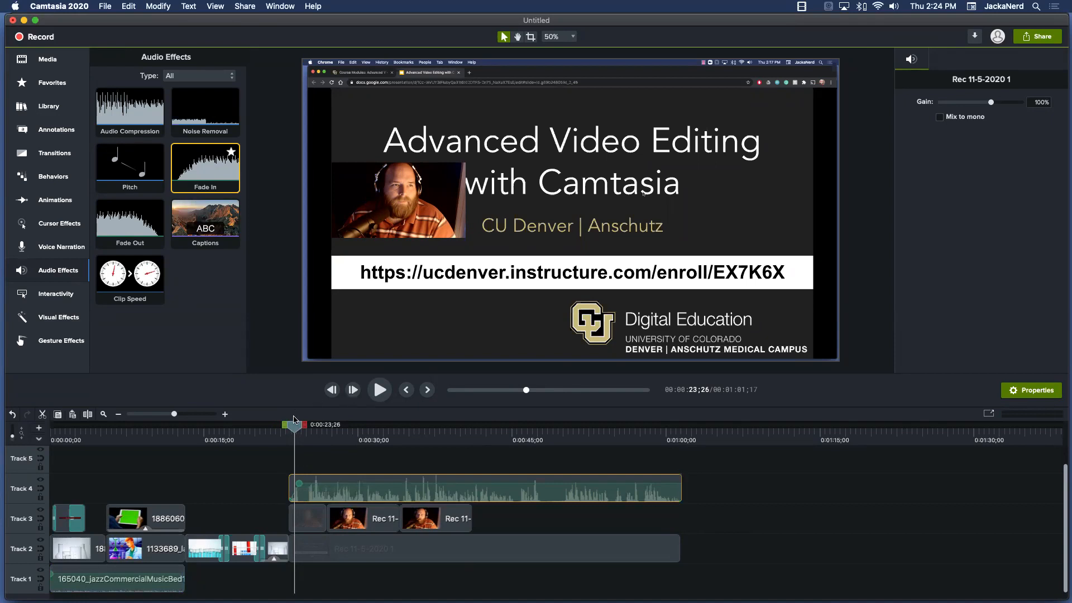
right_click(287, 428)
left_click(279, 429)
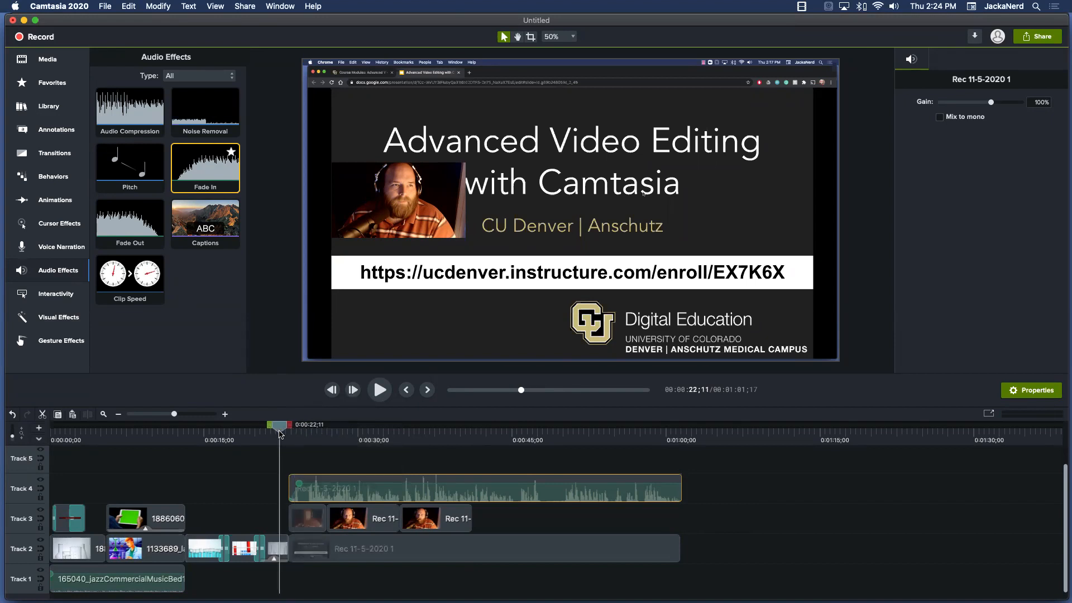
left_click(195, 125)
left_click_drag(196, 125, 309, 482)
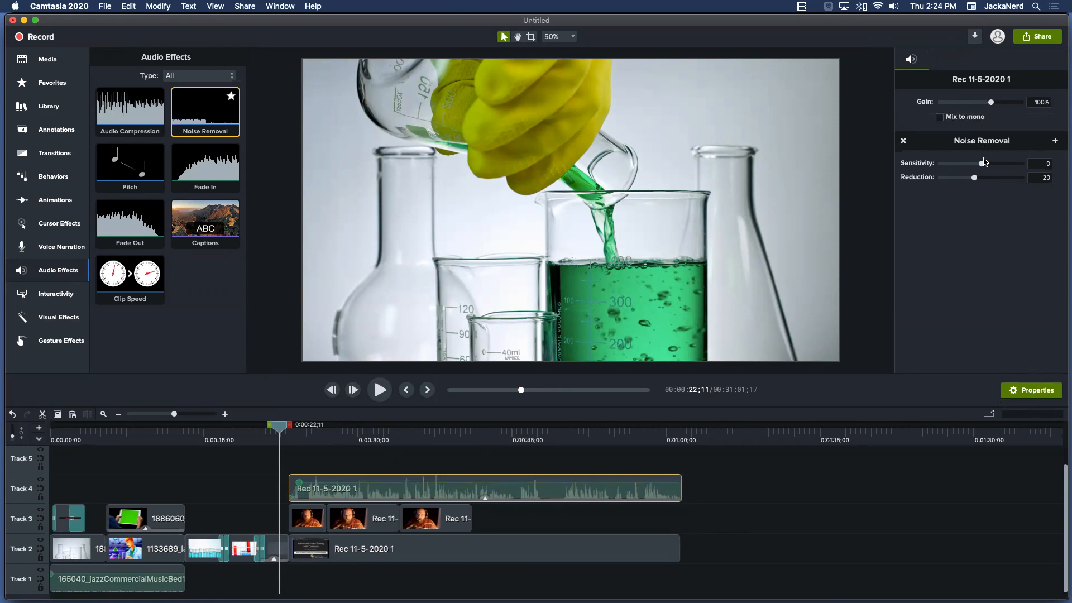
Apply the Fade Out and Audio Compression effects to the Track 4 audio clip, with the playhead at 0:00:23;07
left_click_drag(121, 229, 462, 497)
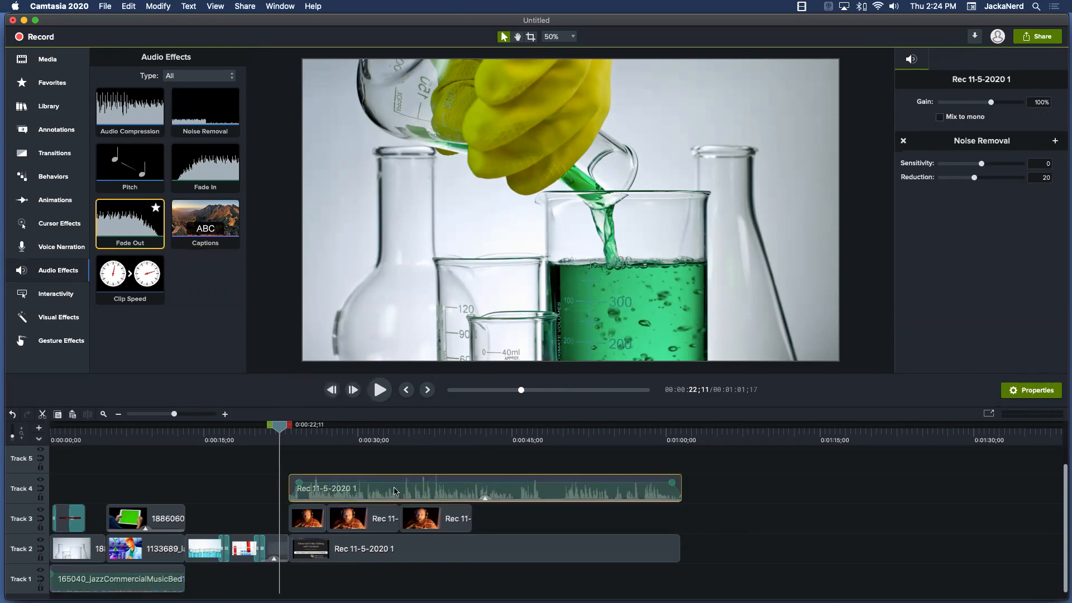
left_click_drag(274, 430, 282, 432)
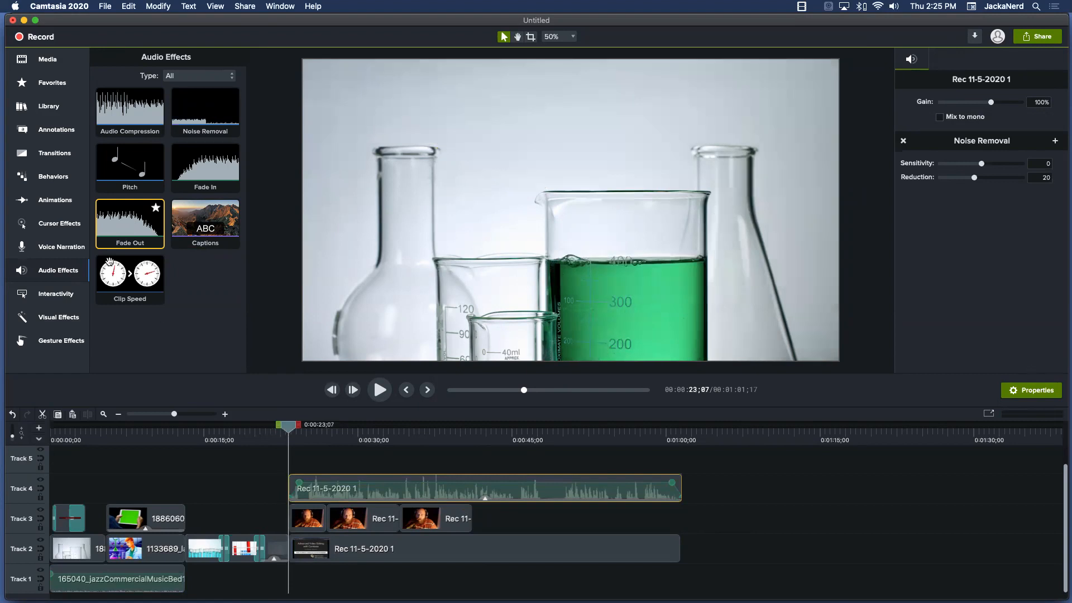
left_click_drag(117, 110, 512, 491)
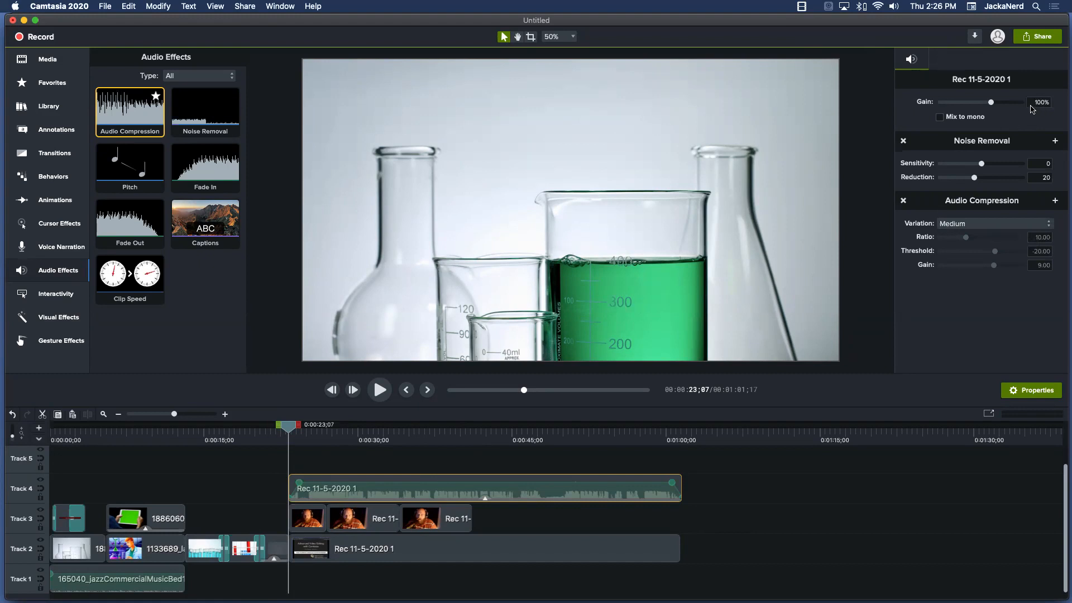
Extend the jazz music clip on Track 1 to just short of the 30-second mark
left_click_drag(183, 579, 556, 574)
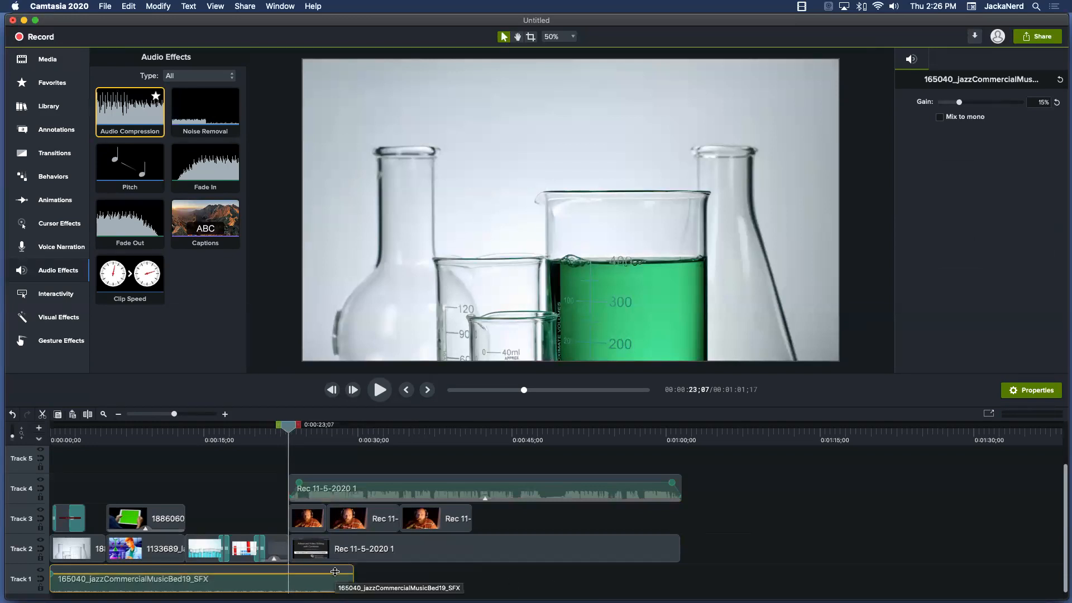
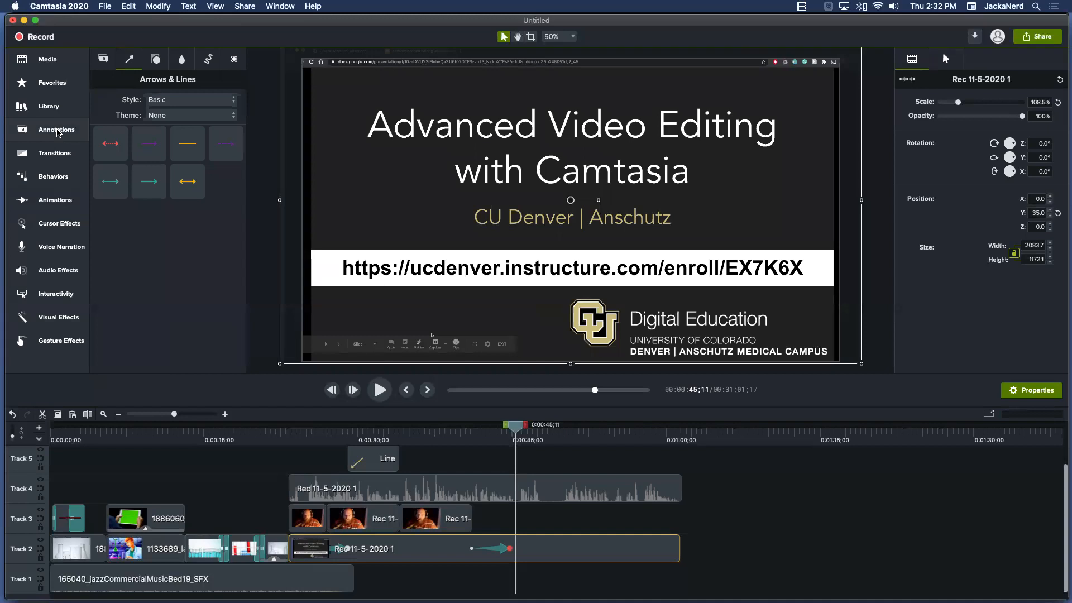
Add a Blur annotation to Track 5 at 0:00:45;11 and size it to about 800 by 167 over the "CU Denver | Anschutz" line
left_click(162, 60)
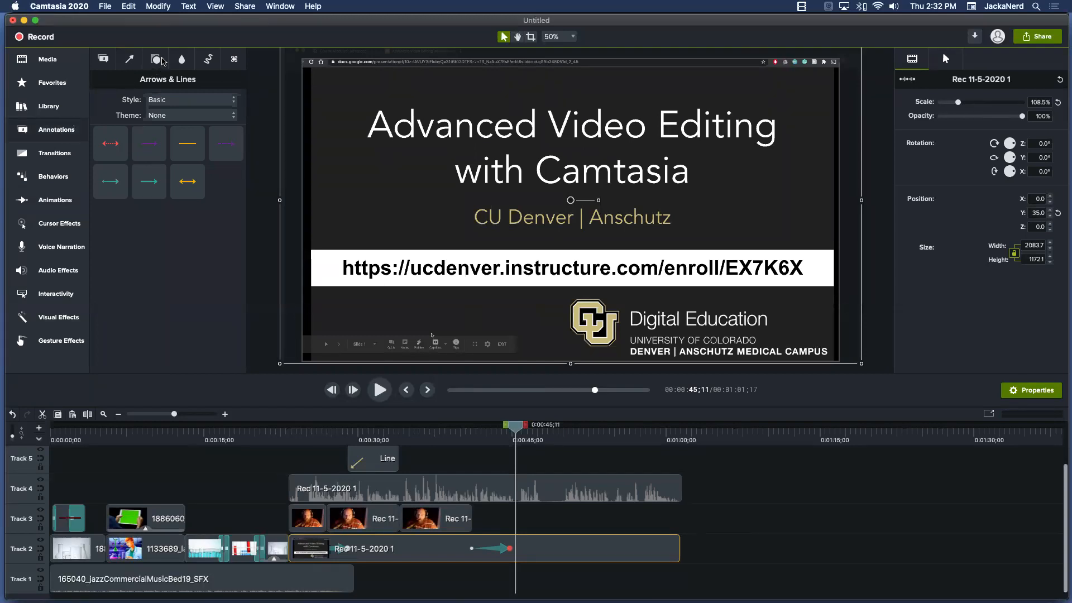
left_click(191, 58)
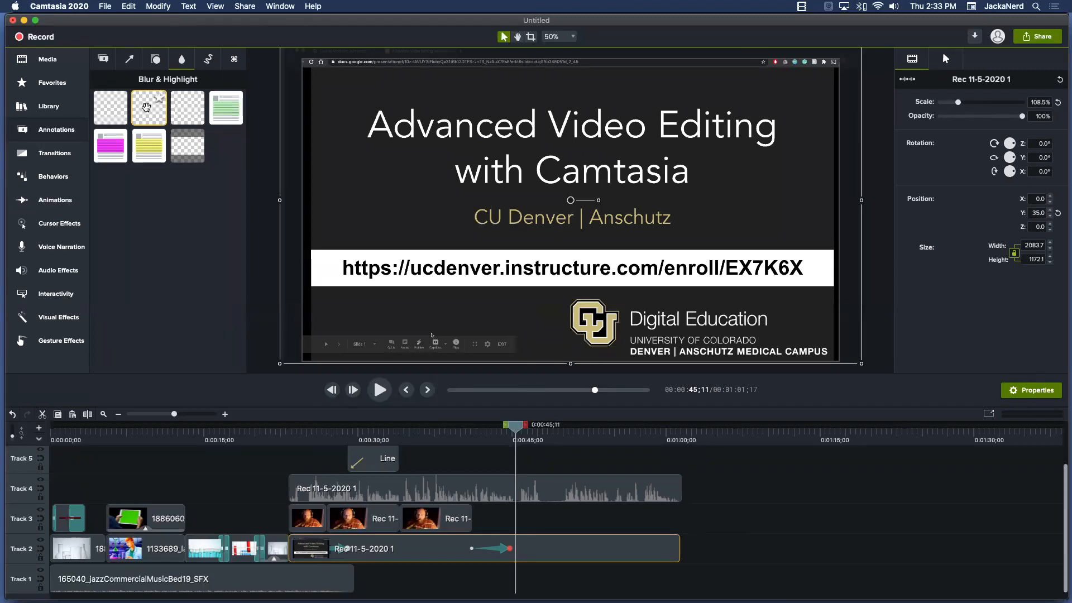
left_click_drag(146, 107, 517, 466)
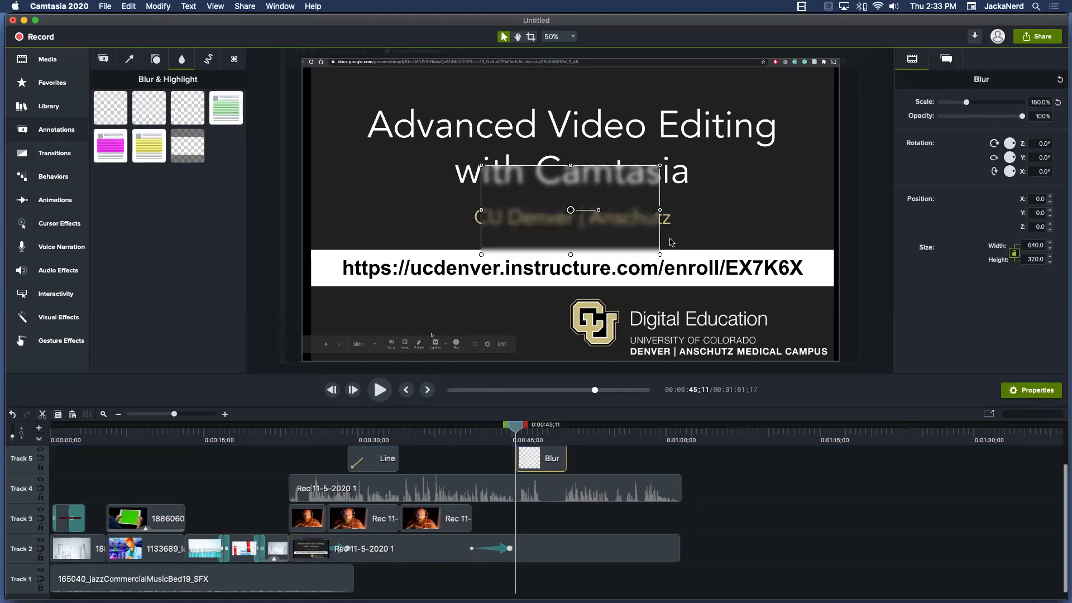
left_click_drag(661, 256, 686, 234)
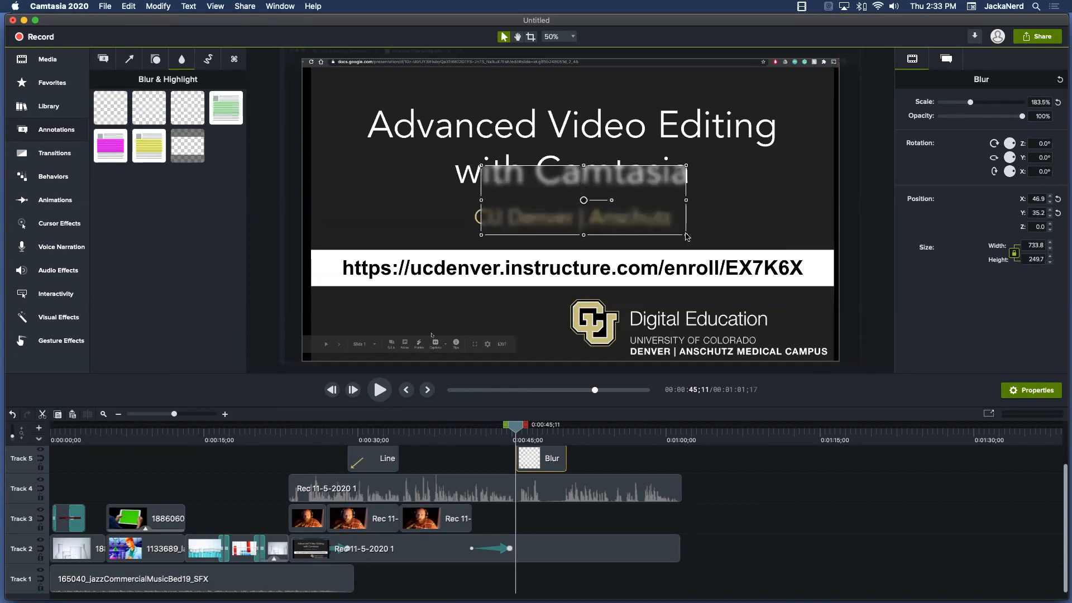
left_click_drag(480, 165, 462, 193)
left_click_drag(687, 235, 686, 241)
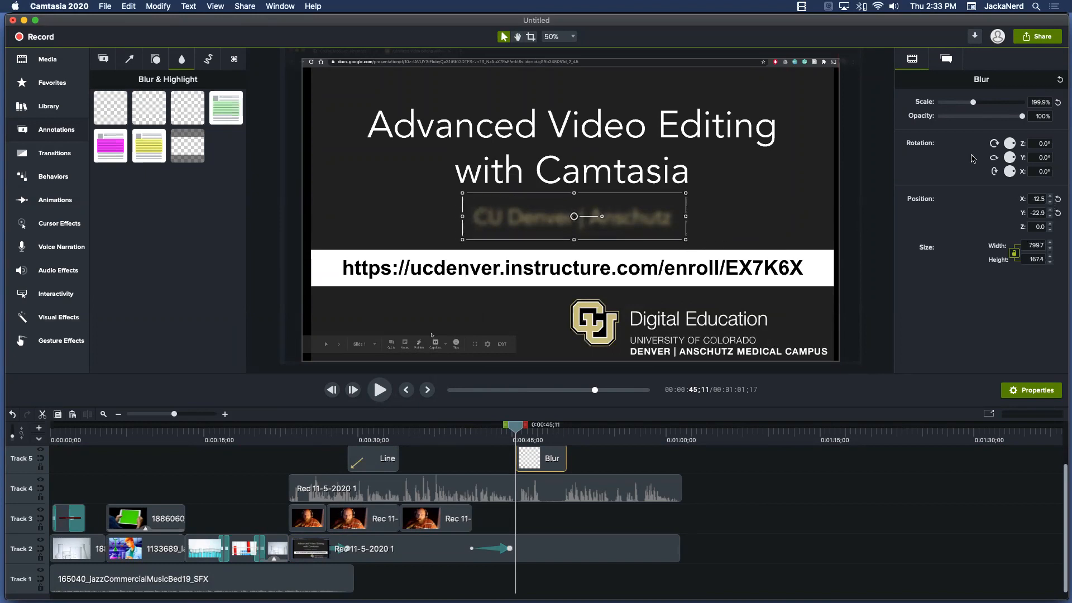
Try adjusting the blur's intensity, then delete the blur from Track 5
left_click(949, 60)
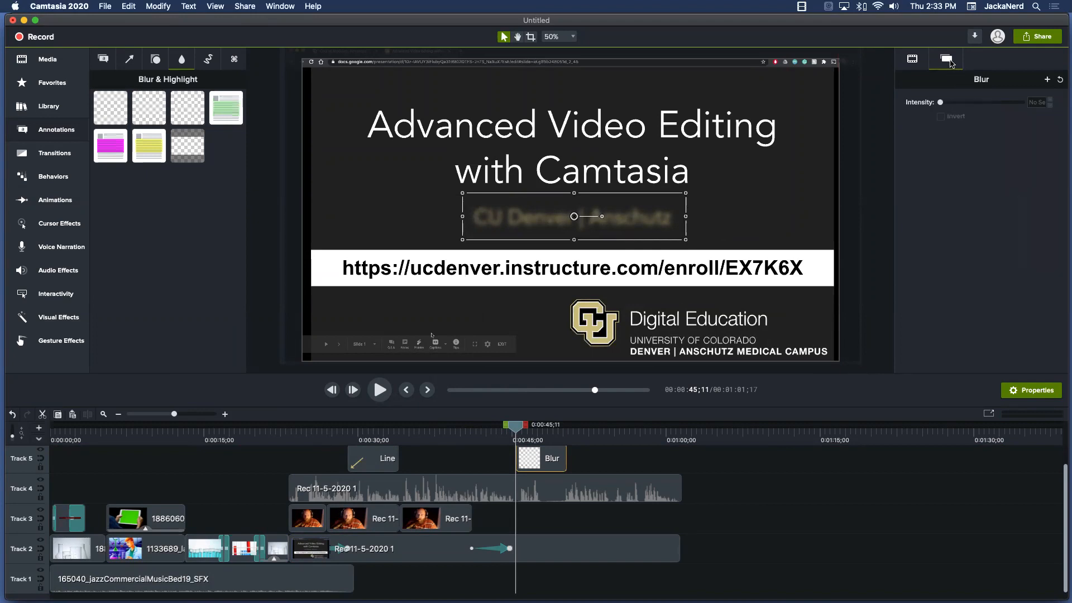
left_click_drag(1006, 104, 1028, 104)
key("Delete")
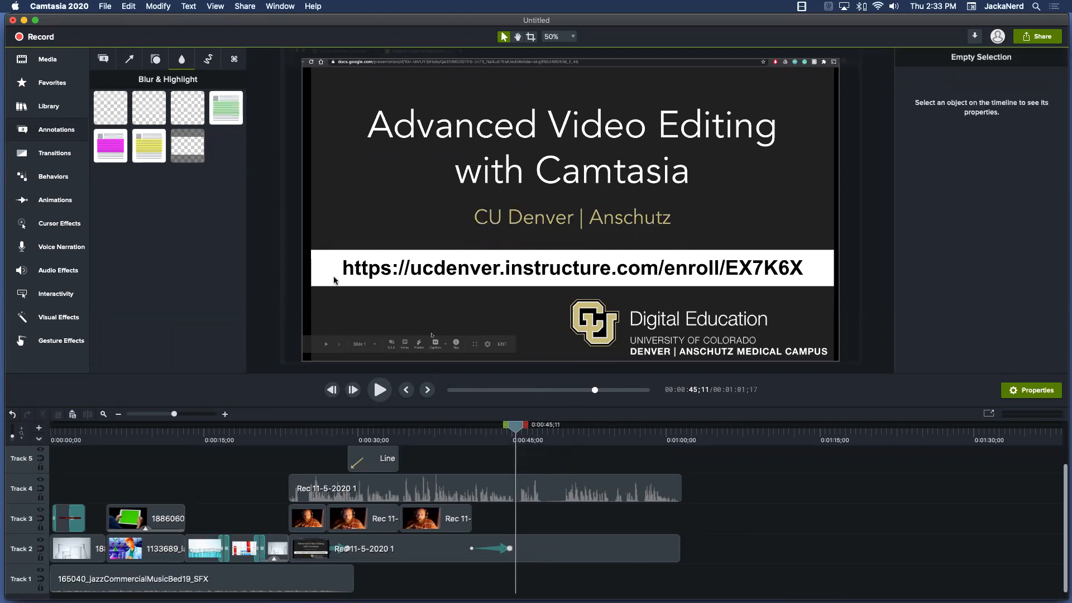
Add the magenta highlight to Track 5 at the playhead and fit it over the "CU Denver | Anschutz" line
left_click(104, 147)
left_click_drag(104, 147, 461, 199)
left_click_drag(660, 255, 683, 238)
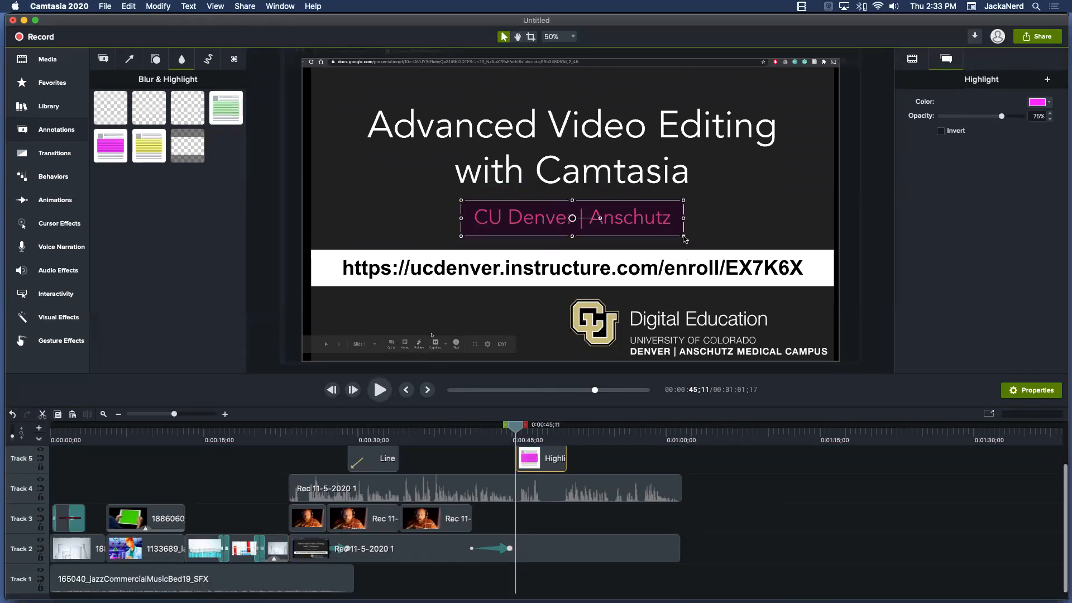
Play the highlighted section from 0:00:45;11, then set the playhead to 0:00:46;28
key("space")
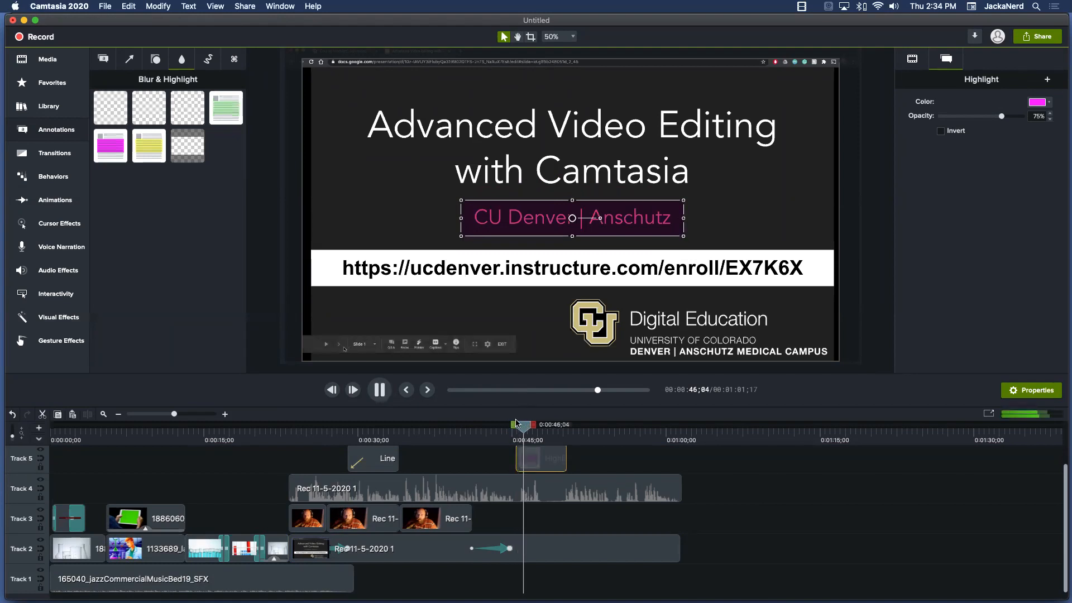
key("space")
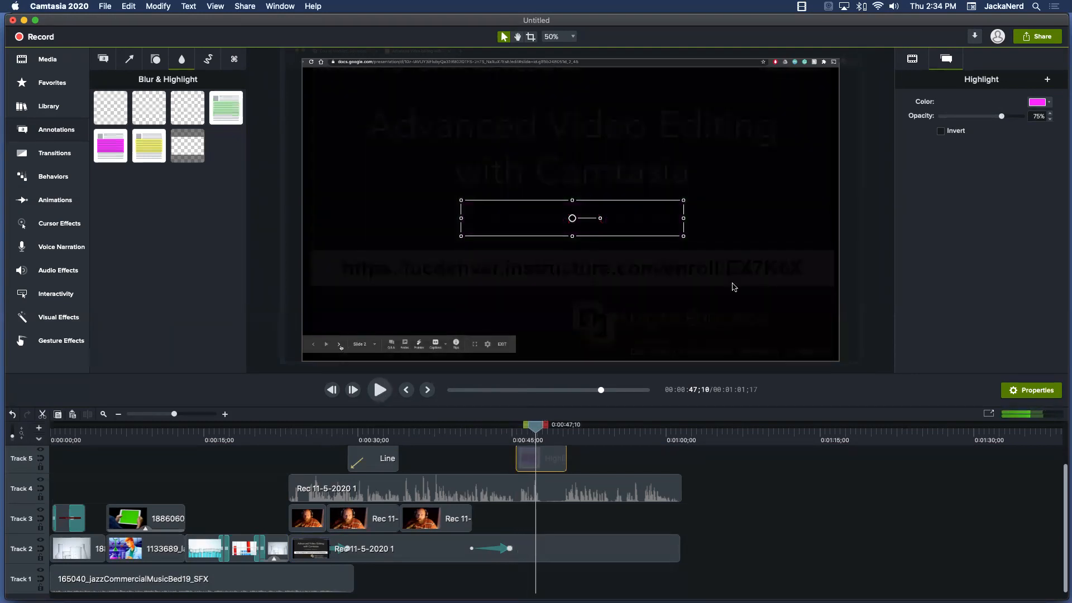
left_click_drag(534, 425, 530, 428)
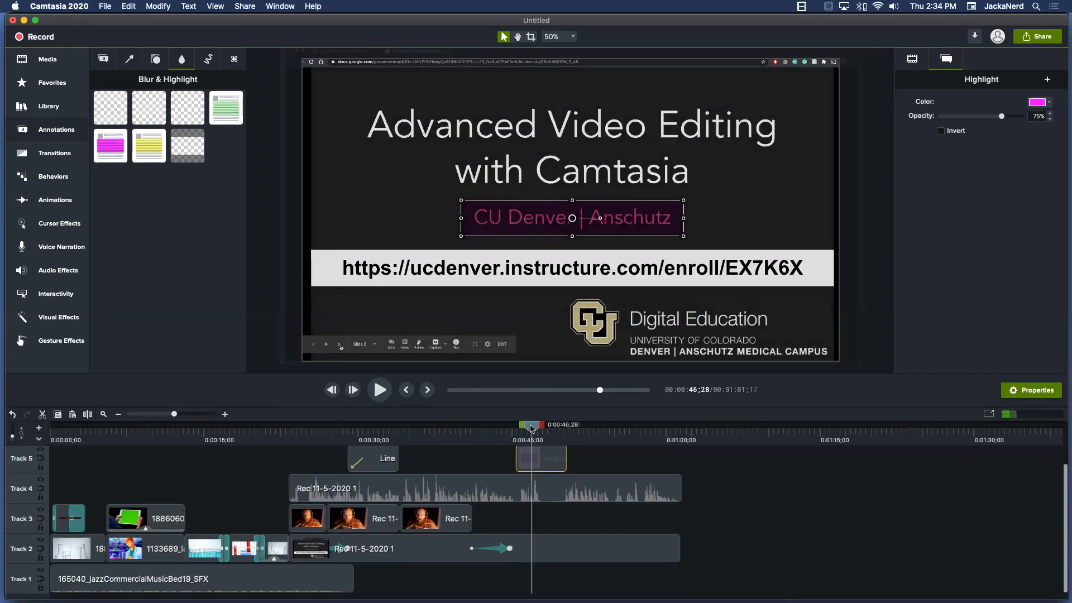
Change the highlight's color to a near-black blue and set its opacity to 45%
left_click(1049, 104)
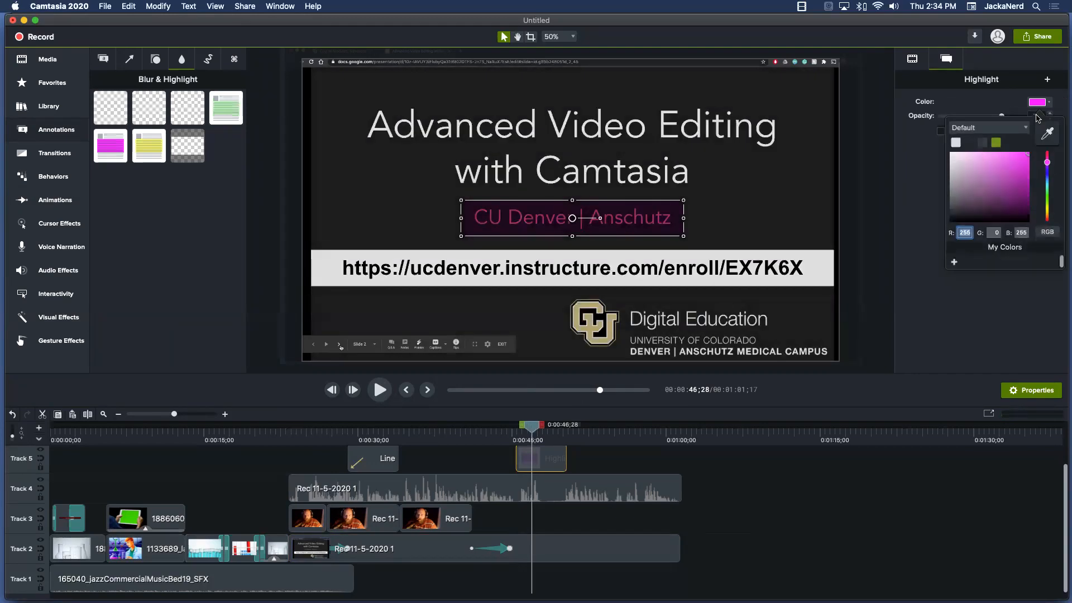
left_click(1048, 202)
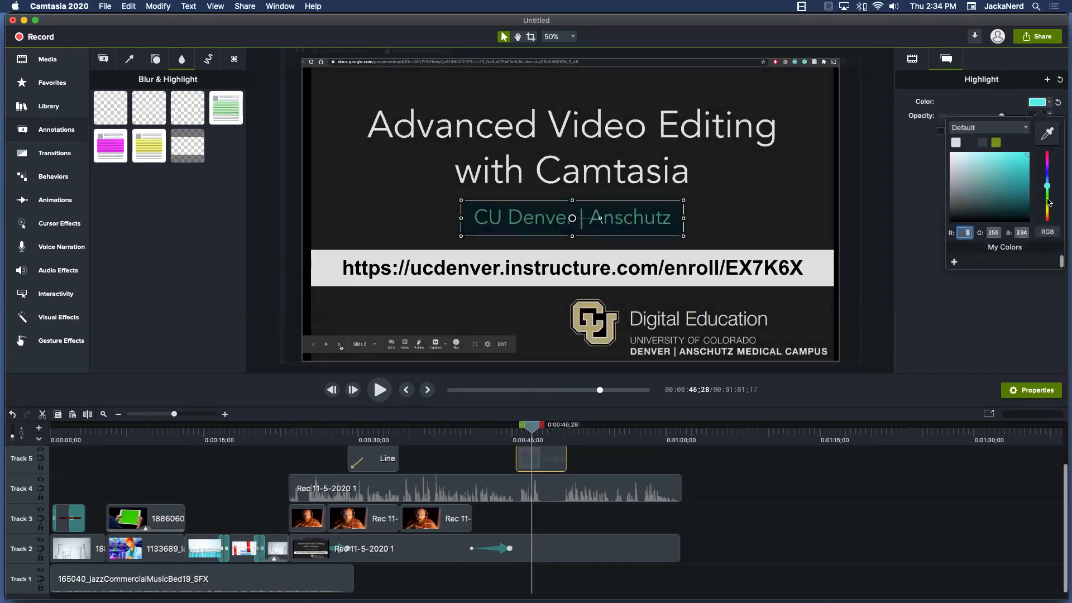
left_click(1048, 170)
left_click(1047, 178)
left_click(1016, 216)
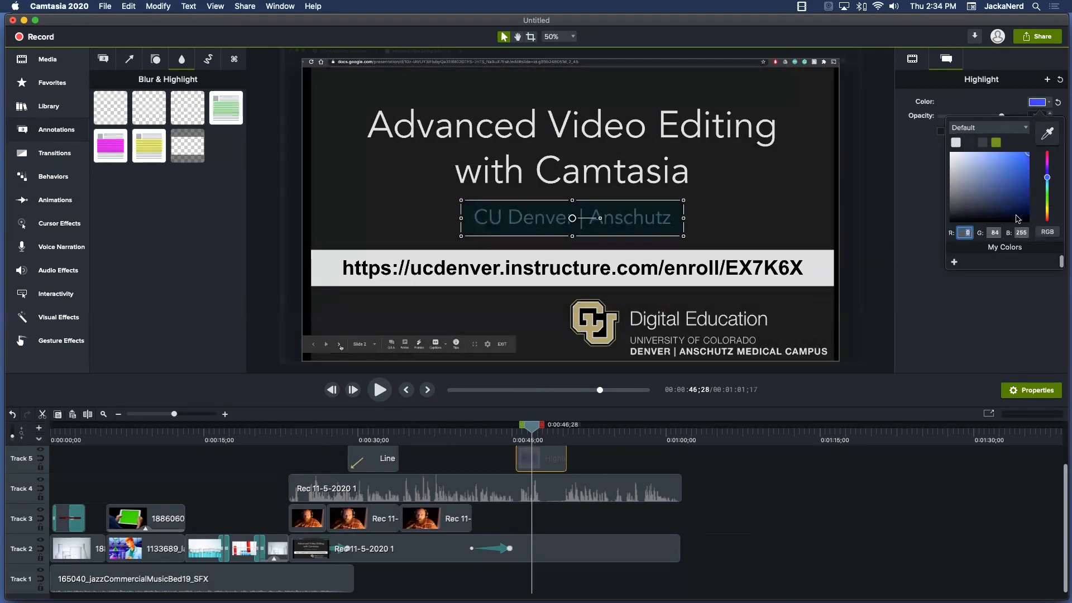
left_click(904, 148)
left_click_drag(983, 117, 969, 118)
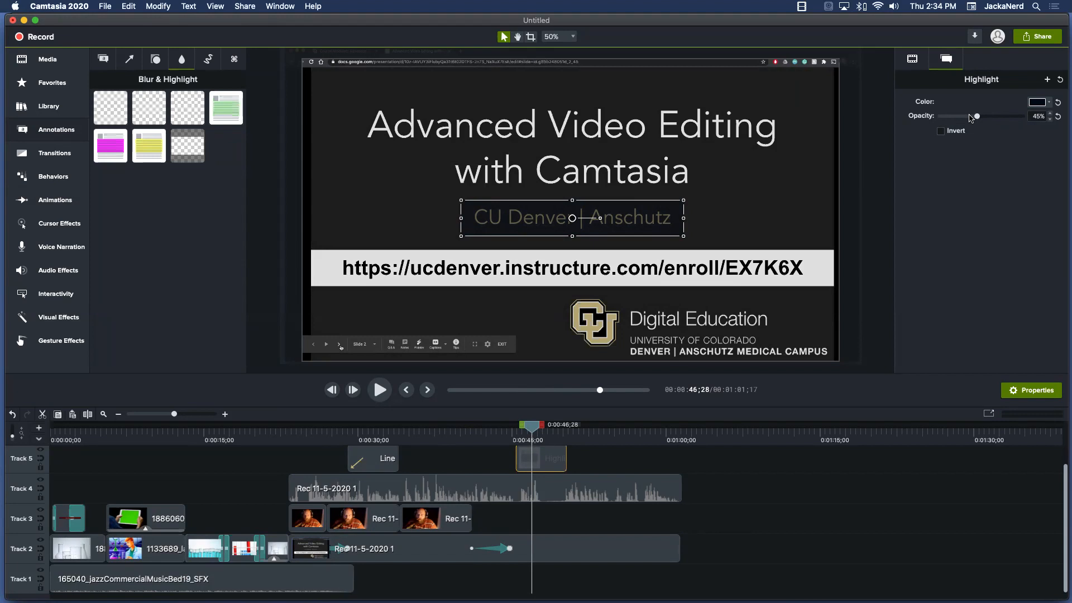
Delete the highlight annotation from Track 5
left_click_drag(367, 446, 372, 463)
key("Delete")
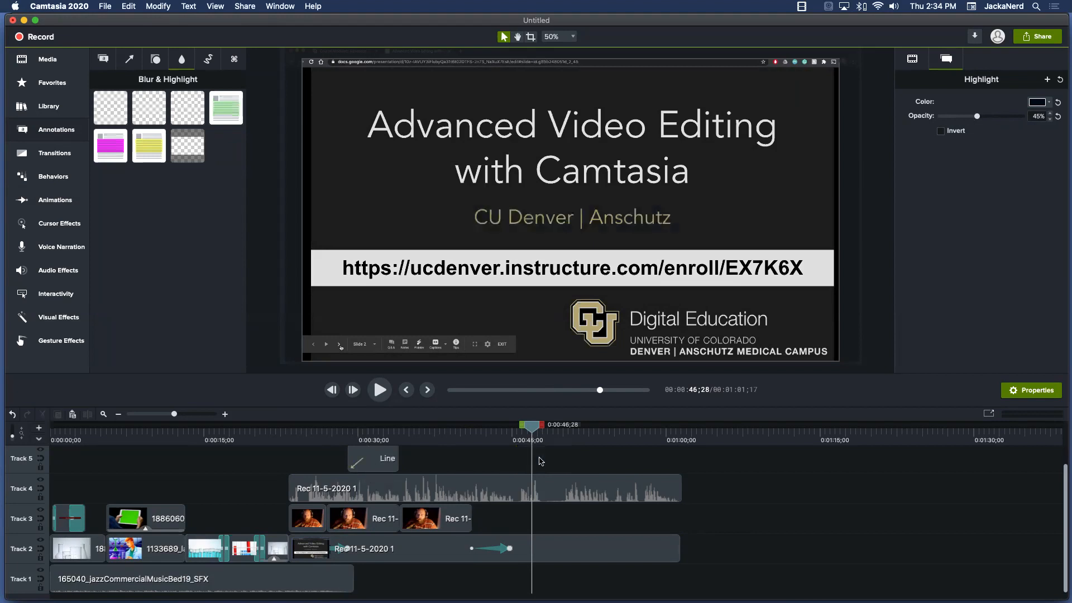
Add the Sketch Motion rectangle to Track 5 at 0:00:46;28 and enlarge it to about 669 by 505
left_click(206, 59)
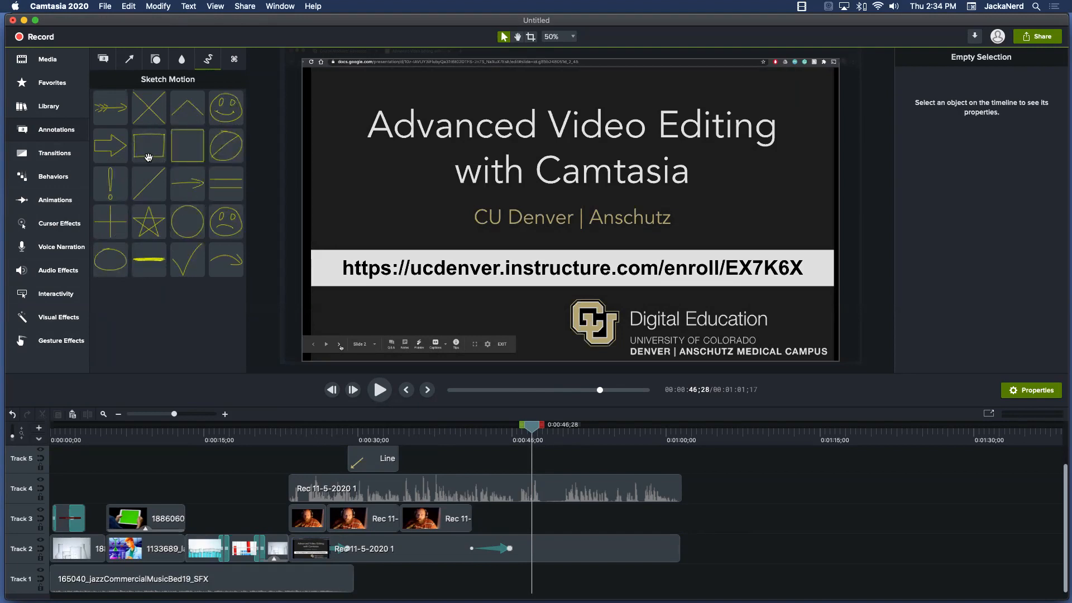
mouse_move(149, 156)
left_mouse_down()
mouse_move(363, 251)
mouse_move(502, 391)
mouse_move(533, 459)
left_mouse_up()
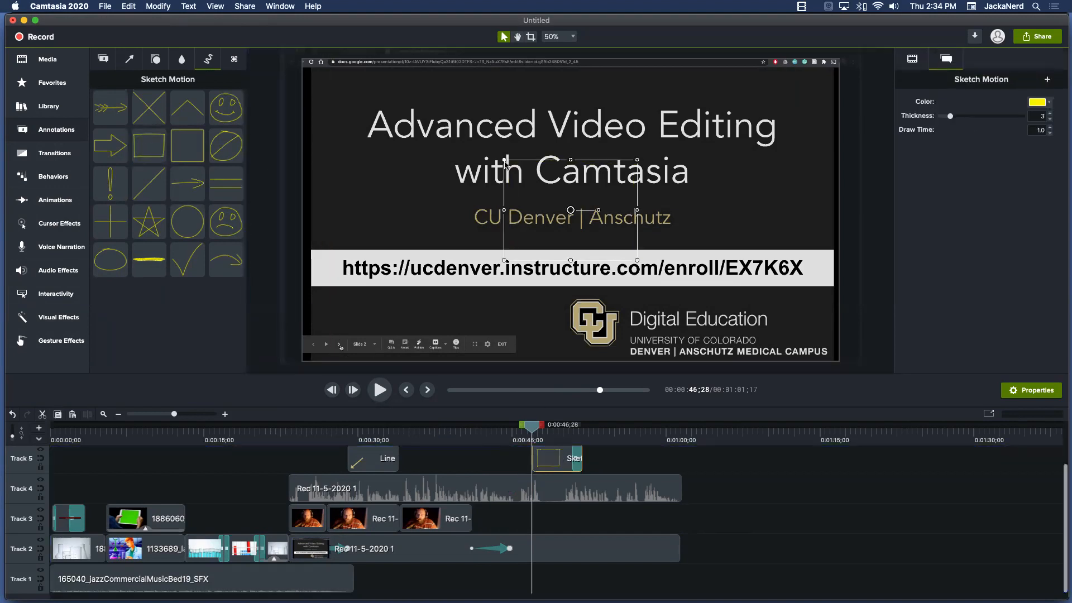
mouse_move(505, 162)
left_mouse_down()
mouse_move(450, 157)
mouse_move(450, 120)
left_mouse_up()
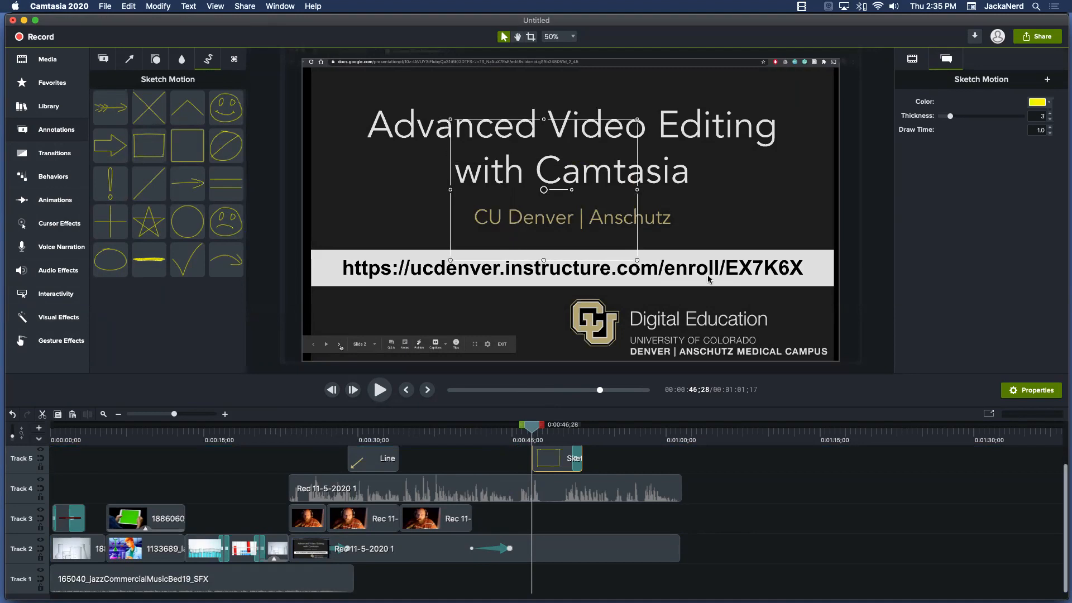
left_click_drag(636, 260, 585, 228)
key("super+z")
Play from 0:00:46;28 to 0:00:48;11 to preview the sketch rectangle being drawn over the slides
left_click(589, 498)
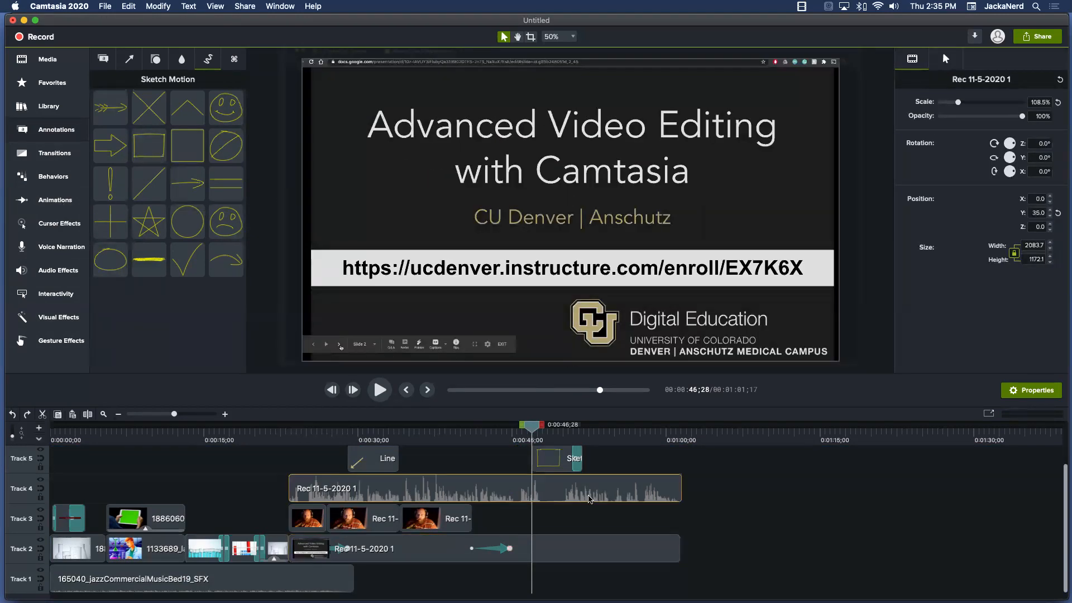
key("space")
key("space")
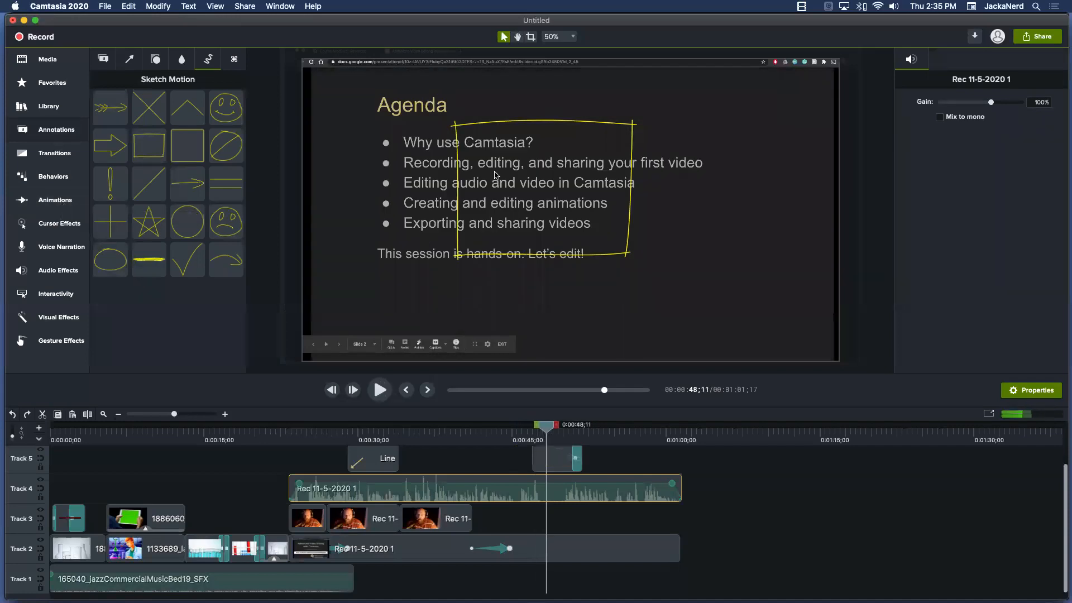
Reposition the sketch rectangle and enlarge it to about 1247 by 941 so it frames the Agenda slide's text
left_click(578, 200)
right_click(578, 196)
left_click(494, 202)
right_click(564, 120)
left_click(493, 124)
mouse_move(470, 139)
left_mouse_down()
mouse_move(428, 166)
mouse_move(467, 148)
left_mouse_up()
left_click(556, 455)
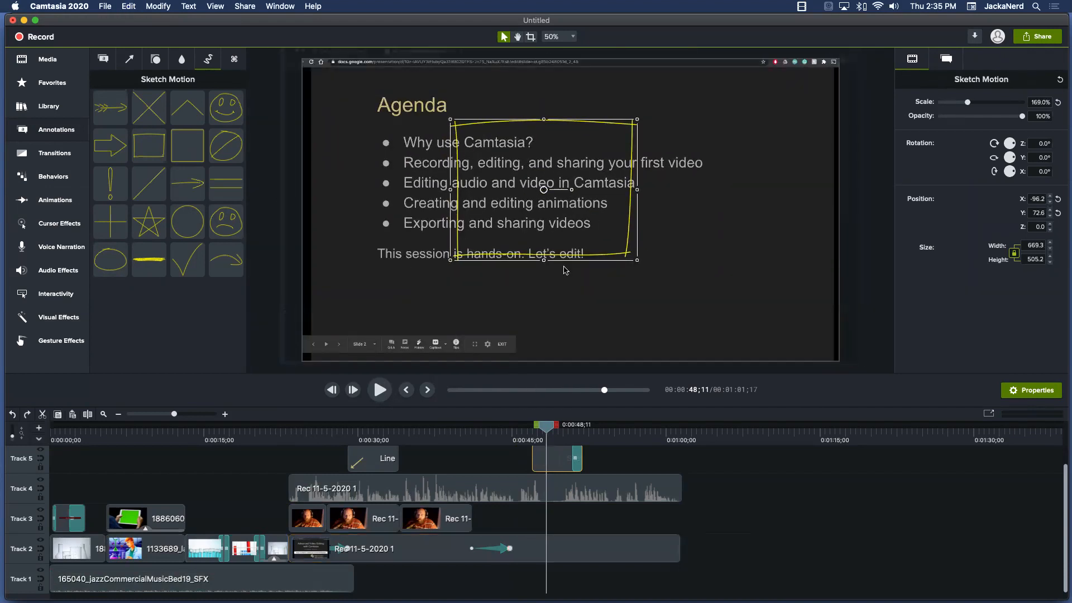
mouse_move(538, 198)
left_mouse_down()
mouse_move(461, 194)
mouse_move(455, 156)
left_mouse_up()
mouse_move(550, 226)
left_mouse_down()
mouse_move(717, 293)
mouse_move(707, 272)
left_mouse_up()
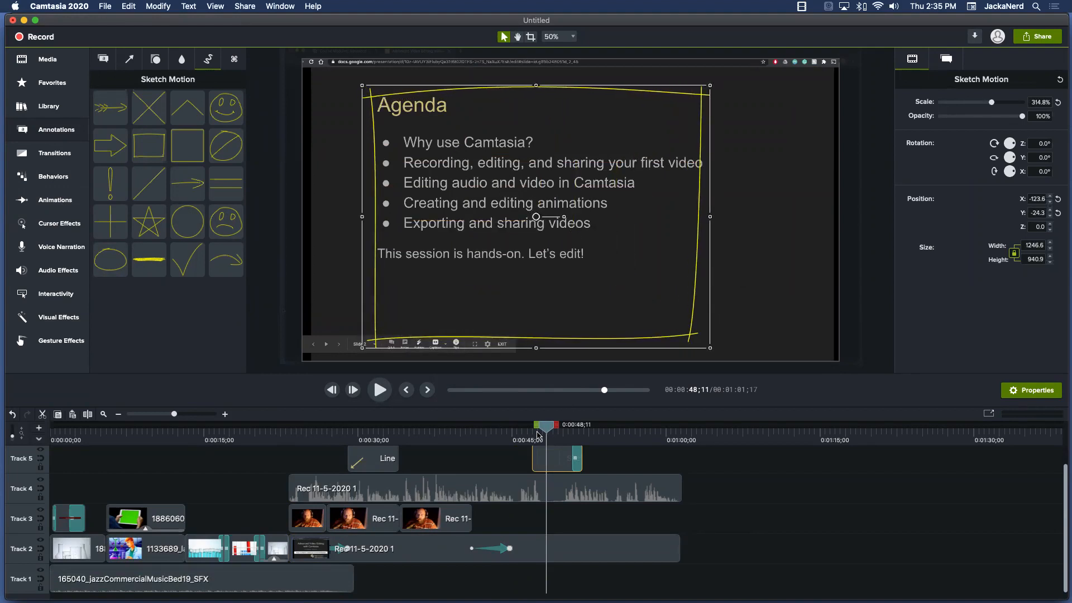
Shift the sketch rectangle clip on Track 5 to start at about 0:00:48;15, preview it, and set the playhead to 0:00:50;25
left_click(517, 433)
left_click_drag(551, 458, 568, 463)
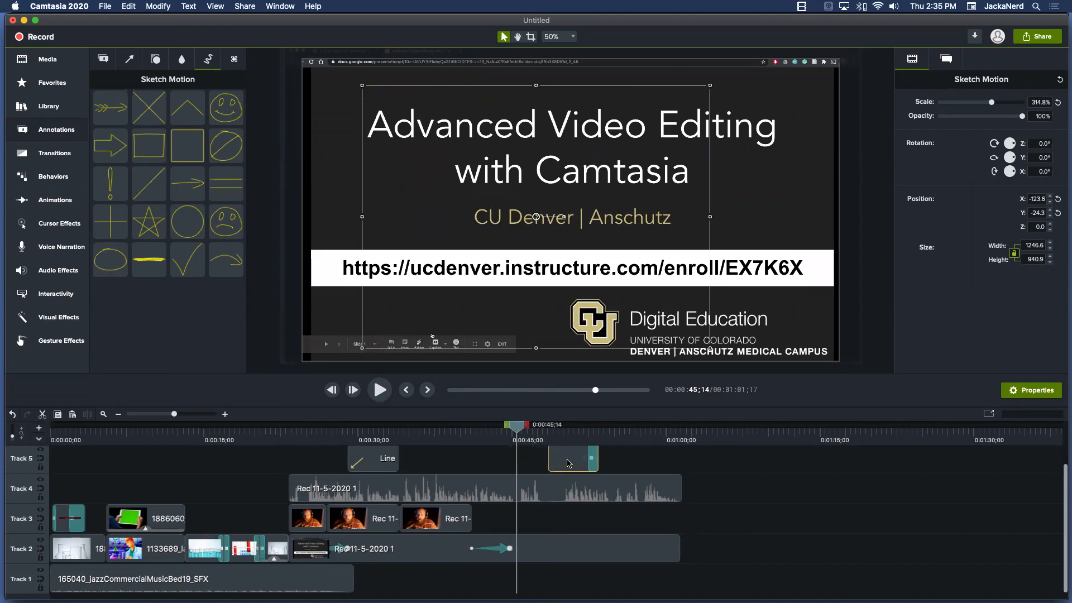
key("space")
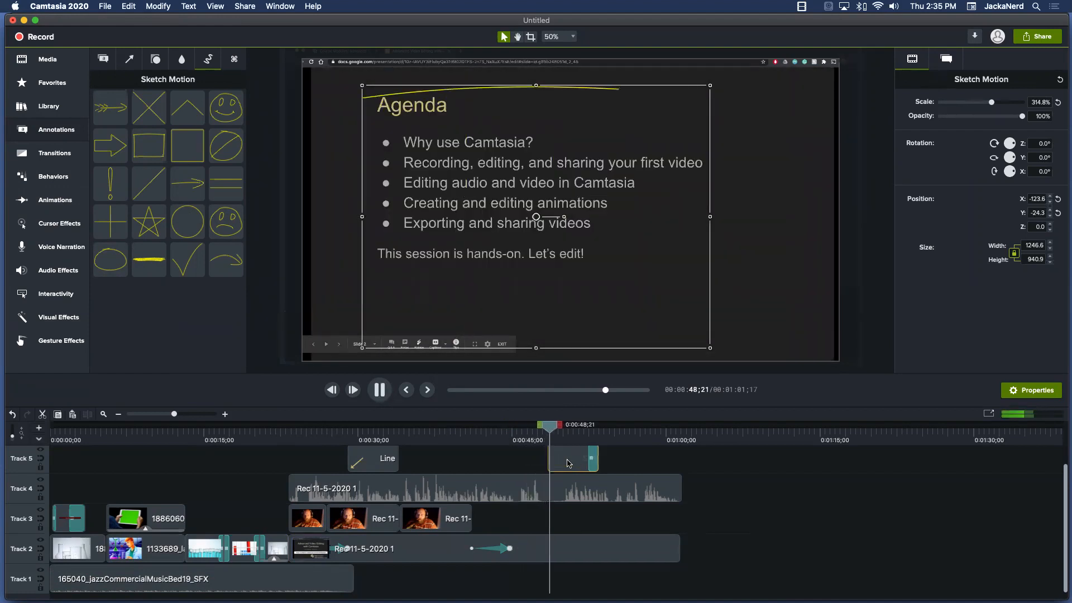
key("space")
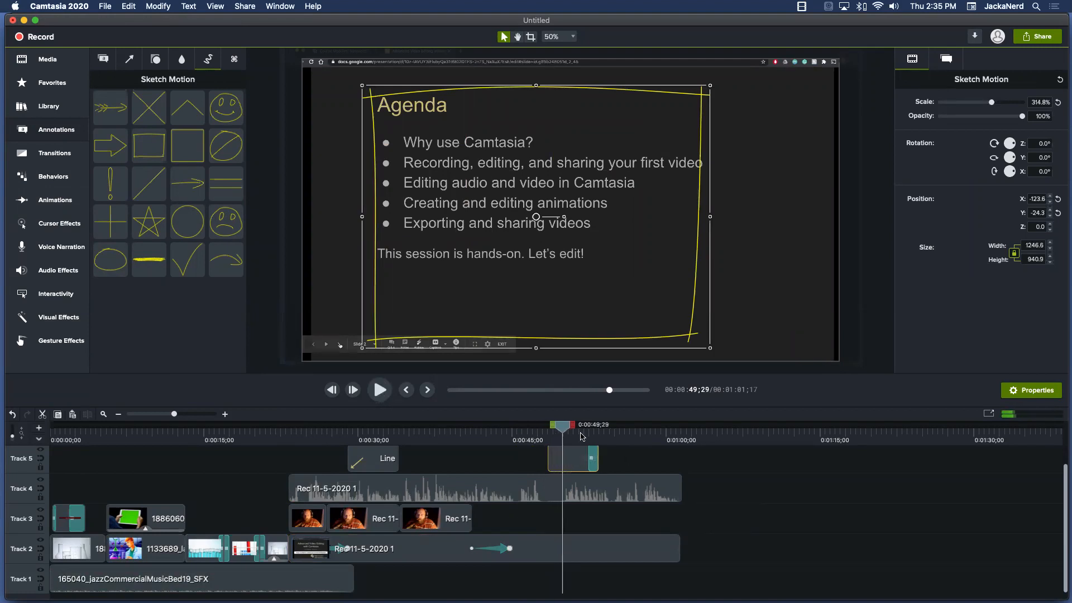
left_click(572, 435)
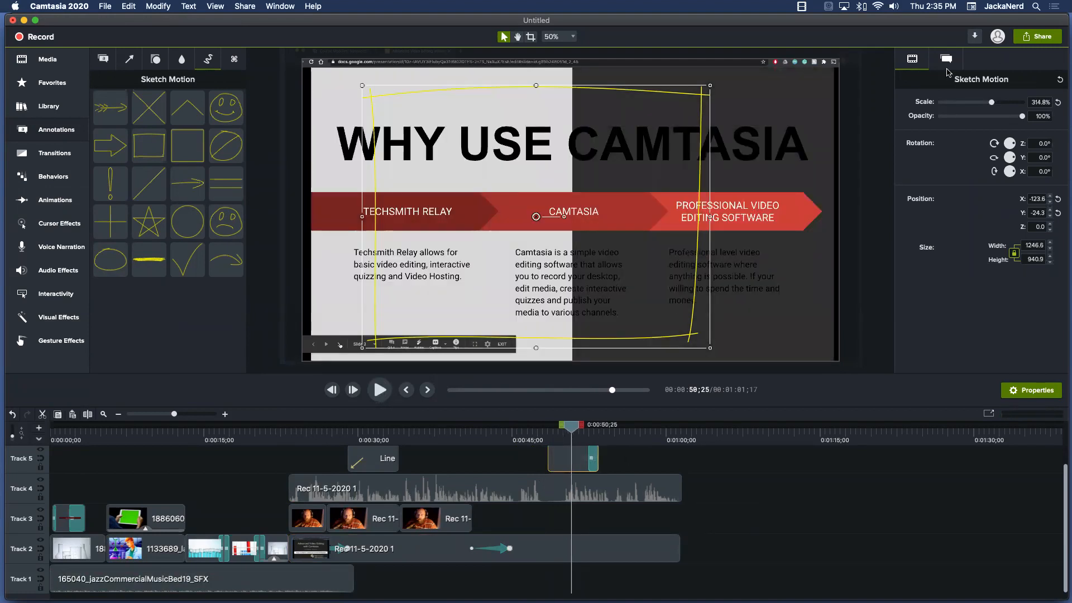
Set the sketch rectangle's line thickness to 12.3, and view the recording at 0:00:40;00 and 0:00:43;00
left_click(947, 60)
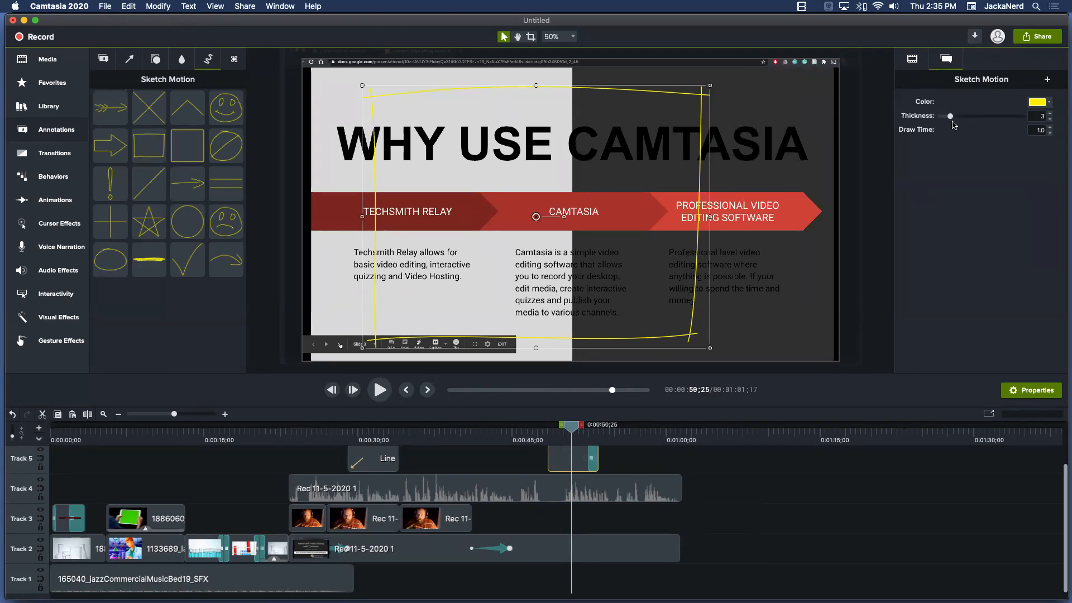
left_click_drag(951, 117, 971, 117)
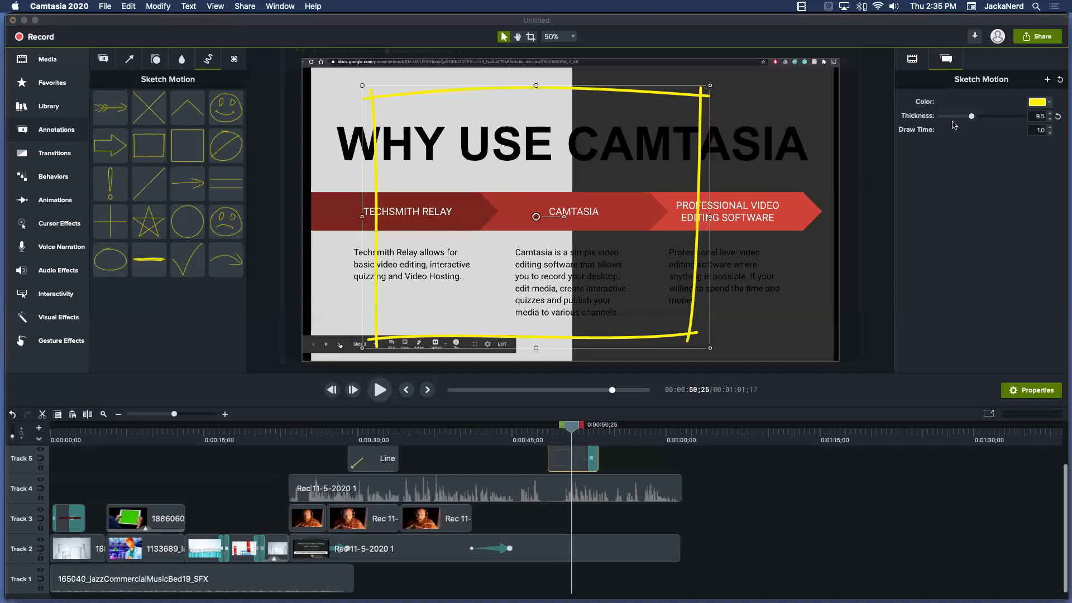
left_click_drag(971, 116, 980, 118)
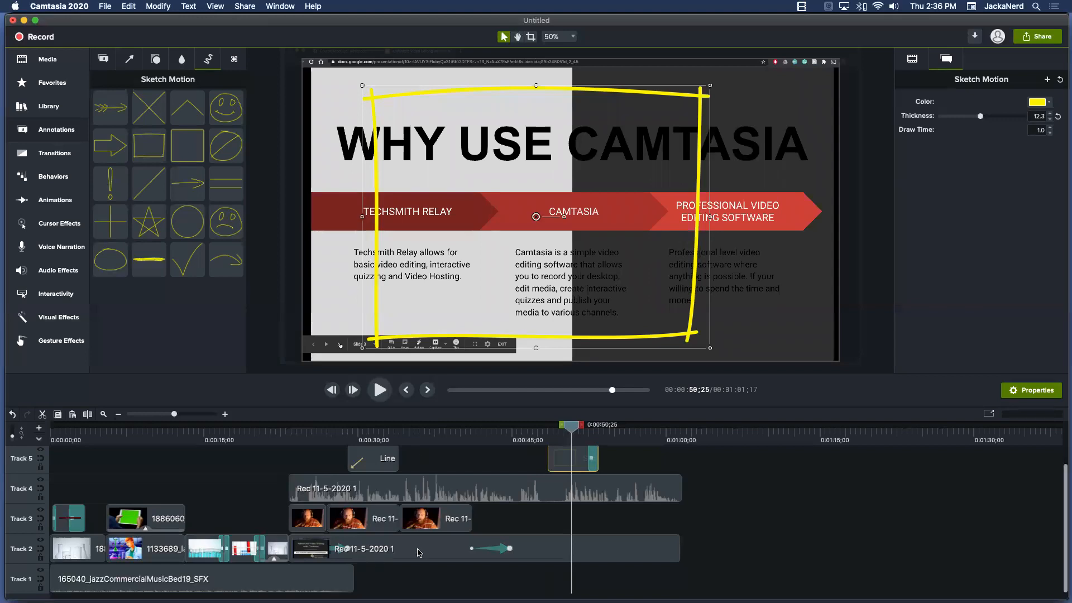
left_click(460, 438)
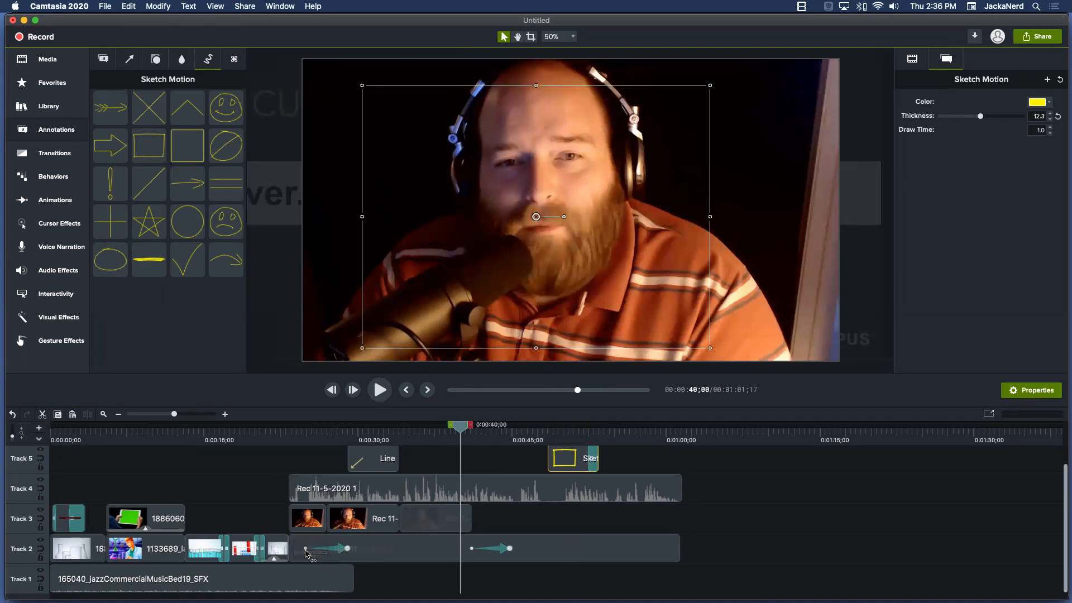
left_click(491, 435)
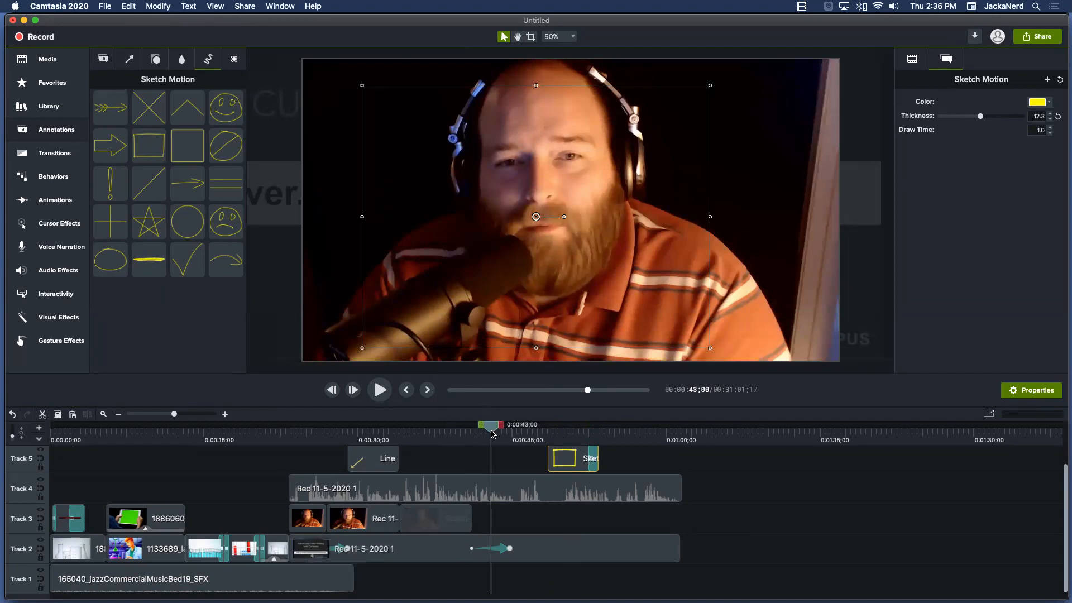
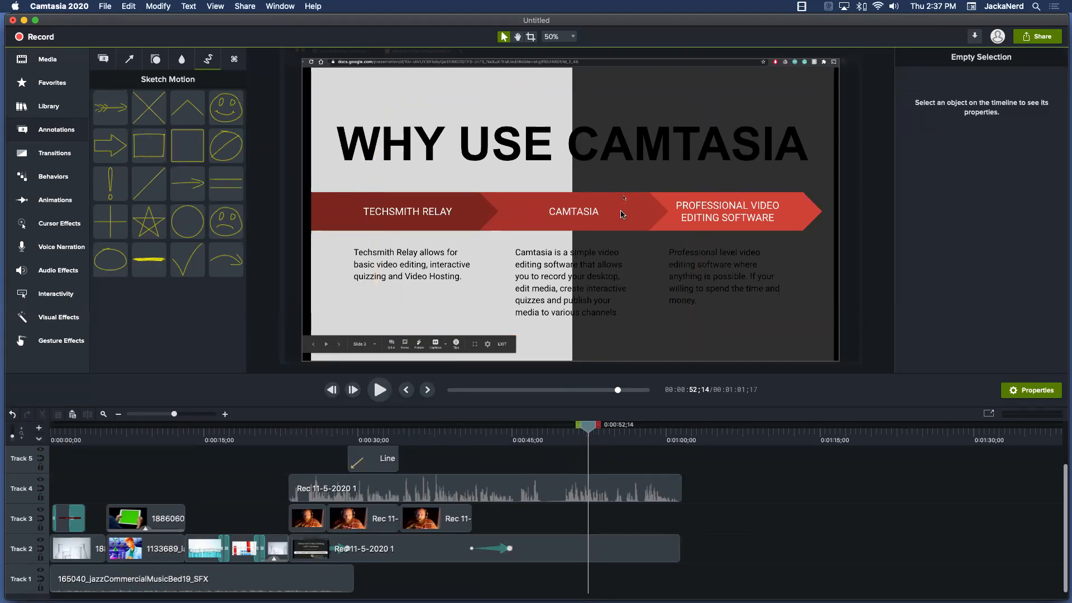
Apply the Spotlight cursor effect to the Rec 11-5-2020 1 screen recording on Track 2 and enlarge its cursor to 332%
left_click(608, 550)
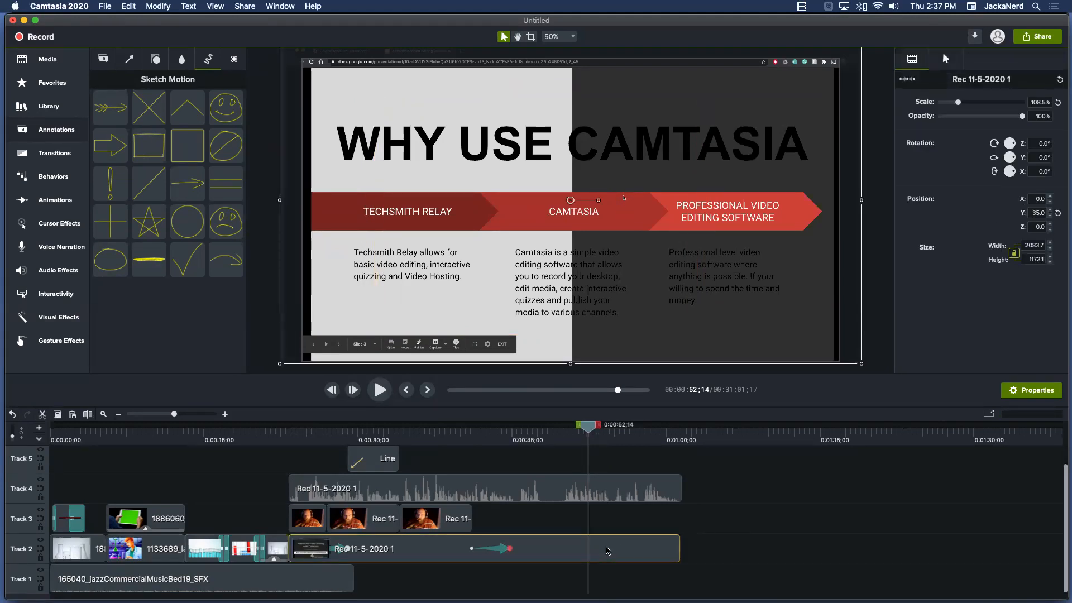
left_click(69, 226)
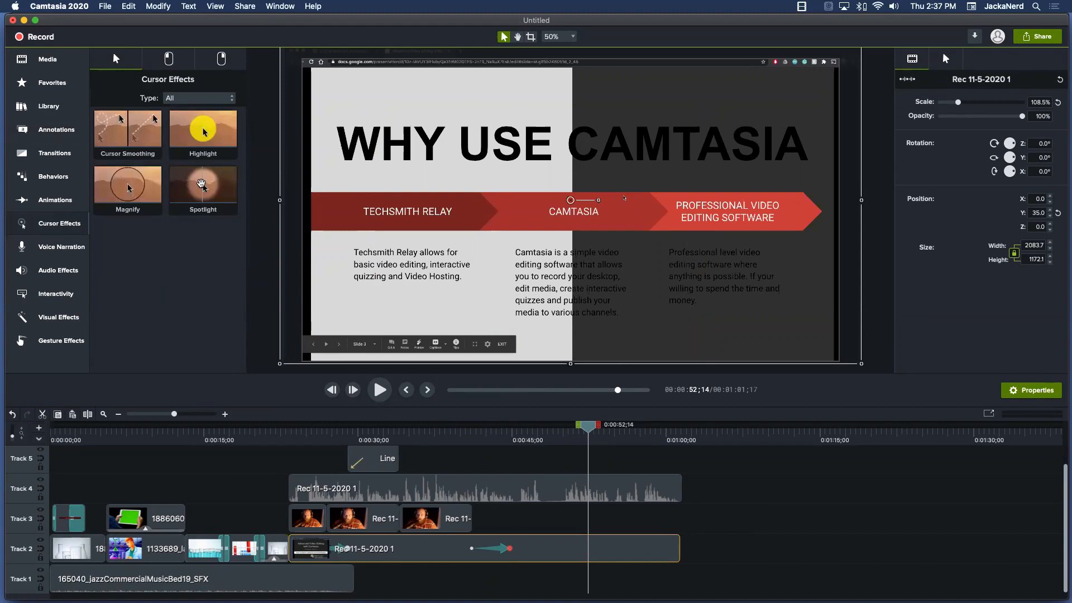
left_click_drag(207, 191, 581, 541)
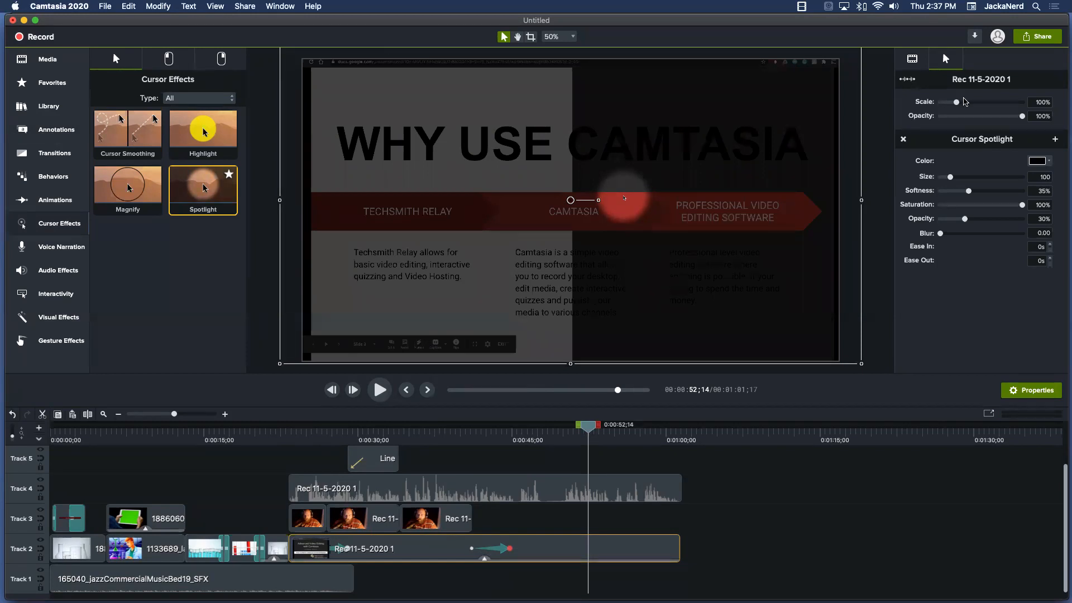
left_click_drag(957, 103, 996, 106)
mouse_move(587, 426)
left_mouse_down()
mouse_move(510, 434)
mouse_move(590, 431)
left_mouse_up()
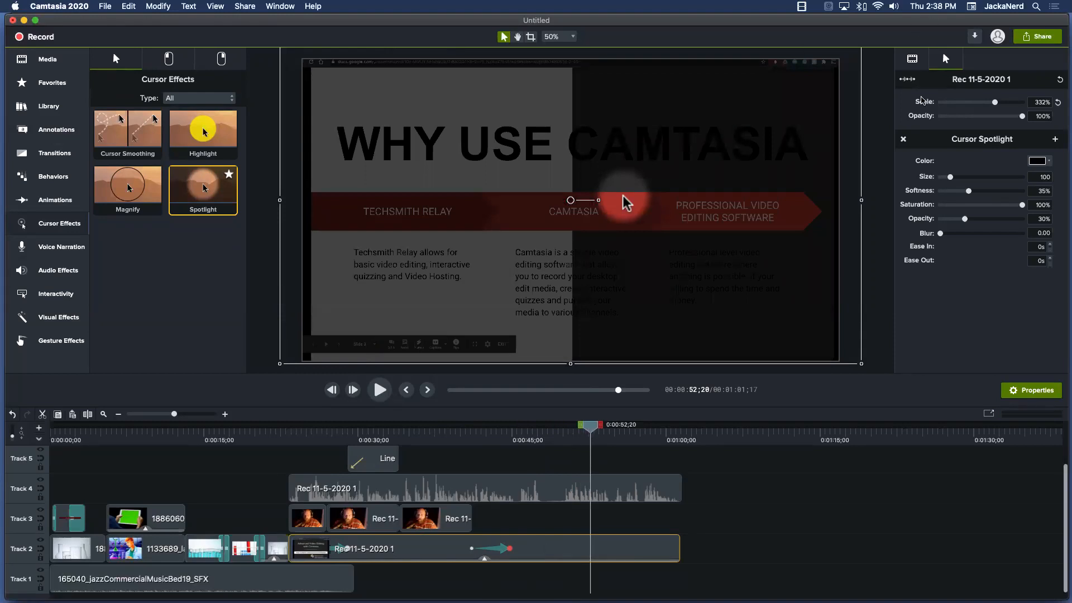
Remove the Cursor Spotlight effect from the screen recording and set its cursor scale to 226%
left_click(903, 139)
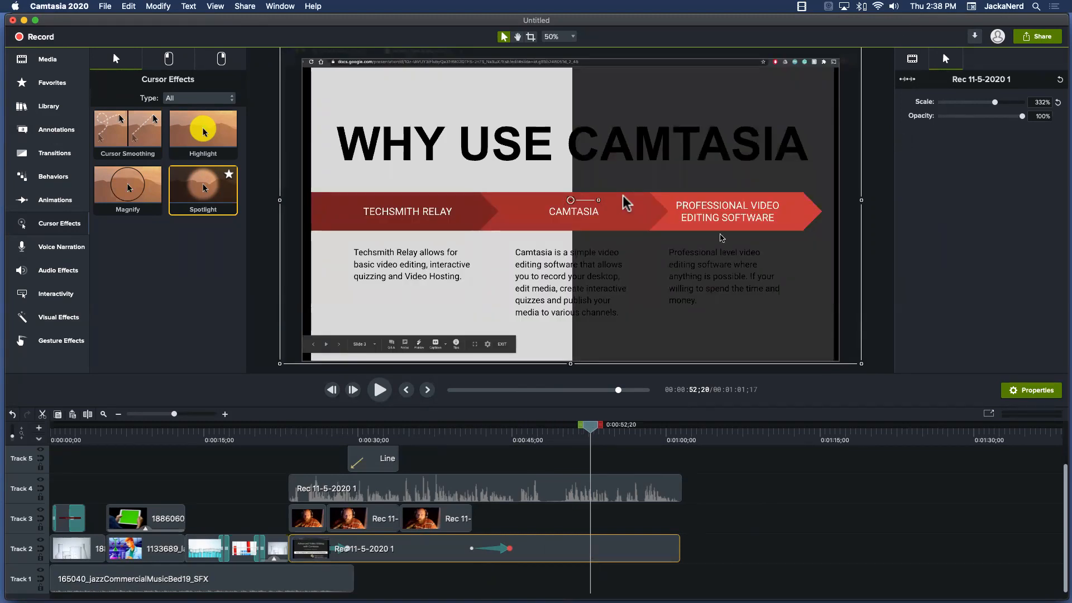
mouse_move(590, 431)
left_mouse_down()
mouse_move(486, 444)
mouse_move(603, 445)
mouse_move(592, 444)
left_mouse_up()
left_click_drag(995, 106, 924, 104)
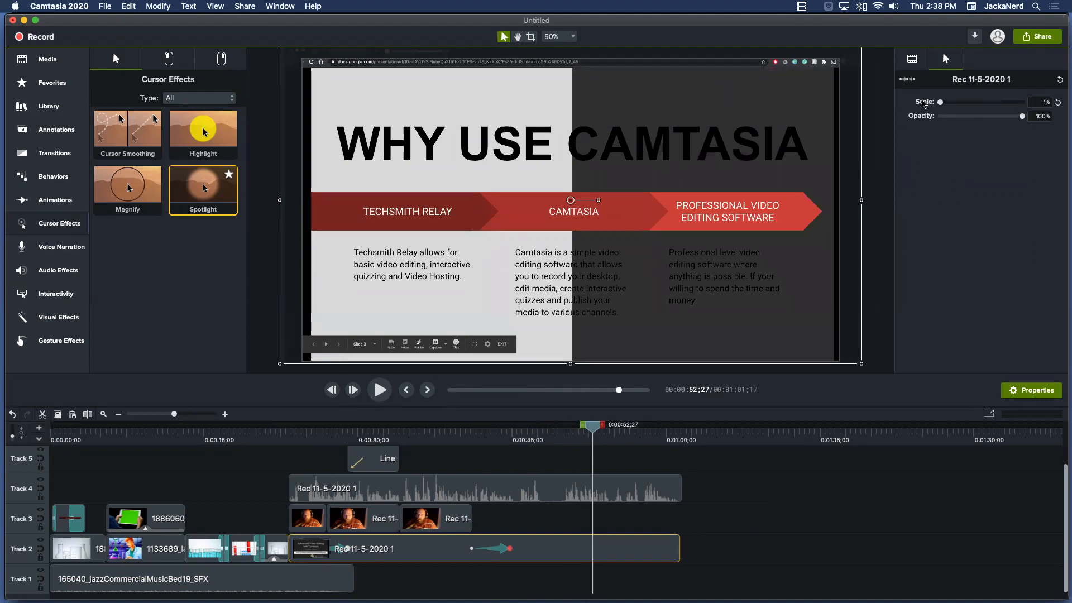
left_click(976, 103)
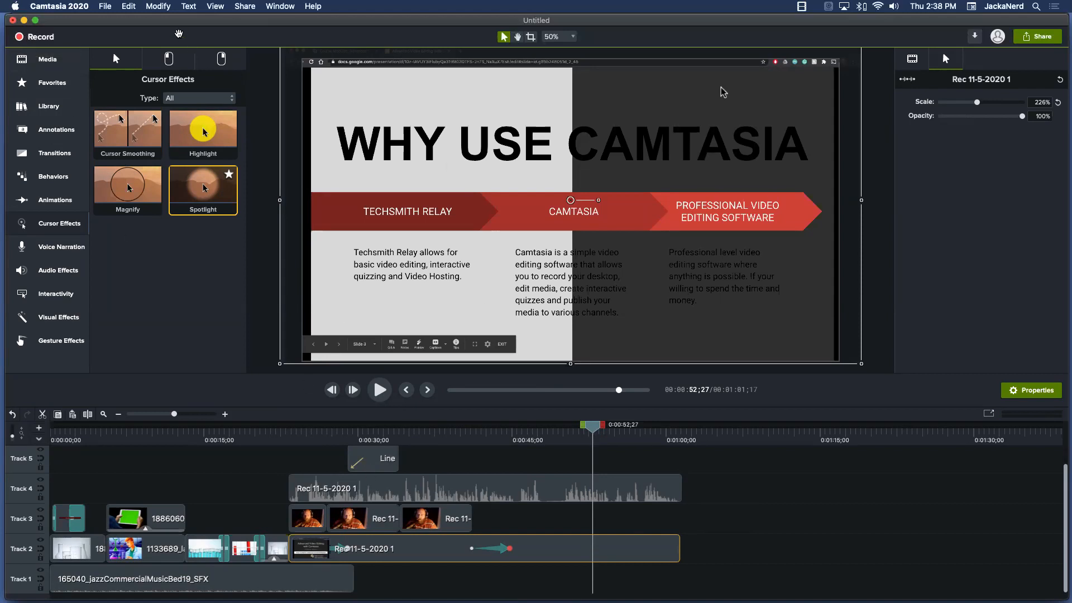
Review the available left-click and right-click cursor effects, returning to the general cursor effects
left_click(169, 59)
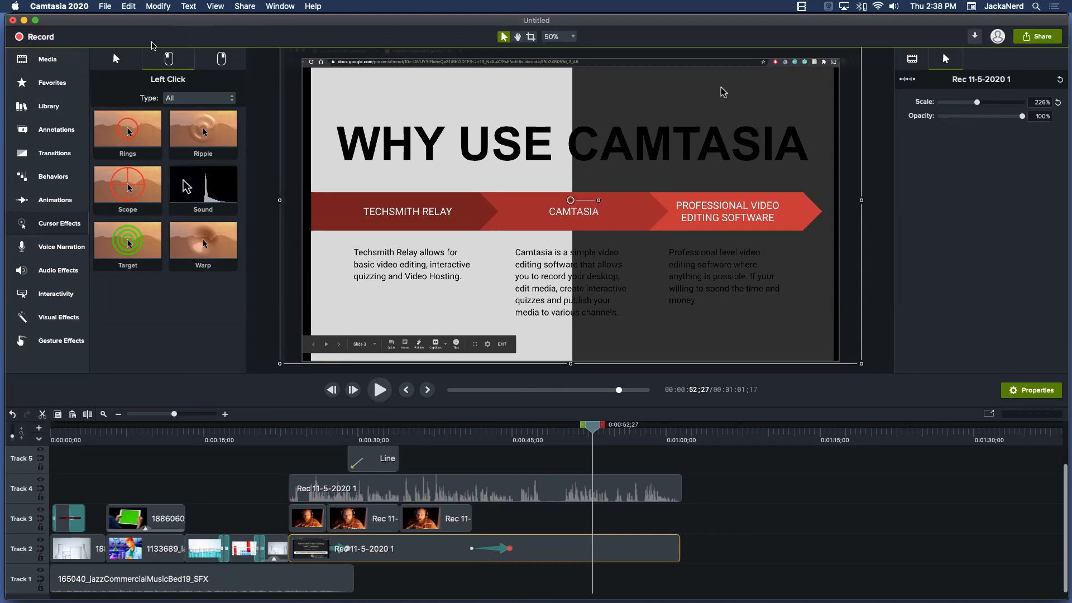
left_click(206, 65)
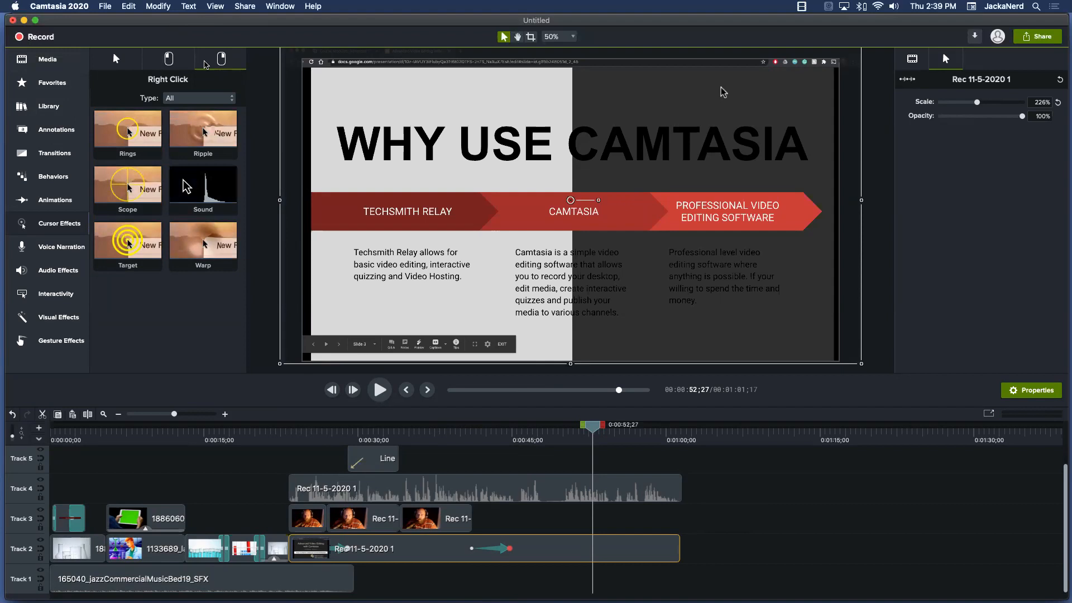
left_click(124, 65)
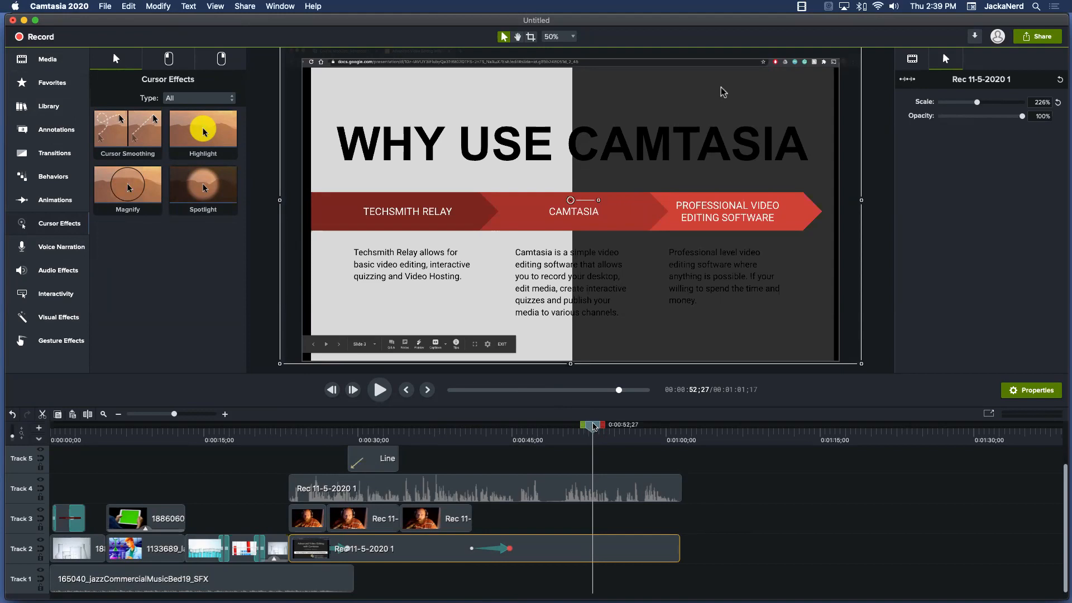
Move the playhead back to 0:00:05;26 and review the available sharing and export destinations
left_click_drag(593, 427, 111, 437)
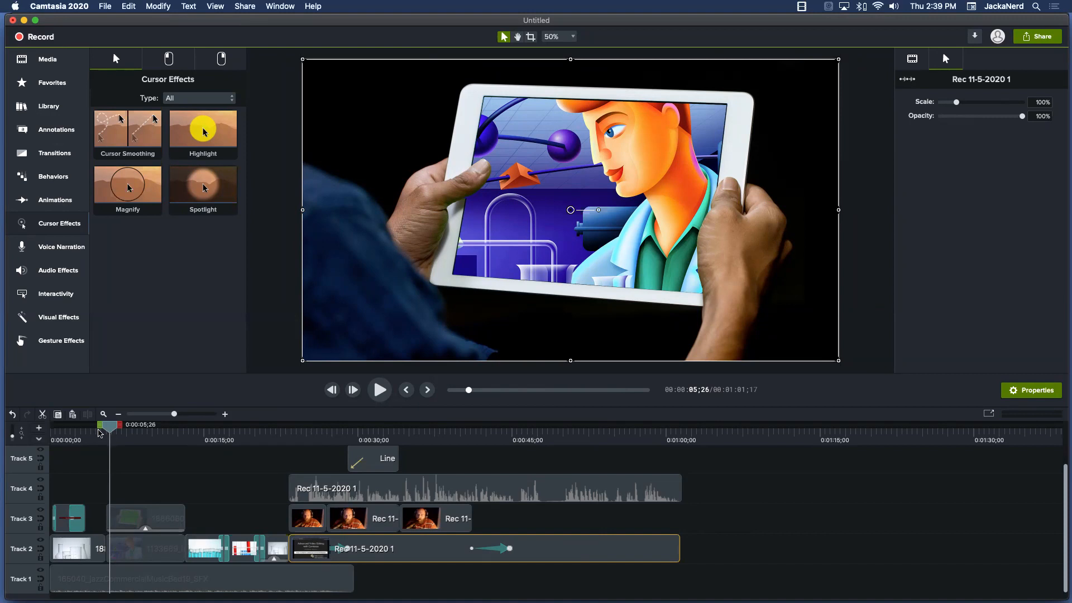
left_click(245, 6)
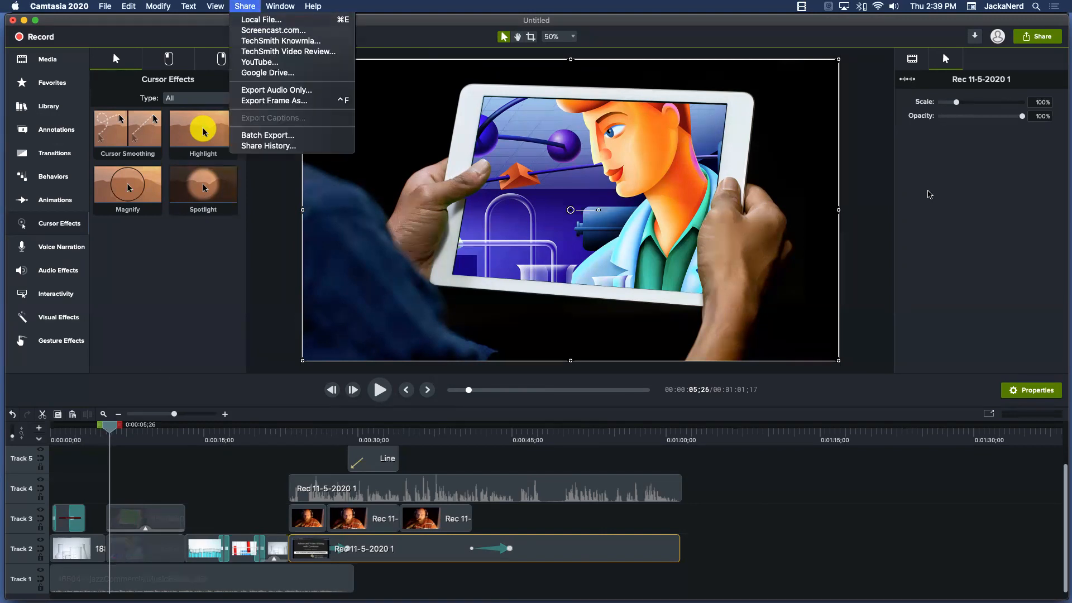
left_click(1017, 23)
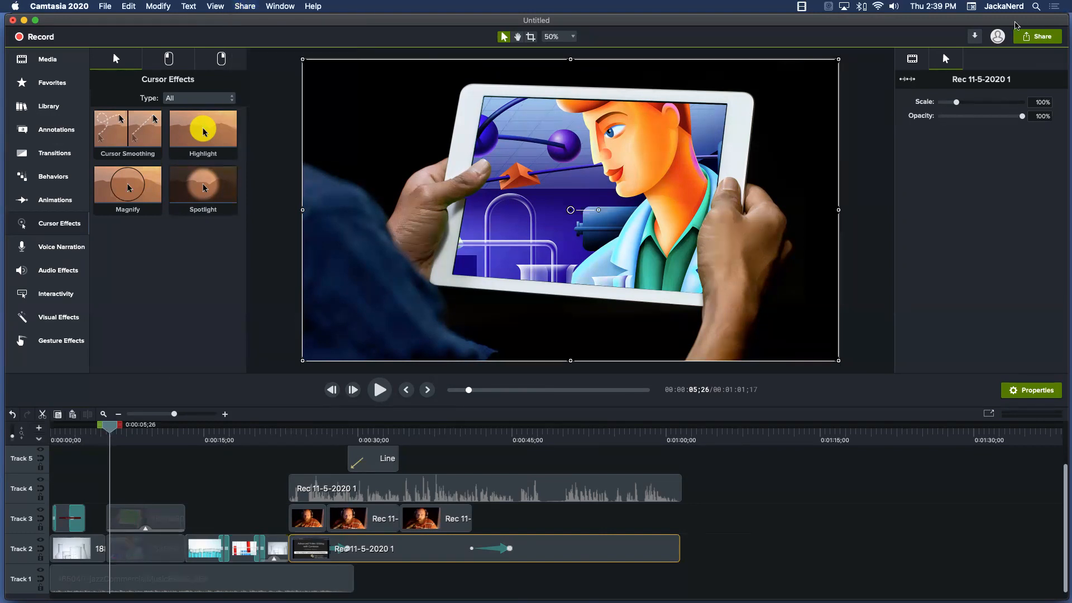
left_click(1040, 38)
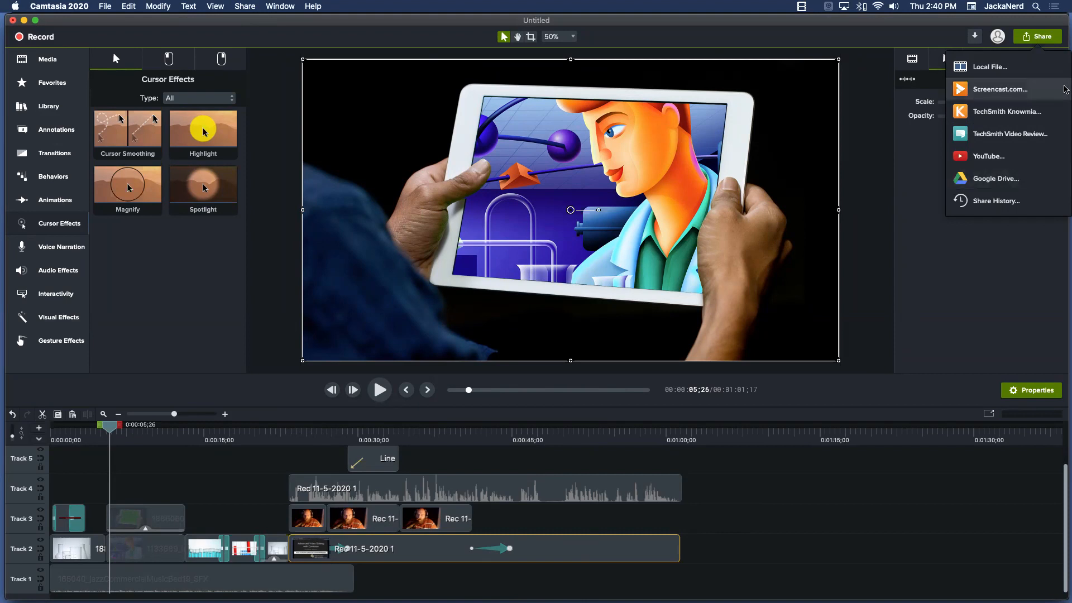
left_click(681, 269)
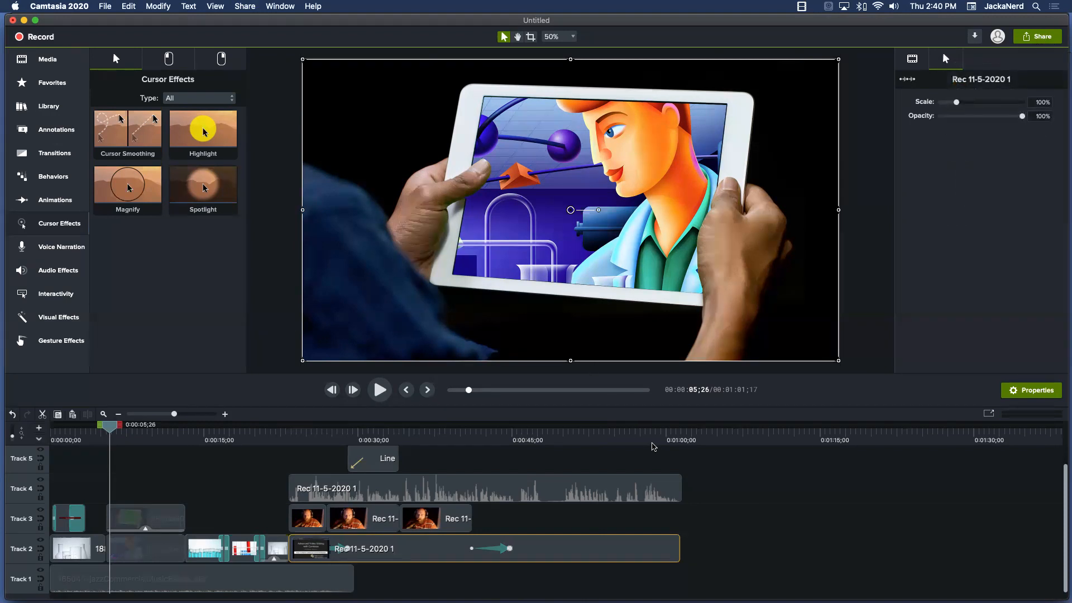
With the playhead at 0:01:00;10, set up a local file export to the Desktop named MyVideo.mp4
mouse_move(654, 442)
left_mouse_down()
mouse_move(3, 455)
mouse_move(167, 441)
mouse_move(667, 435)
left_mouse_up()
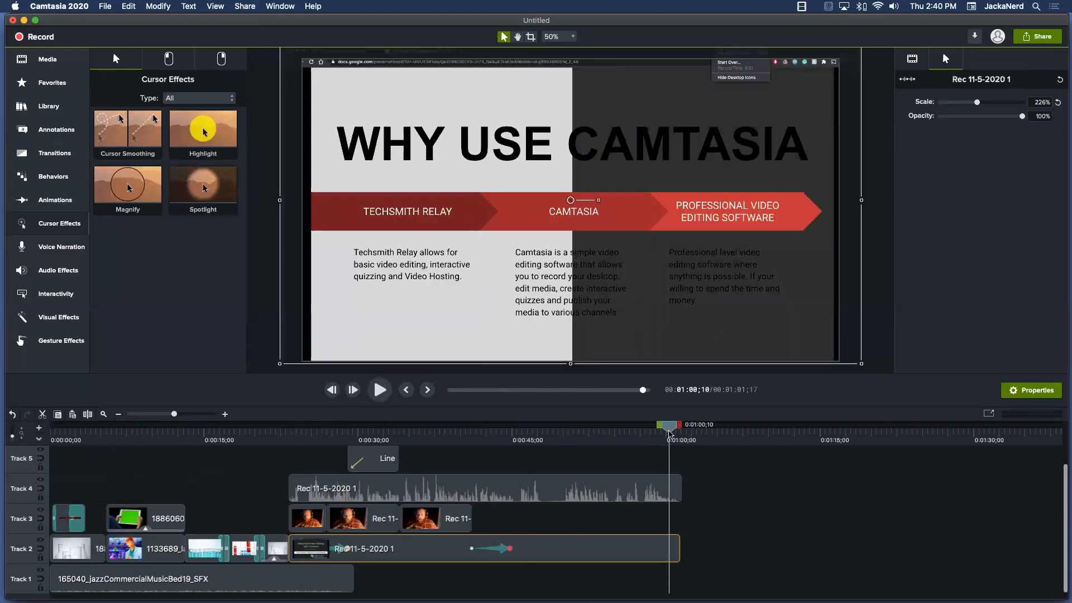
left_click(1049, 37)
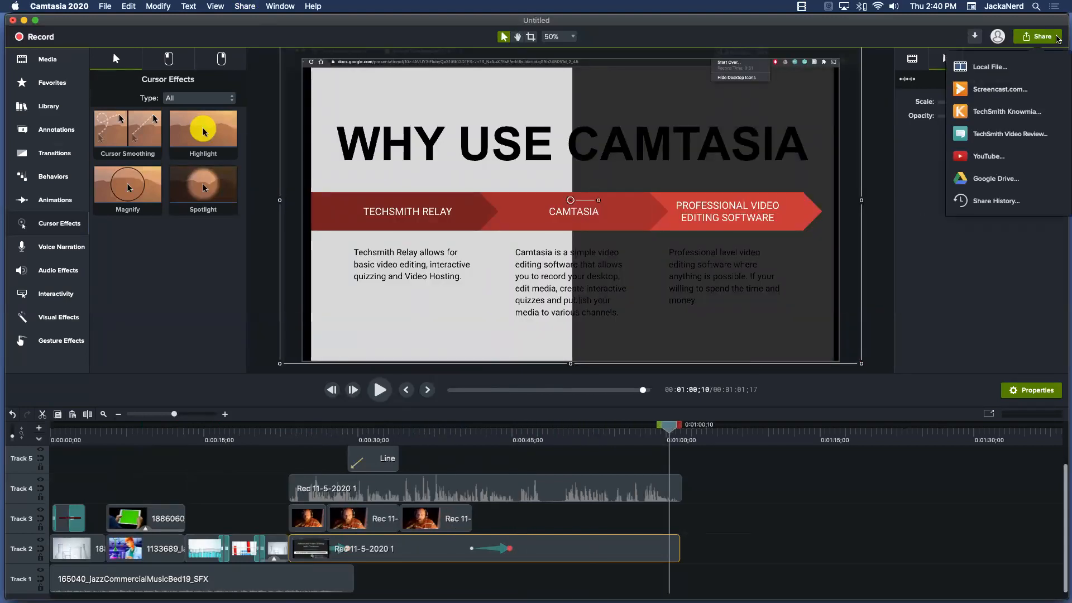
left_click(999, 65)
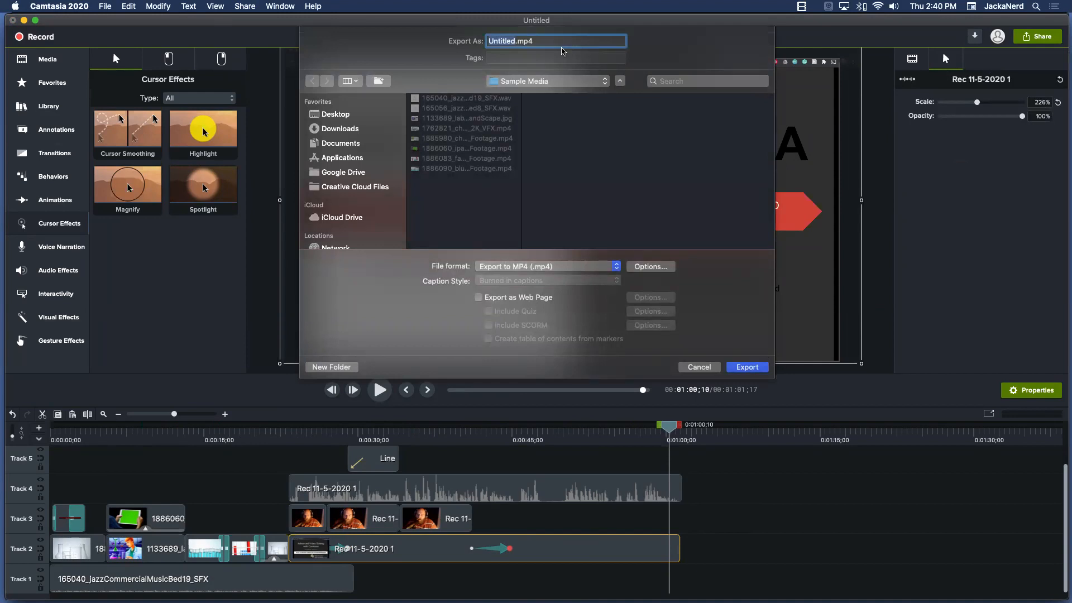
left_click(327, 118)
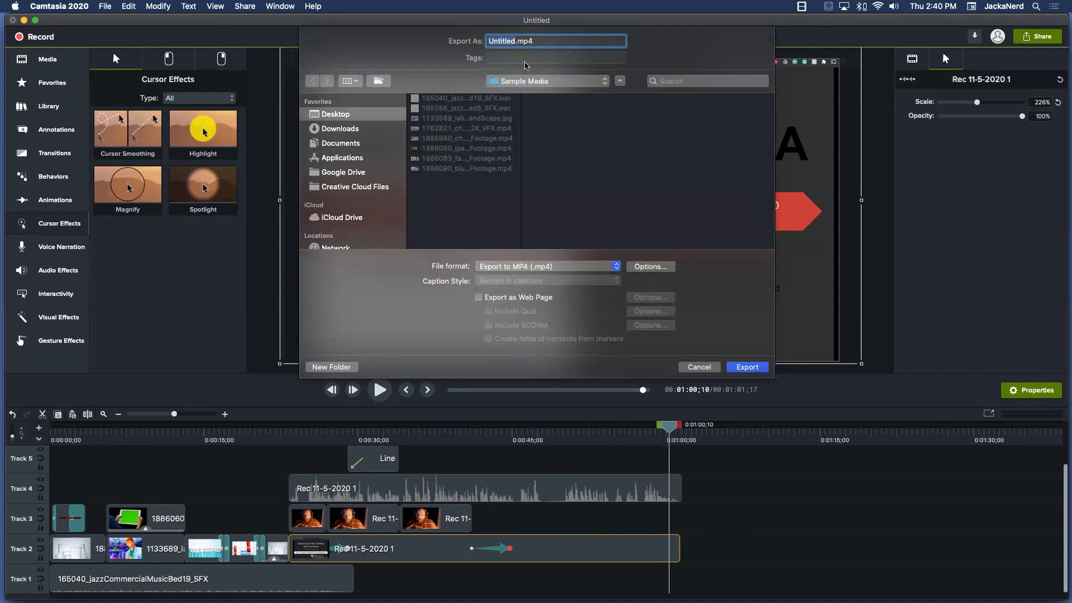
type("MyVid")
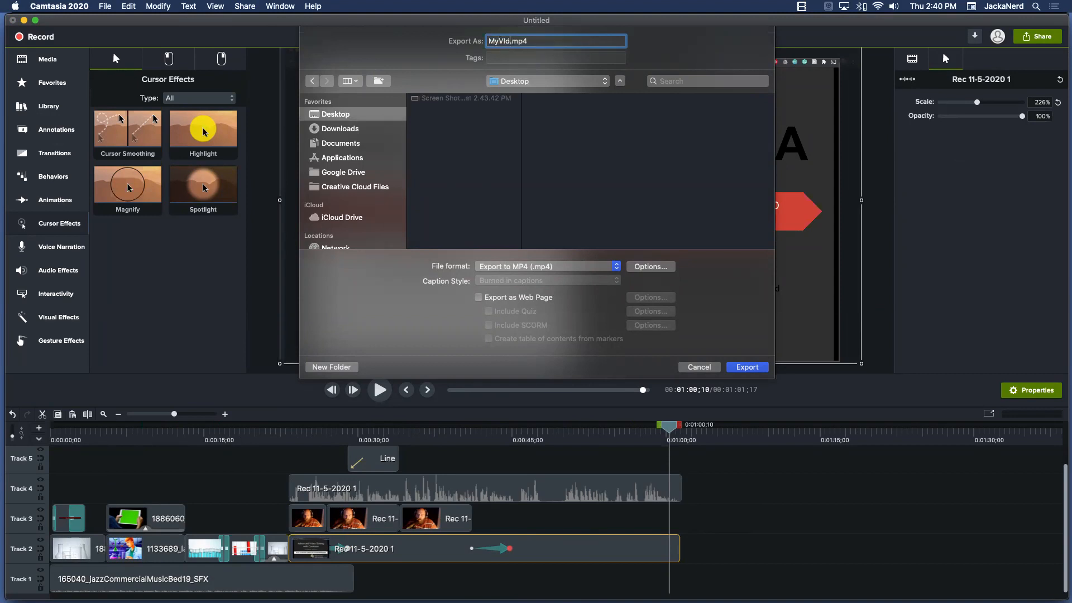
key("BackSpace")
type("deo")
Choose Export to MP4 (.mp4) as the file format, check its advanced export options, and export the video
left_click(519, 268)
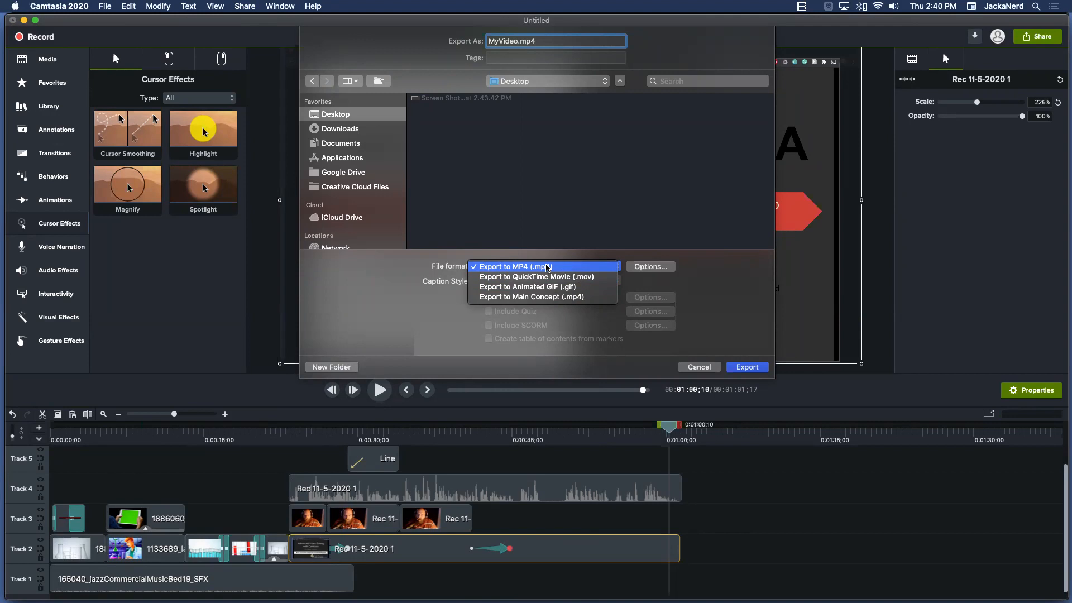
left_click(547, 267)
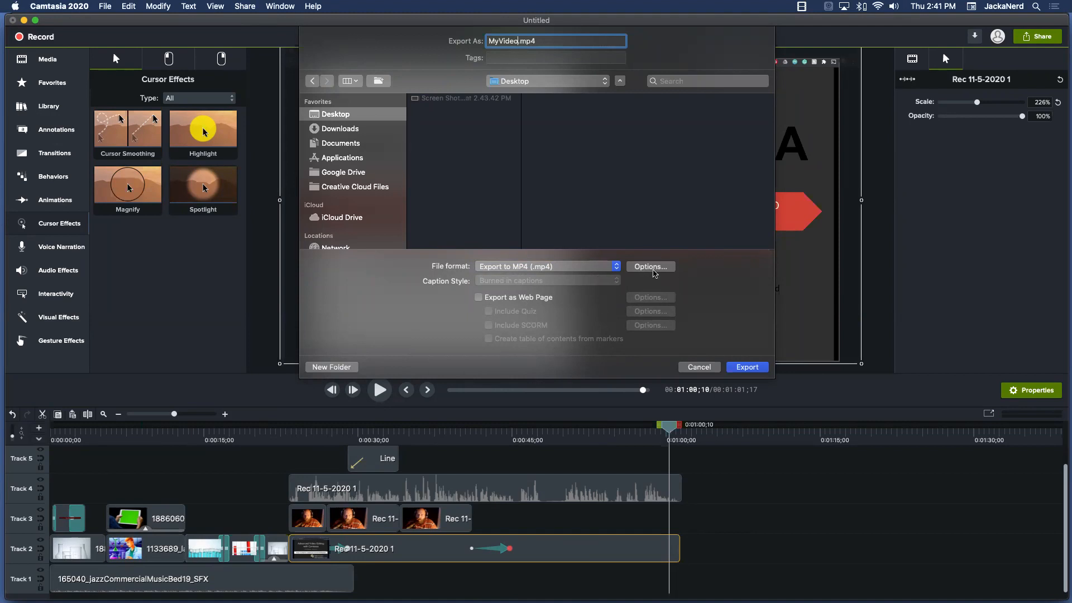
left_click(653, 268)
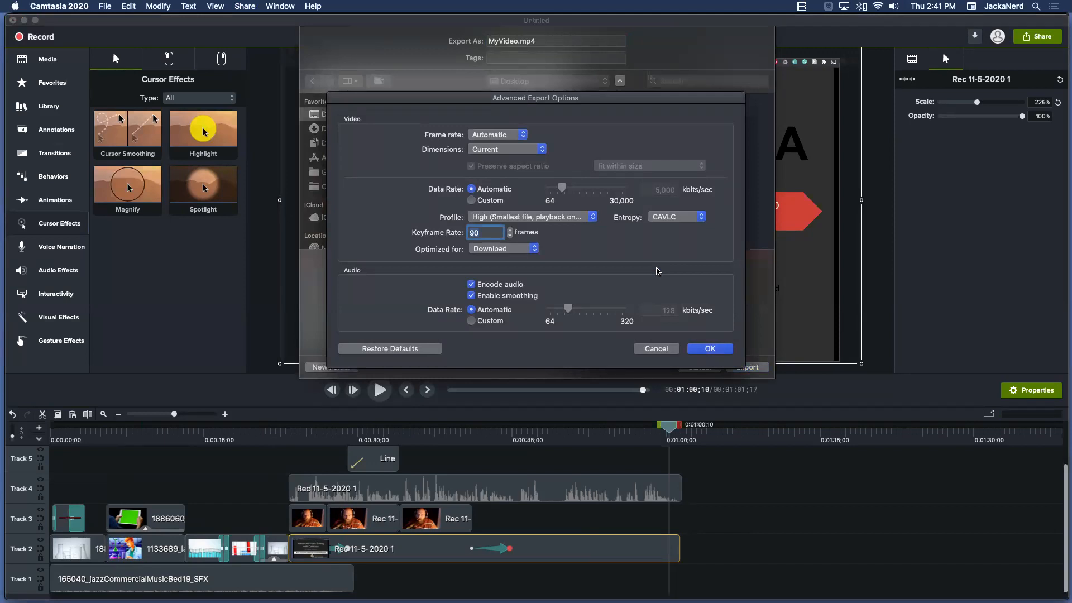
left_click(663, 348)
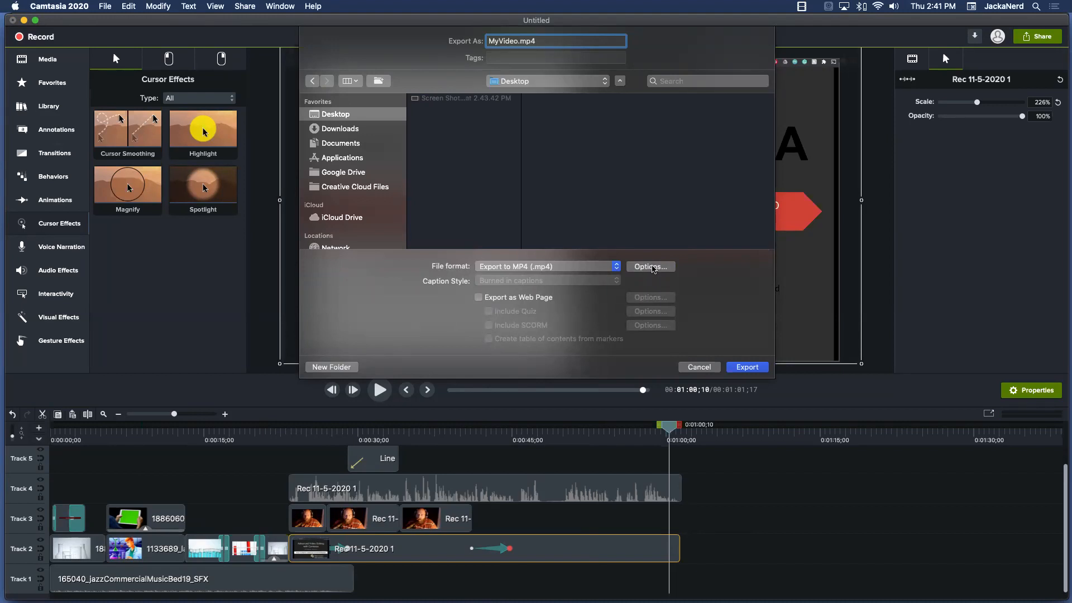
left_click(518, 41)
left_click(753, 370)
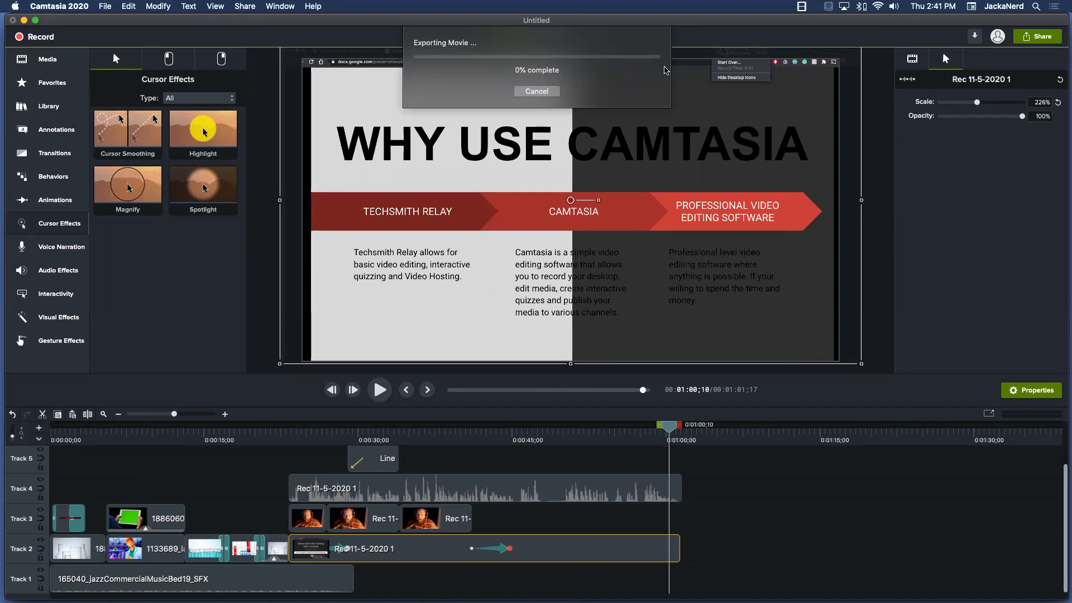
Switch to zoom.us, restore the minimised Chrome window with the CU Denver | Anschutz resources list, and minimise it again
mouse_move(377, 597)
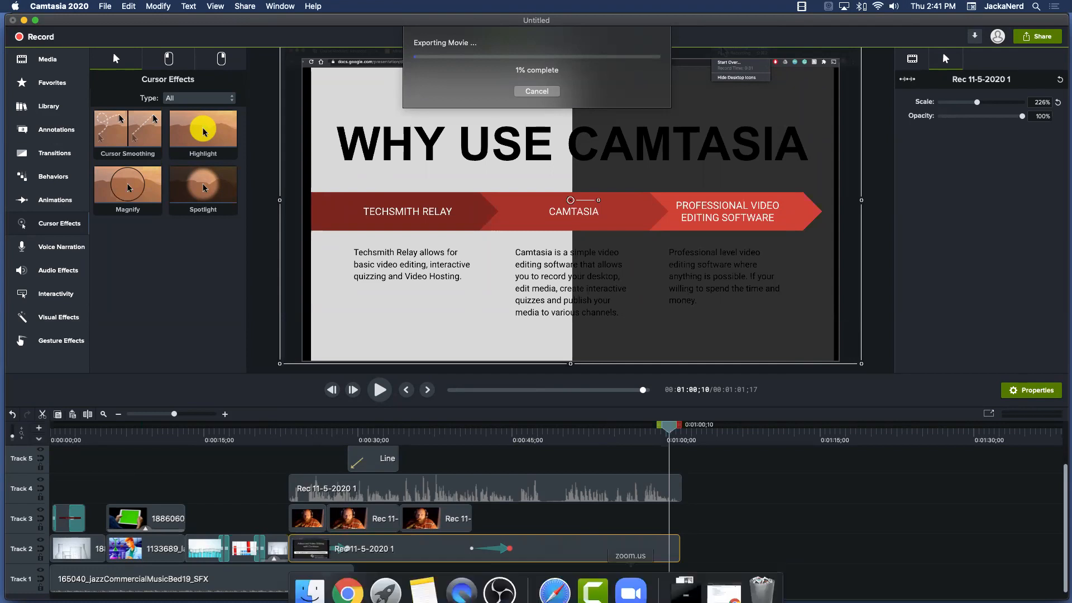
left_click(632, 583)
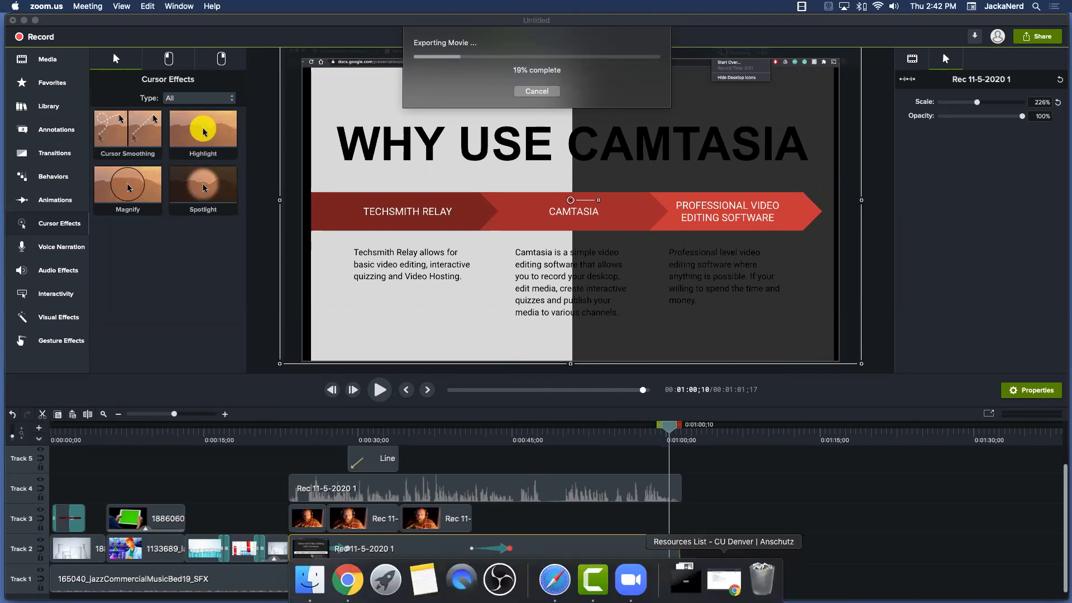
left_click(723, 579)
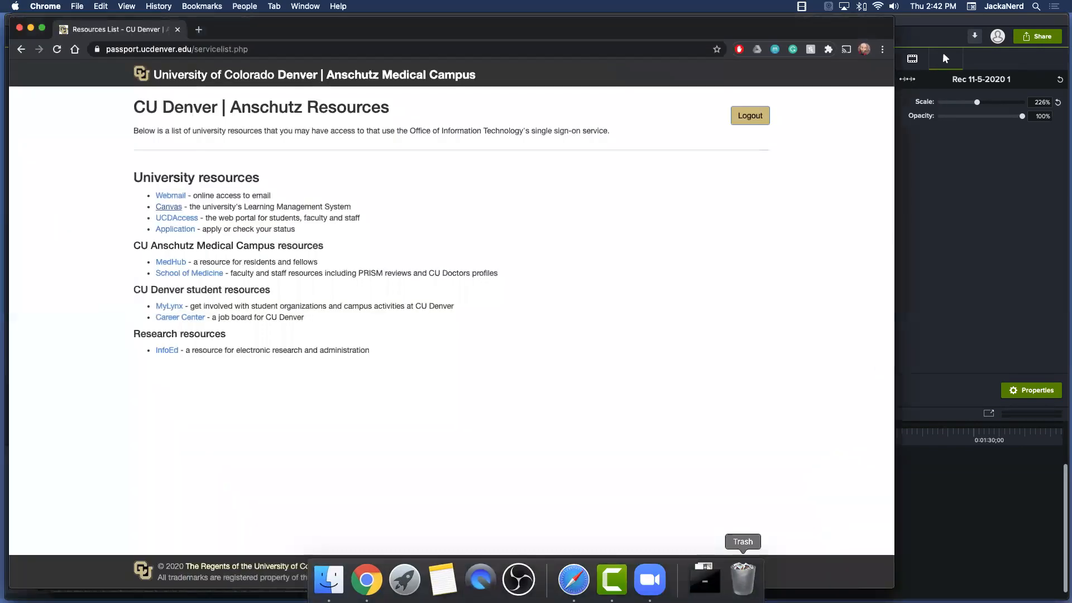
key("super+m")
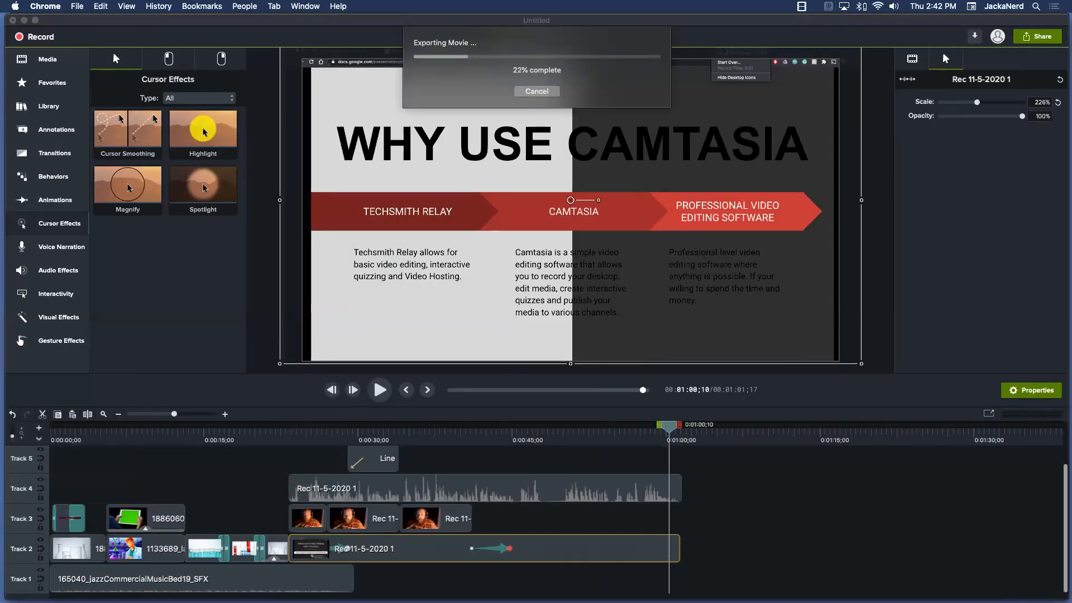
Switch to Chrome and review the module list of the Advanced Video Editing with Camtasia course
mouse_move(404, 583)
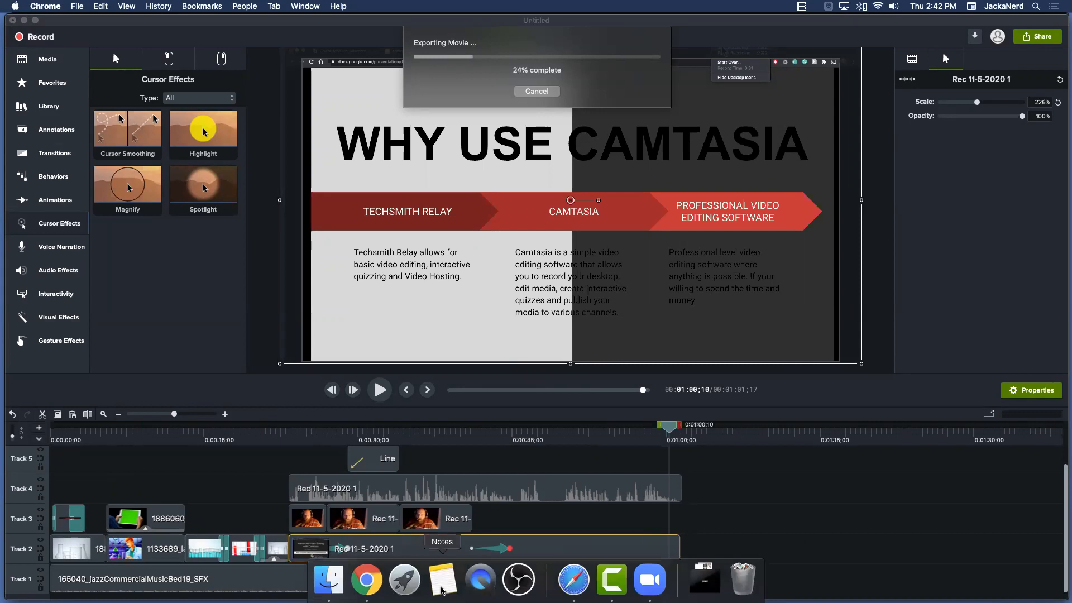
left_click(366, 580)
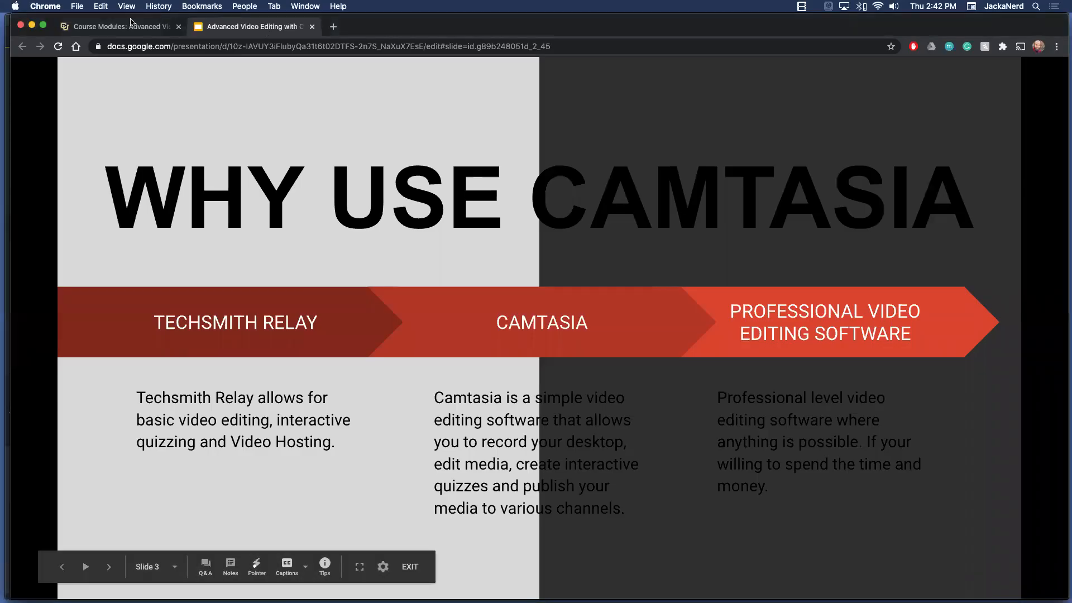
left_click(132, 32)
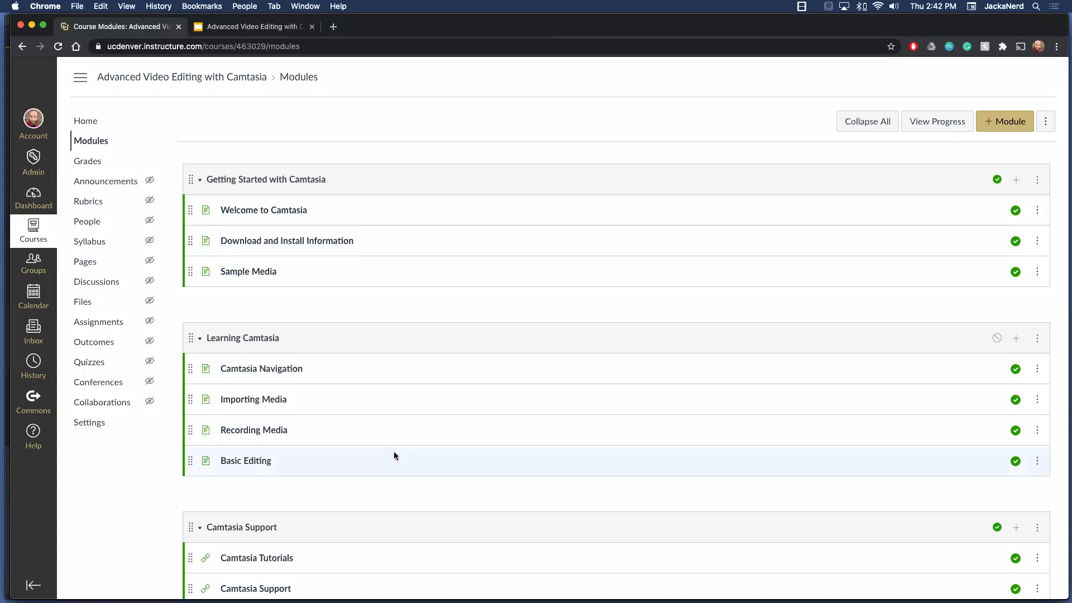
scroll(394, 451, "down", 2)
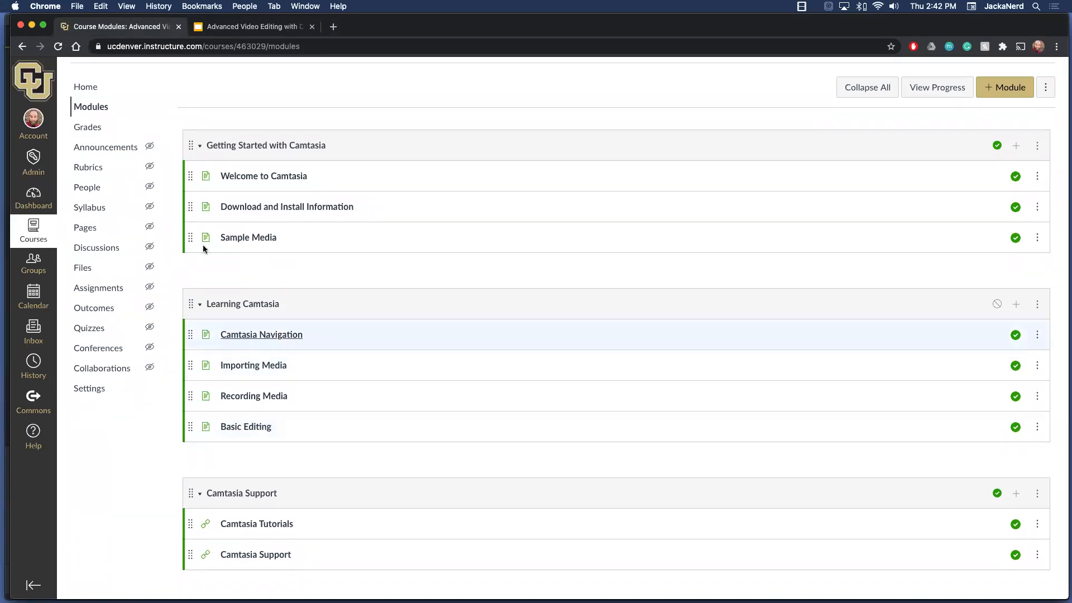
scroll(272, 265, "down", 1)
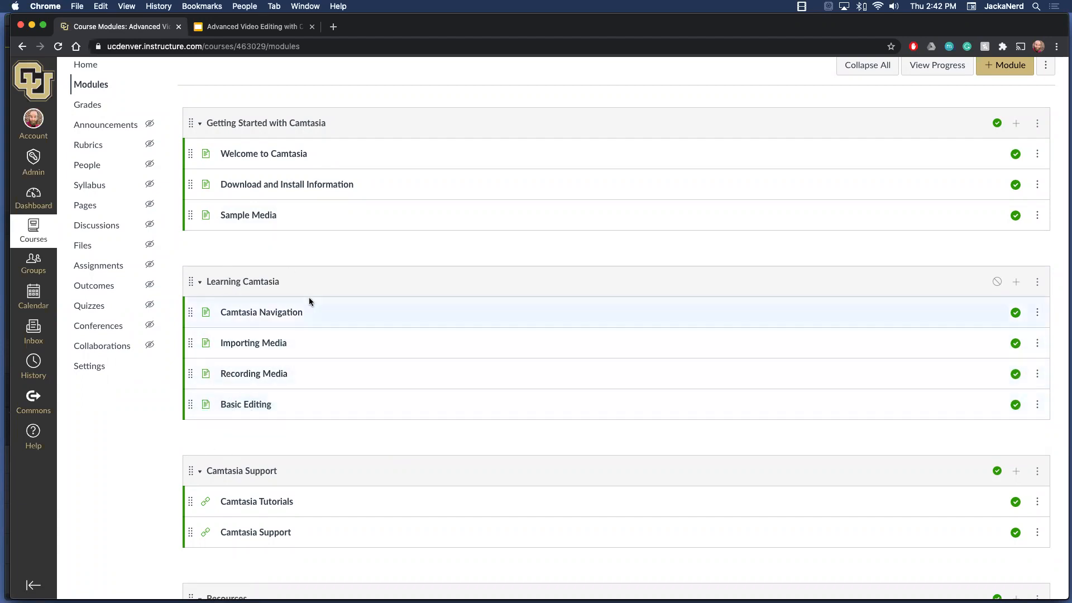
scroll(309, 299, "down", 3)
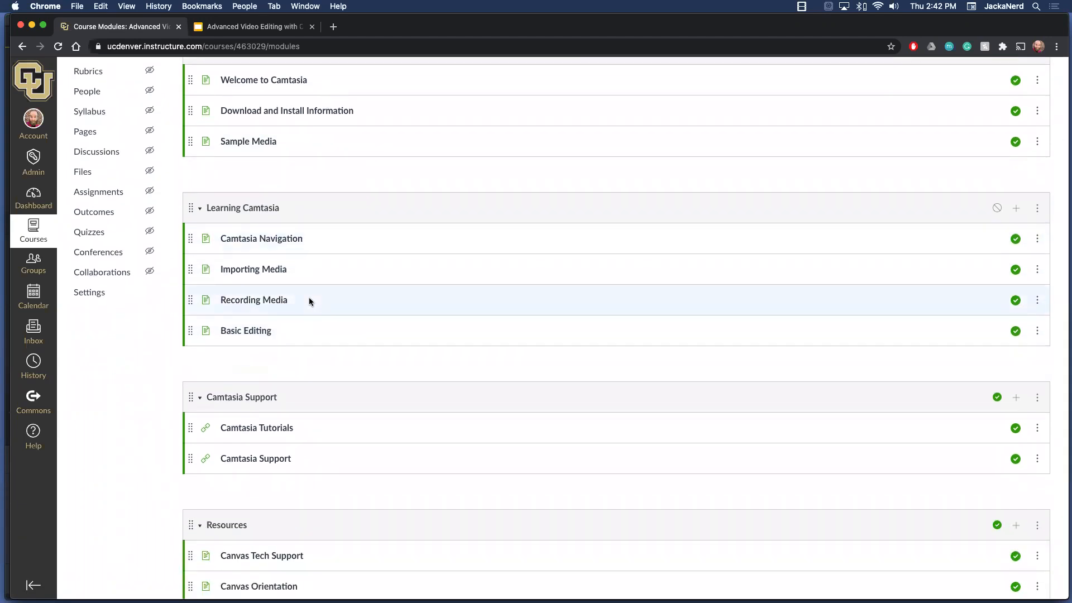
Open the Camtasia Tutorials link from the Camtasia Support module and browse the Learn the Basics videos on TechSmith's site
left_click(260, 429)
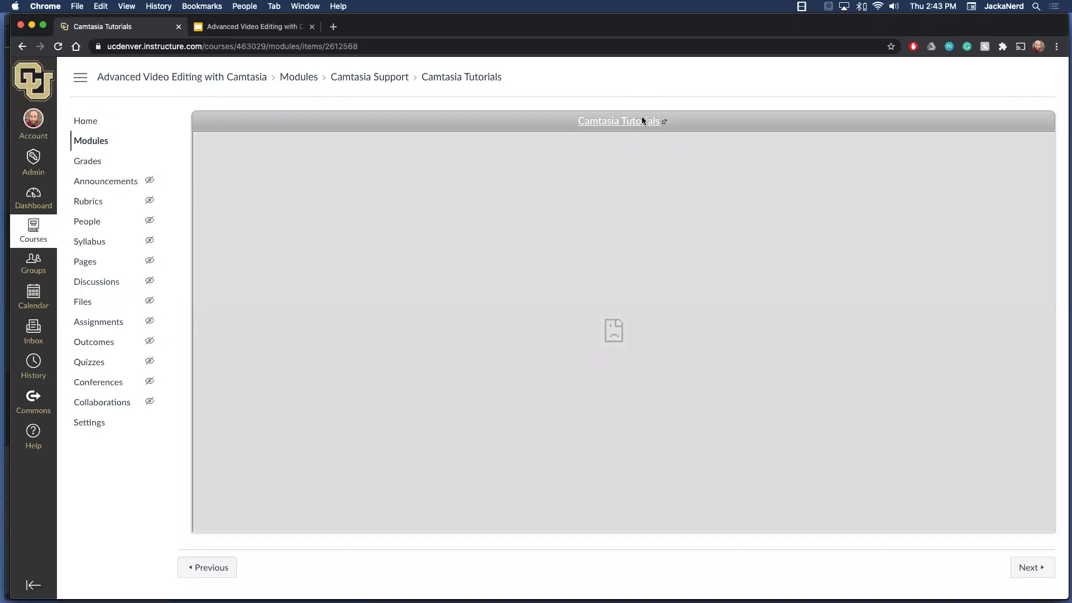
left_click(641, 121)
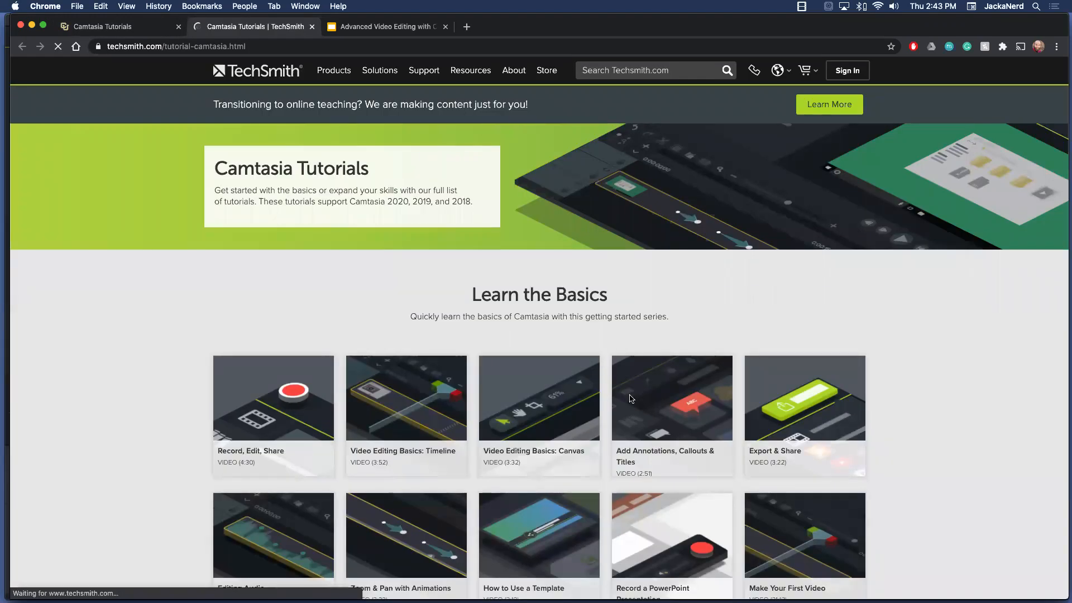
scroll(534, 181, "down", 5)
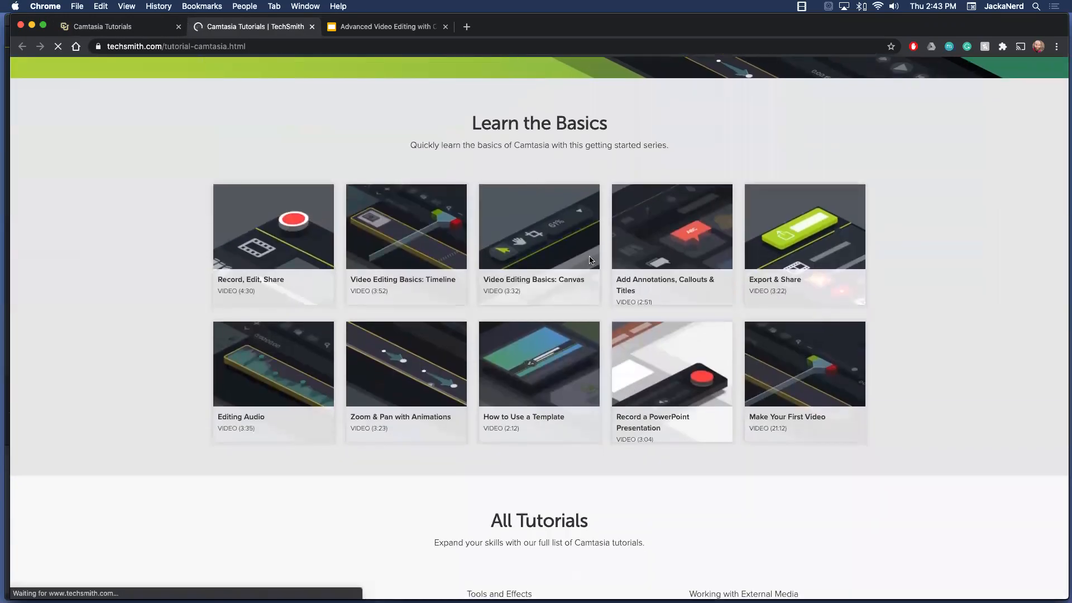
Return to the course's module list and close the TechSmith tutorials page
left_click(134, 29)
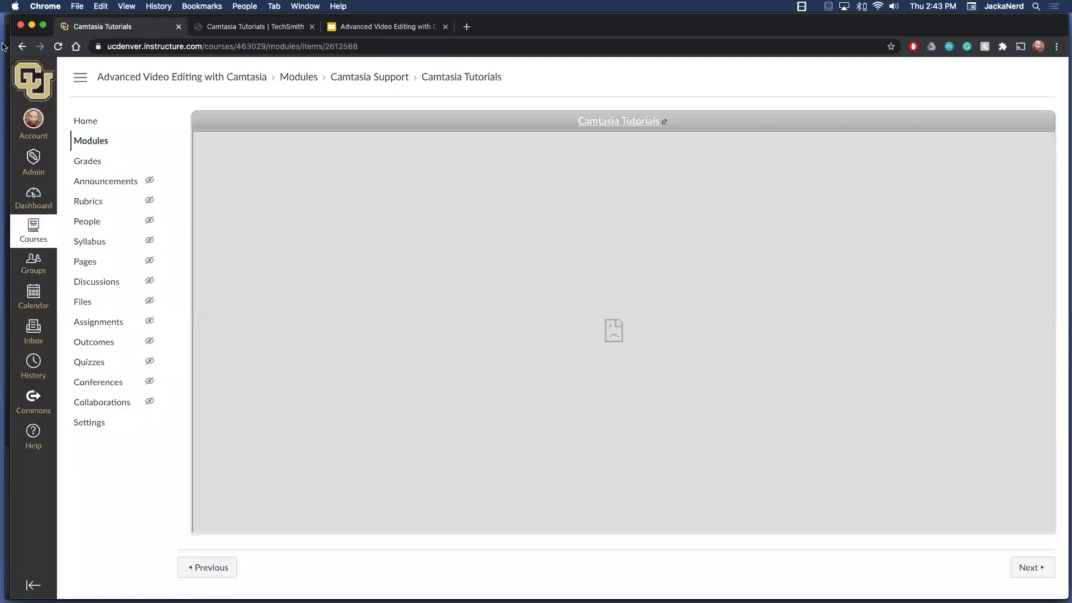
left_click(22, 47)
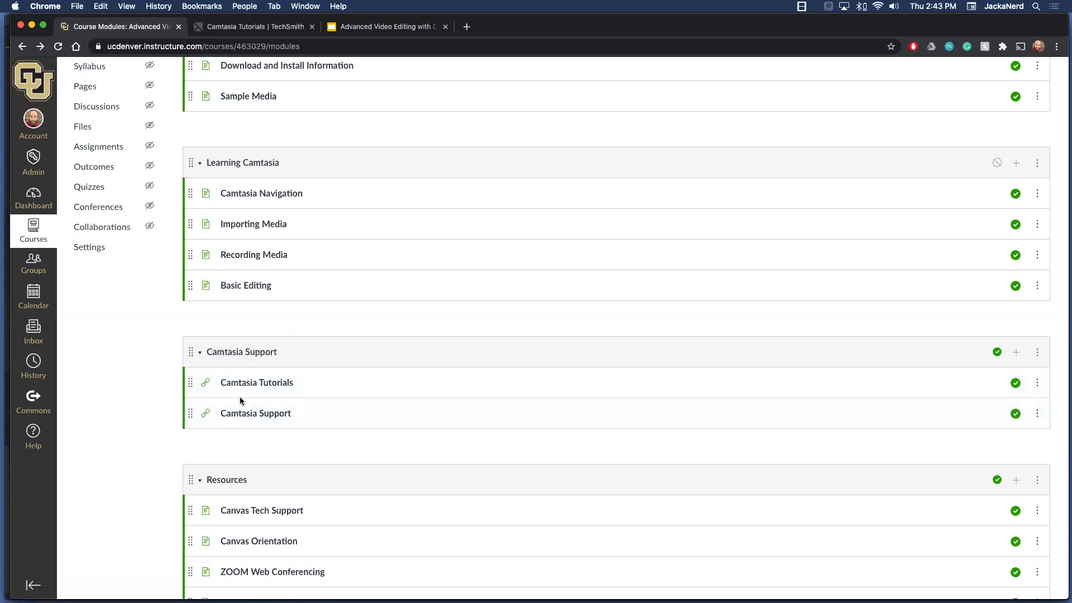
scroll(246, 416, "up", 3)
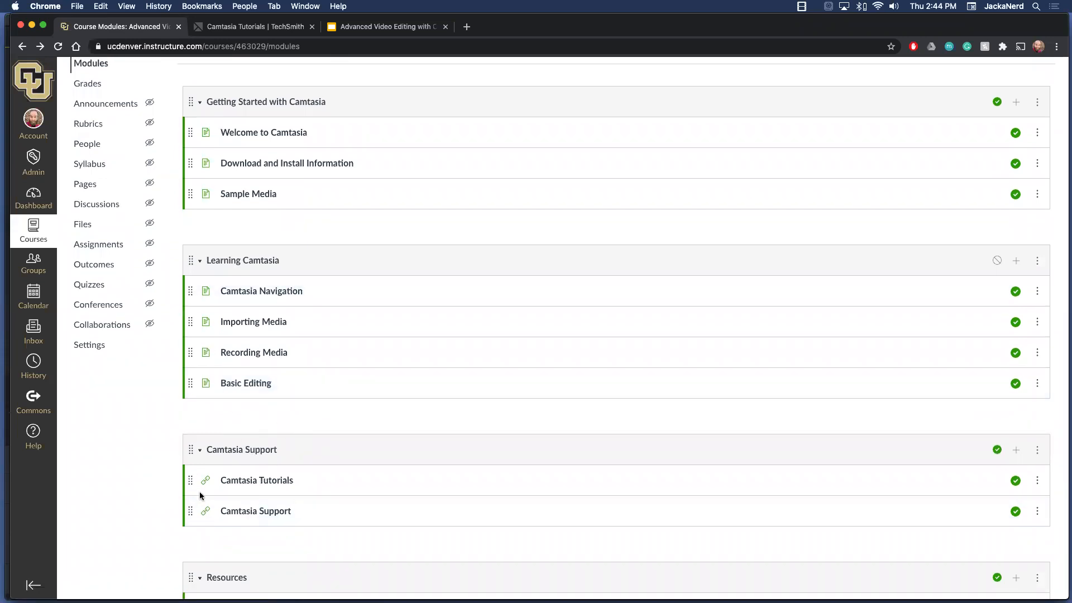
left_click(253, 29)
left_click(311, 26)
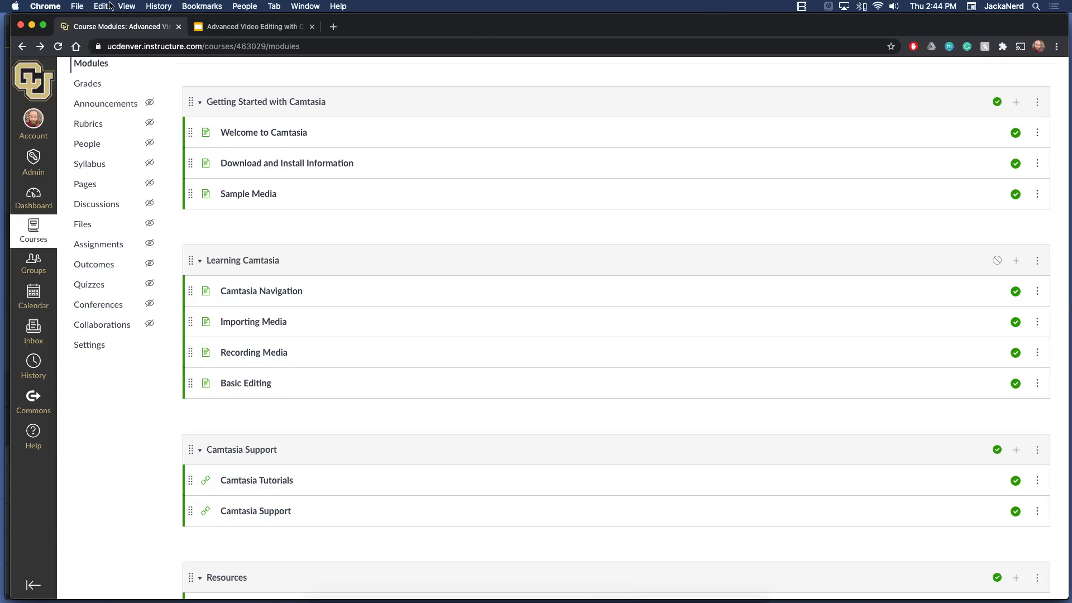
Switch to Camtasia 2020, dismiss the export dialog, and save the project as Demo.cmproj
key("super+Tab")
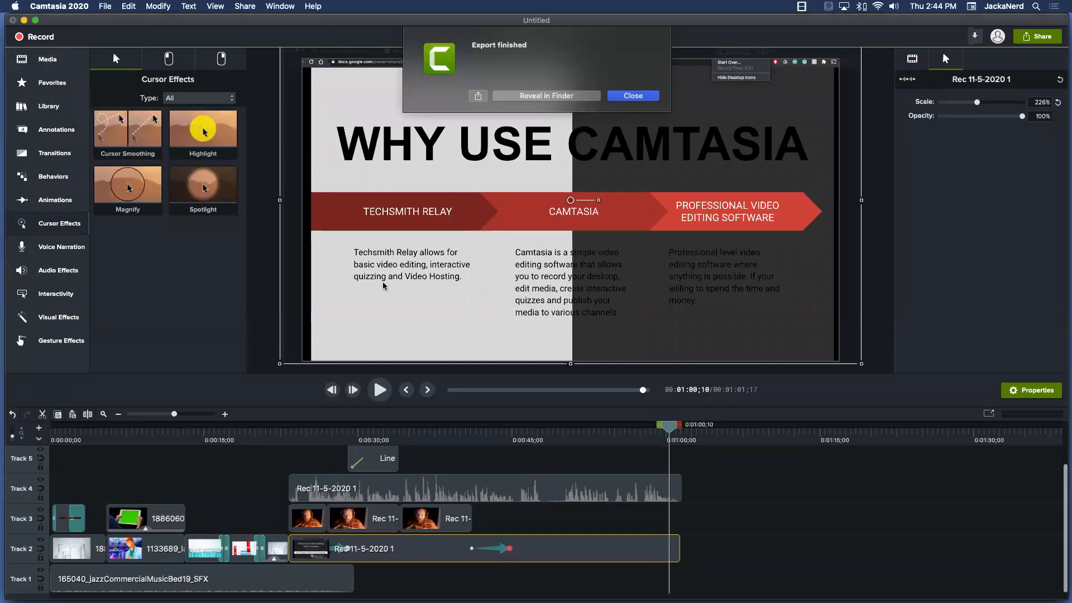
left_click(636, 96)
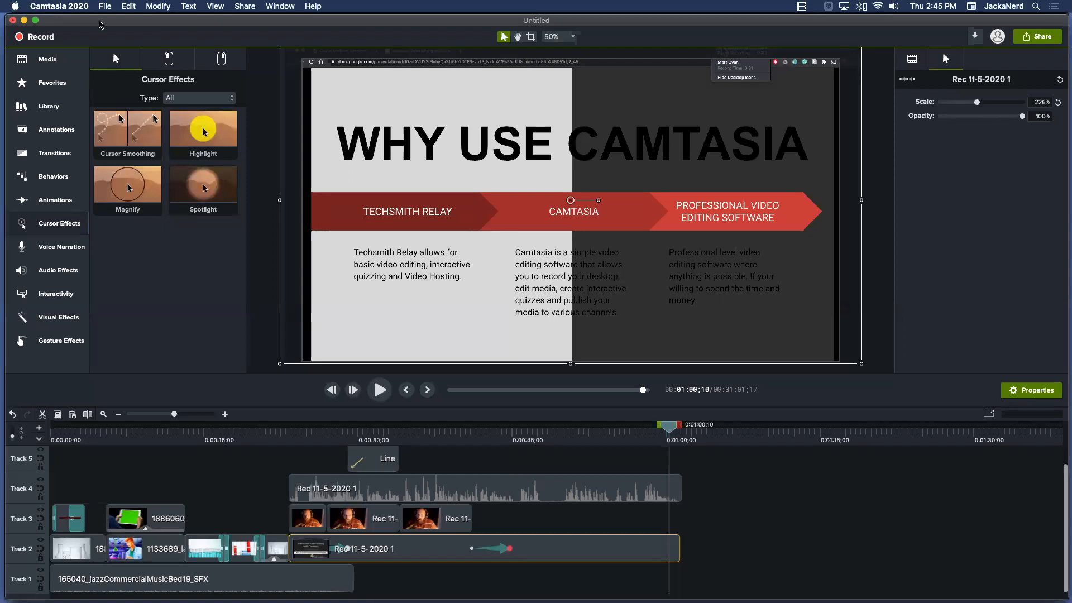
left_click(110, 7)
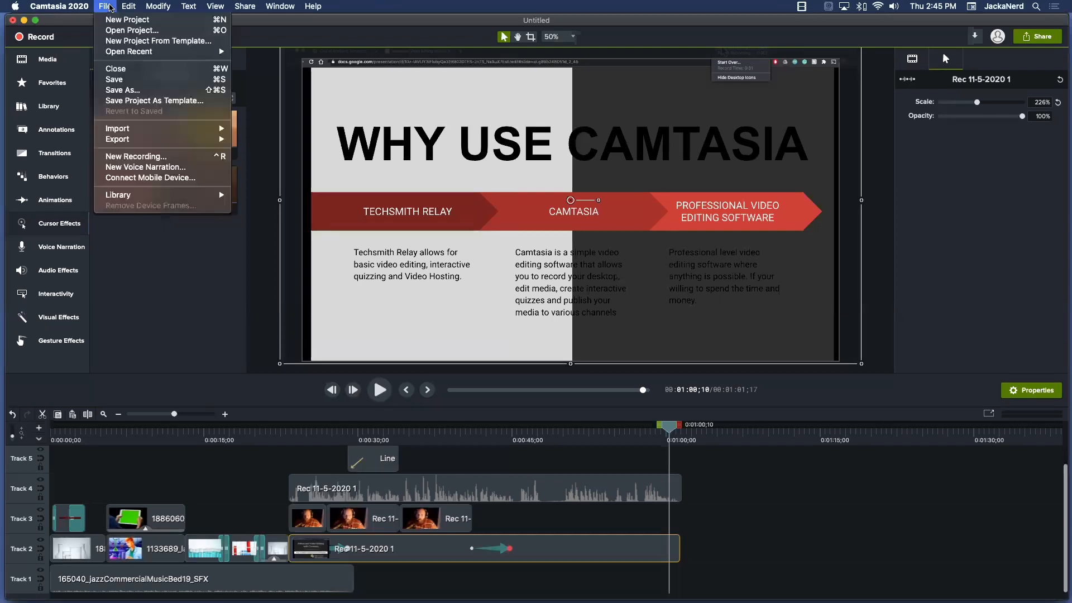
left_click(110, 82)
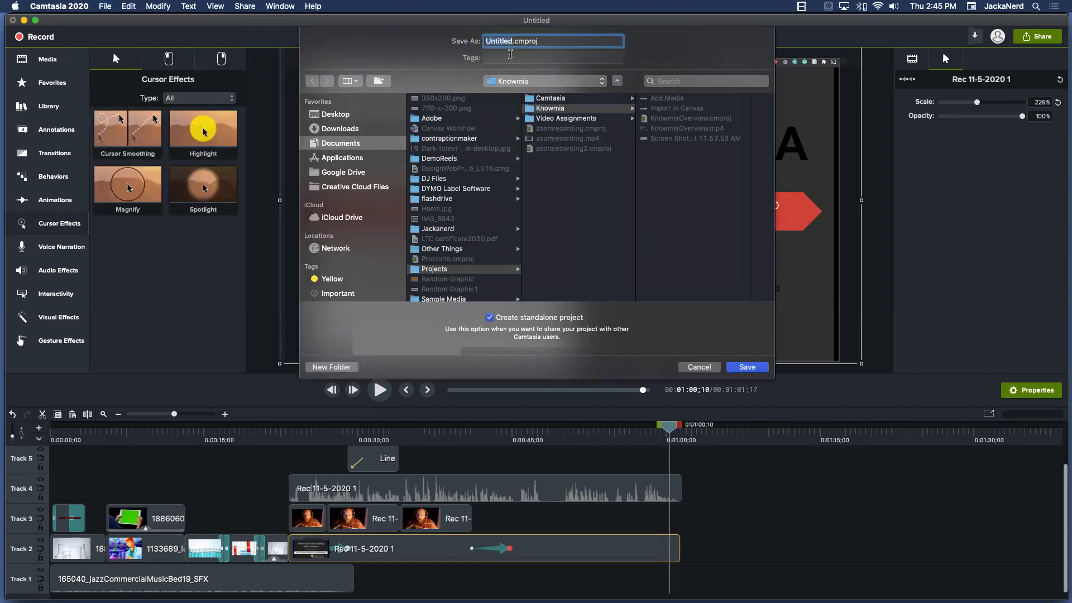
type("Demo")
left_click(754, 367)
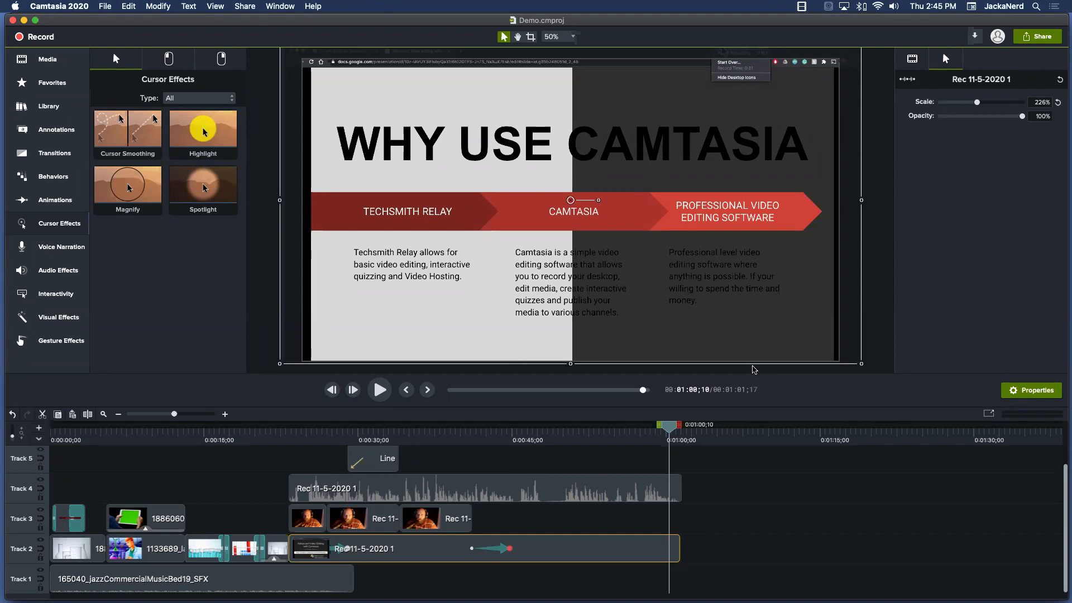
left_click(111, 6)
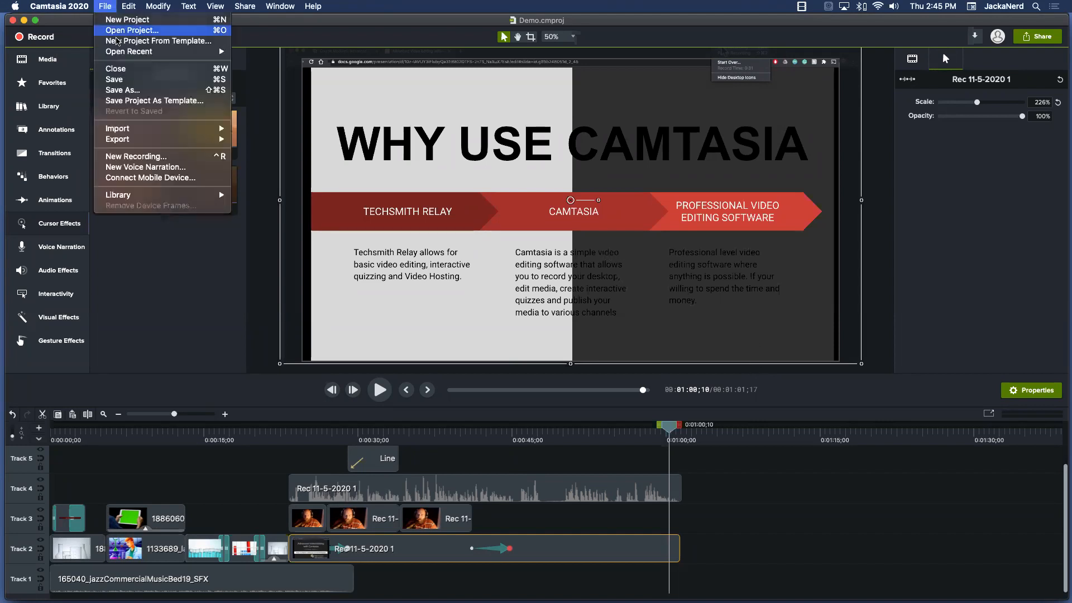
left_click(124, 79)
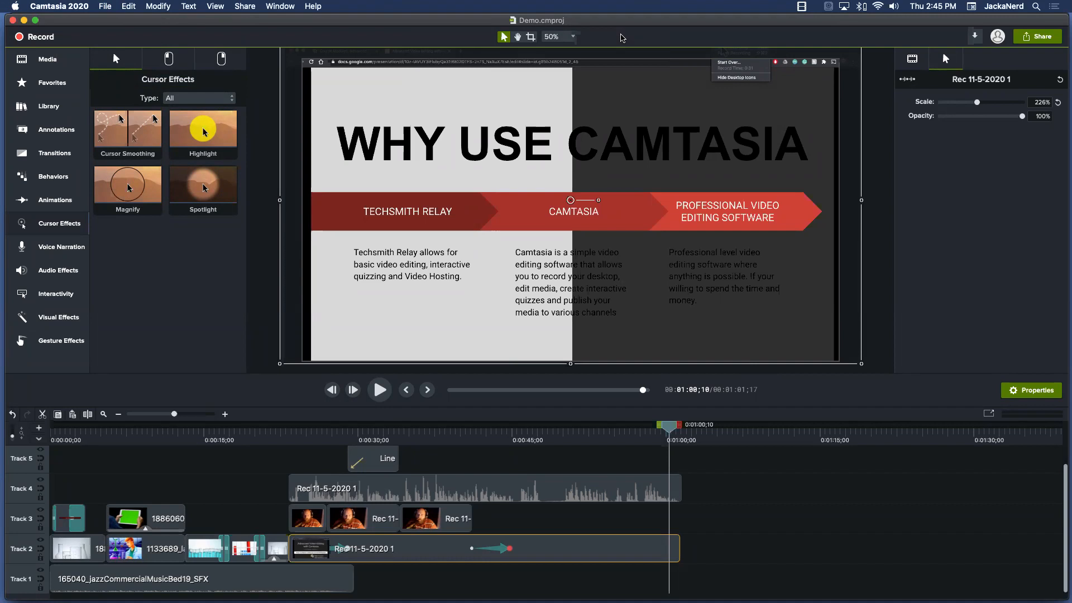
Switch to Chrome and search Google Images for "dog" in a new tab
key("super+Tab")
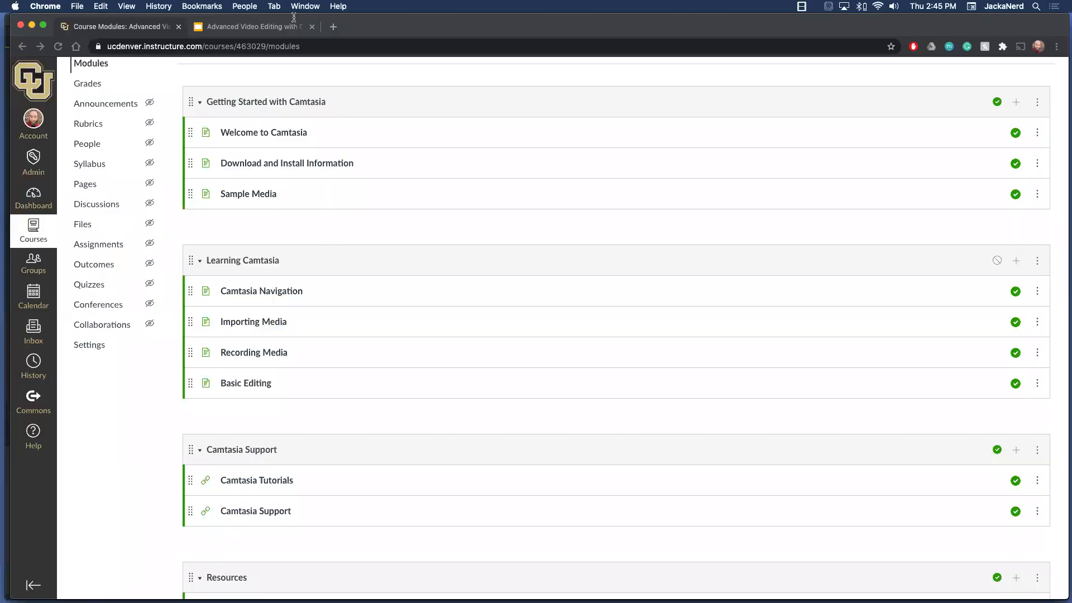
left_click(333, 26)
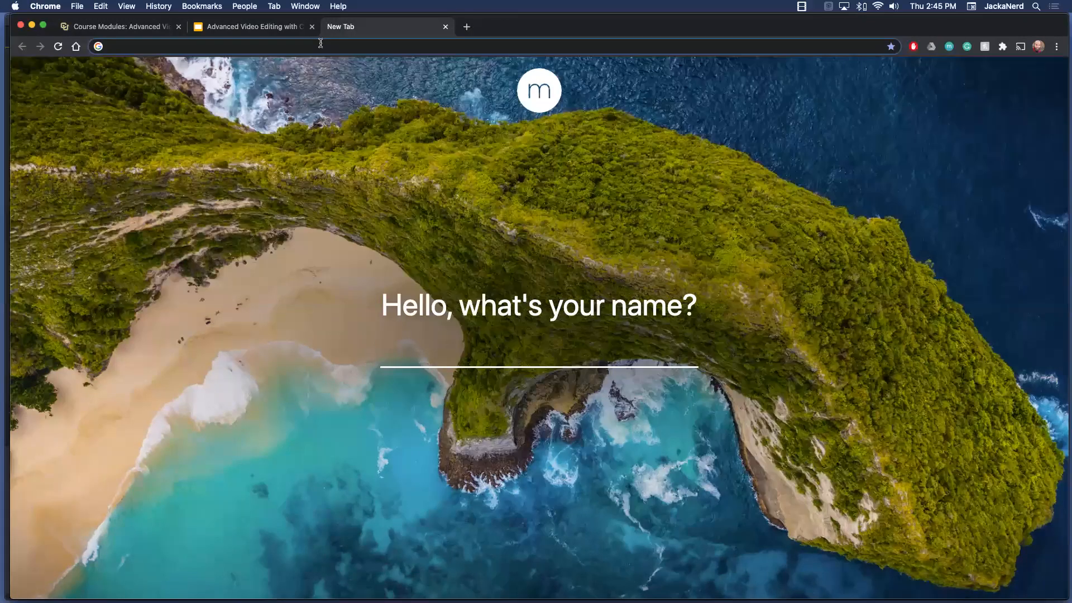
type("dog")
key("Return")
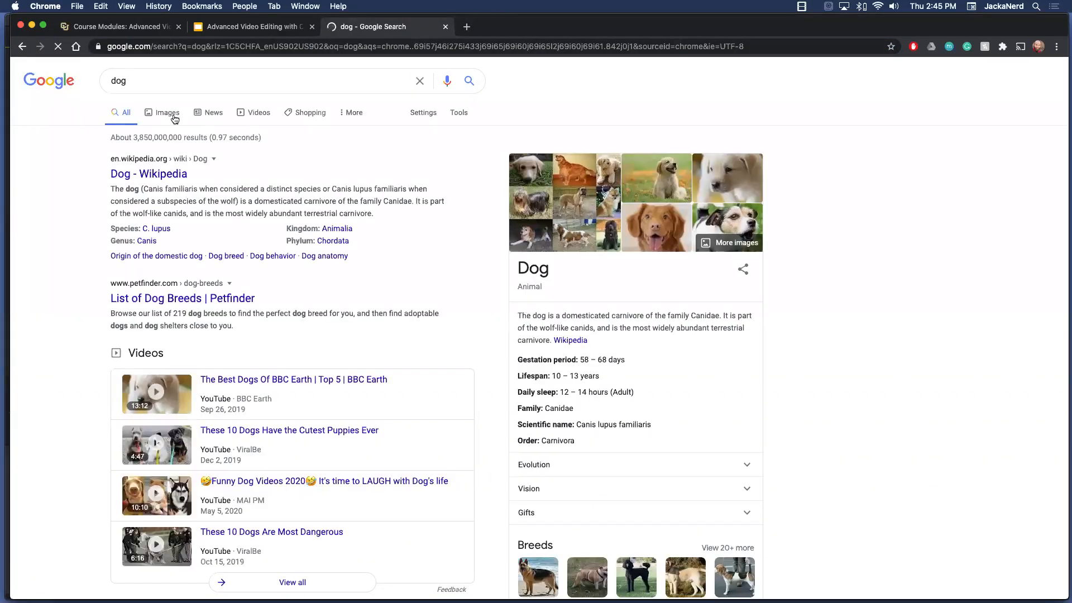
left_click(165, 114)
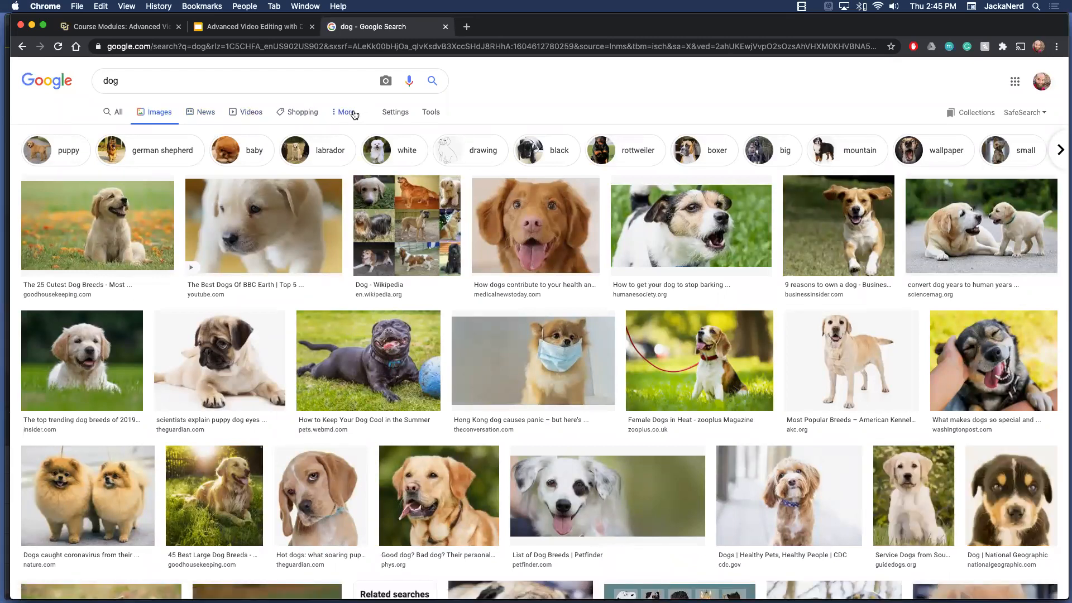
Filter the dog image results by usage rights to Creative Commons licenses
left_click(354, 115)
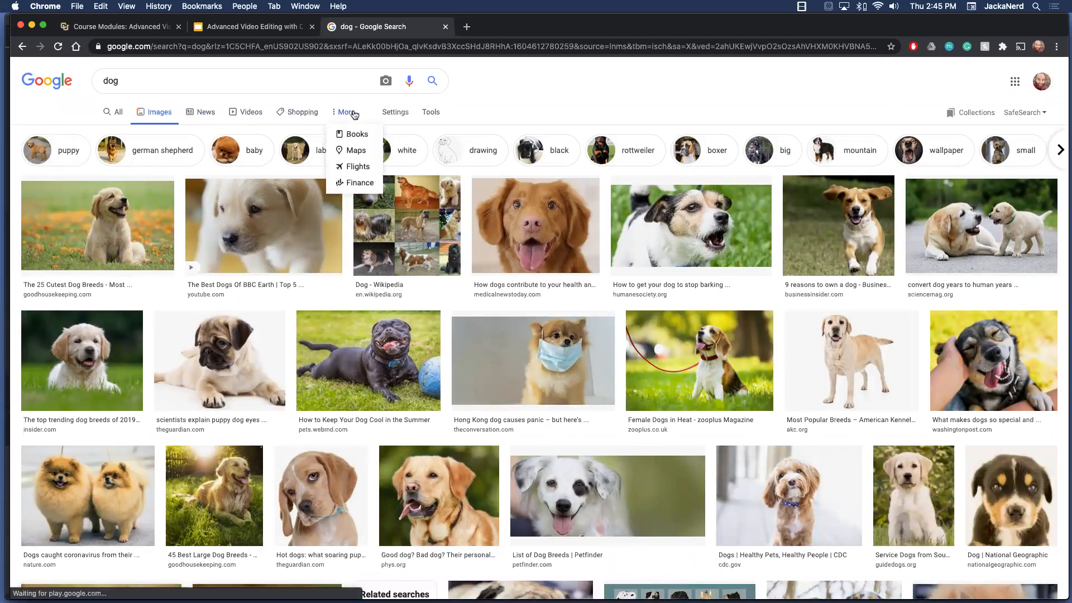
left_click(393, 113)
left_click(428, 114)
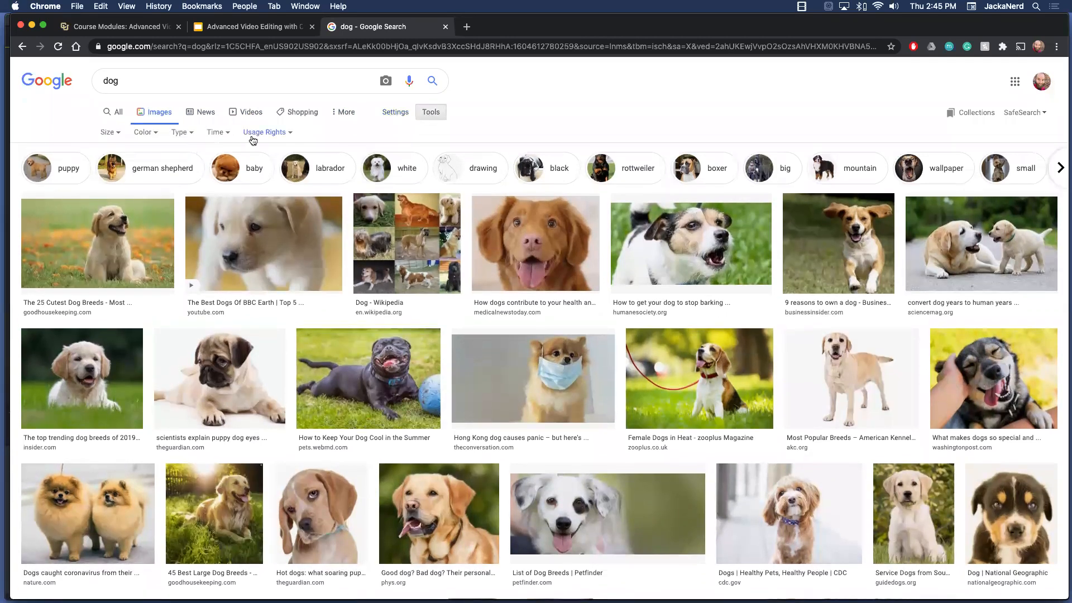
left_click(272, 134)
left_click(277, 167)
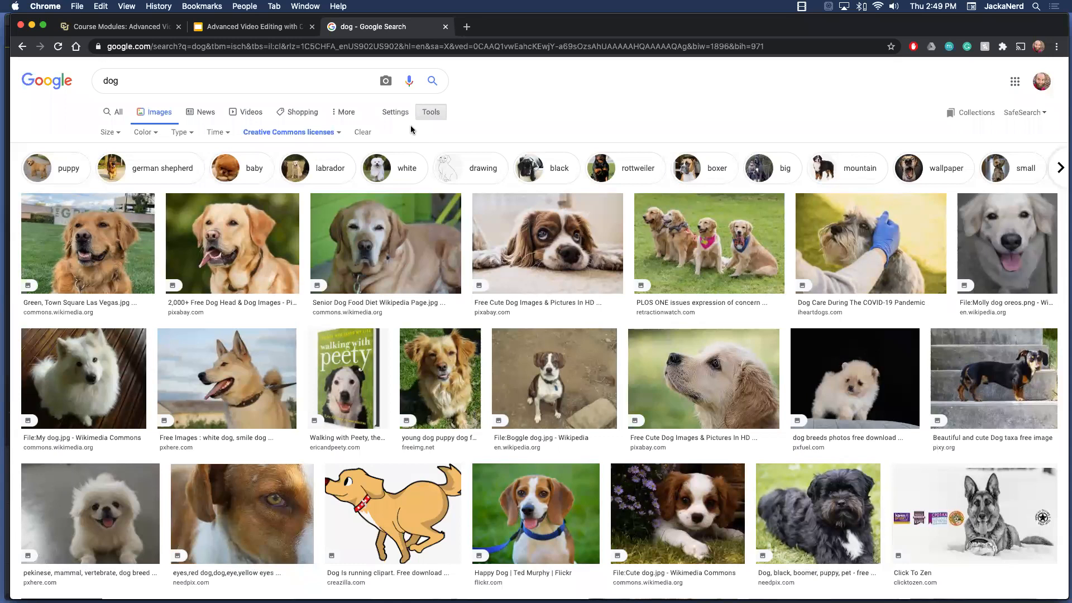
Close the image search and return the Google Slides presentation to its Advanced Video Editing with Camtasia title slide
left_click(445, 27)
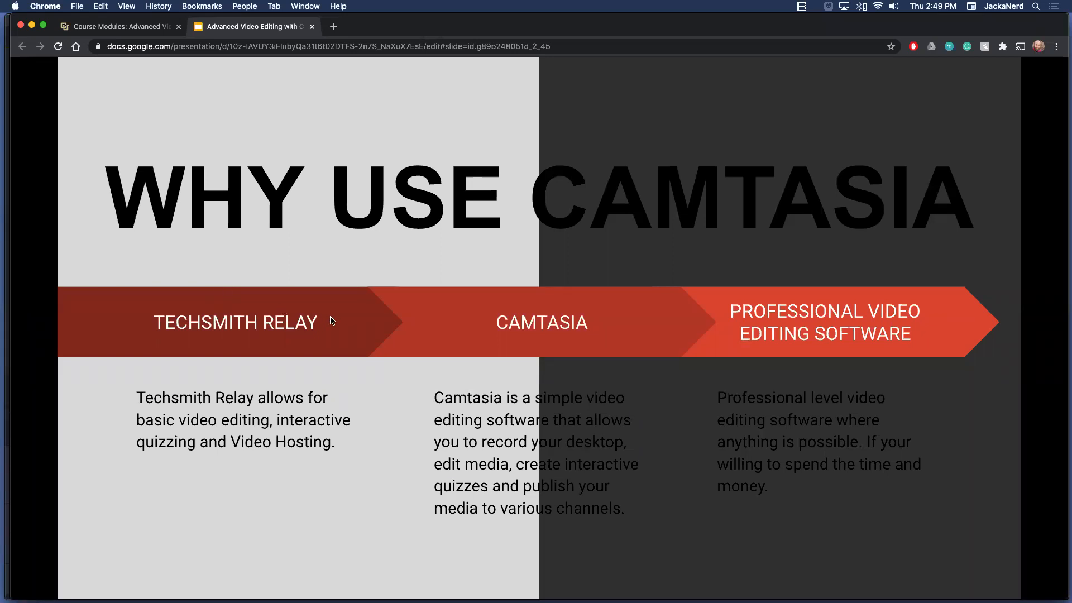
key("Left")
key("Left")
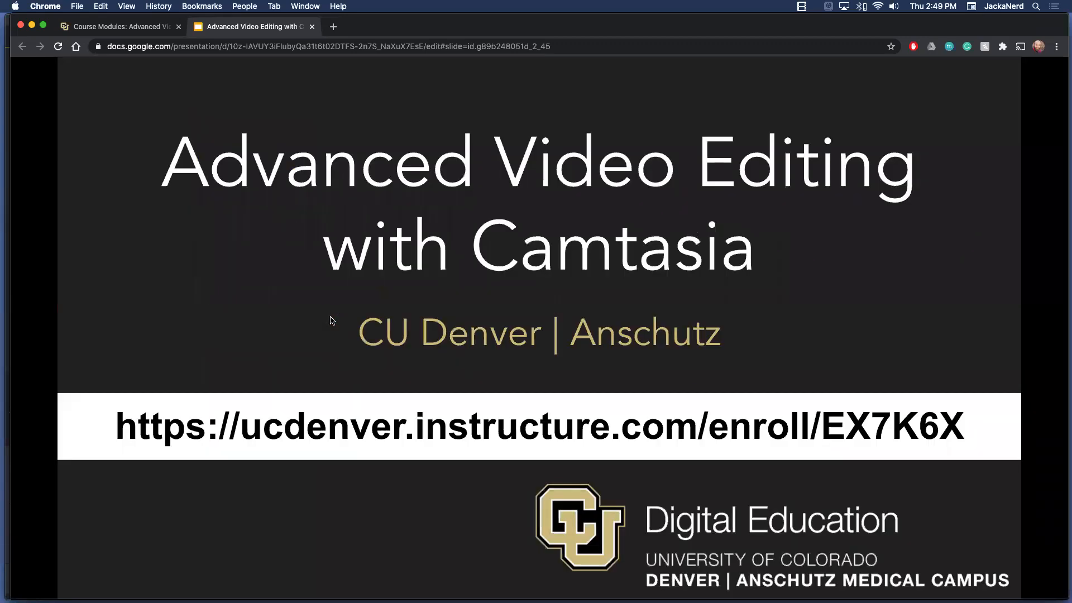